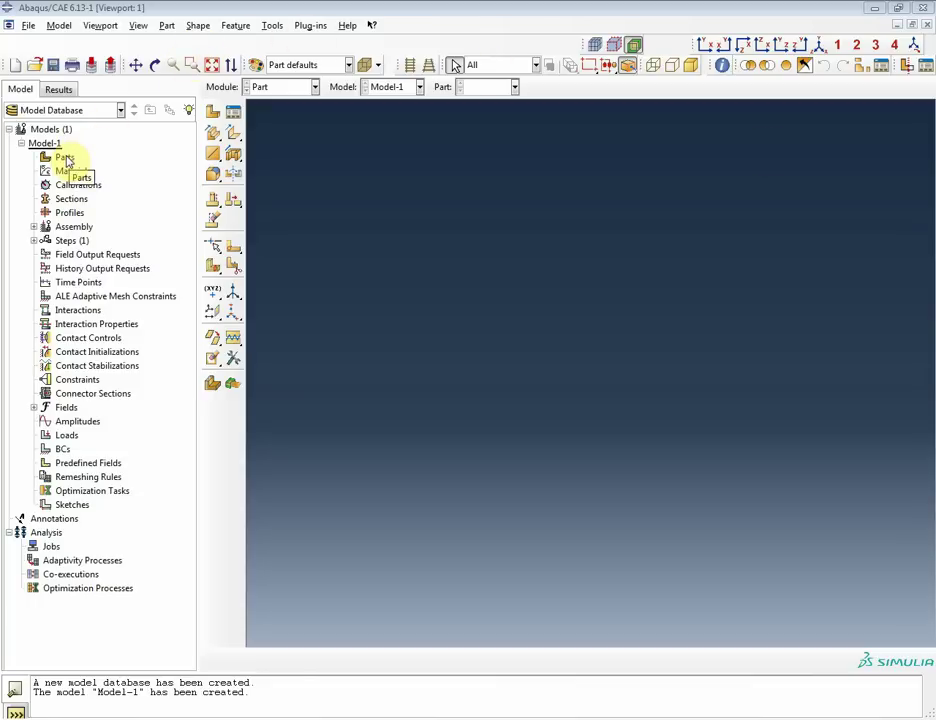
Create a 2D planar deformable wire part named Bridge with an approximate size of 20
{"action": "left_click", "coordinate": [213, 112]}
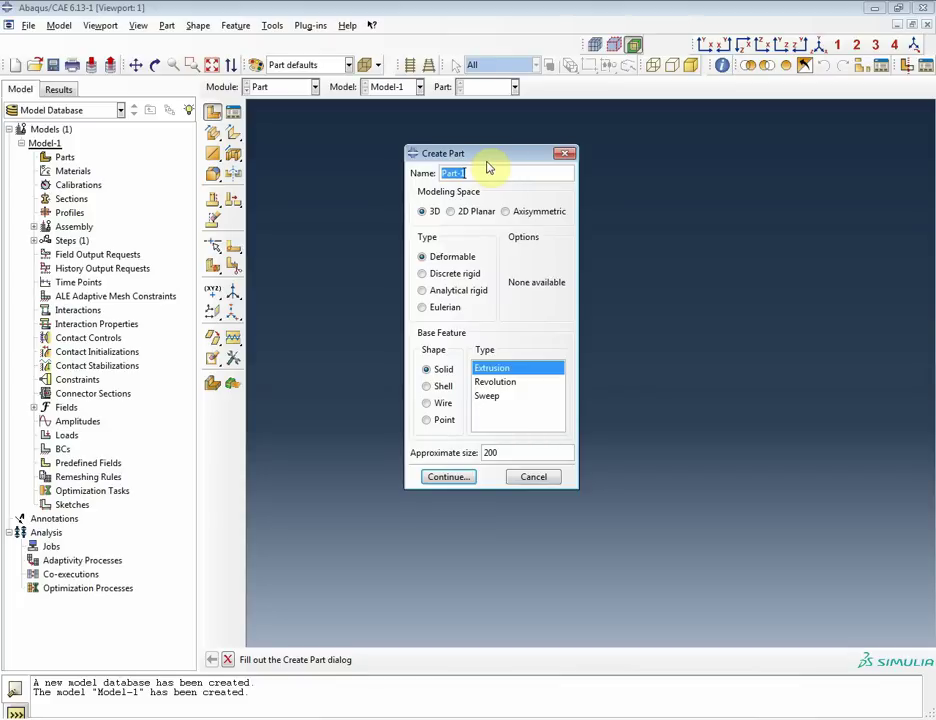
{"action": "type", "text": "Bridge"}
{"action": "left_click", "coordinate": [452, 212]}
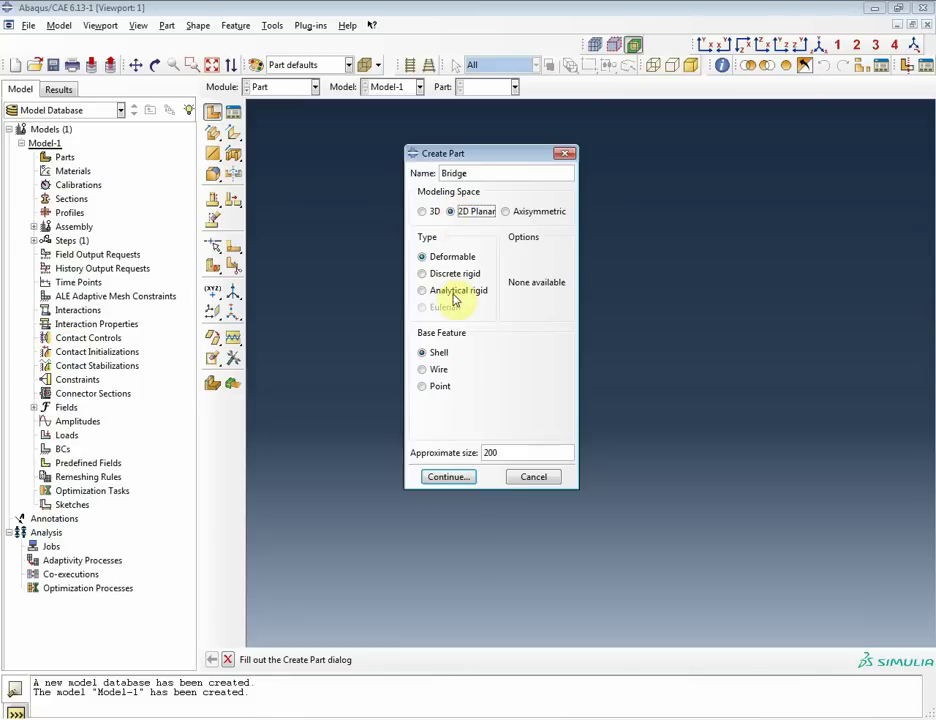
{"action": "left_click", "coordinate": [430, 370]}
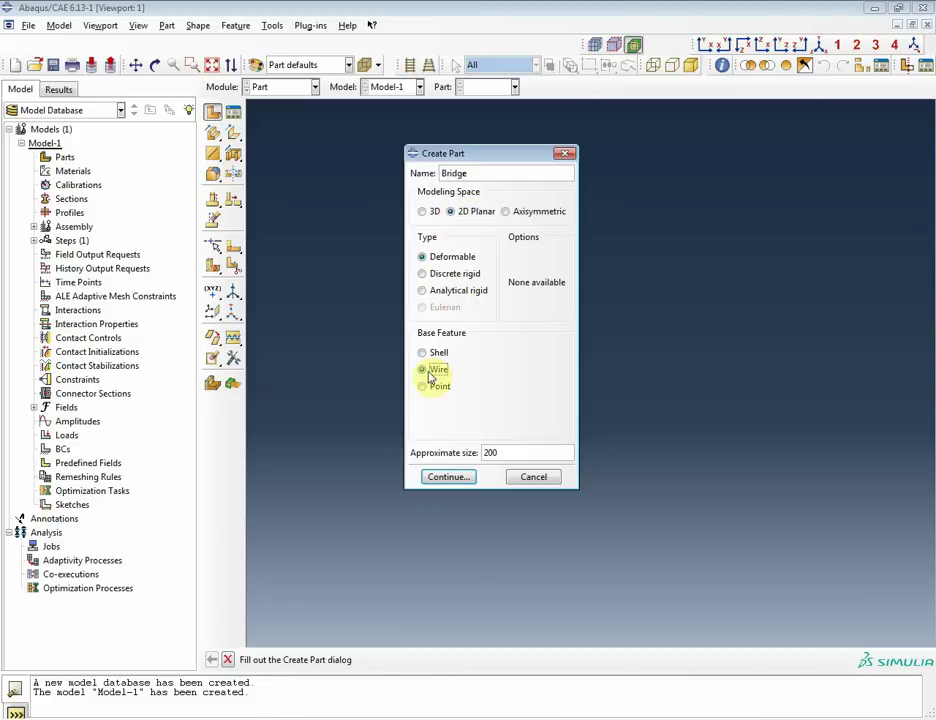
{"action": "double_click", "coordinate": [512, 453]}
{"action": "type", "text": "20"}
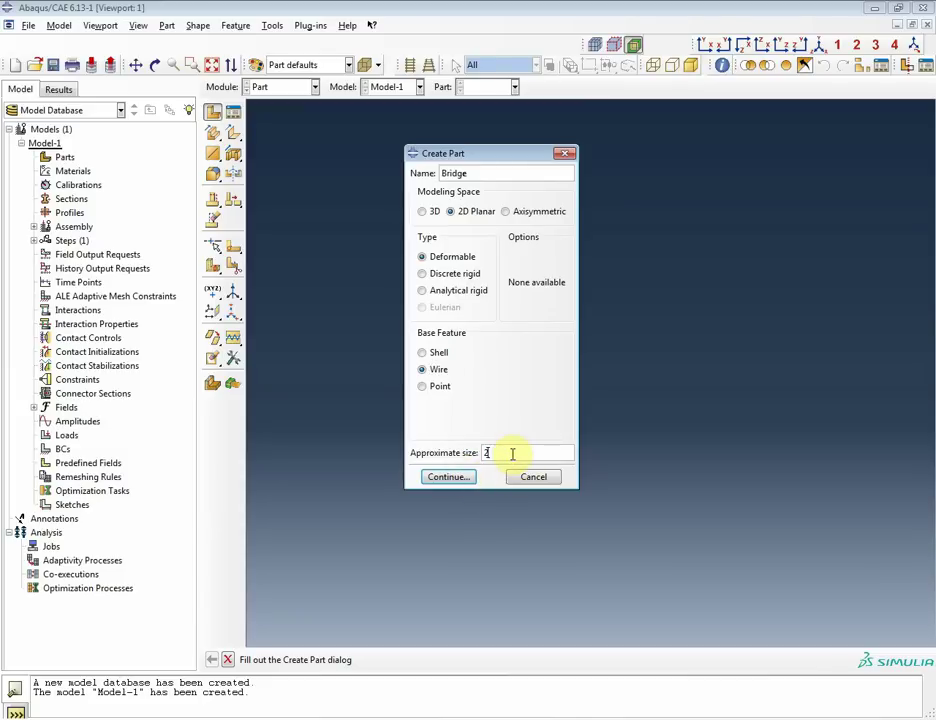
{"action": "left_click", "coordinate": [447, 477]}
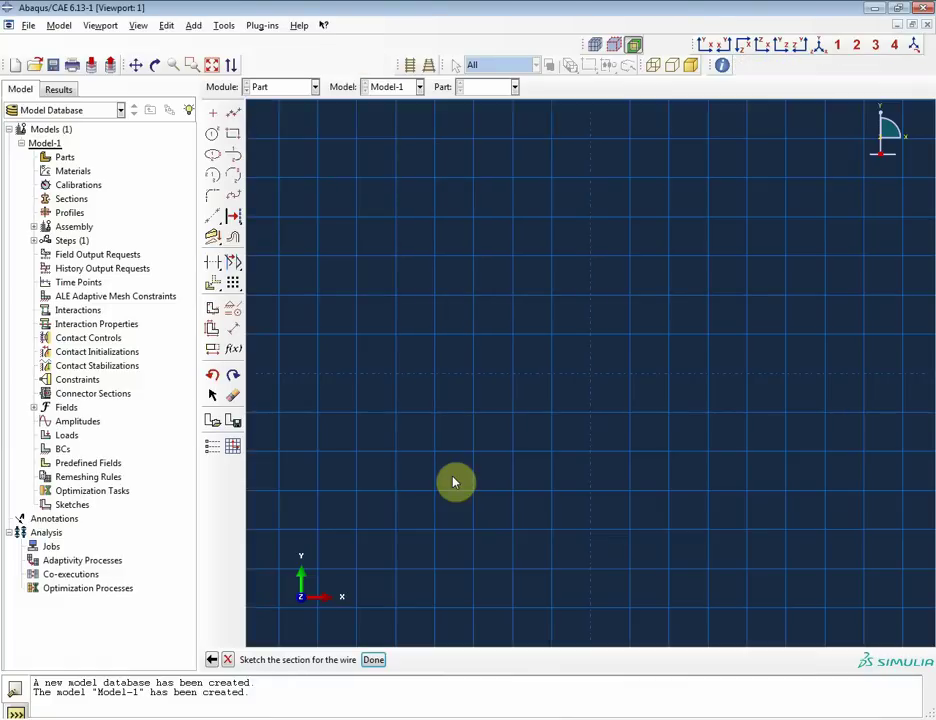
Sketch the bottom chord as connected lines from (-1,0) through (0,0) to (5,0)
{"action": "left_click", "coordinate": [234, 115]}
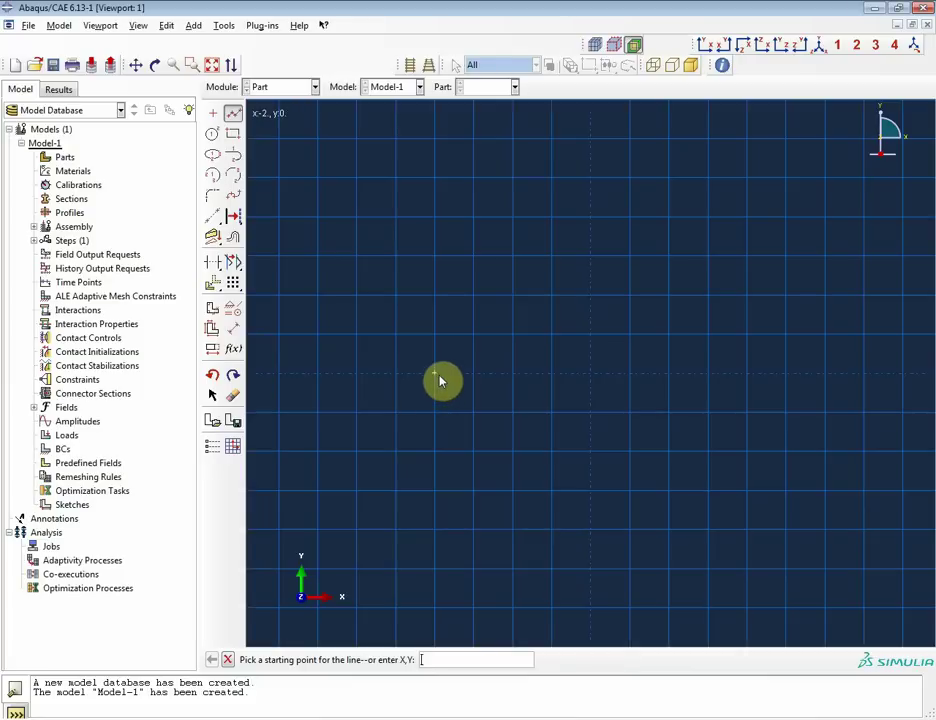
{"action": "type", "text": "-1,0"}
{"action": "key", "text": "Return"}
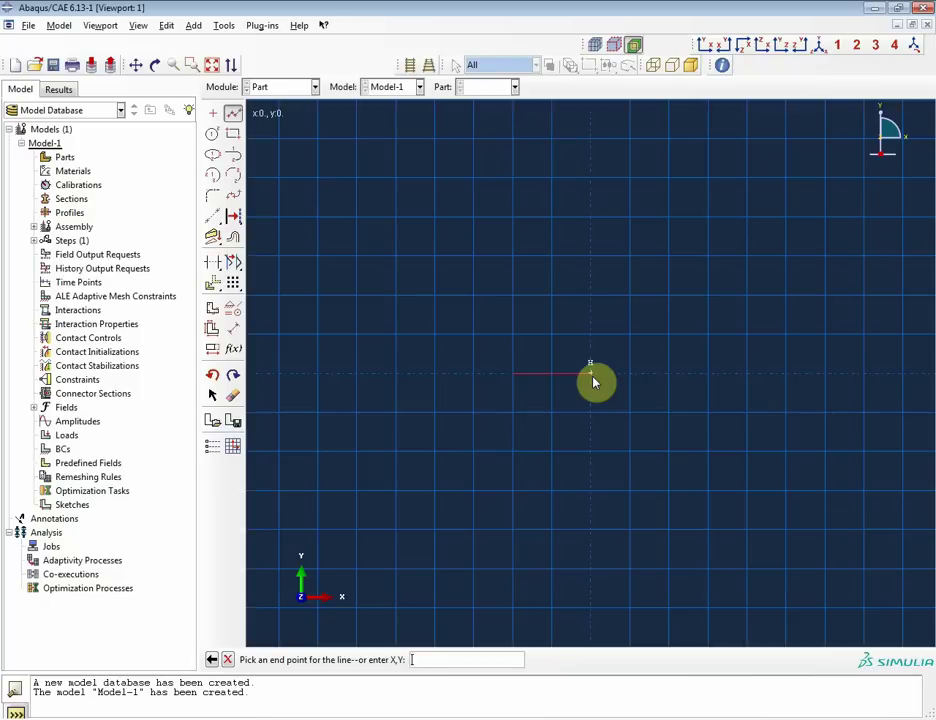
{"action": "type", "text": "0,0"}
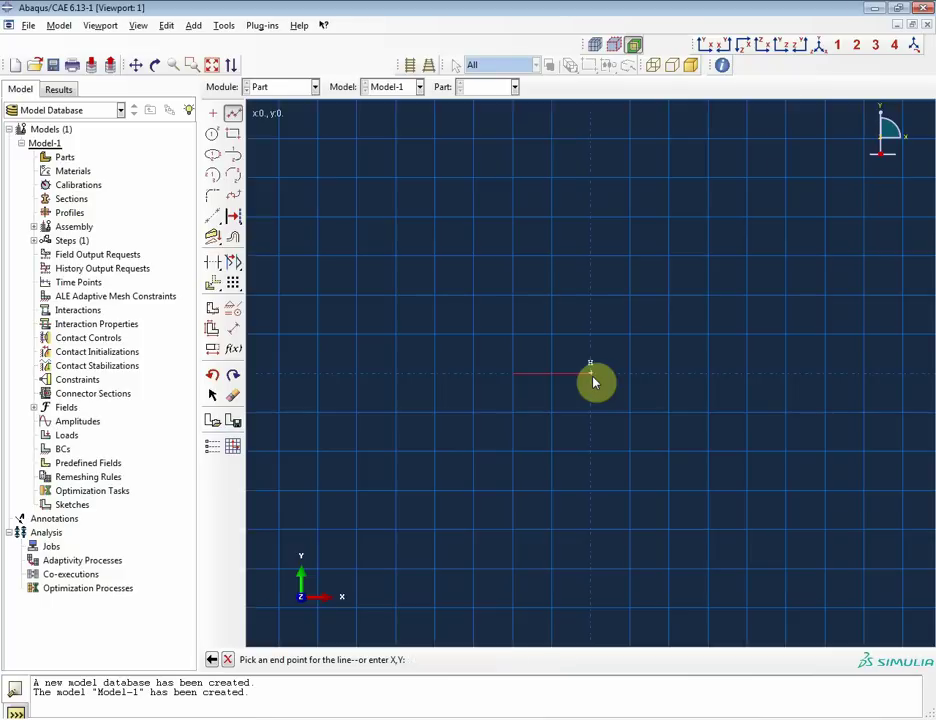
{"action": "key", "text": "Return"}
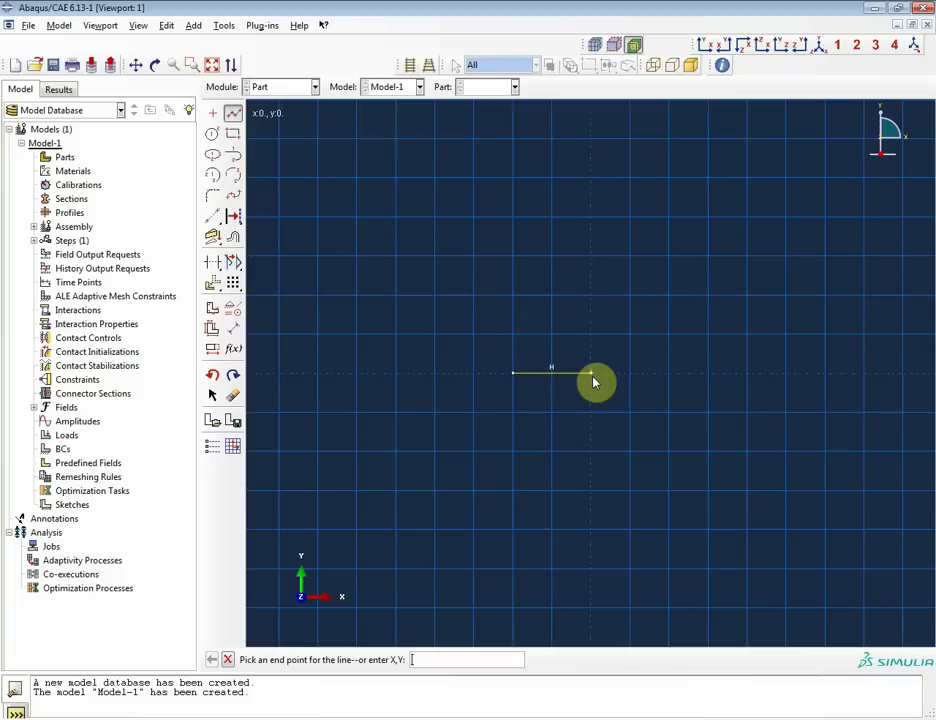
{"action": "type", "text": "5,0"}
{"action": "key", "text": "Return"}
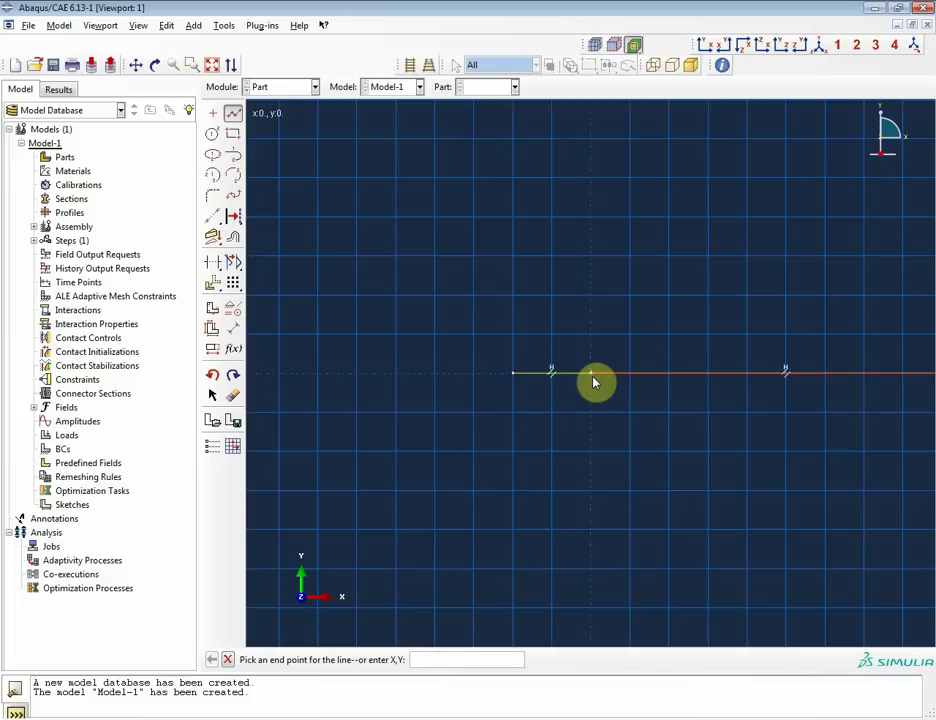
Continue the connected lines from (5,0) to (2.5,4), down to the origin, up to (-2,4), and back to (2.5,4)
{"action": "scroll", "coordinate": [593, 382], "scroll_direction": "down", "scroll_amount": 1}
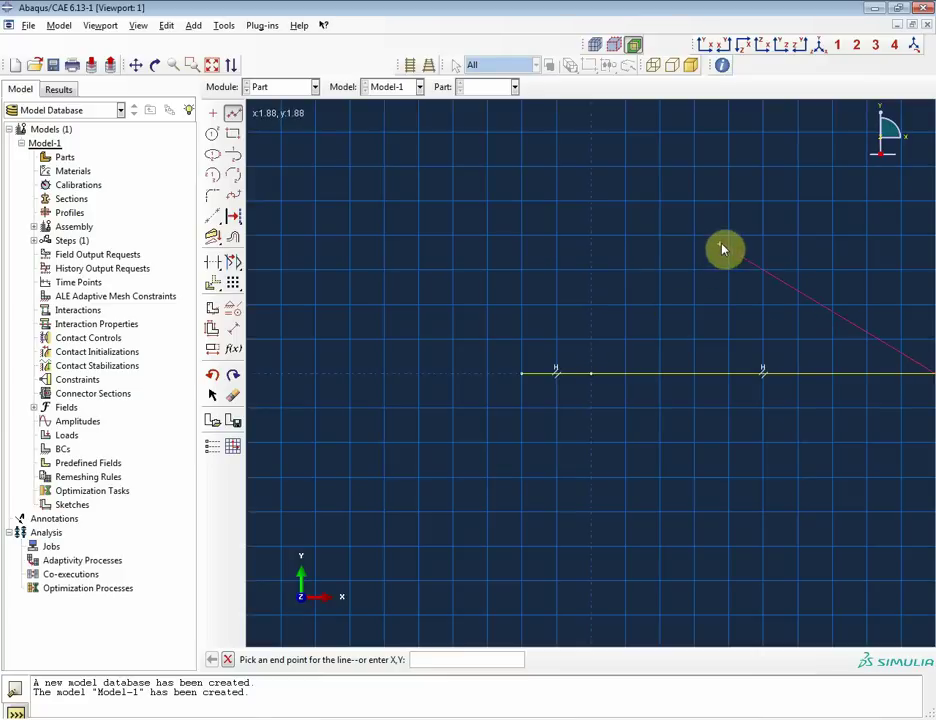
{"action": "scroll", "coordinate": [672, 355], "scroll_direction": "down", "scroll_amount": 1}
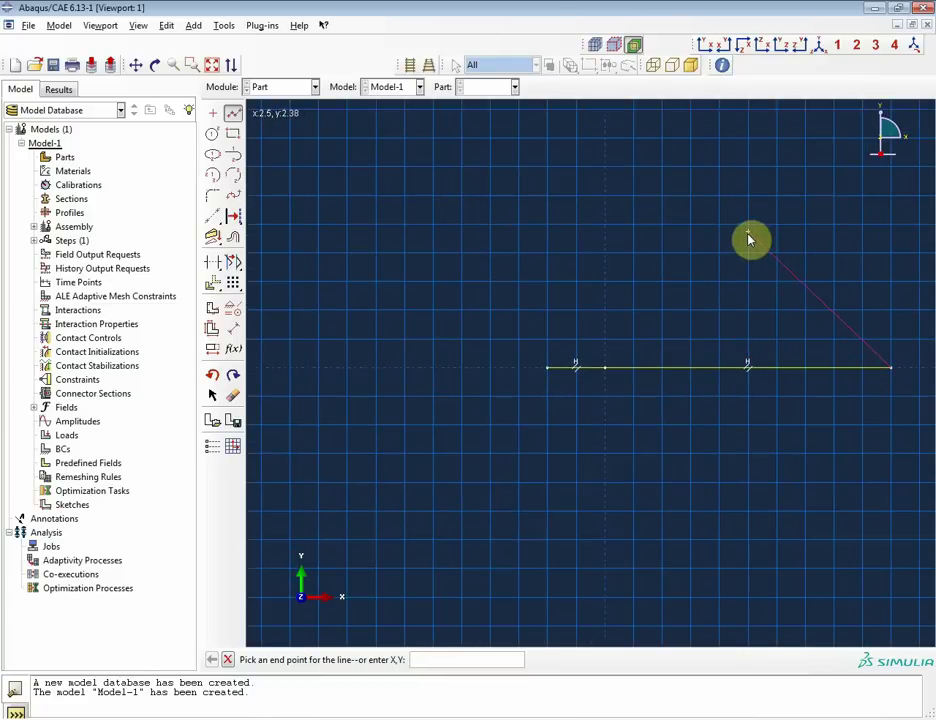
{"action": "left_click", "coordinate": [749, 141]}
{"action": "left_click", "coordinate": [606, 369]}
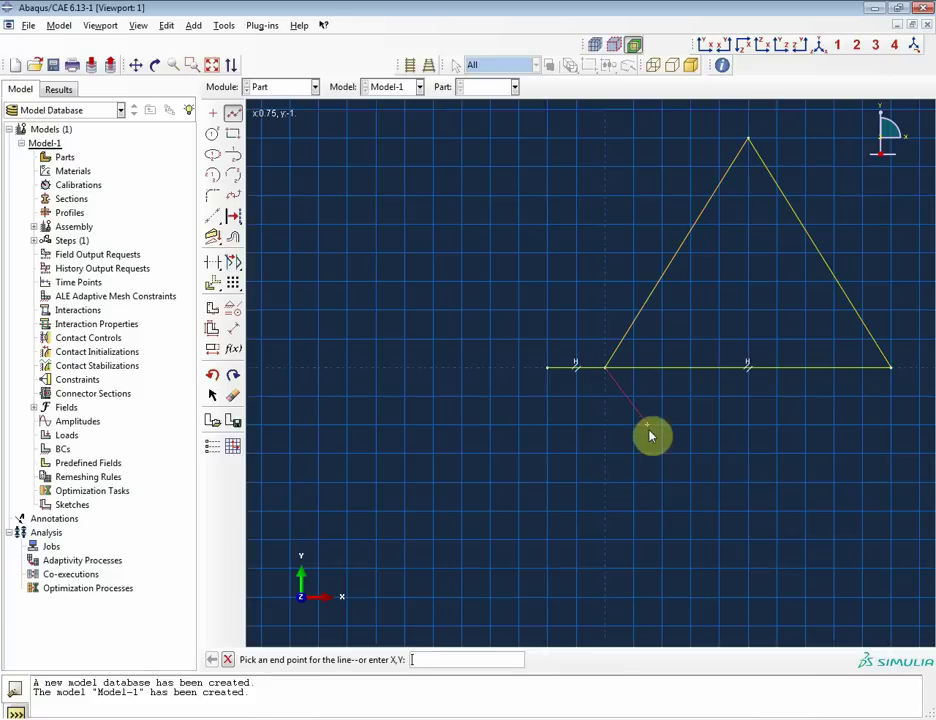
{"action": "left_click", "coordinate": [490, 139]}
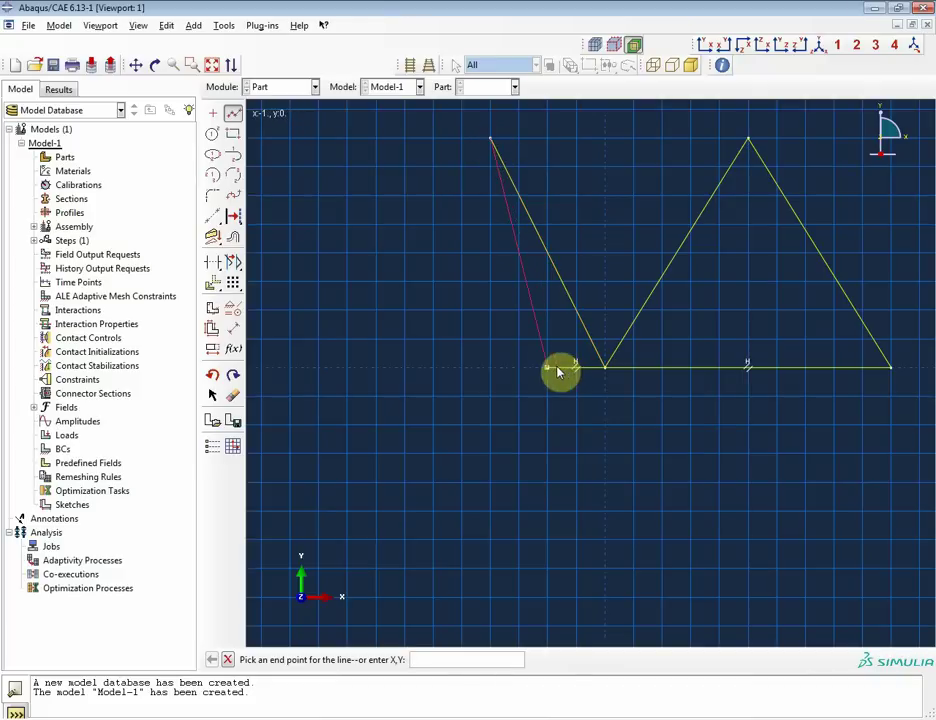
{"action": "left_click", "coordinate": [748, 138]}
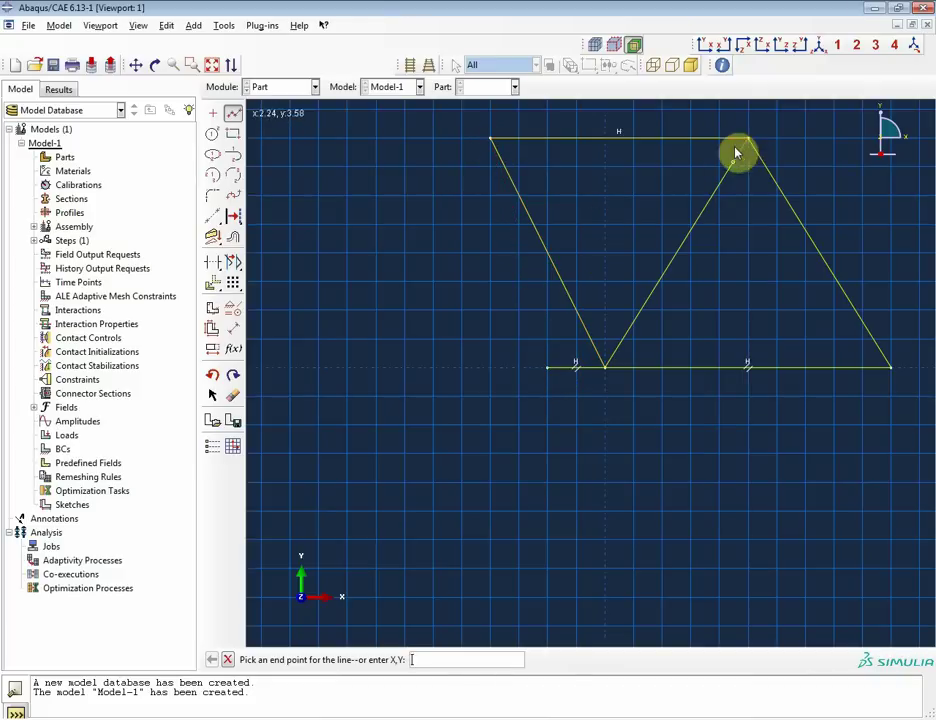
{"action": "key", "text": "Escape"}
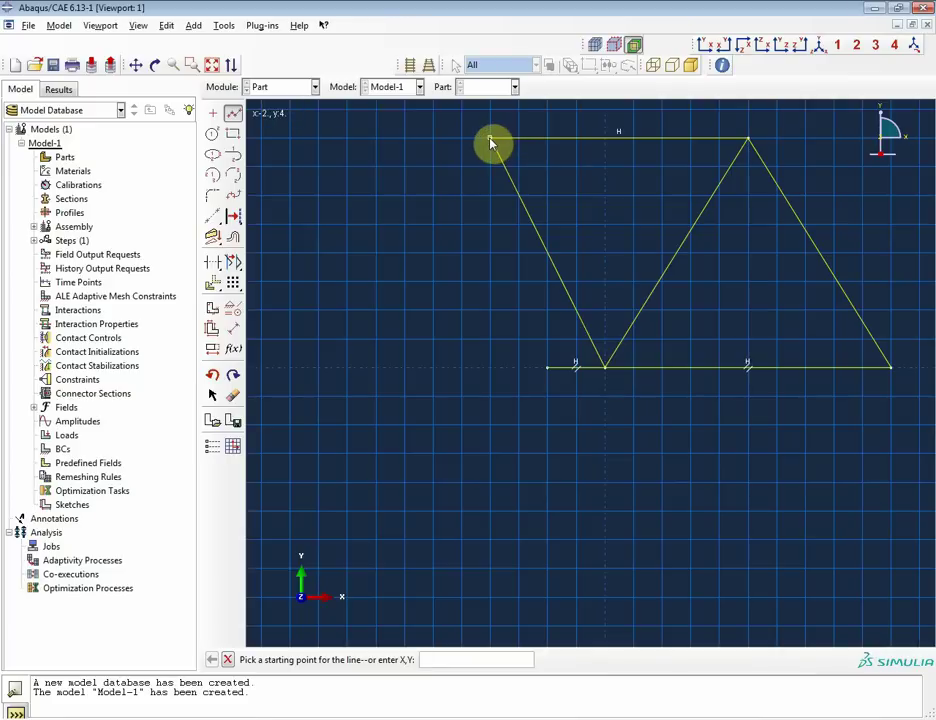
Draw the outer left diagonal from the upper vertex at (-2,4) to the bottom chord's left end at (-1,0)
{"action": "left_click", "coordinate": [490, 139]}
{"action": "left_click", "coordinate": [548, 369]}
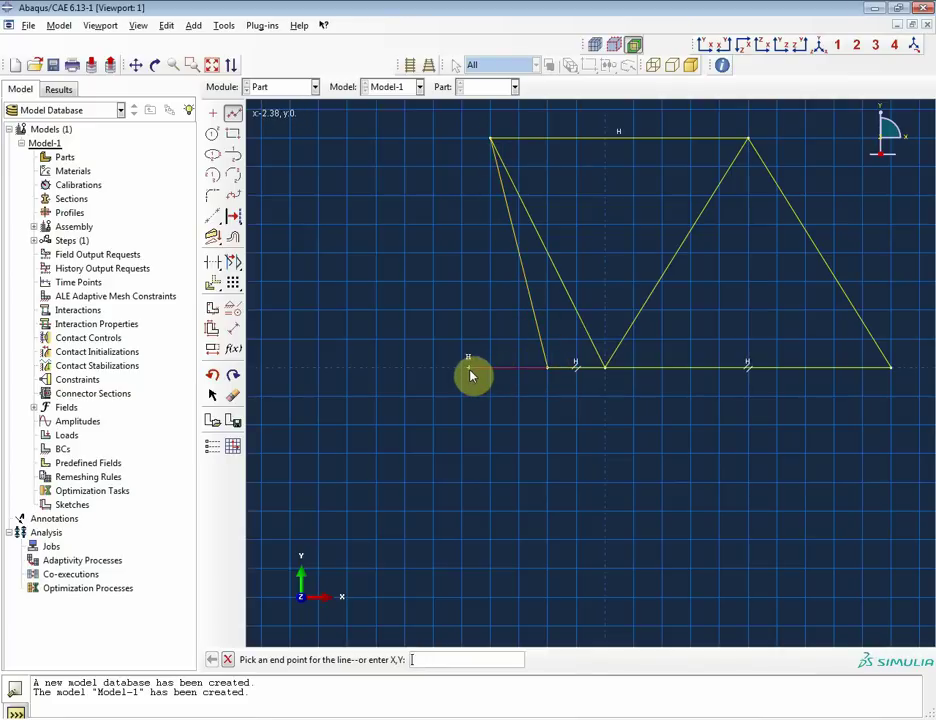
{"action": "key", "text": "Escape"}
{"action": "key", "text": "Escape"}
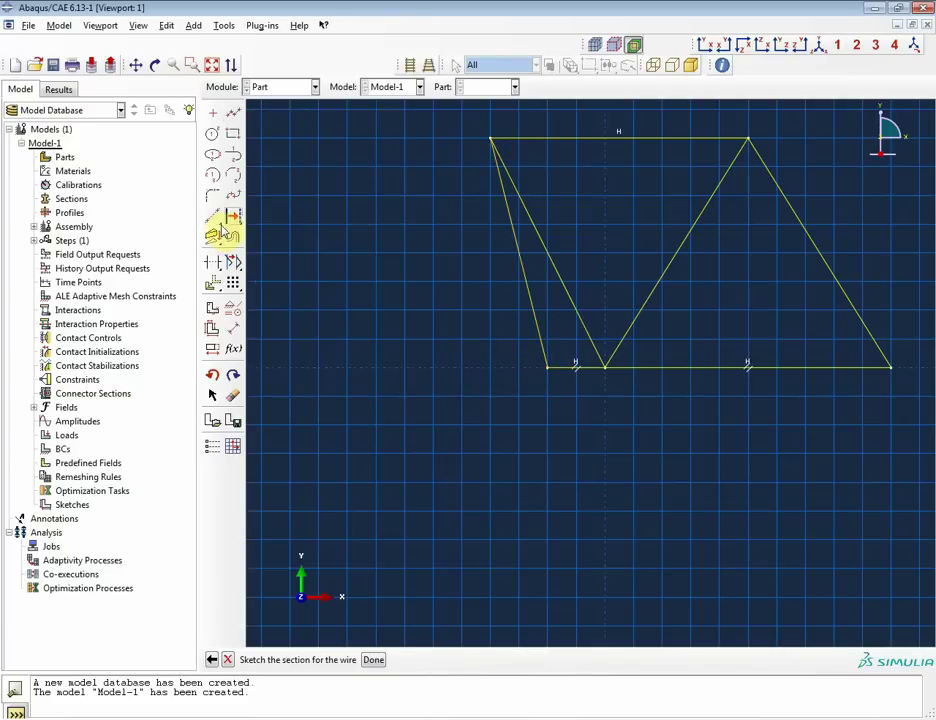
Dimension the left bottom chord line and set its length to 5
{"action": "left_click", "coordinate": [235, 330]}
{"action": "left_click", "coordinate": [575, 370]}
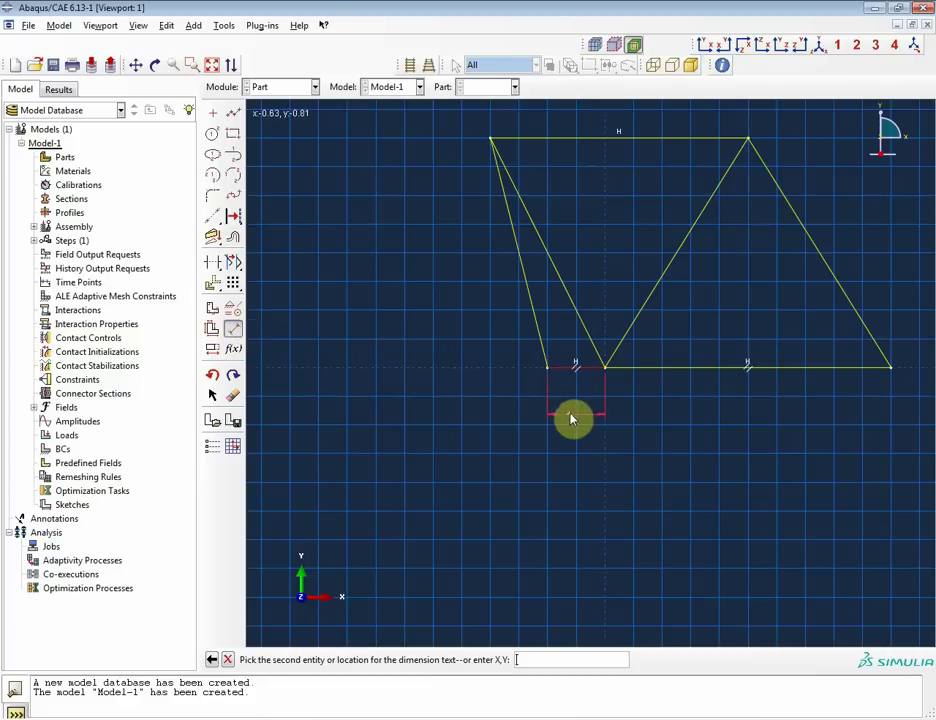
{"action": "left_click", "coordinate": [625, 428]}
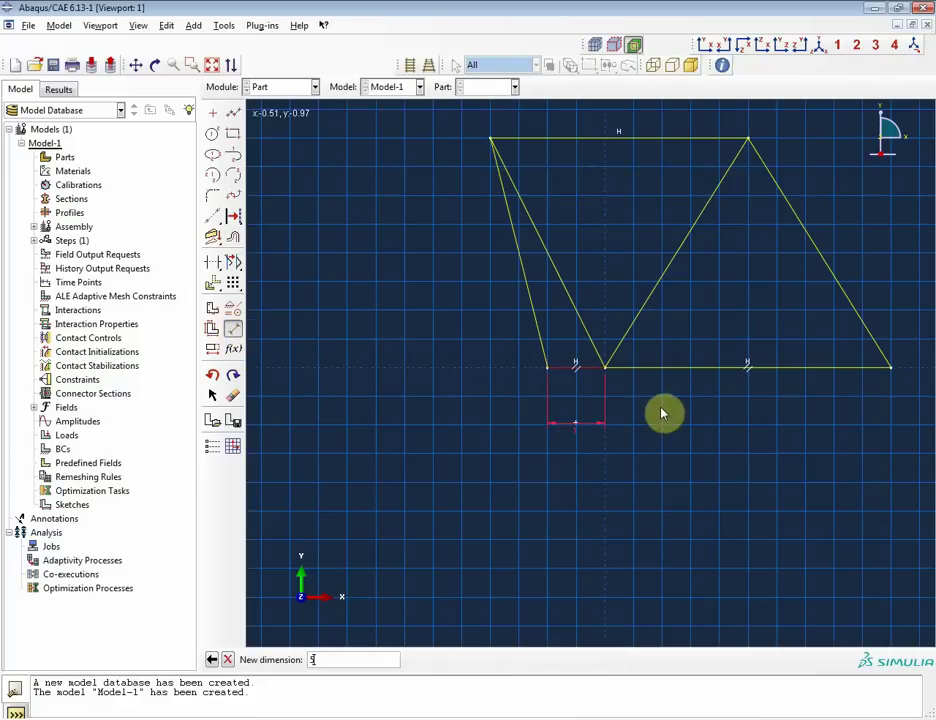
{"action": "type", "text": "5"}
{"action": "key", "text": "Return"}
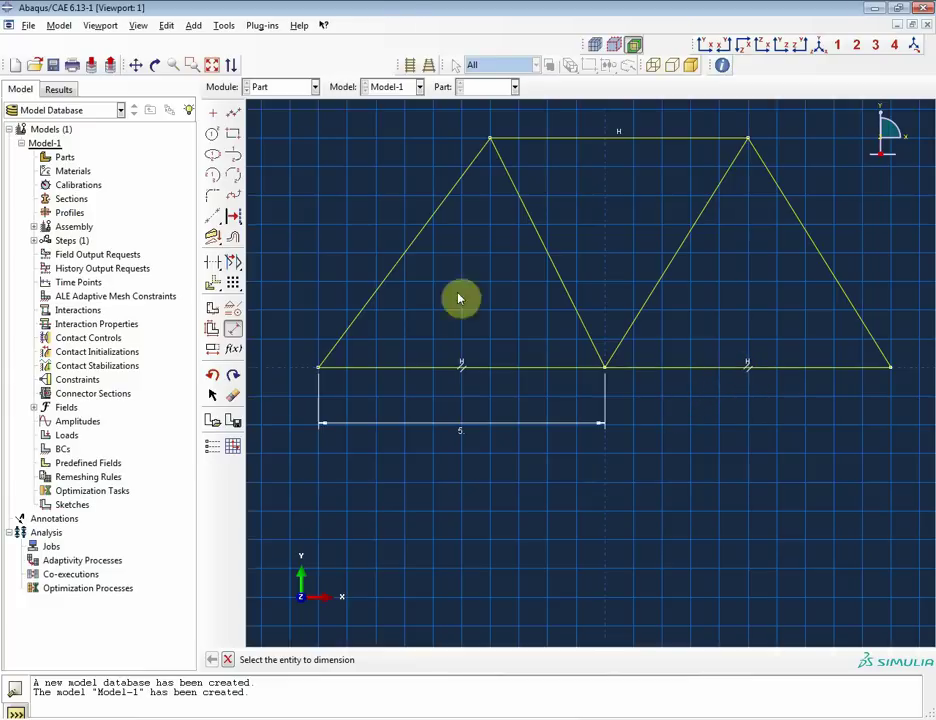
Apply an equal length constraint to the two bottom chord lines
{"action": "left_click", "coordinate": [234, 310]}
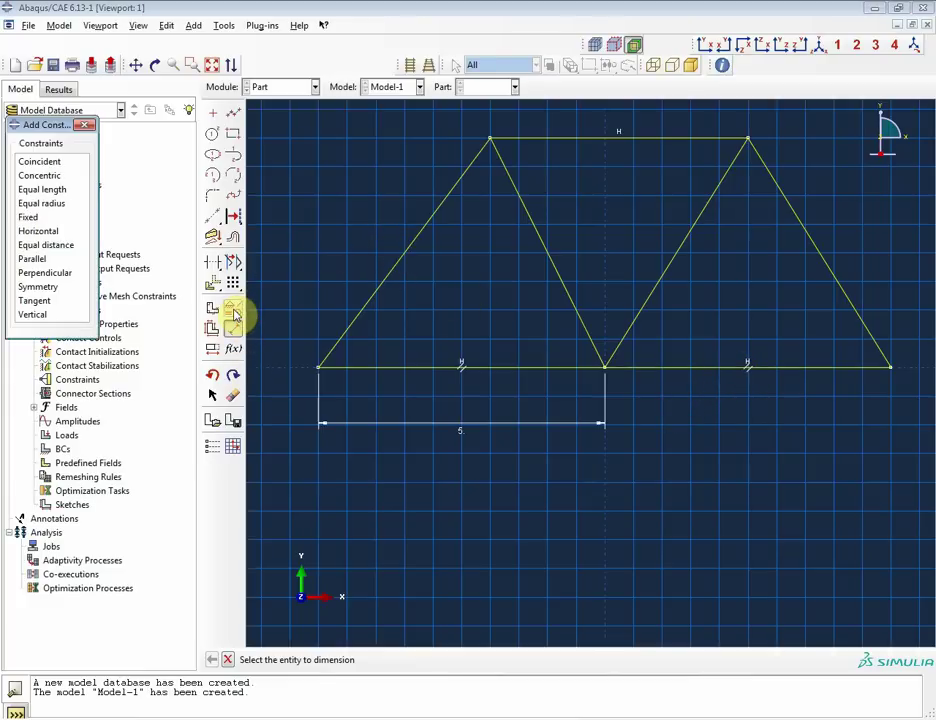
{"action": "left_click", "coordinate": [44, 190]}
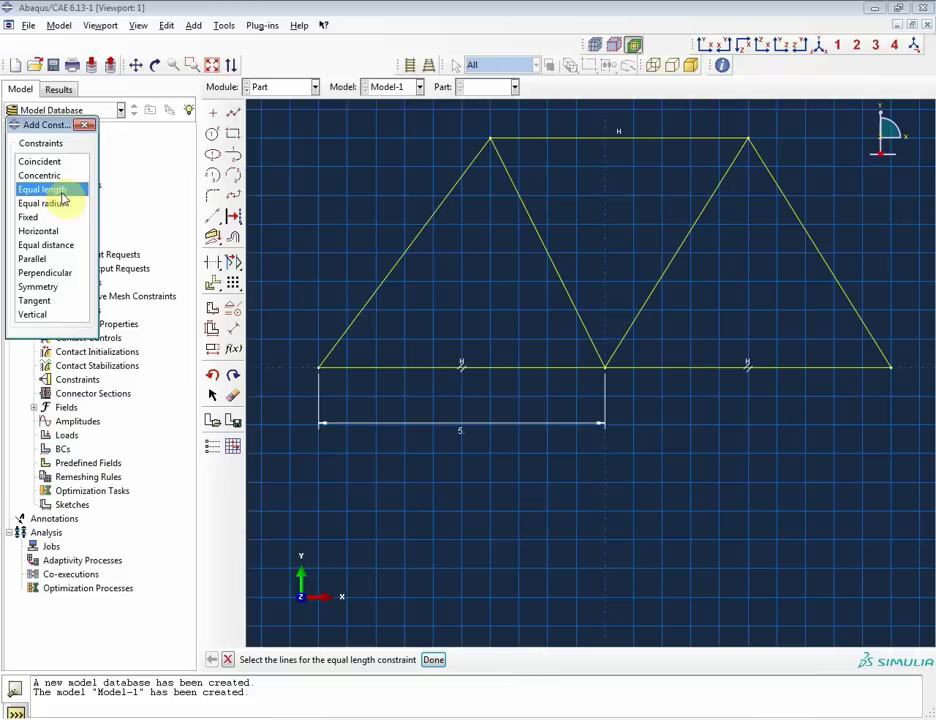
{"action": "left_click", "coordinate": [497, 372]}
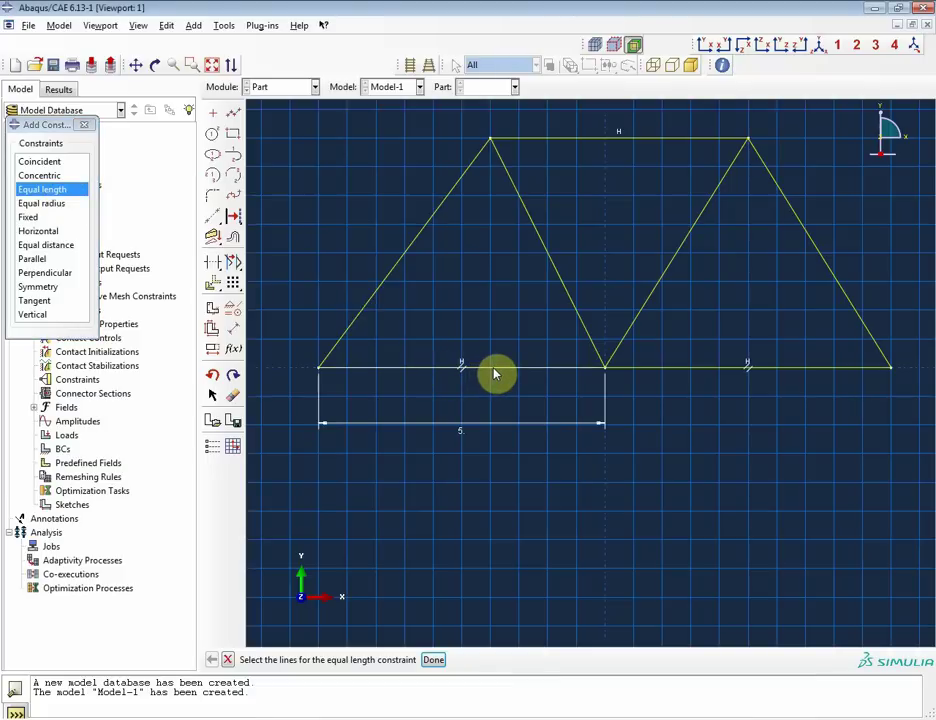
{"action": "left_click", "coordinate": [708, 373]}
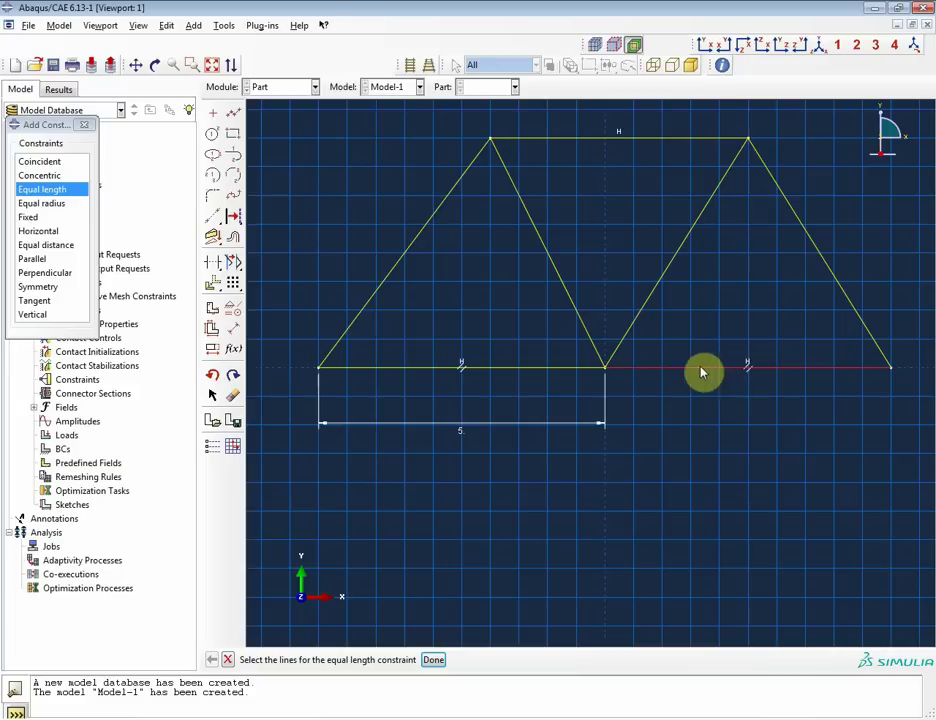
{"action": "left_click", "coordinate": [497, 372], "text": "shift"}
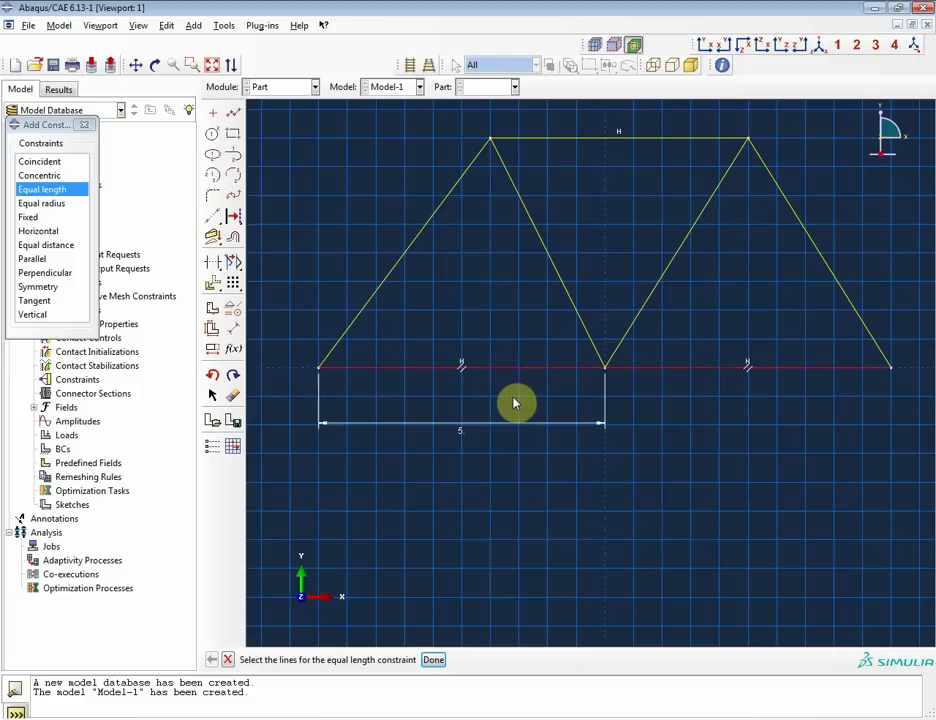
{"action": "middle_click", "coordinate": [512, 401]}
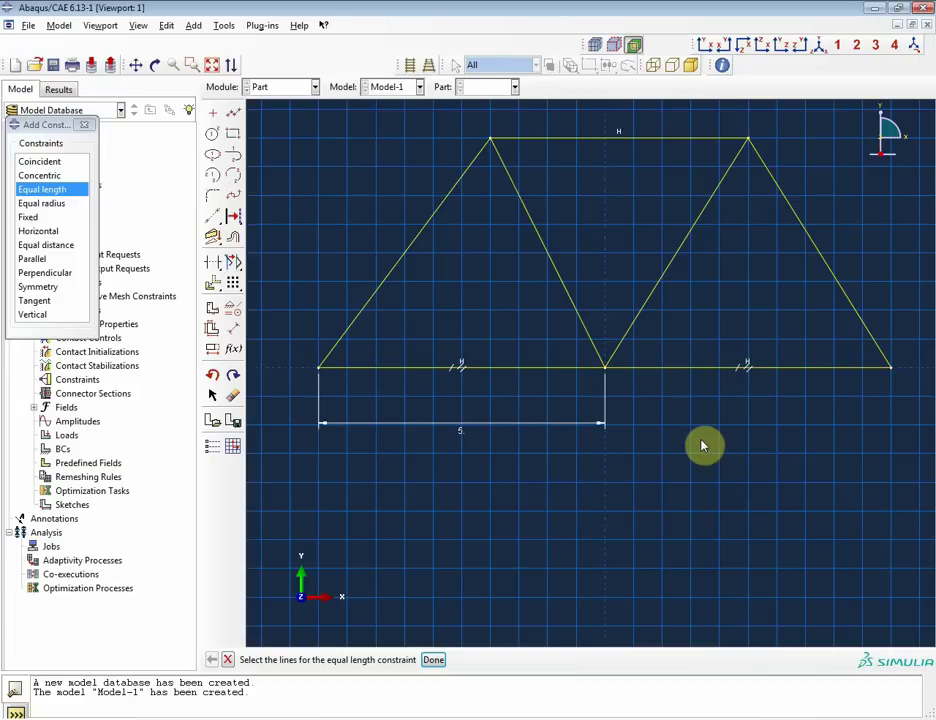
Add a vertical dimension of 5 between the bottom-left vertex and the upper-left vertex of the truss
{"action": "left_click", "coordinate": [235, 332]}
{"action": "left_click", "coordinate": [318, 368]}
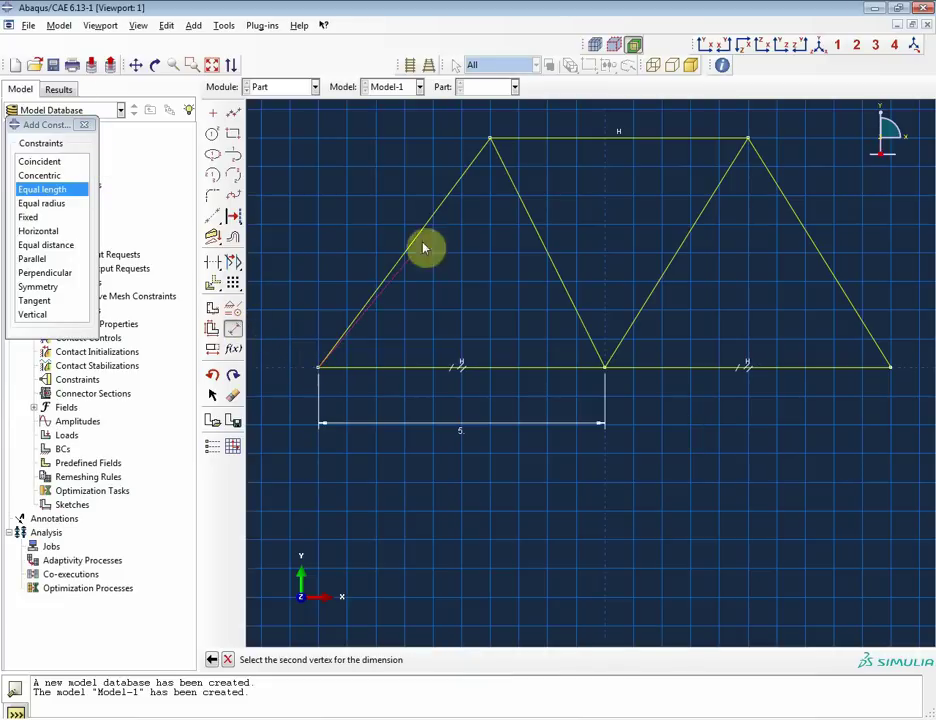
{"action": "left_click", "coordinate": [489, 138]}
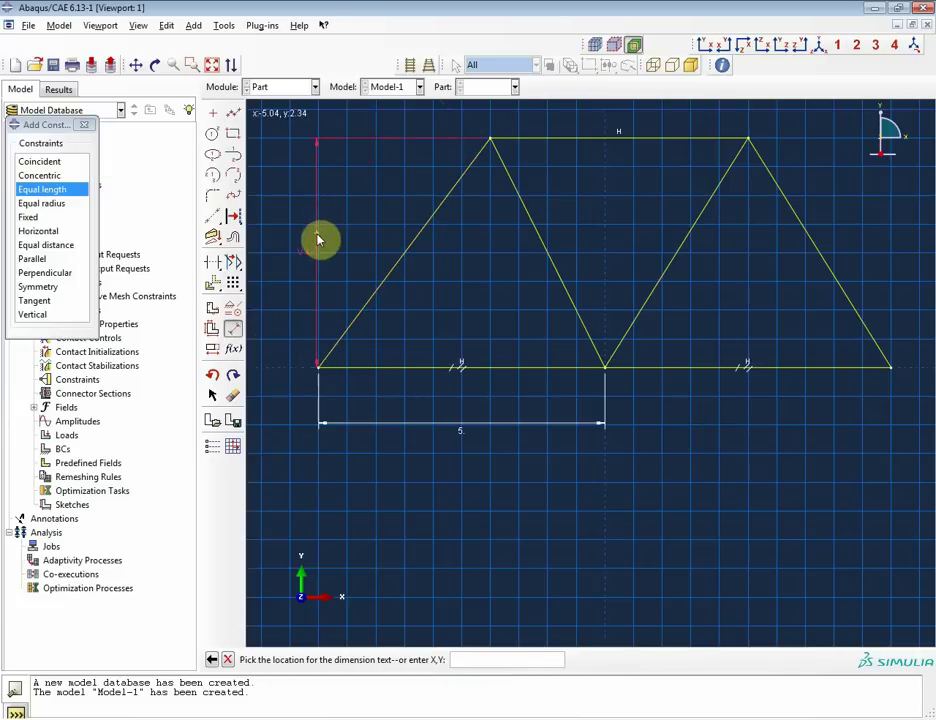
{"action": "left_click", "coordinate": [314, 253]}
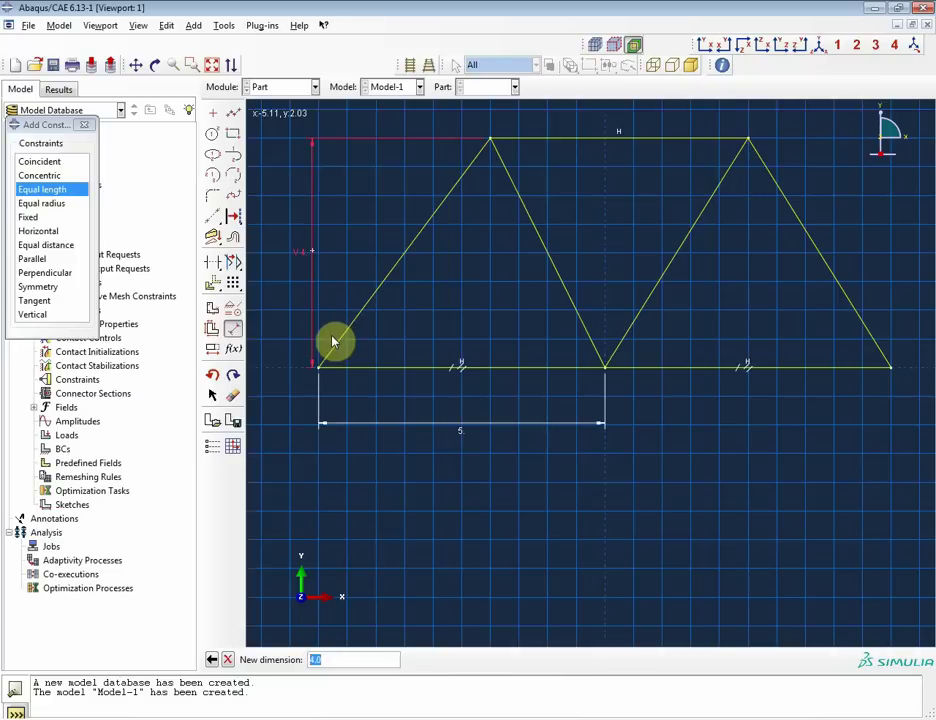
{"action": "key", "text": "Return"}
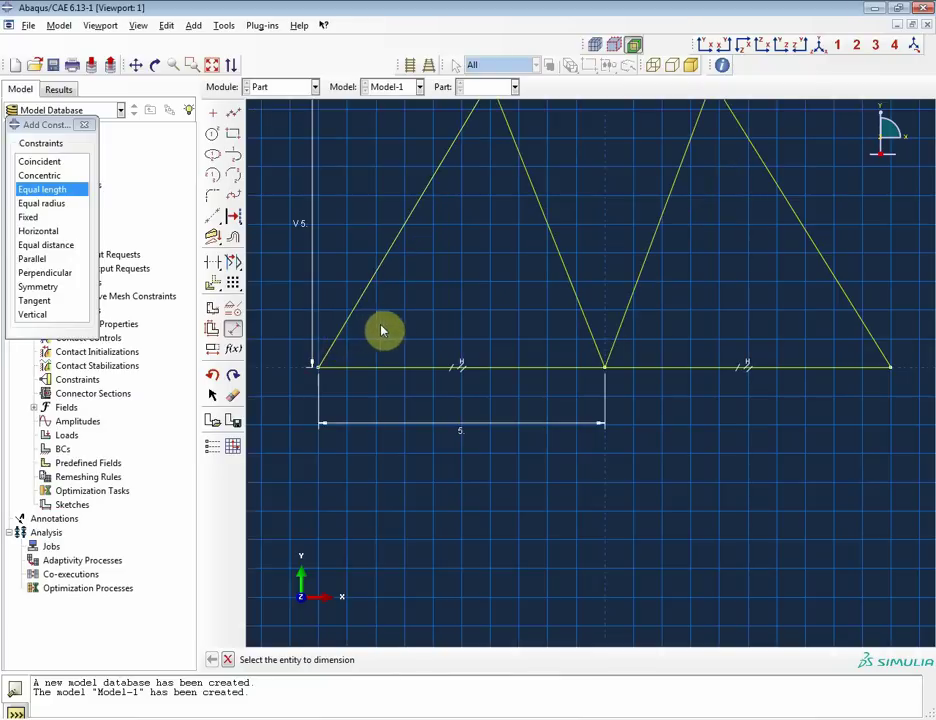
Apply an equal length constraint to the left and right outer diagonals of the truss
{"action": "left_click", "coordinate": [211, 64]}
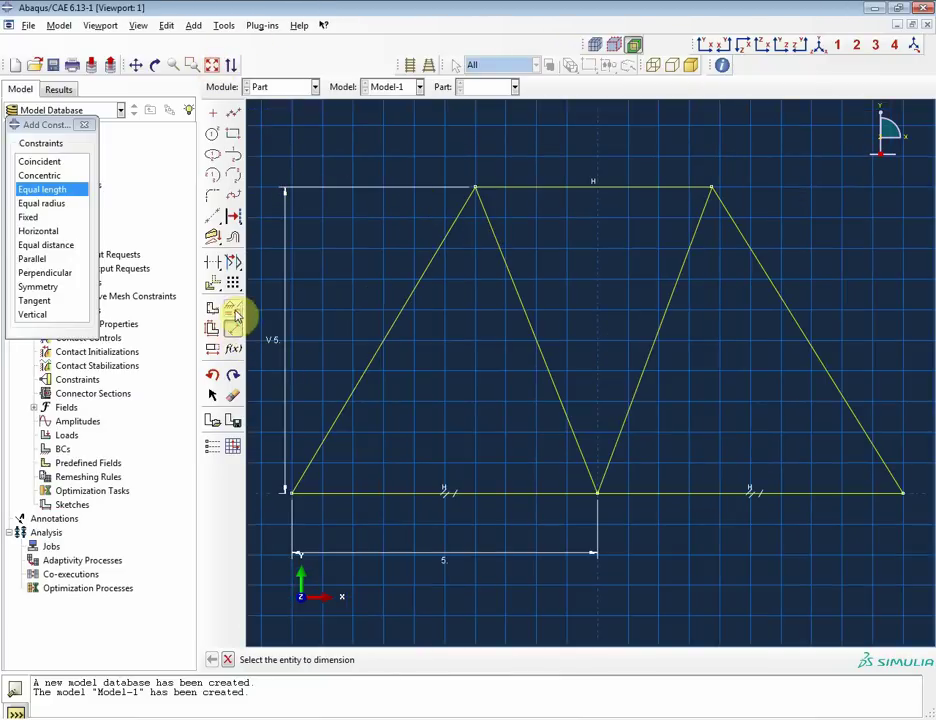
{"action": "left_click", "coordinate": [66, 189]}
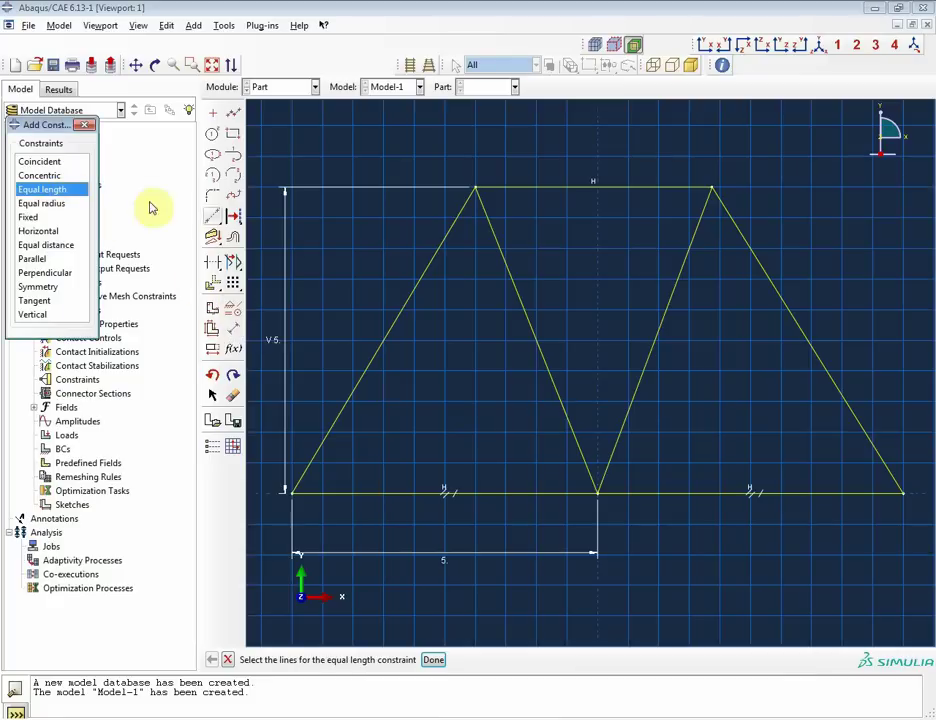
{"action": "left_click", "coordinate": [392, 322]}
{"action": "left_click", "coordinate": [810, 345]}
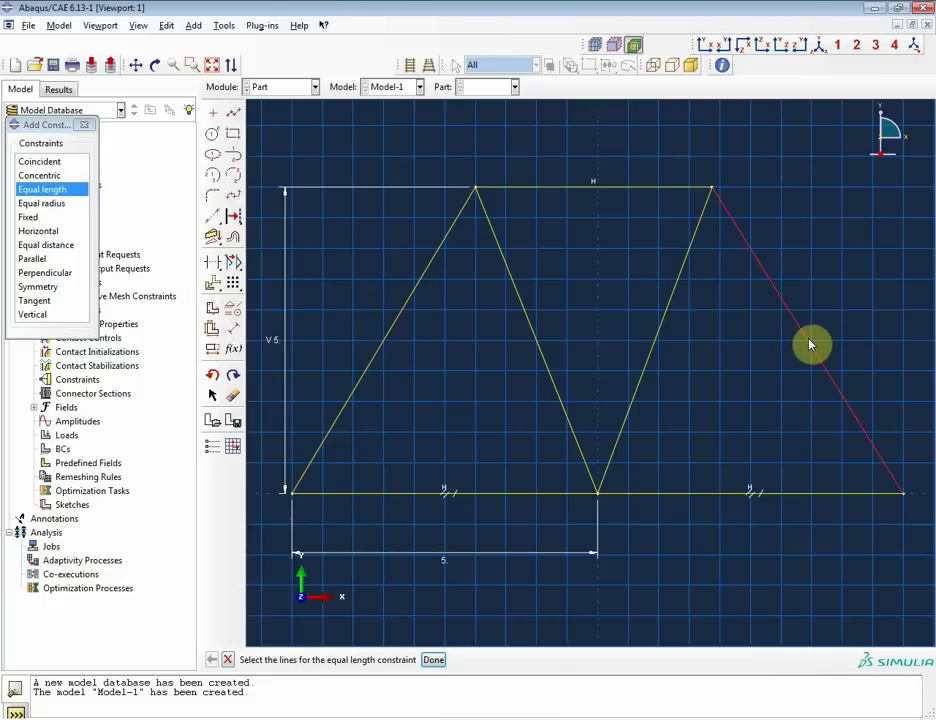
{"action": "left_click", "coordinate": [385, 340]}
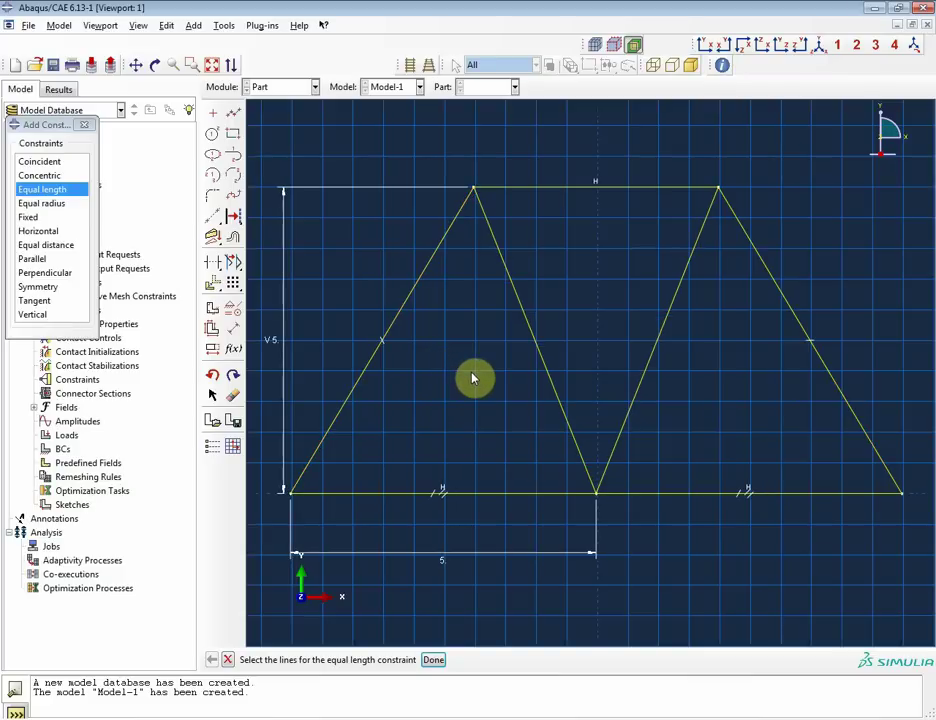
Dimension the truss's top chord, set its length to 5, and close the constraint list
{"action": "left_click", "coordinate": [235, 330]}
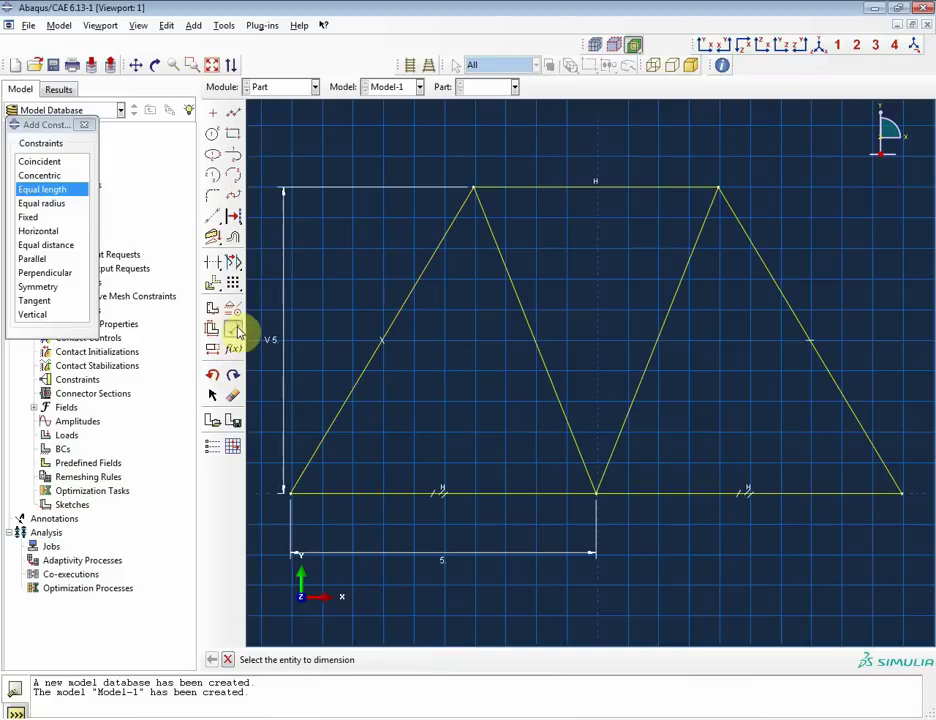
{"action": "left_click", "coordinate": [602, 188]}
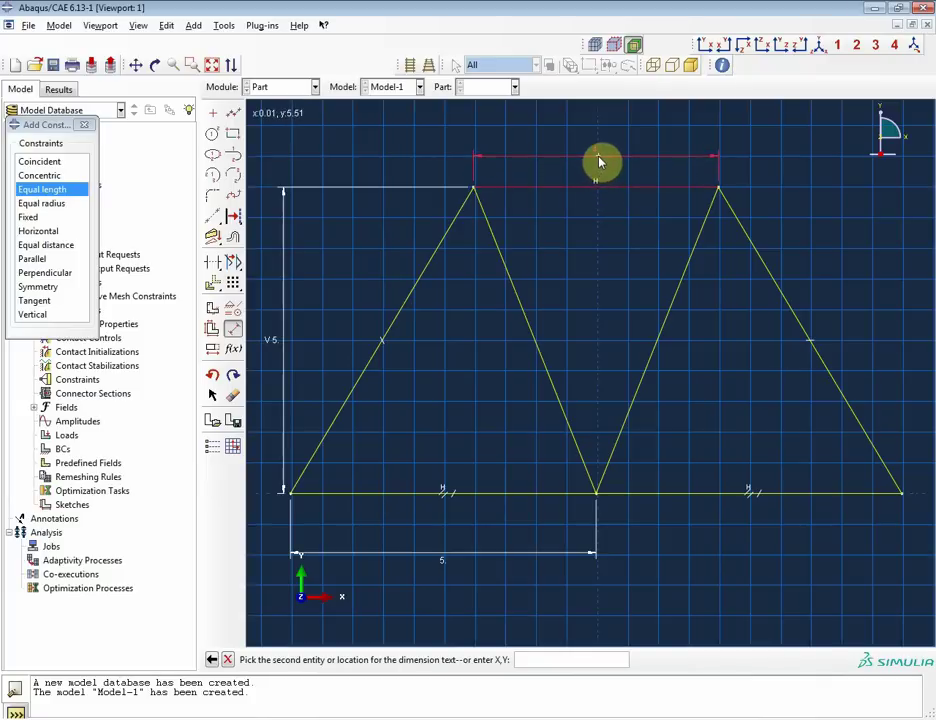
{"action": "left_click", "coordinate": [600, 162]}
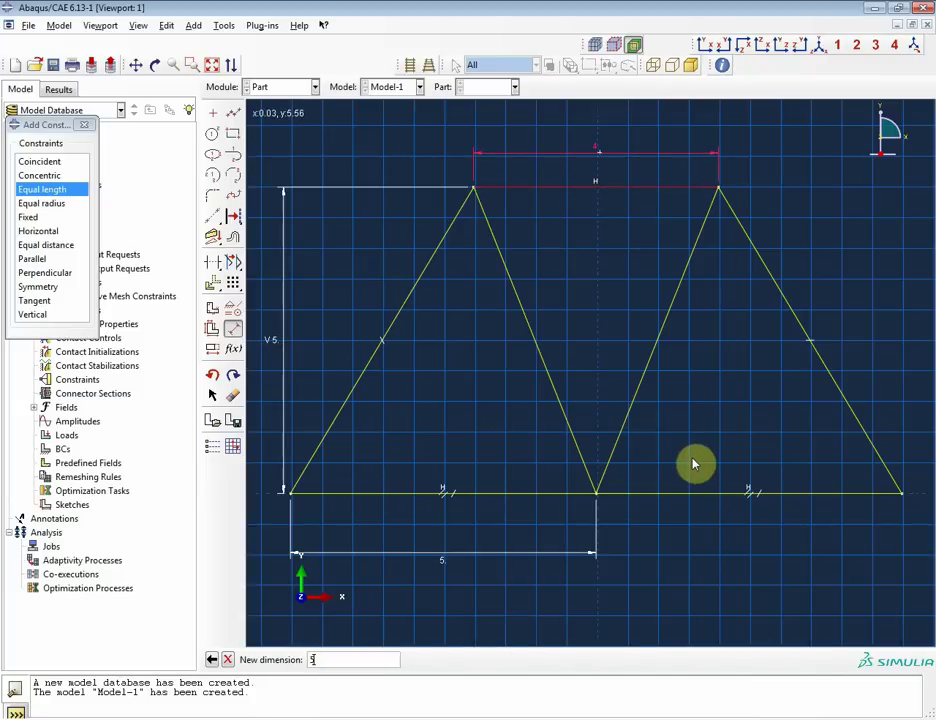
{"action": "type", "text": "5"}
{"action": "key", "text": "Return"}
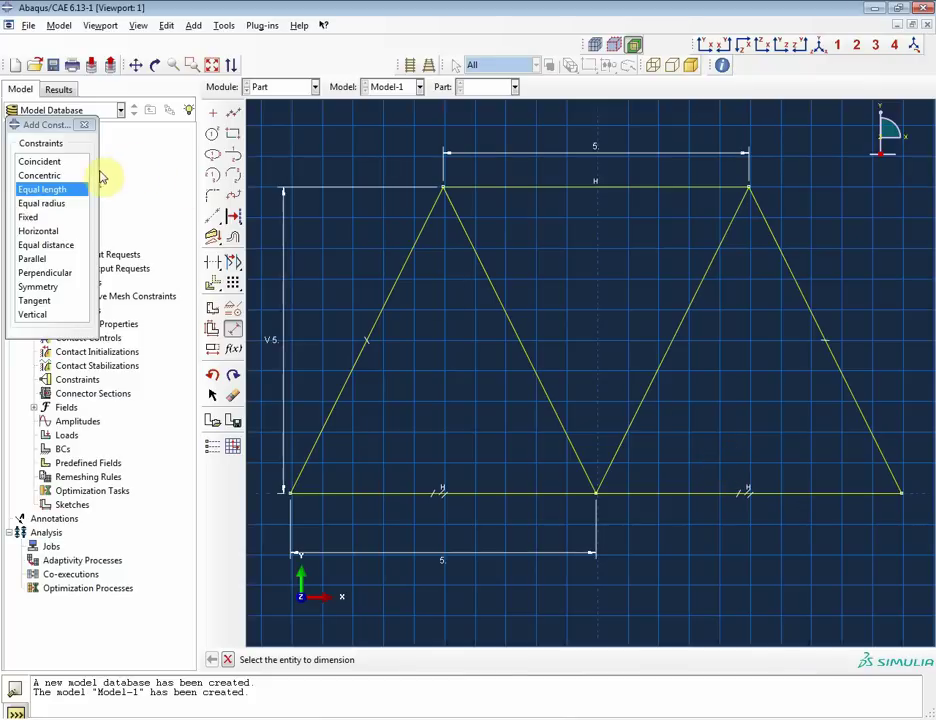
{"action": "left_click", "coordinate": [84, 124]}
{"action": "left_click", "coordinate": [314, 87]}
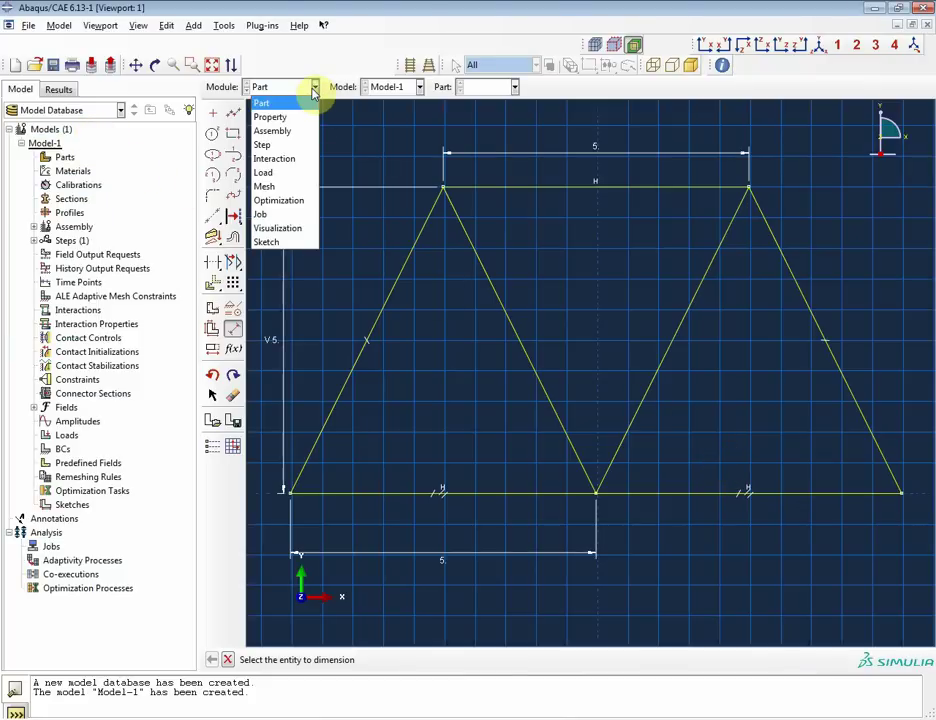
{"action": "left_click", "coordinate": [314, 87]}
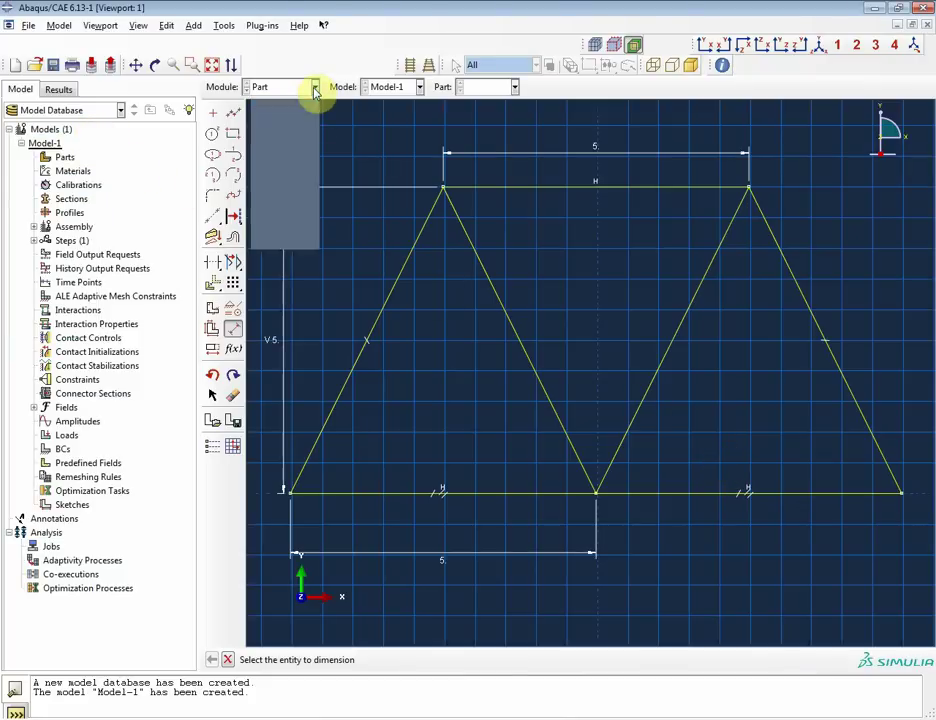
{"action": "left_click", "coordinate": [75, 172]}
{"action": "double_click", "coordinate": [78, 176]}
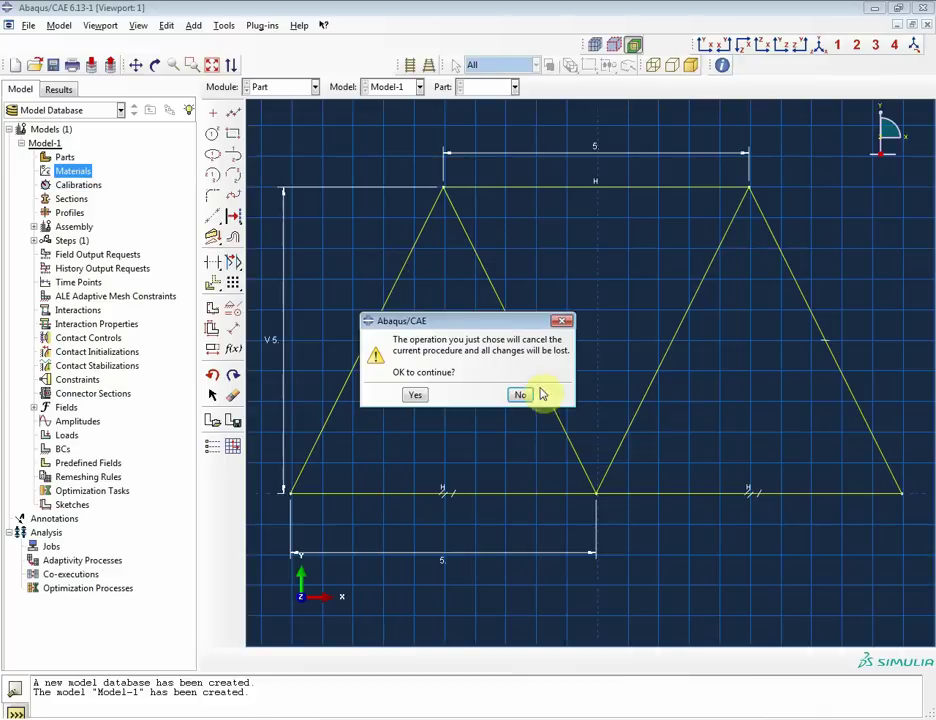
{"action": "left_click", "coordinate": [521, 398]}
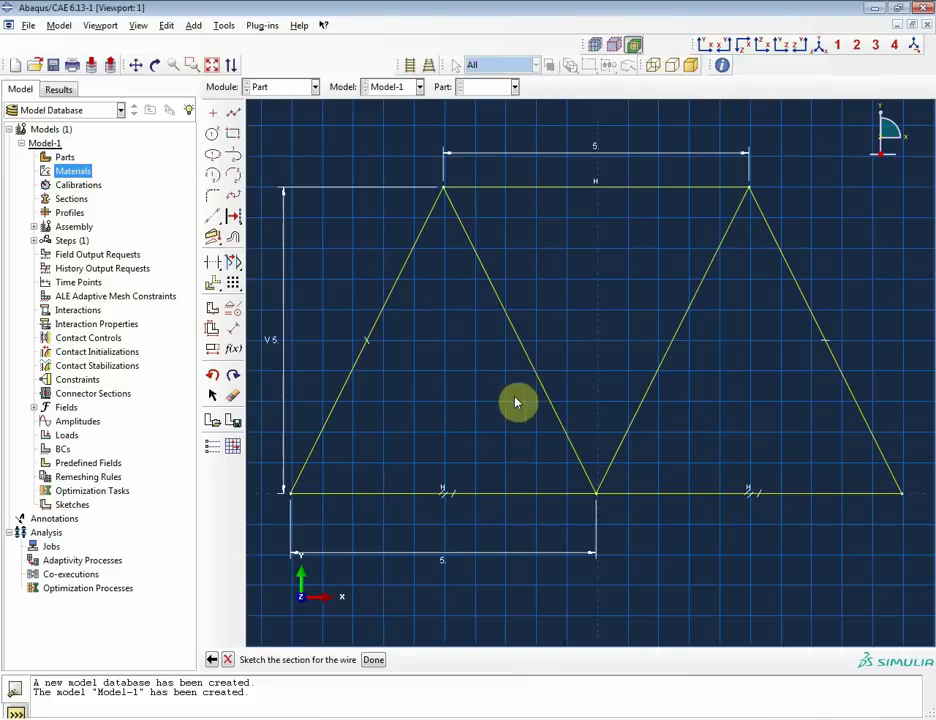
Finish the wire sketch of the bridge and start a new material named Steel
{"action": "left_click", "coordinate": [372, 661]}
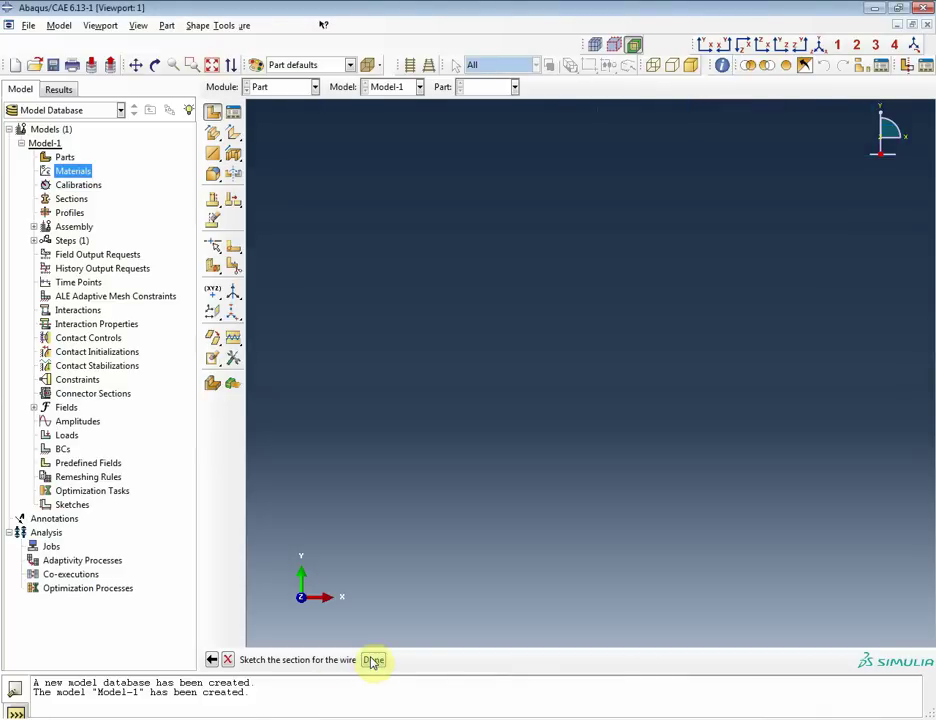
{"action": "double_click", "coordinate": [78, 176]}
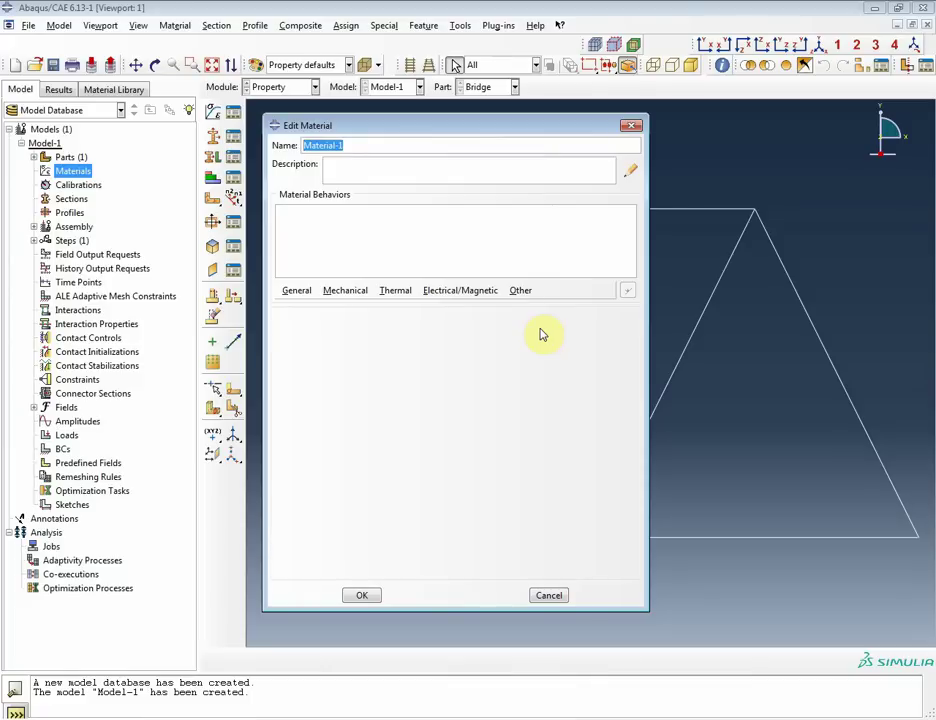
{"action": "type", "text": "Steel"}
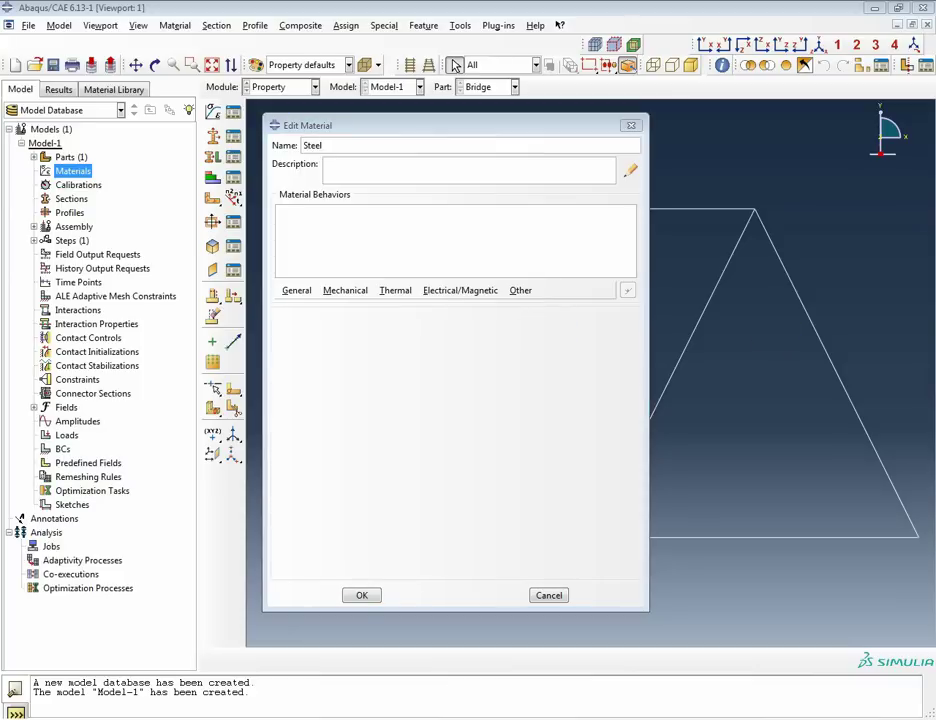
{"action": "left_click", "coordinate": [455, 167]}
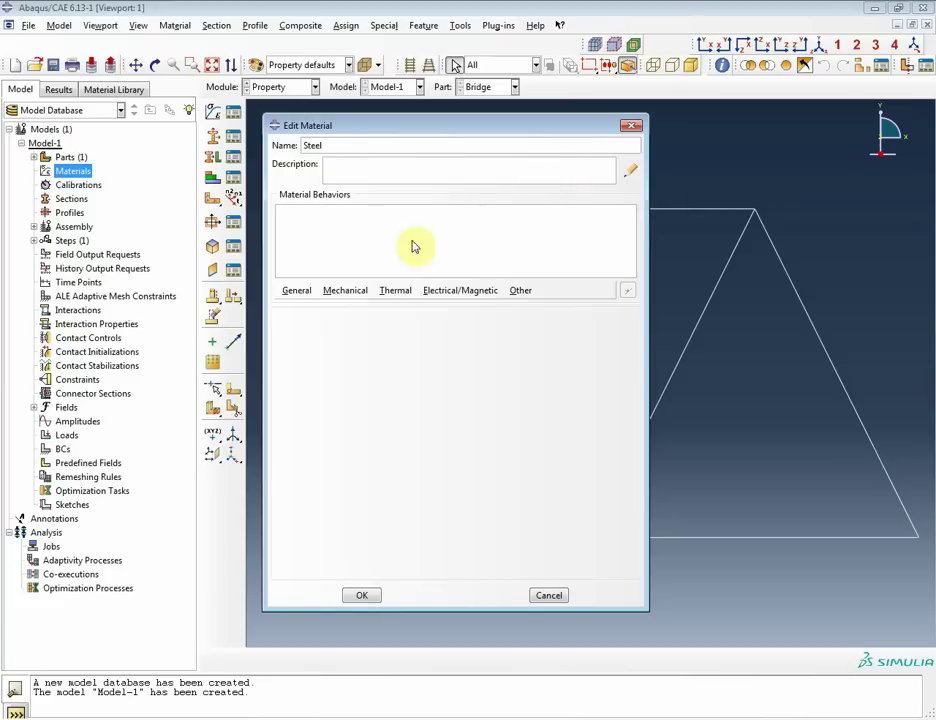
Give the material isotropic elastic behavior with Young's modulus 210e9 and Poisson's ratio 0.25, and save it
{"action": "left_click", "coordinate": [345, 292]}
{"action": "mouse_move", "coordinate": [352, 306]}
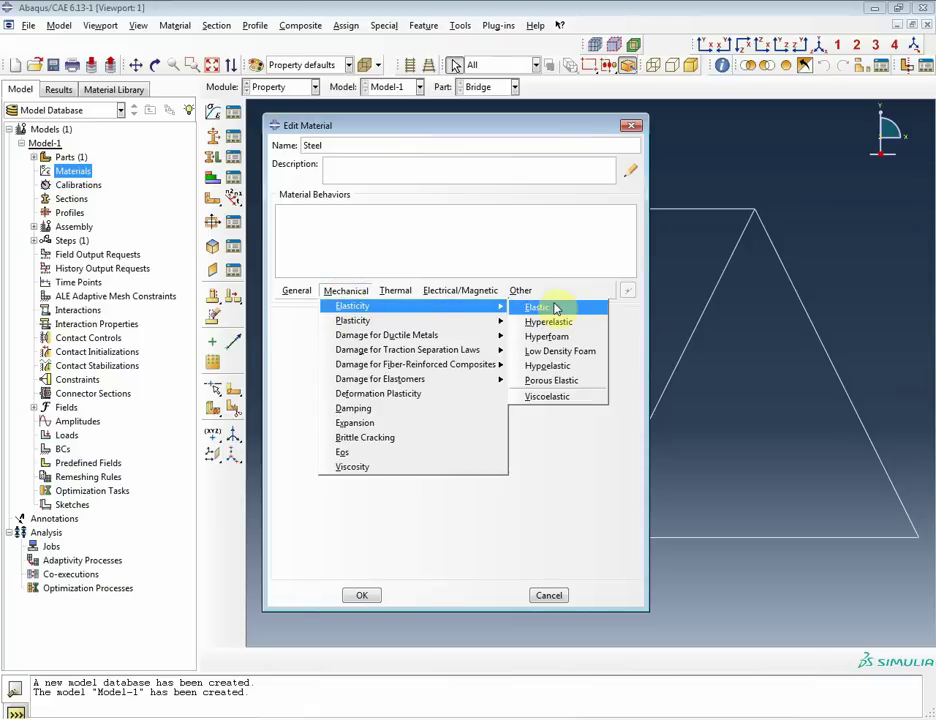
{"action": "left_click", "coordinate": [556, 309]}
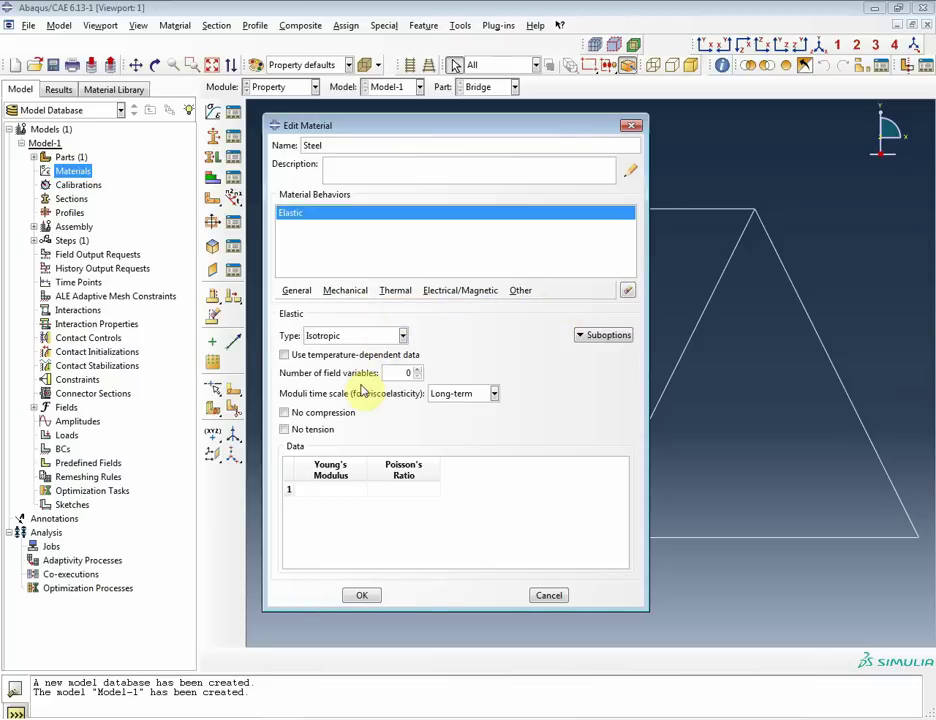
{"action": "left_click", "coordinate": [336, 488]}
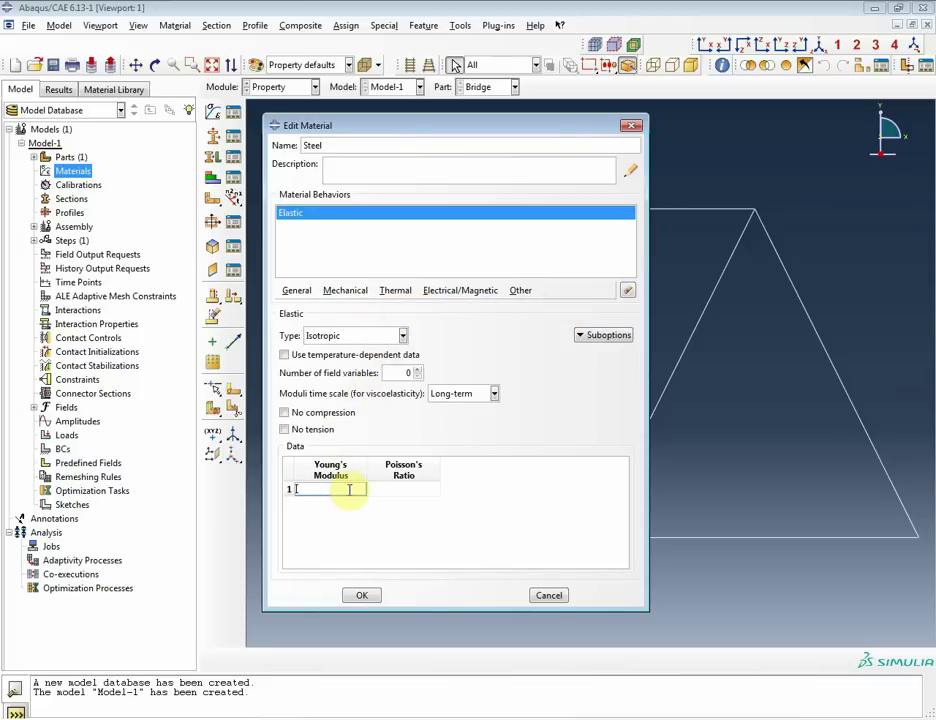
{"action": "type", "text": "210e9"}
{"action": "key", "text": "Tab"}
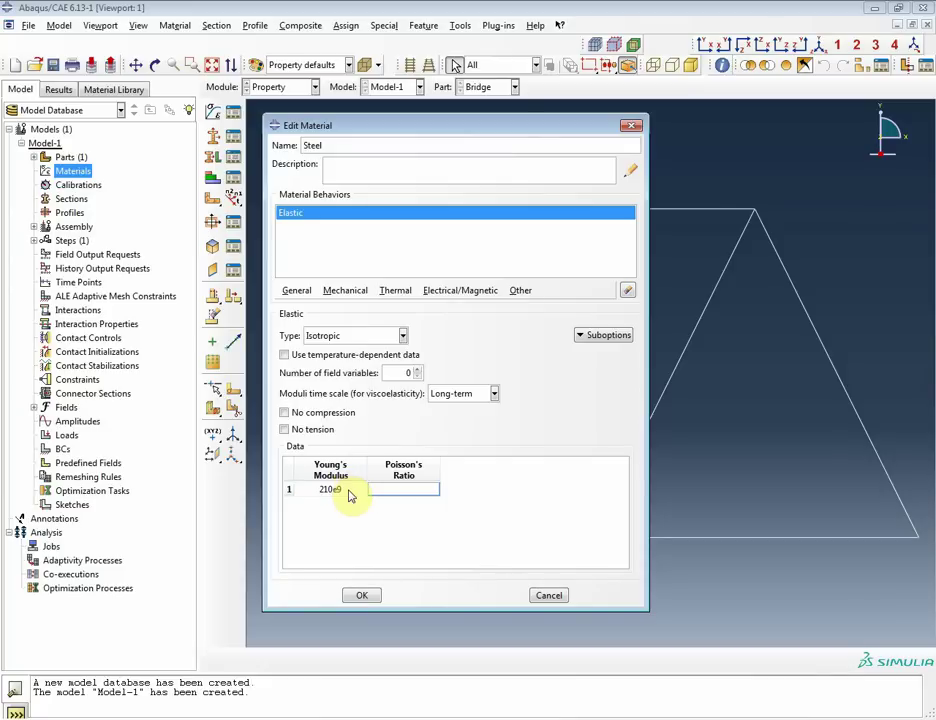
{"action": "type", "text": "0."}
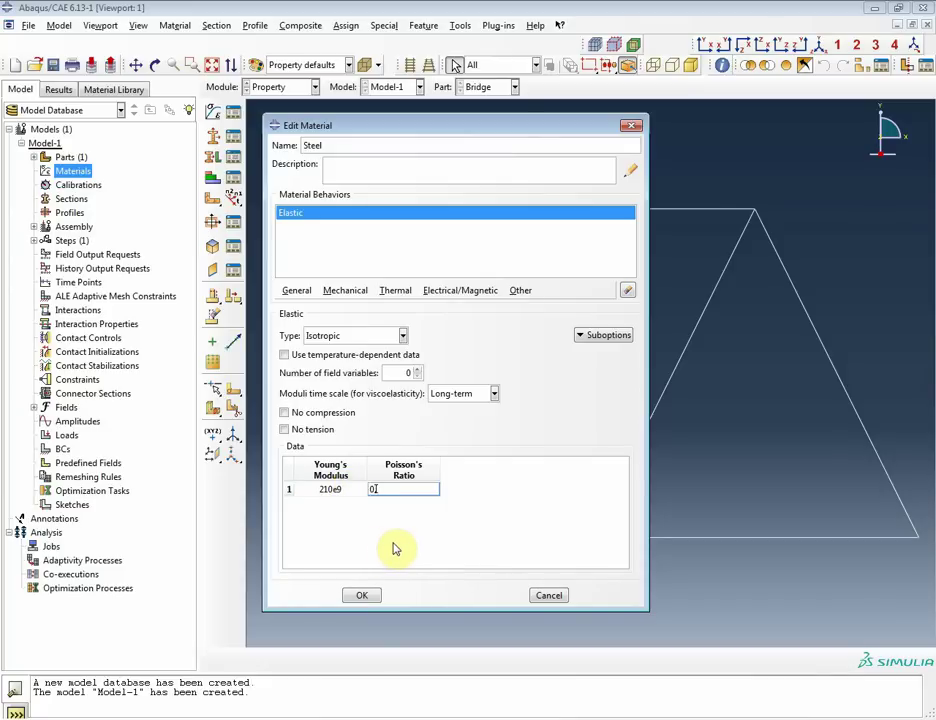
{"action": "type", "text": "25"}
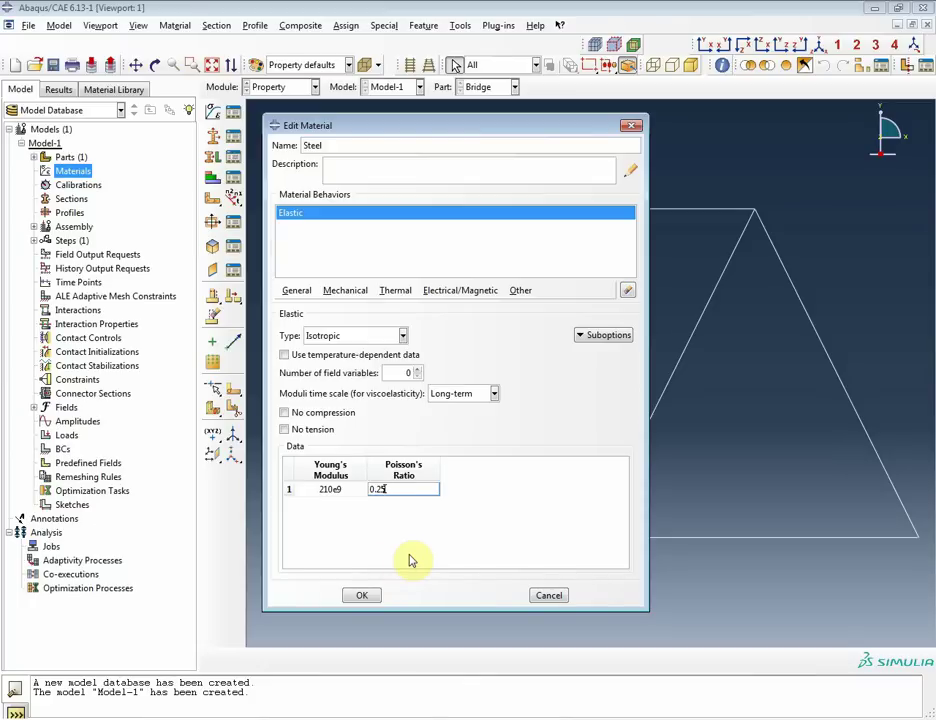
{"action": "left_click", "coordinate": [364, 596]}
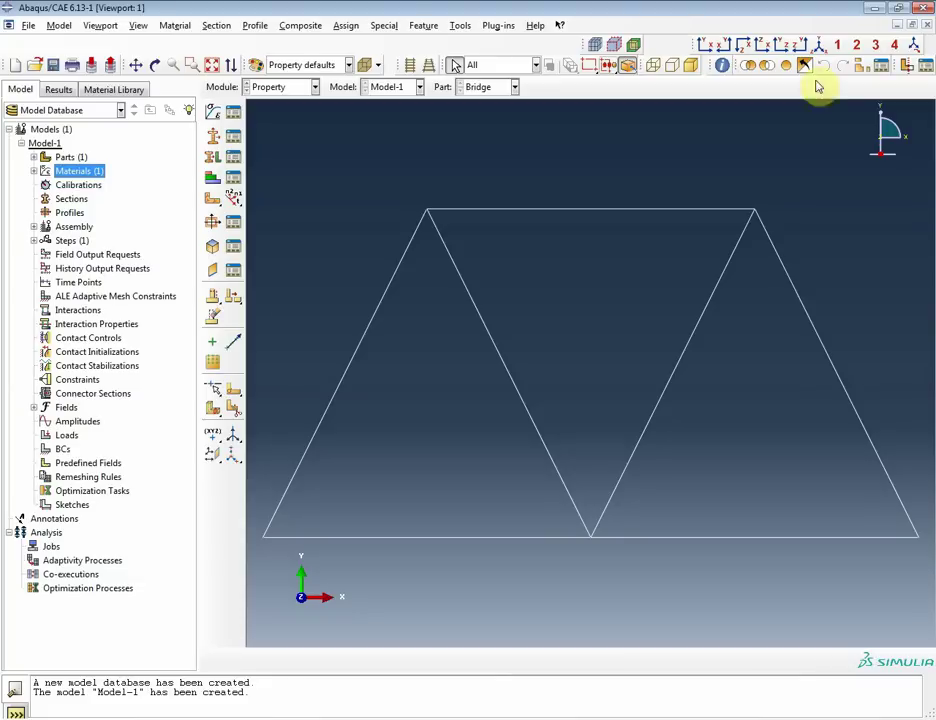
{"action": "left_click", "coordinate": [63, 214]}
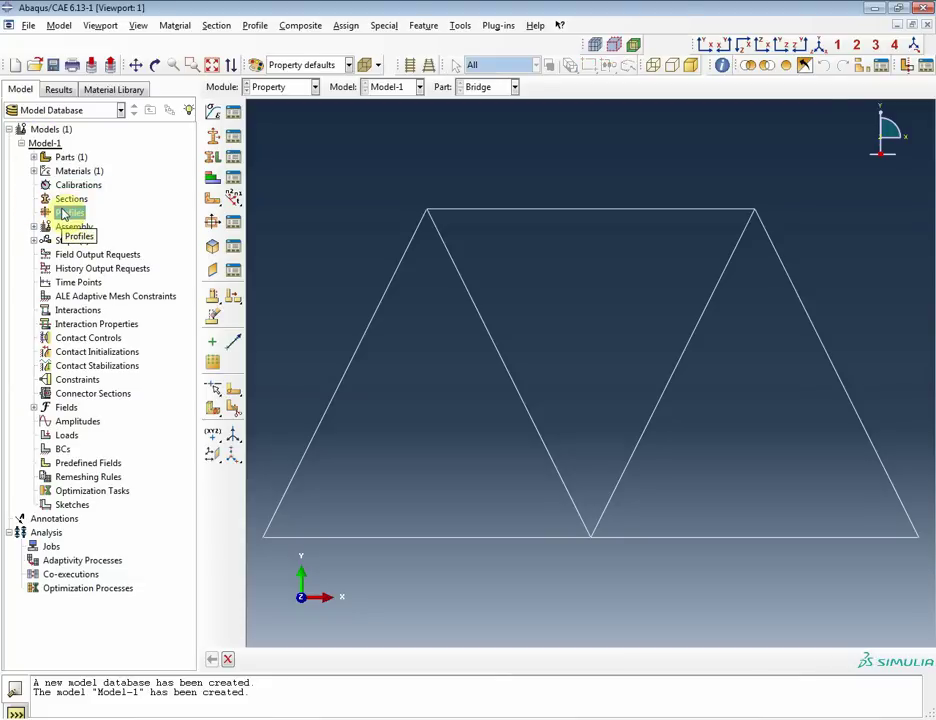
{"action": "double_click", "coordinate": [69, 199]}
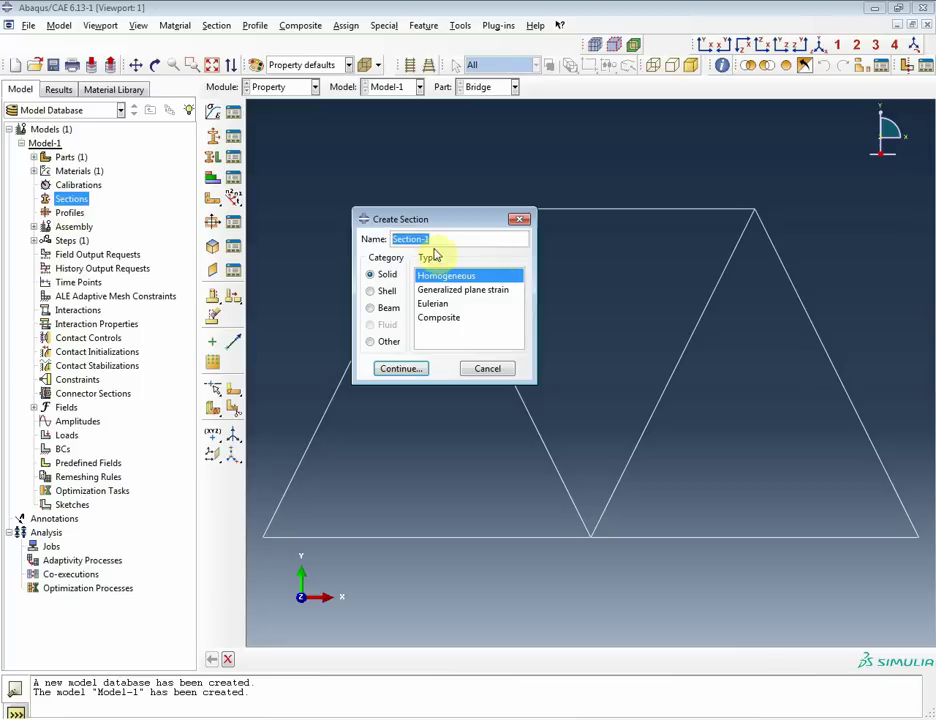
{"action": "left_click", "coordinate": [485, 369]}
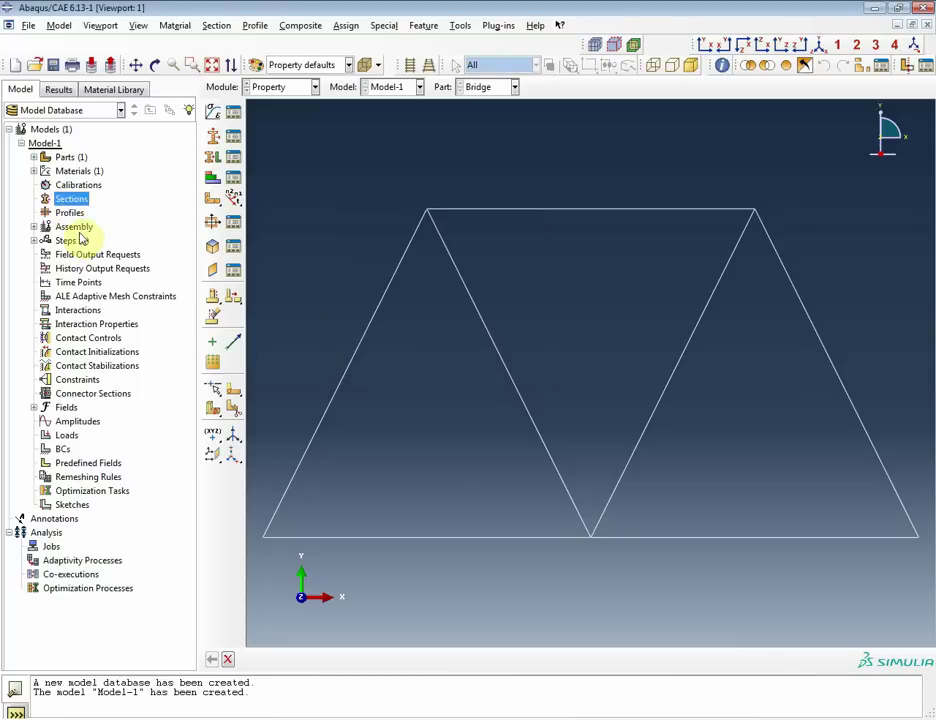
Create a T-shaped profile with b 0.25, h 0.25, l 0.125, tf 0.05 and tw 0.05
{"action": "left_click", "coordinate": [64, 215]}
{"action": "double_click", "coordinate": [65, 215]}
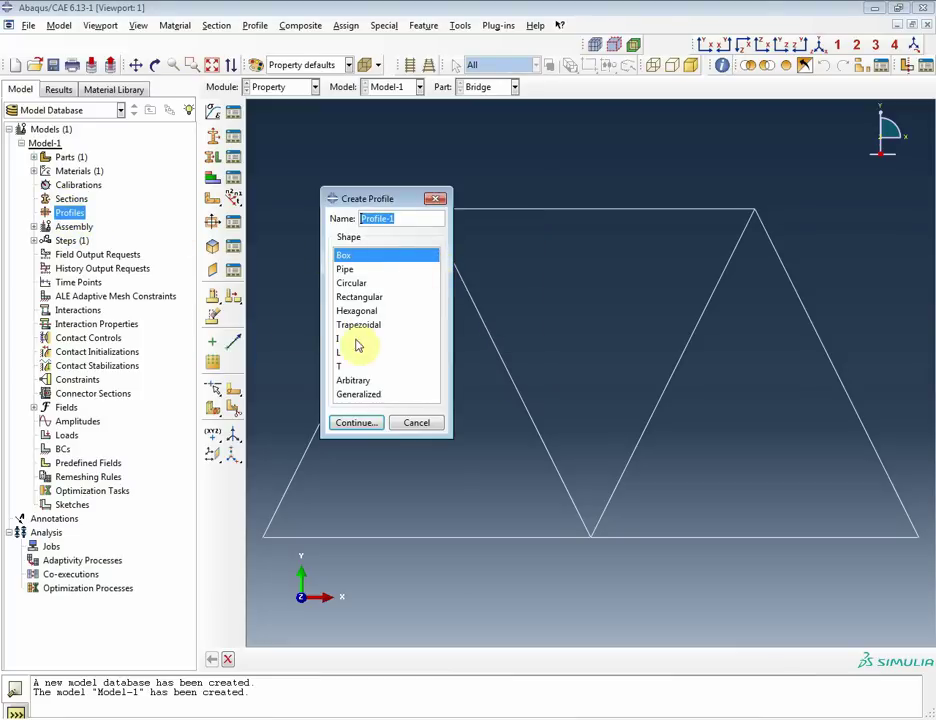
{"action": "left_click", "coordinate": [344, 367]}
{"action": "left_click", "coordinate": [359, 423]}
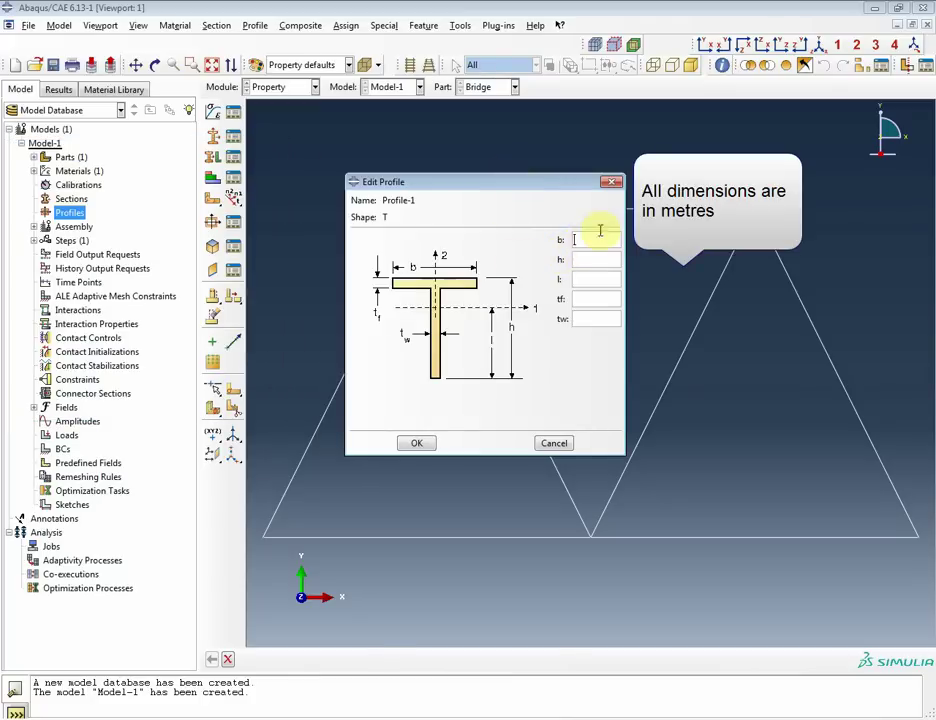
{"action": "type", "text": "0.250.25"}
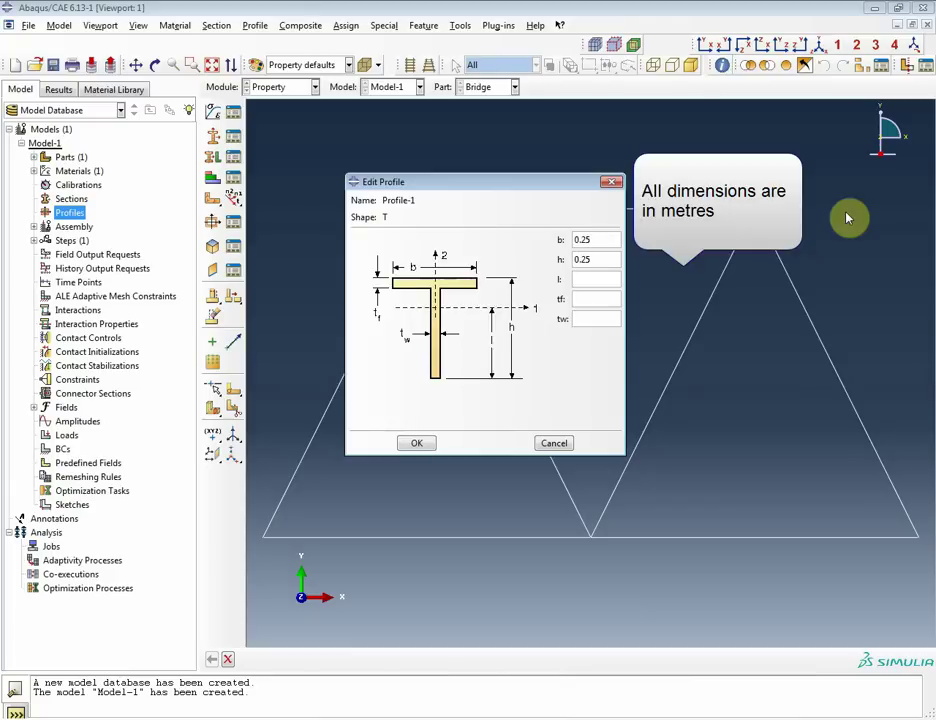
{"action": "key", "text": "Tab"}
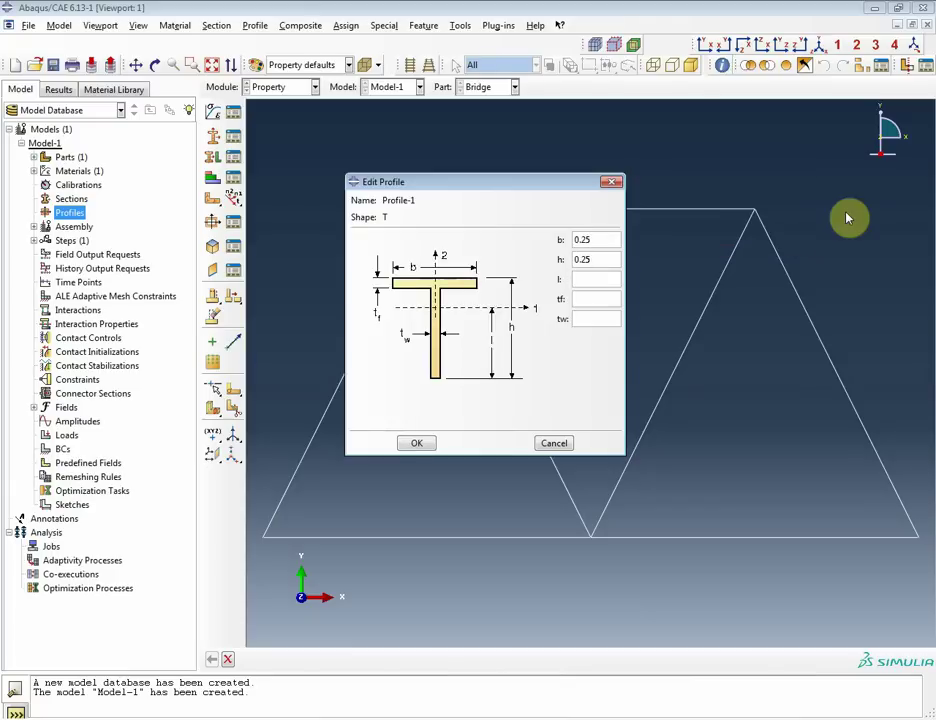
{"action": "type", "text": "0.125"}
{"action": "key", "text": "Tab"}
{"action": "type", "text": "0.05"}
{"action": "key", "text": "Tab"}
{"action": "type", "text": "0.05"}
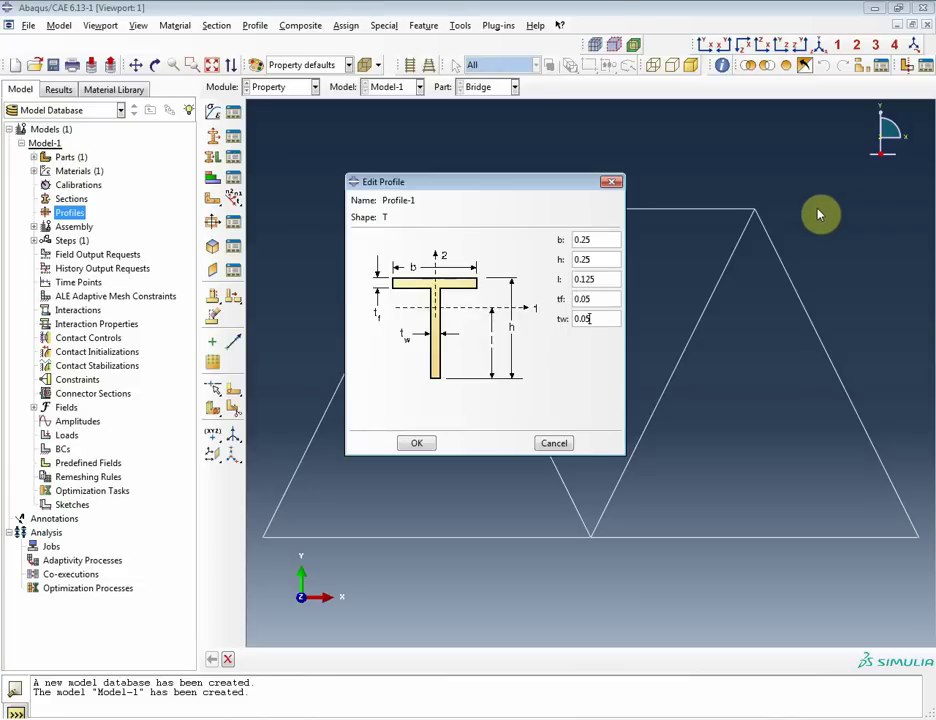
{"action": "left_click", "coordinate": [419, 444]}
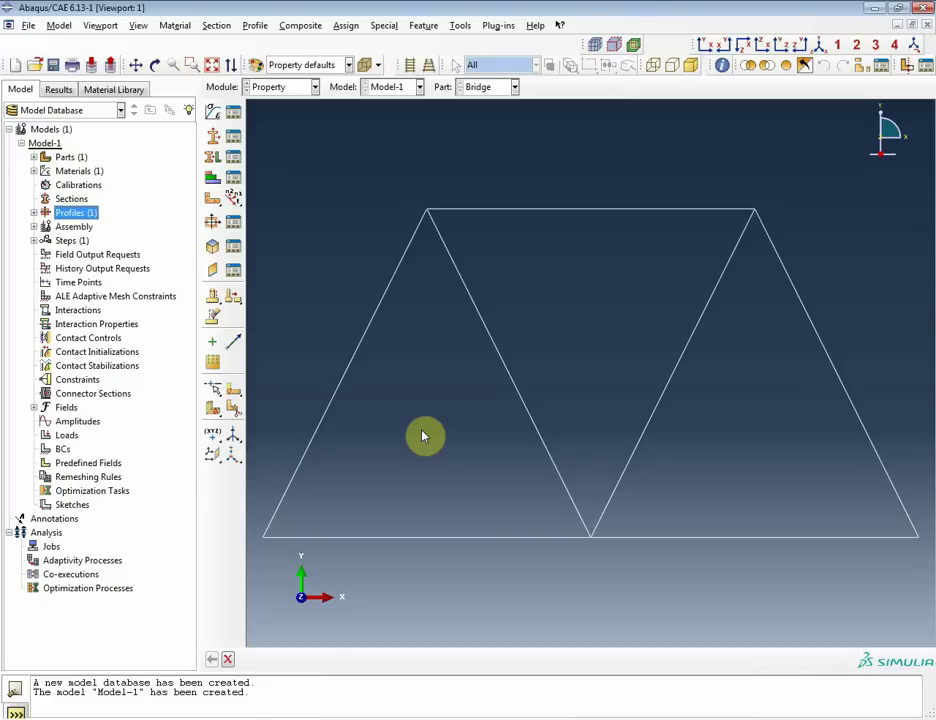
Create a beam section named BeamProperties using Profile-1 and the Steel material
{"action": "double_click", "coordinate": [71, 200]}
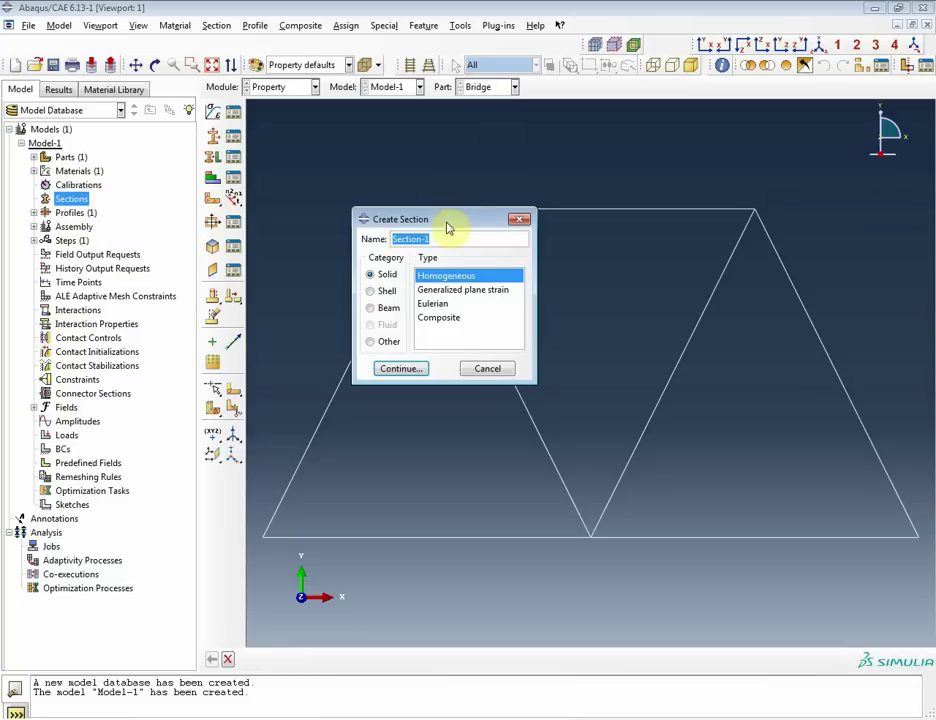
{"action": "left_click_drag", "start_coordinate": [443, 226], "coordinate": [447, 212]}
{"action": "type", "text": "B"}
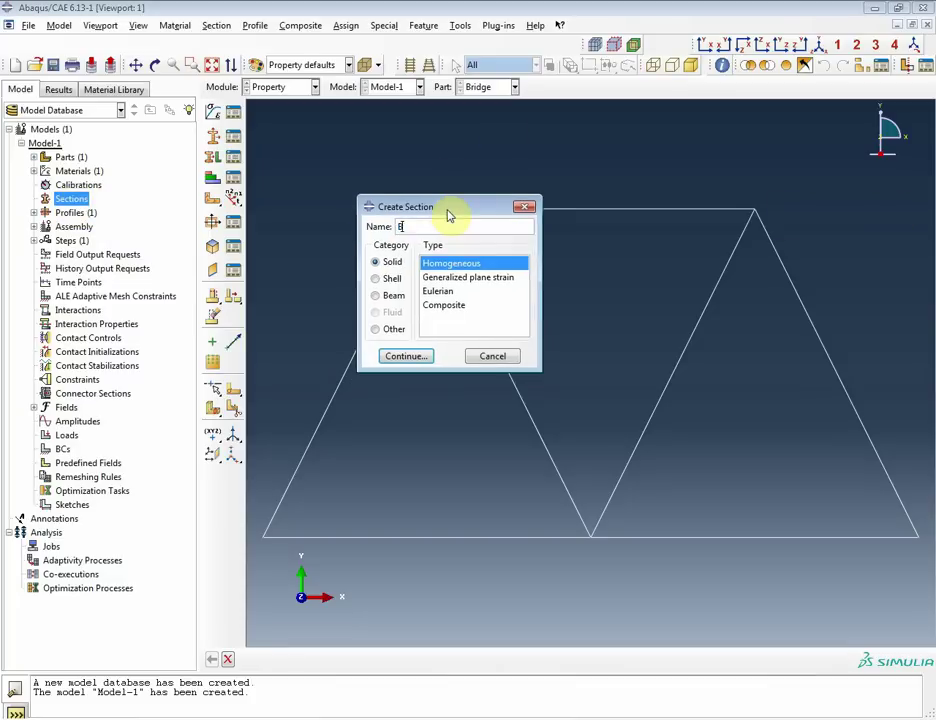
{"action": "type", "text": "eamProperties"}
{"action": "left_click", "coordinate": [380, 295]}
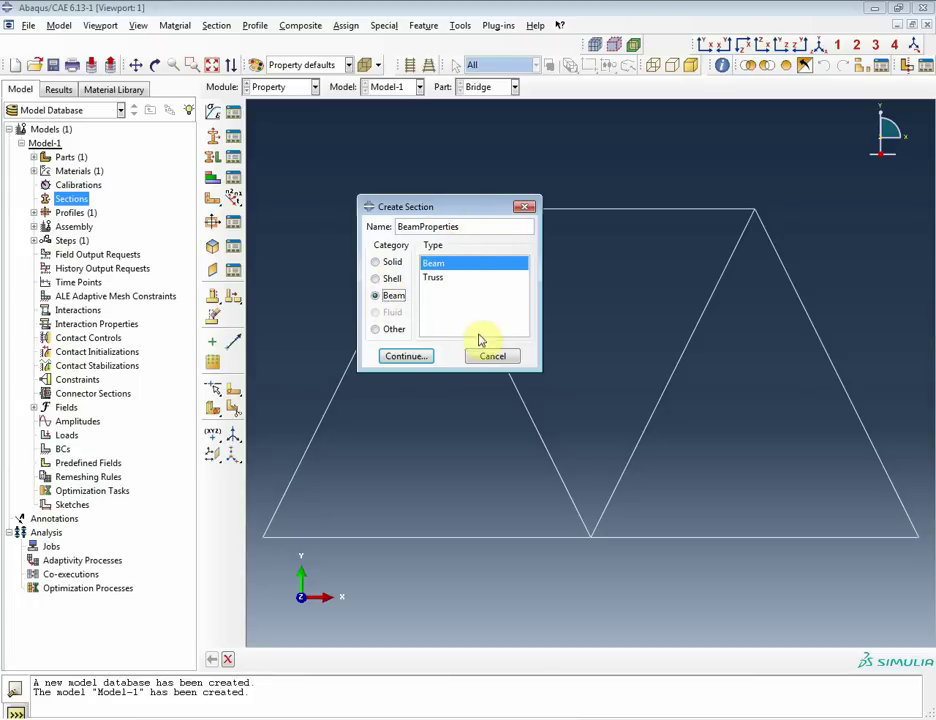
{"action": "left_click", "coordinate": [408, 357]}
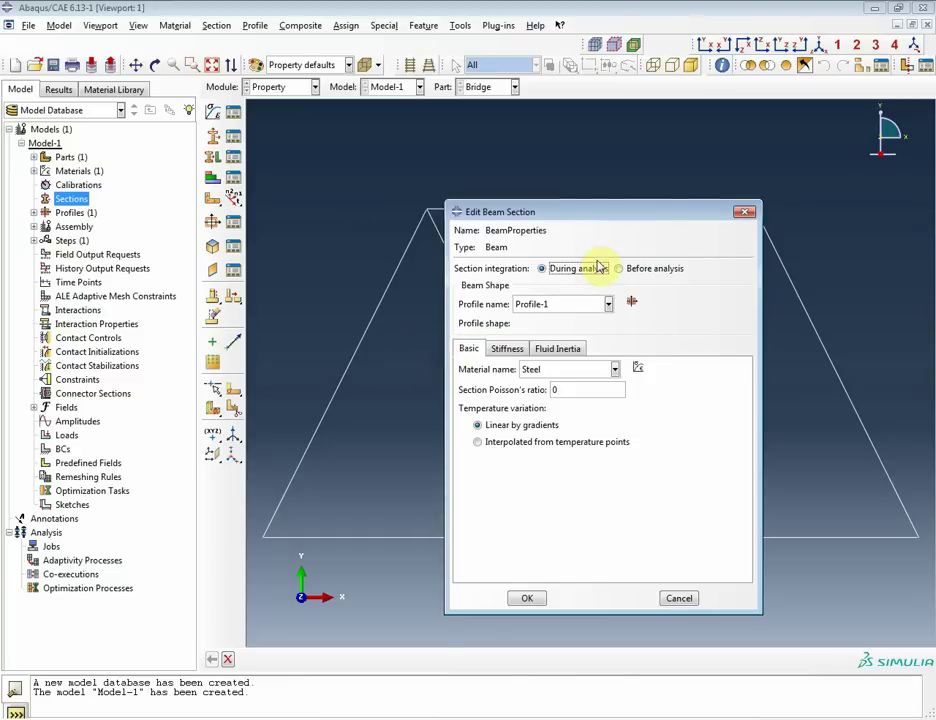
{"action": "left_click", "coordinate": [601, 304]}
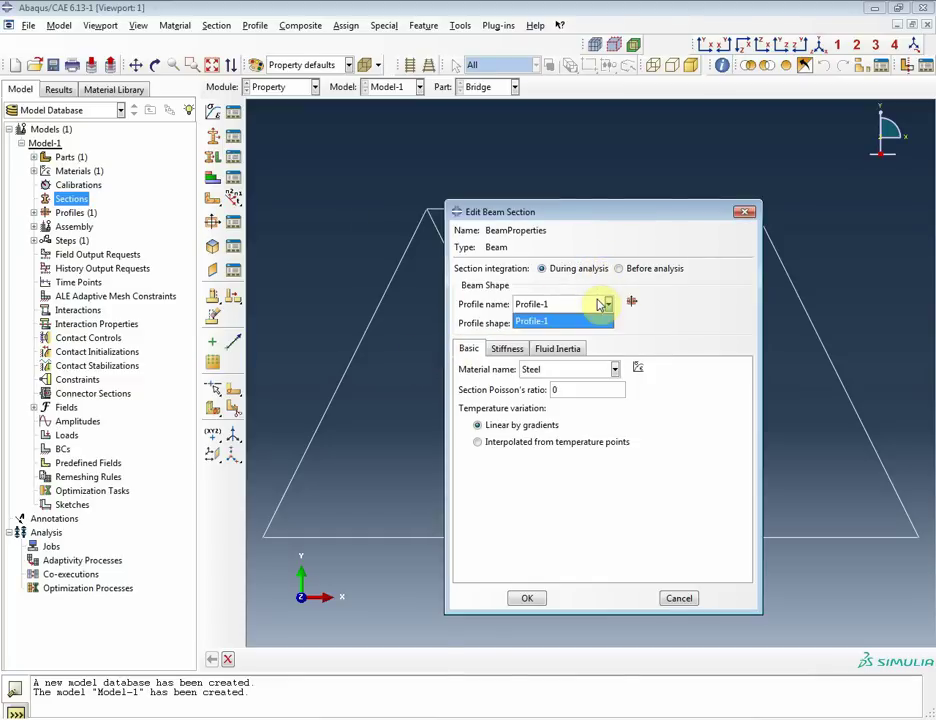
{"action": "left_click", "coordinate": [596, 309]}
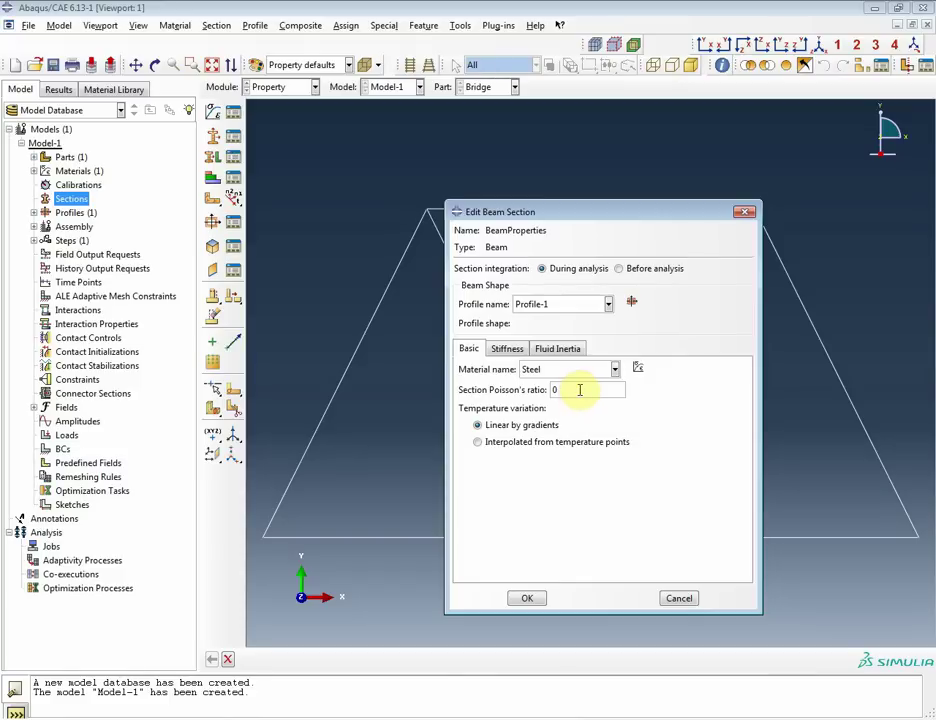
{"action": "left_click", "coordinate": [537, 598]}
{"action": "left_click", "coordinate": [90, 214]}
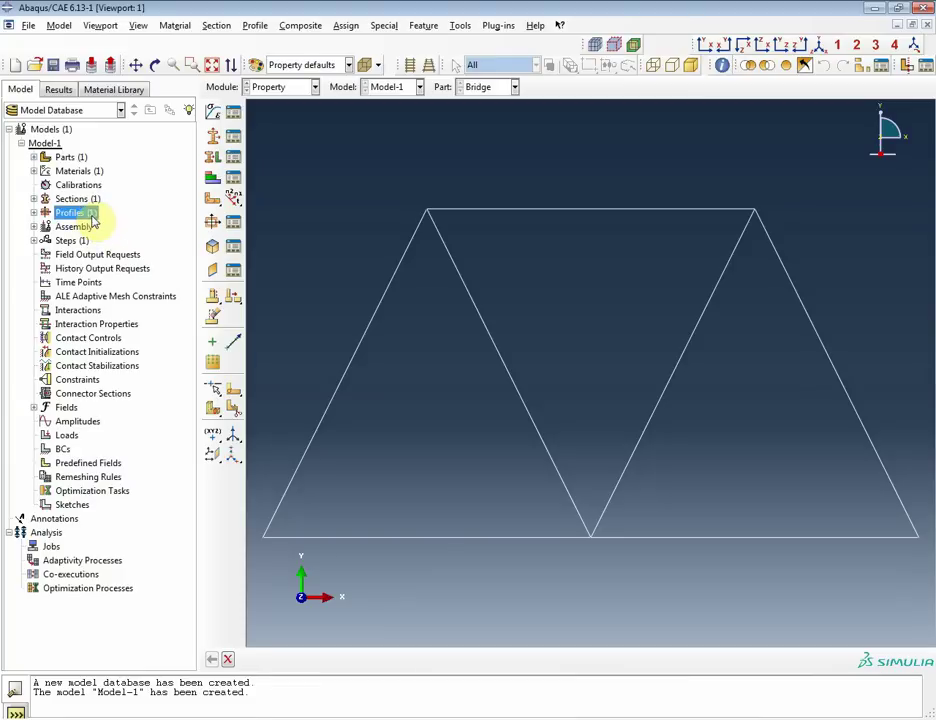
Rename the existing beam profile as T-Section
{"action": "left_click", "coordinate": [33, 213]}
{"action": "left_click", "coordinate": [70, 228]}
{"action": "right_click", "coordinate": [70, 229]}
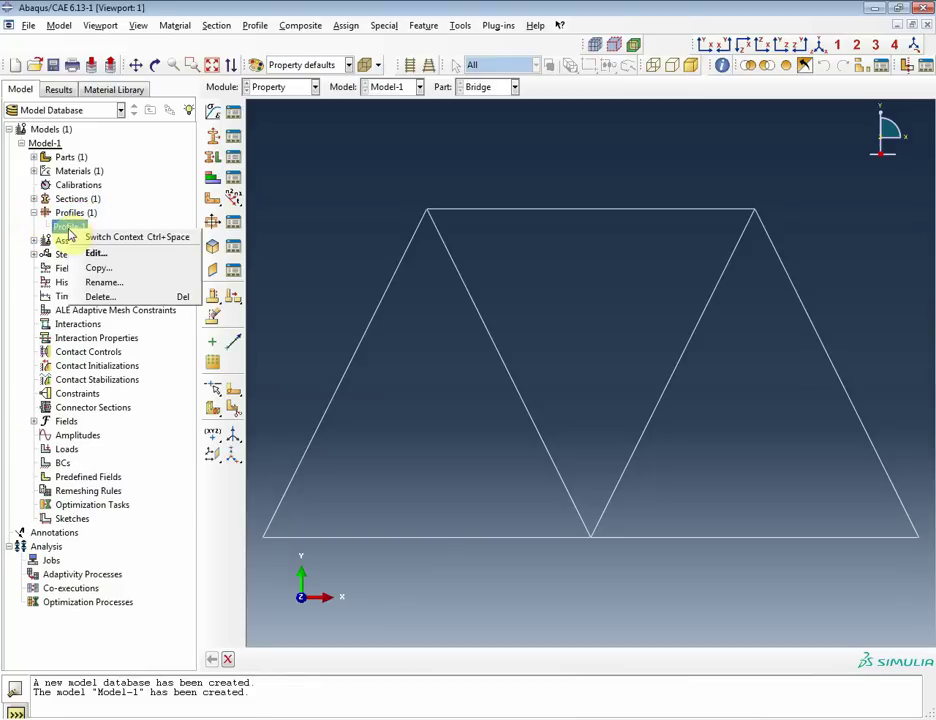
{"action": "left_click", "coordinate": [96, 282]}
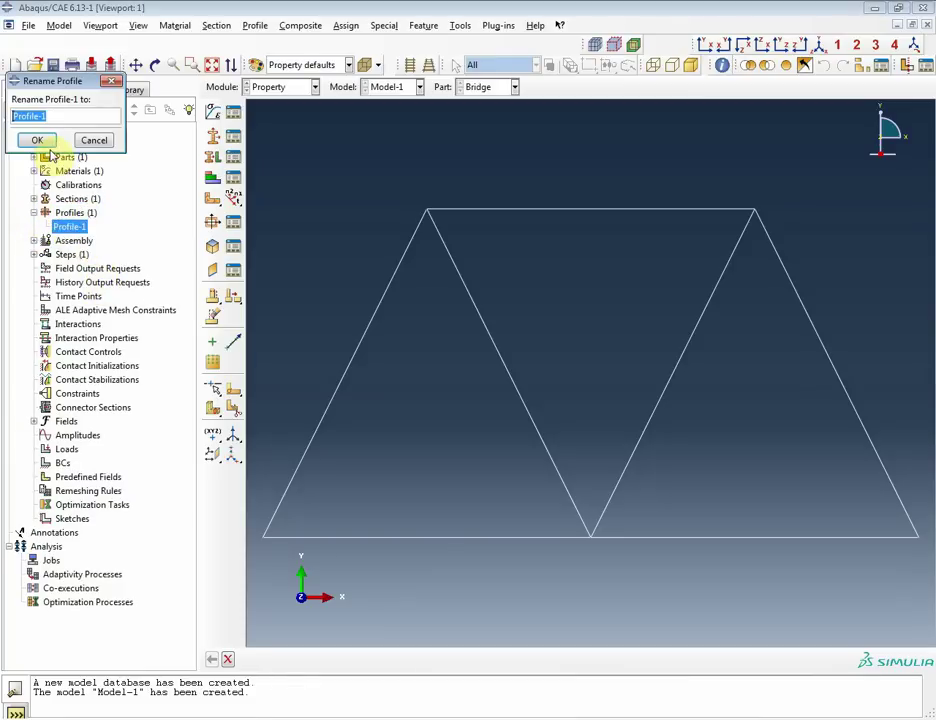
{"action": "type", "text": "T-Section"}
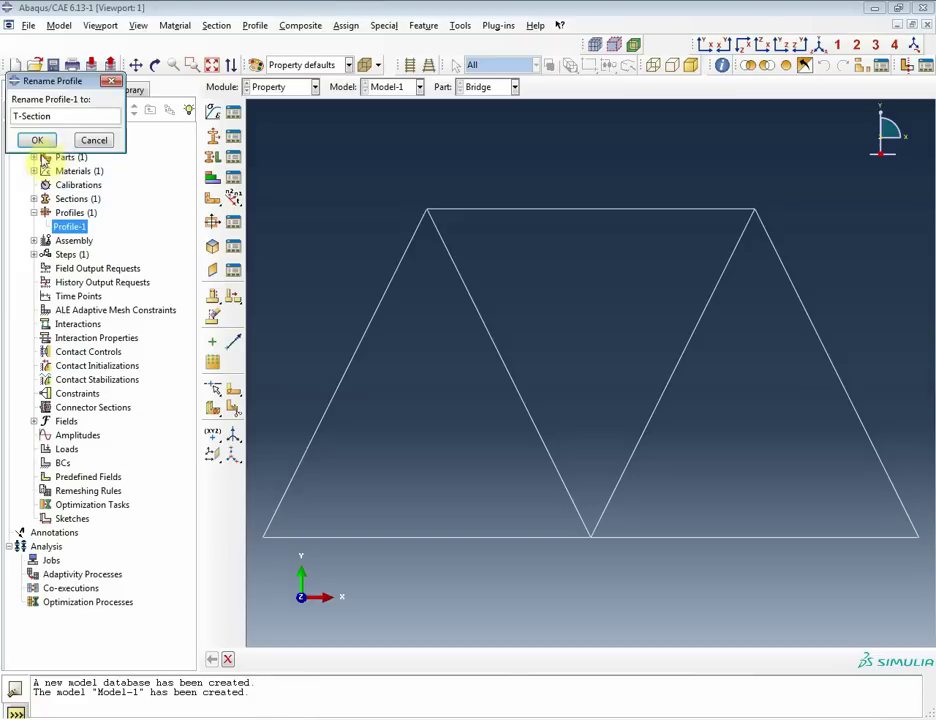
{"action": "left_click", "coordinate": [38, 140]}
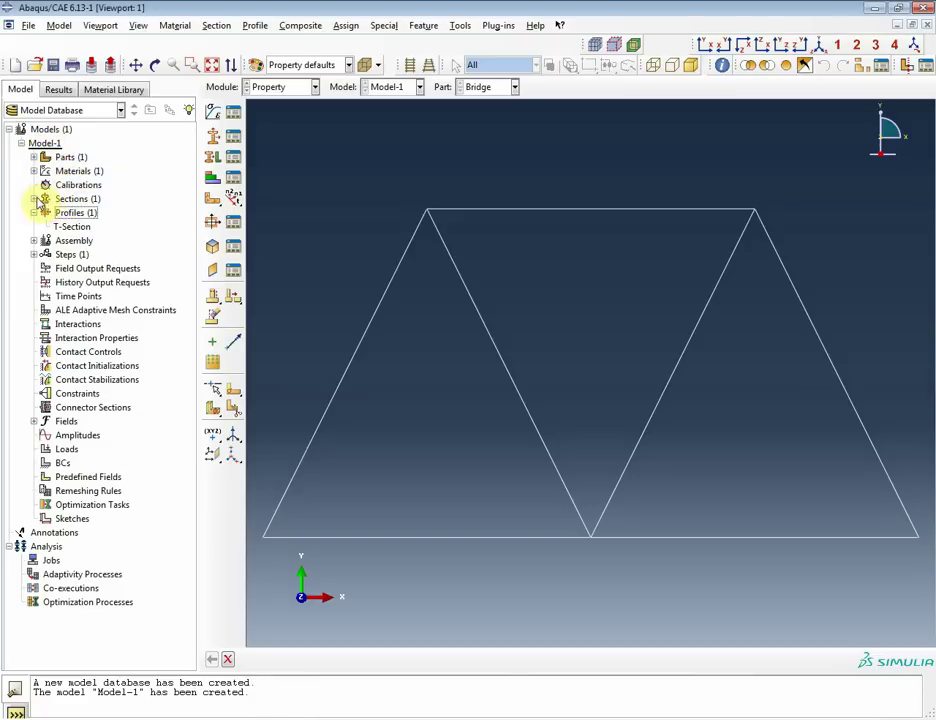
Edit the BeamProperties beam section to use the T-Section profile, save it and check its profile reference
{"action": "left_click", "coordinate": [33, 199]}
{"action": "left_click", "coordinate": [62, 213]}
{"action": "right_click", "coordinate": [62, 213]}
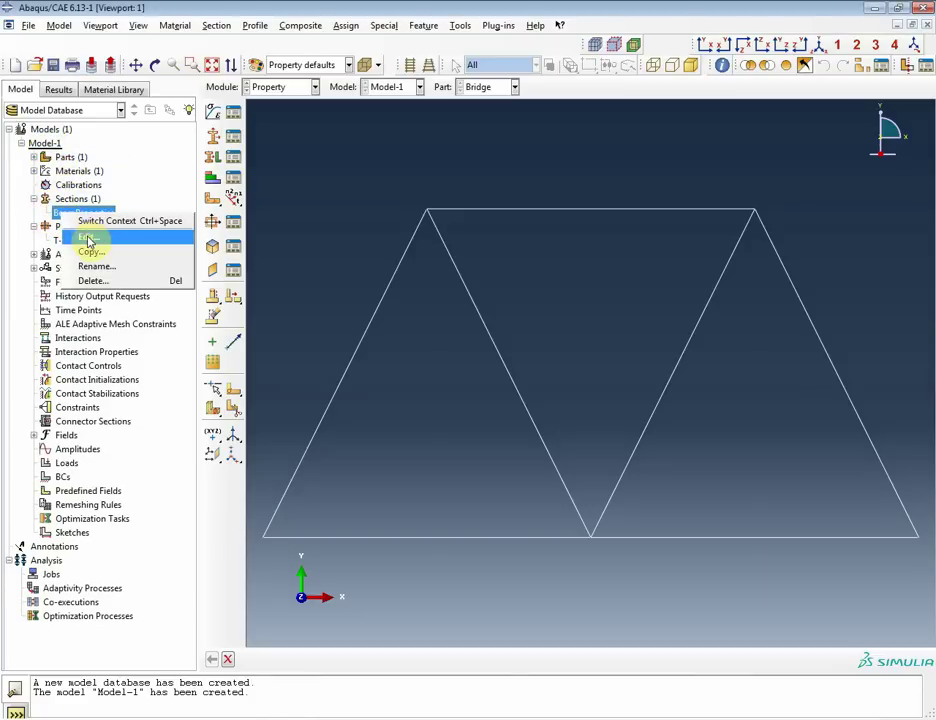
{"action": "left_click", "coordinate": [86, 235]}
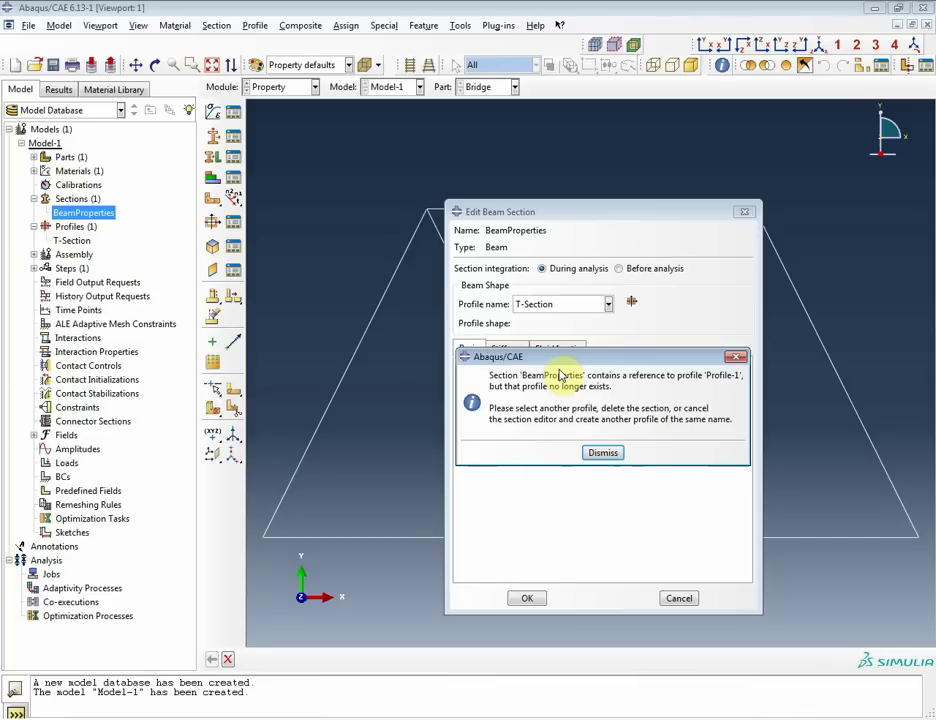
{"action": "left_click", "coordinate": [604, 453]}
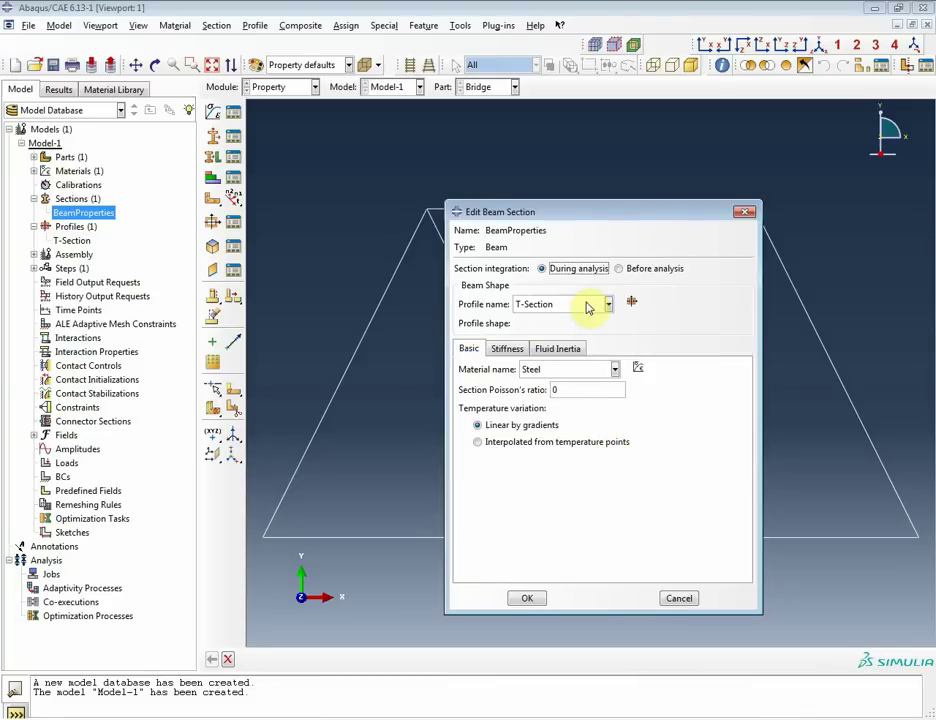
{"action": "left_click", "coordinate": [527, 598]}
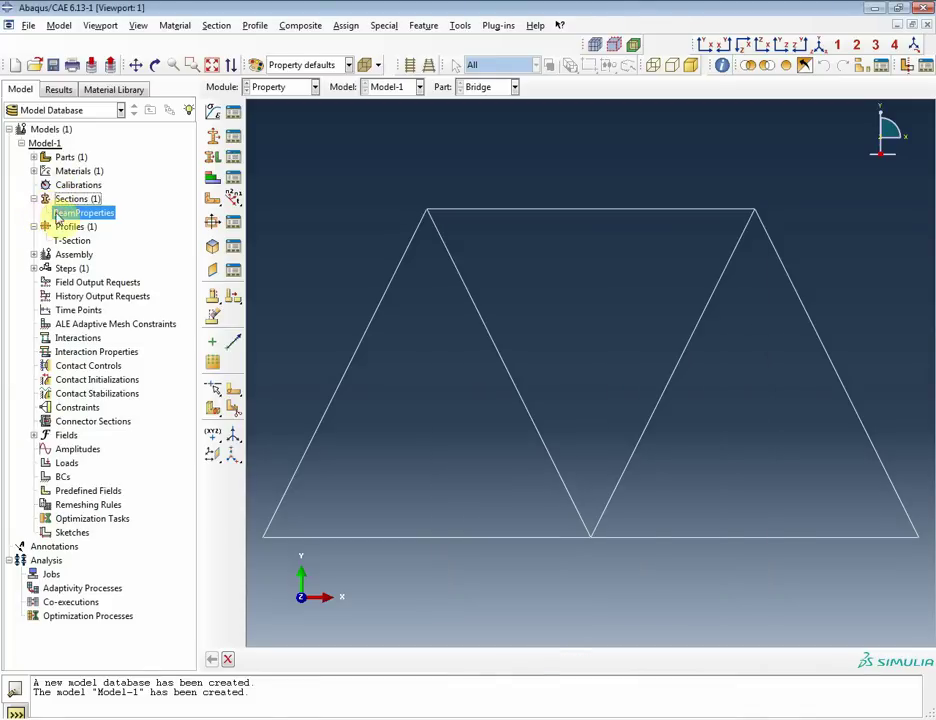
{"action": "right_click", "coordinate": [63, 214]}
{"action": "left_click", "coordinate": [89, 241]}
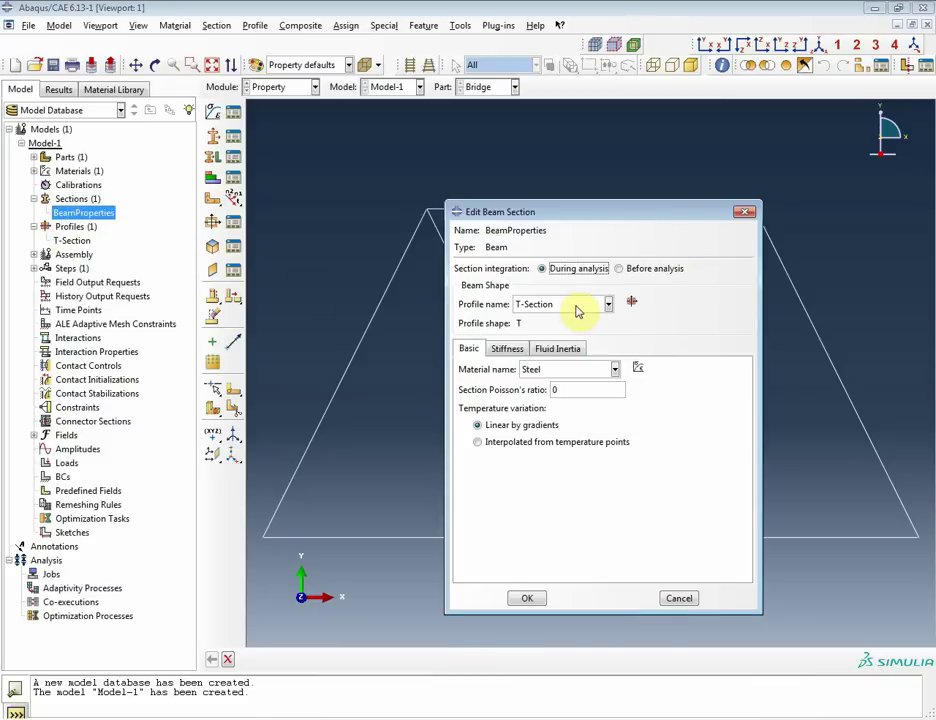
{"action": "left_click", "coordinate": [530, 598]}
{"action": "left_click", "coordinate": [33, 226]}
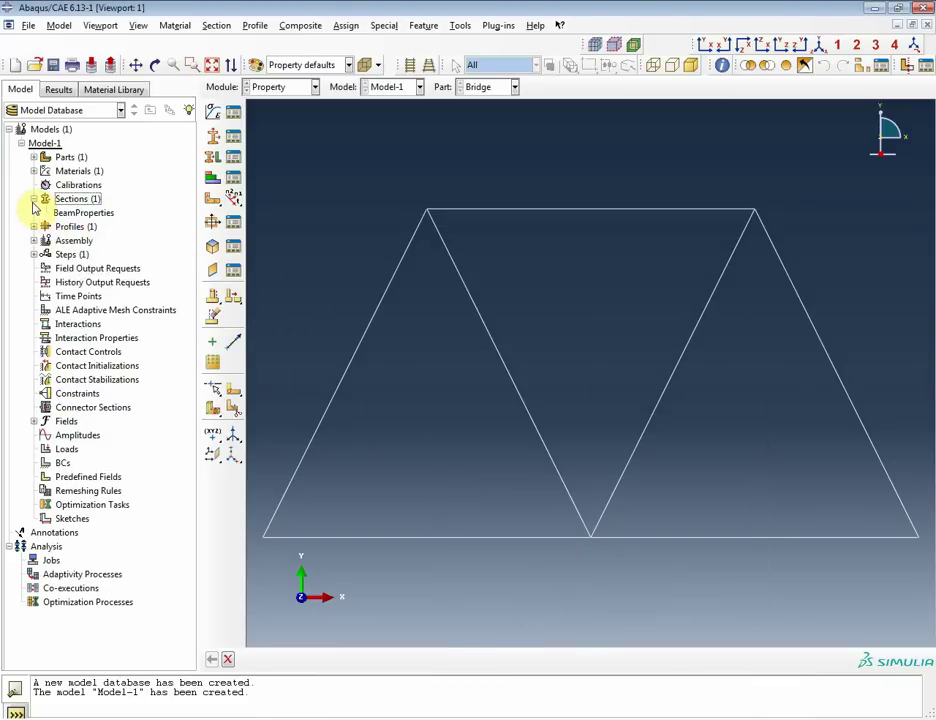
{"action": "left_click", "coordinate": [33, 199]}
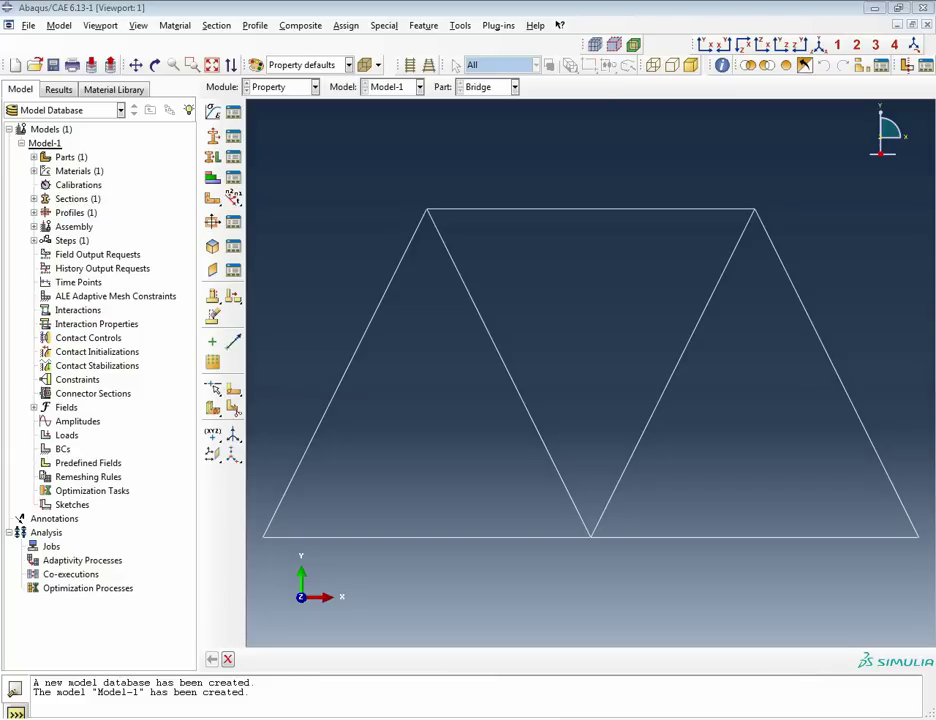
Assign the BeamProperties section to all wire members of the Bridge part, creating a set for the region
{"action": "left_click", "coordinate": [34, 157]}
{"action": "left_click", "coordinate": [46, 171]}
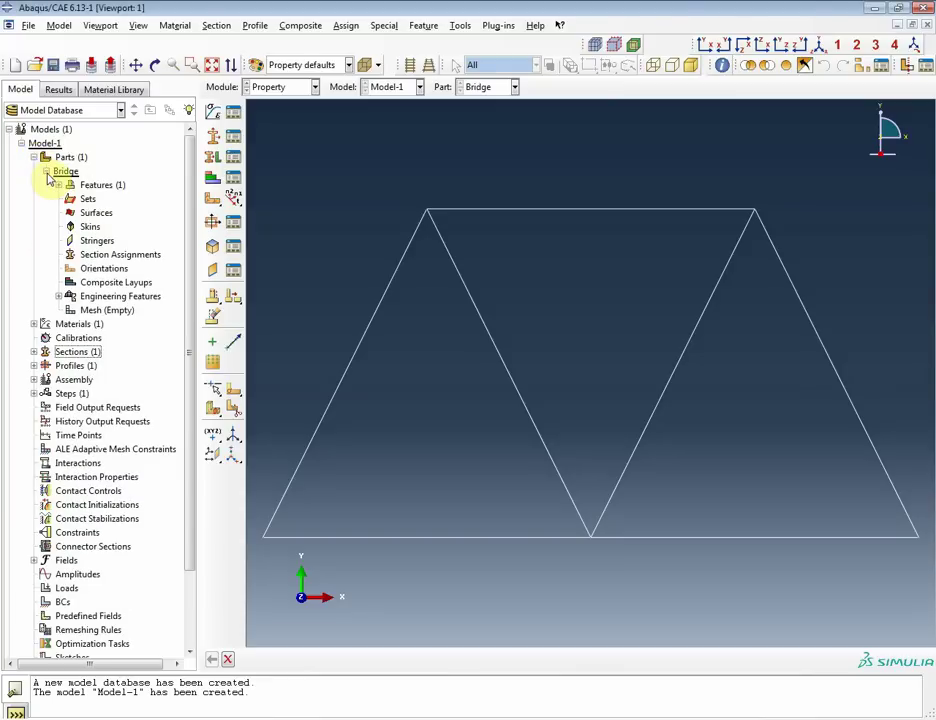
{"action": "double_click", "coordinate": [107, 256]}
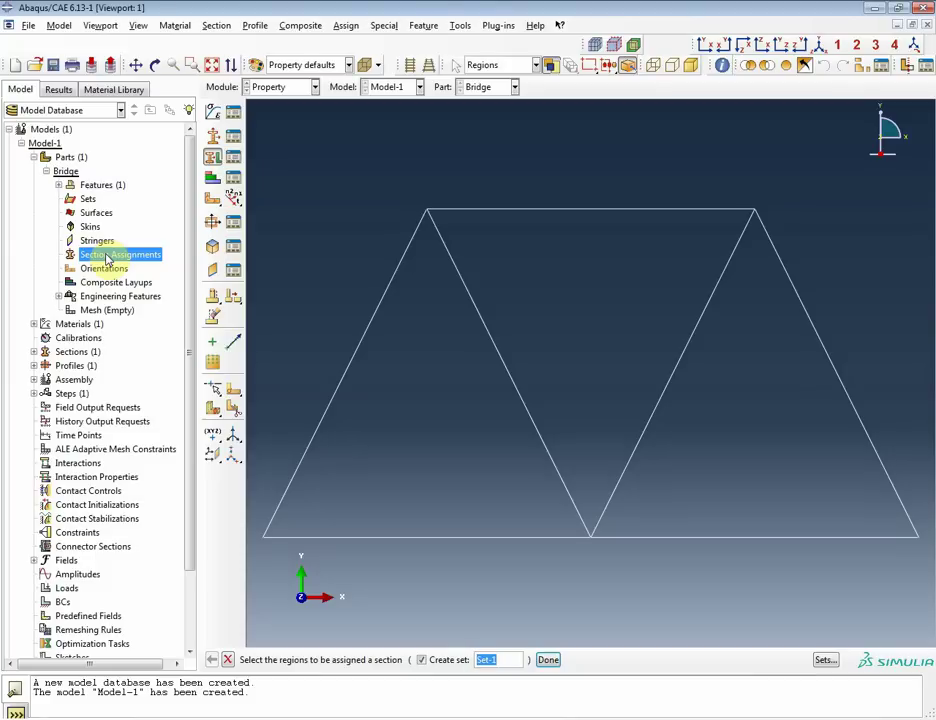
{"action": "scroll", "coordinate": [476, 404], "scroll_direction": "up", "scroll_amount": 1}
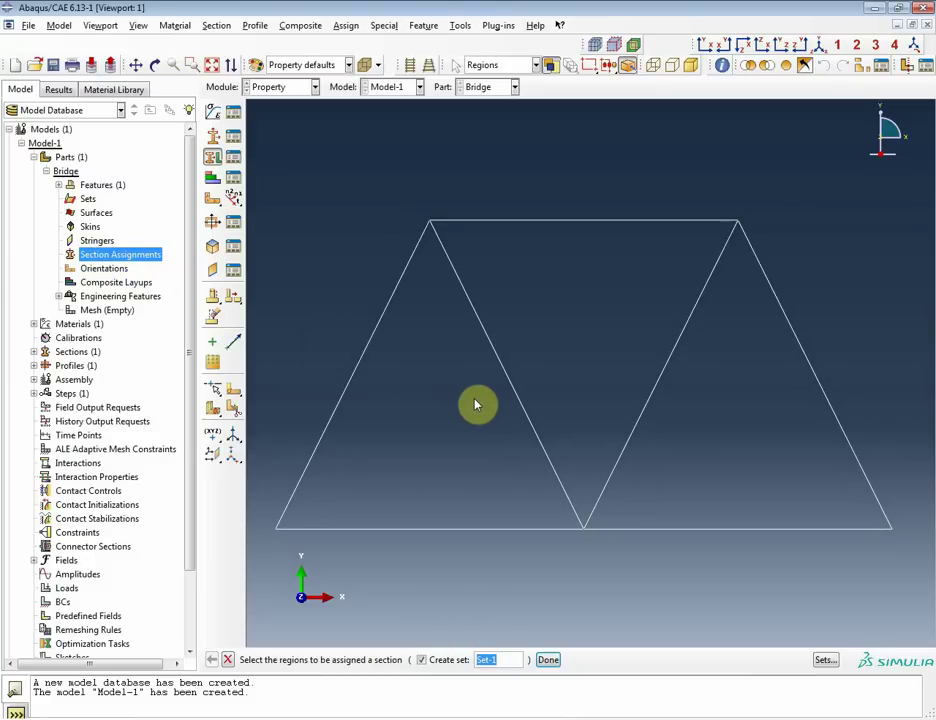
{"action": "left_click_drag", "start_coordinate": [274, 172], "coordinate": [900, 575]}
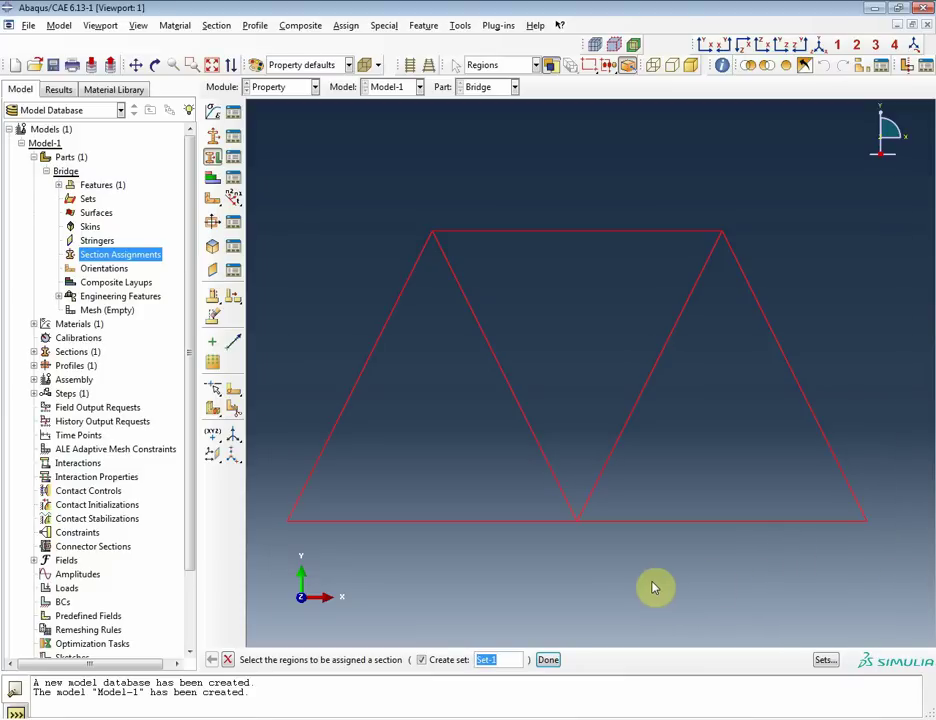
{"action": "left_click", "coordinate": [551, 661]}
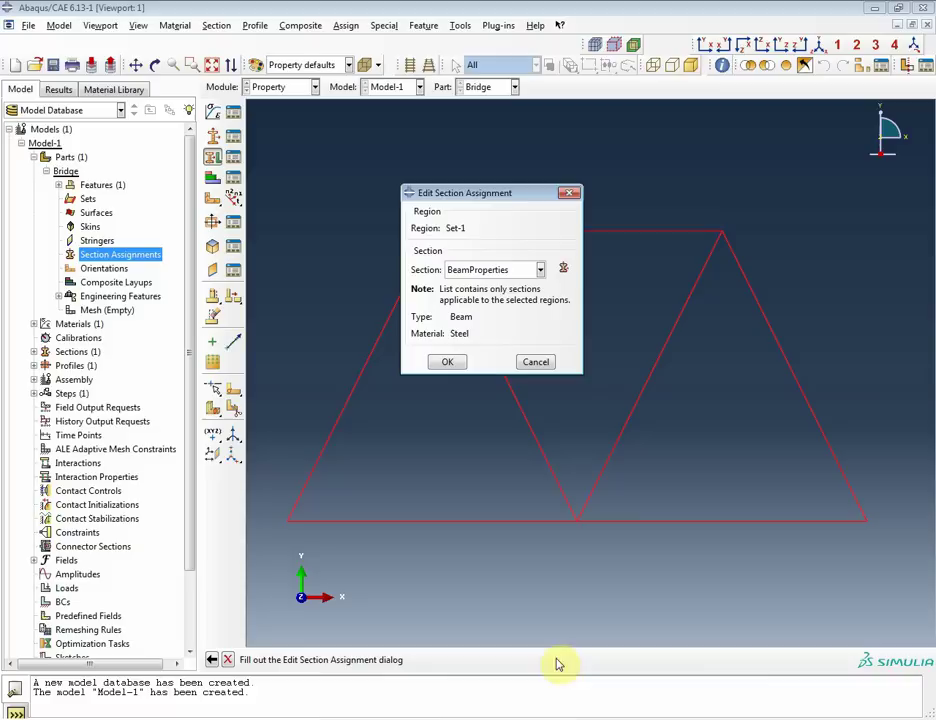
{"action": "left_click", "coordinate": [447, 363]}
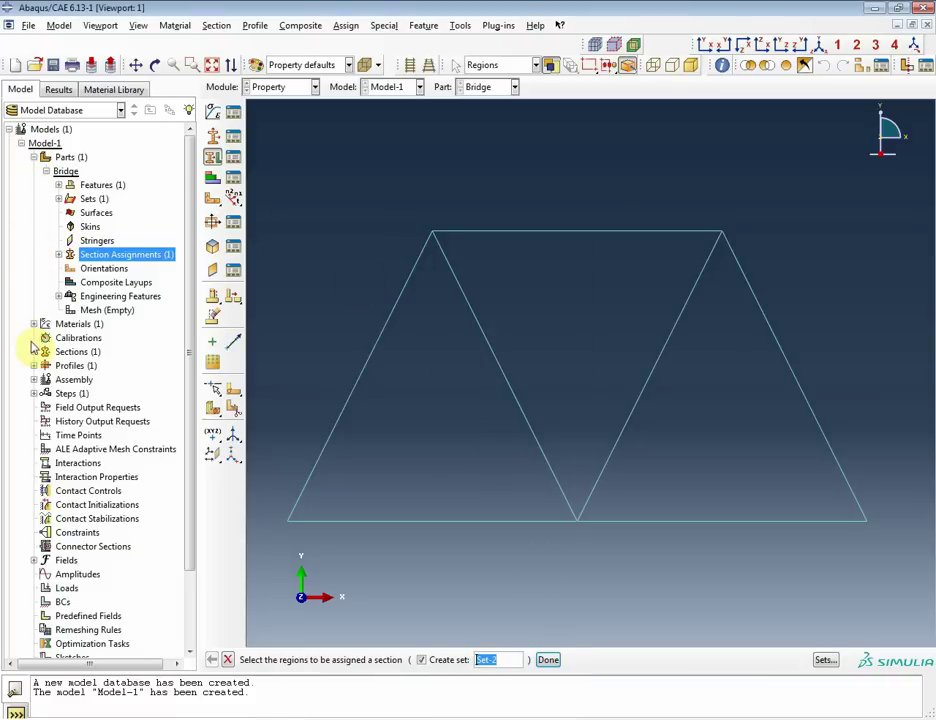
Create a dependent instance of the Bridge part in the assembly
{"action": "left_click", "coordinate": [34, 380]}
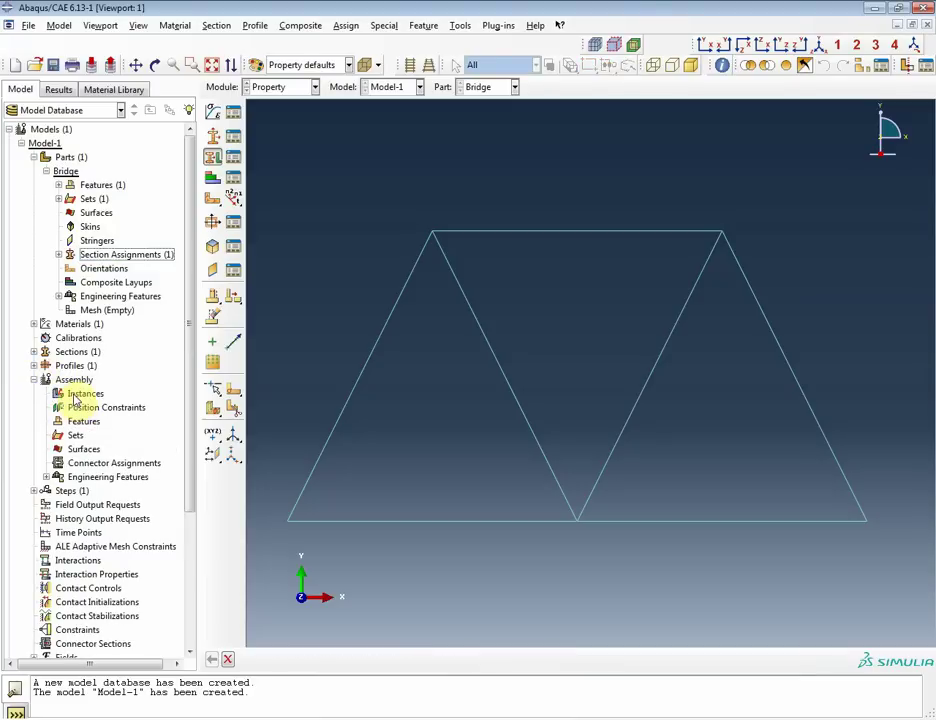
{"action": "double_click", "coordinate": [78, 394]}
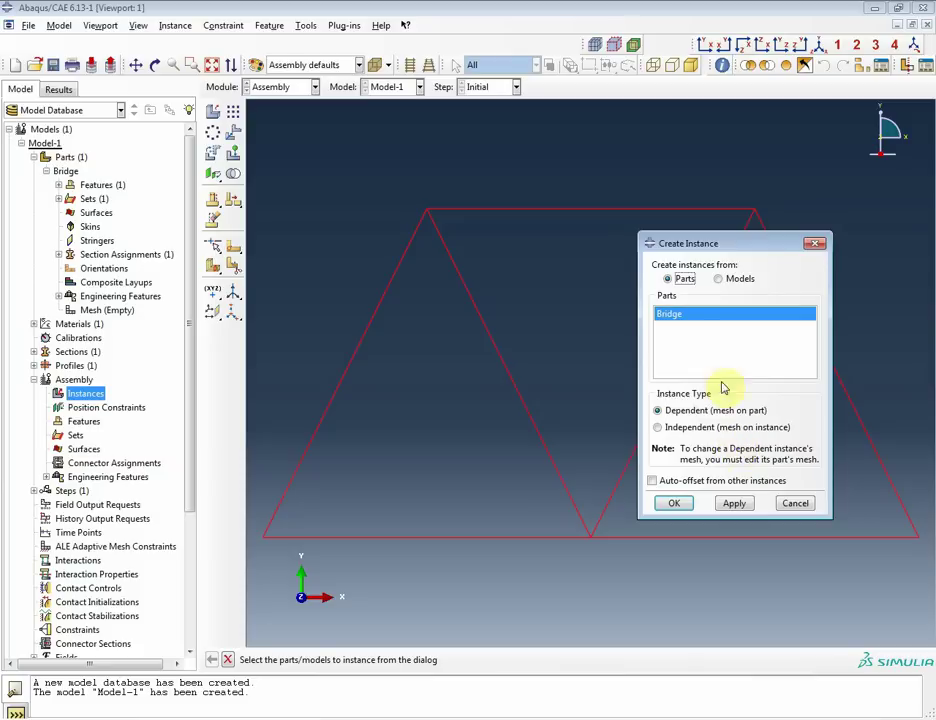
{"action": "left_click", "coordinate": [679, 504]}
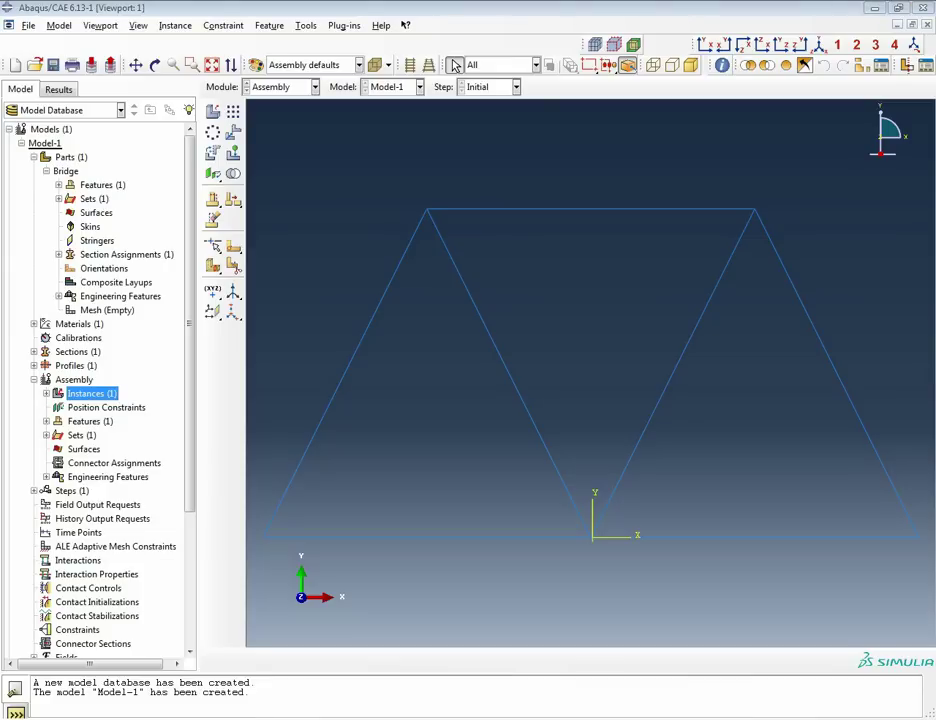
{"action": "left_click", "coordinate": [34, 380]}
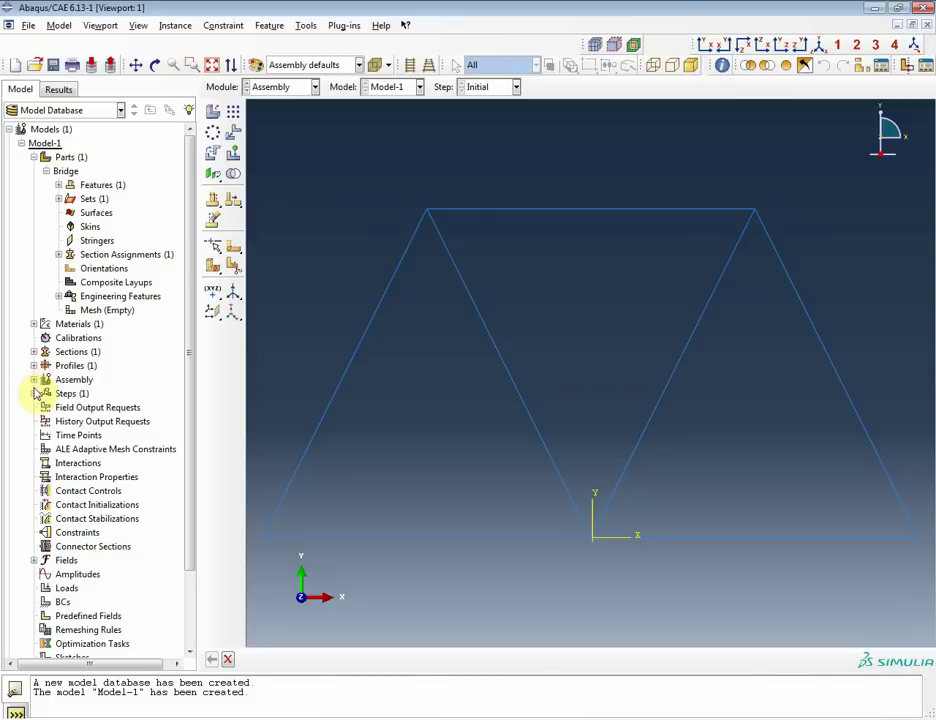
Create a Static, General analysis step named Load after the Initial step
{"action": "double_click", "coordinate": [62, 393]}
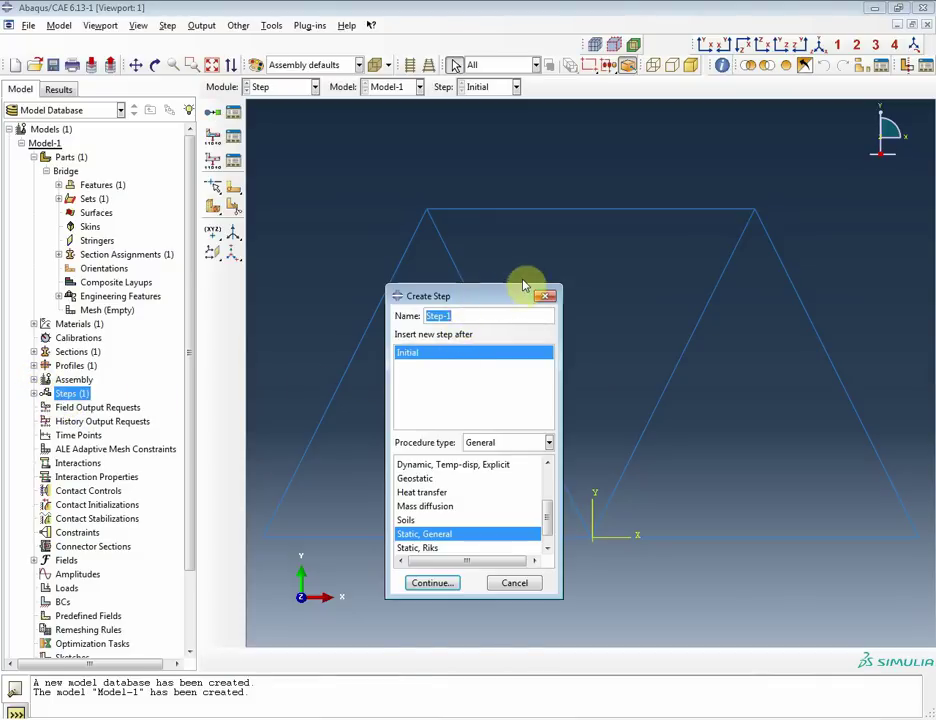
{"action": "left_click_drag", "start_coordinate": [466, 298], "coordinate": [532, 281]}
{"action": "type", "text": "Load"}
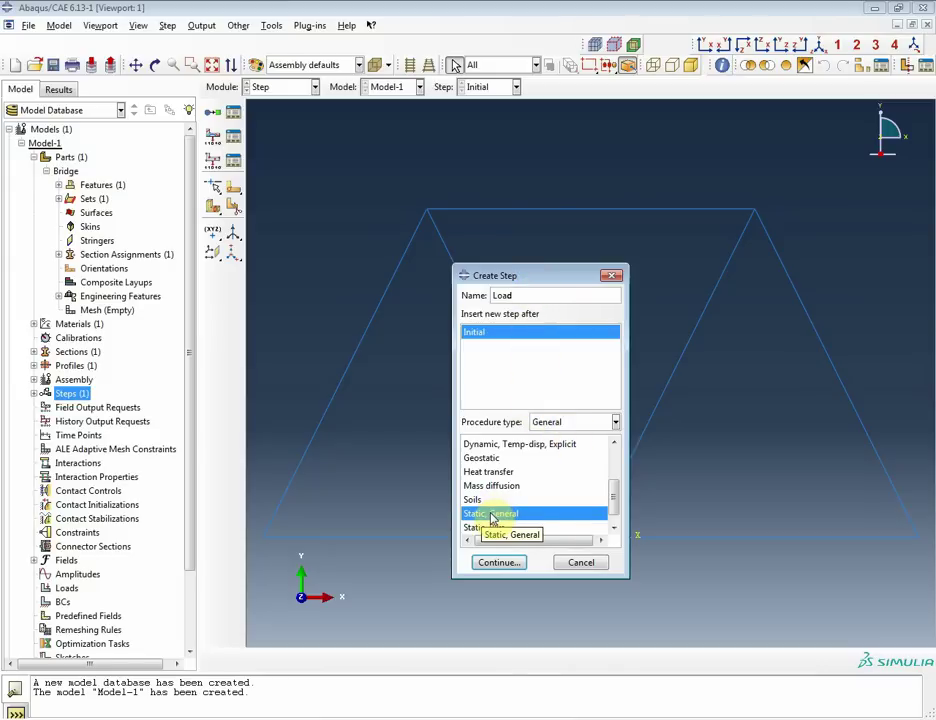
{"action": "left_click", "coordinate": [489, 565]}
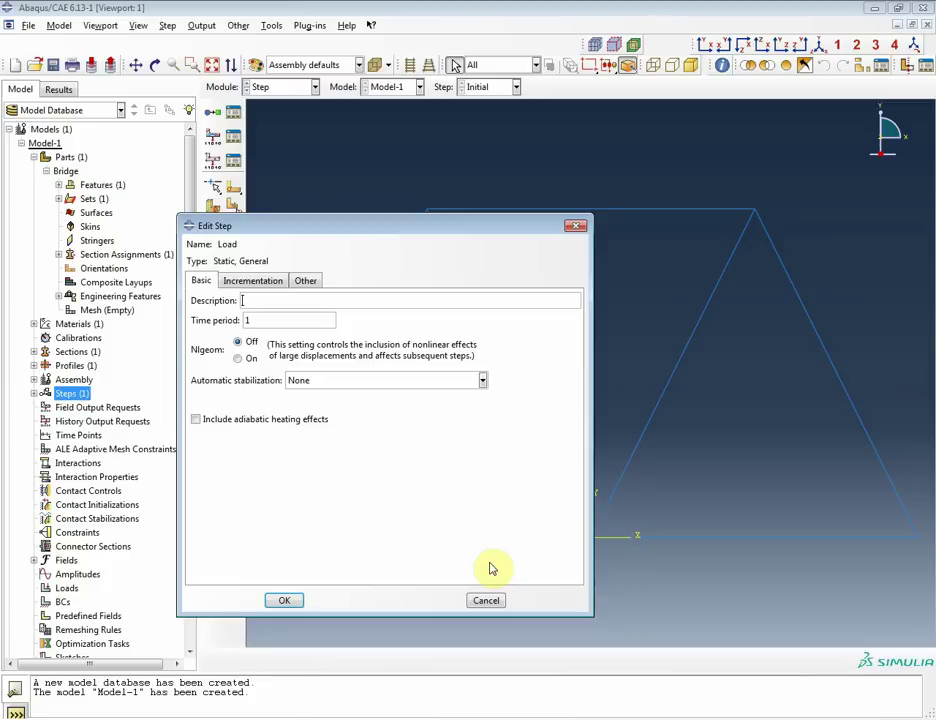
Describe the Load step as "Distributed load on lower horizontal members" and save it
{"action": "left_click", "coordinate": [379, 299]}
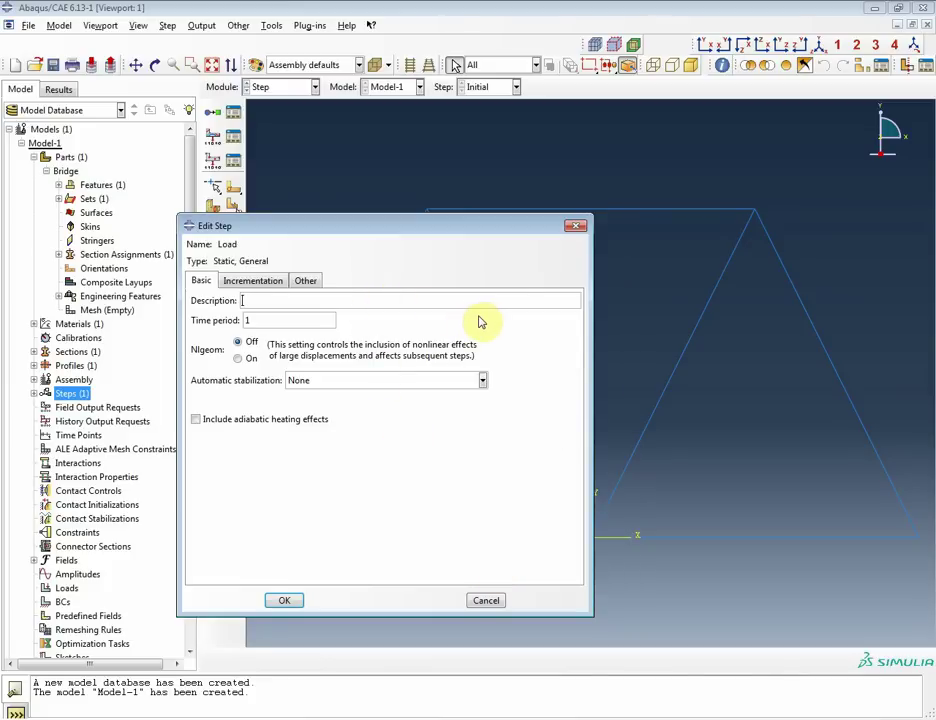
{"action": "type", "text": "Distributed load on lower"}
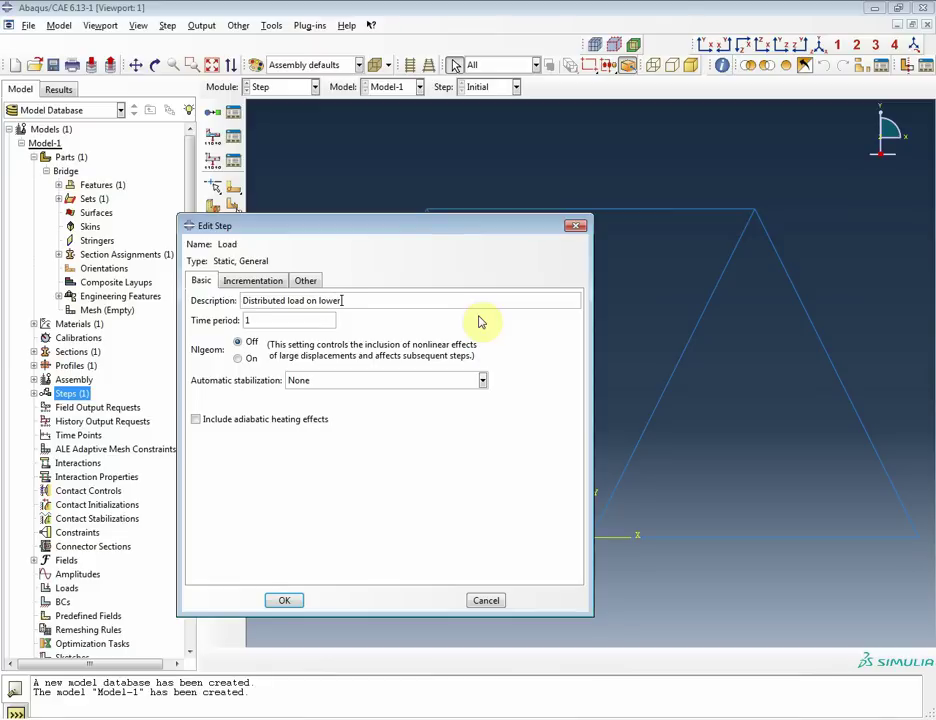
{"action": "type", "text": " member"}
{"action": "key", "text": "ctrl+Left"}
{"action": "type", "text": "horizontal"}
{"action": "left_click", "coordinate": [285, 600]}
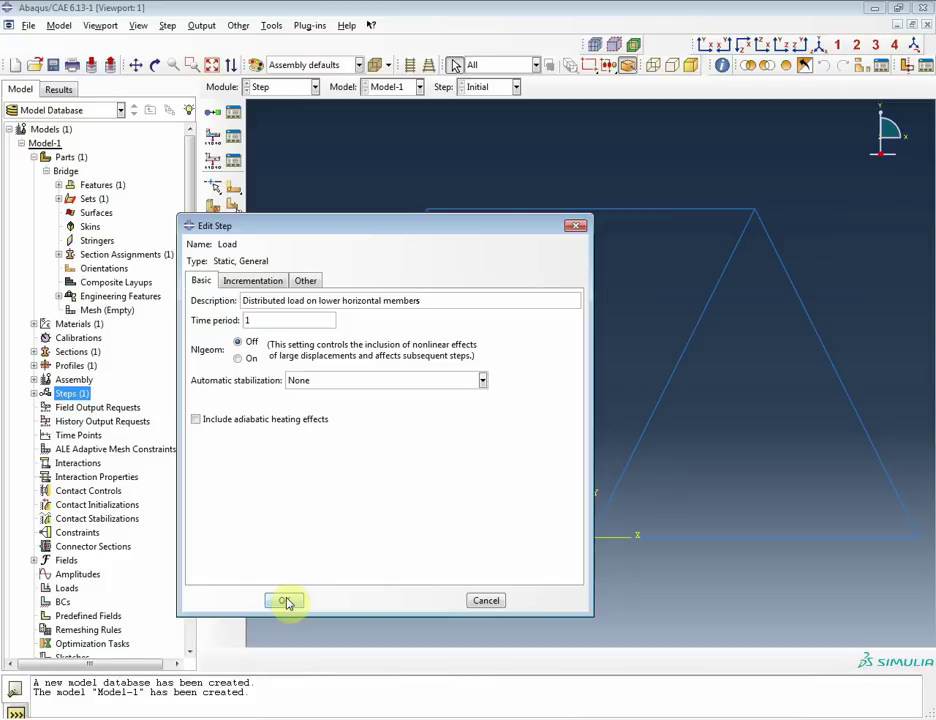
{"action": "left_click", "coordinate": [285, 600]}
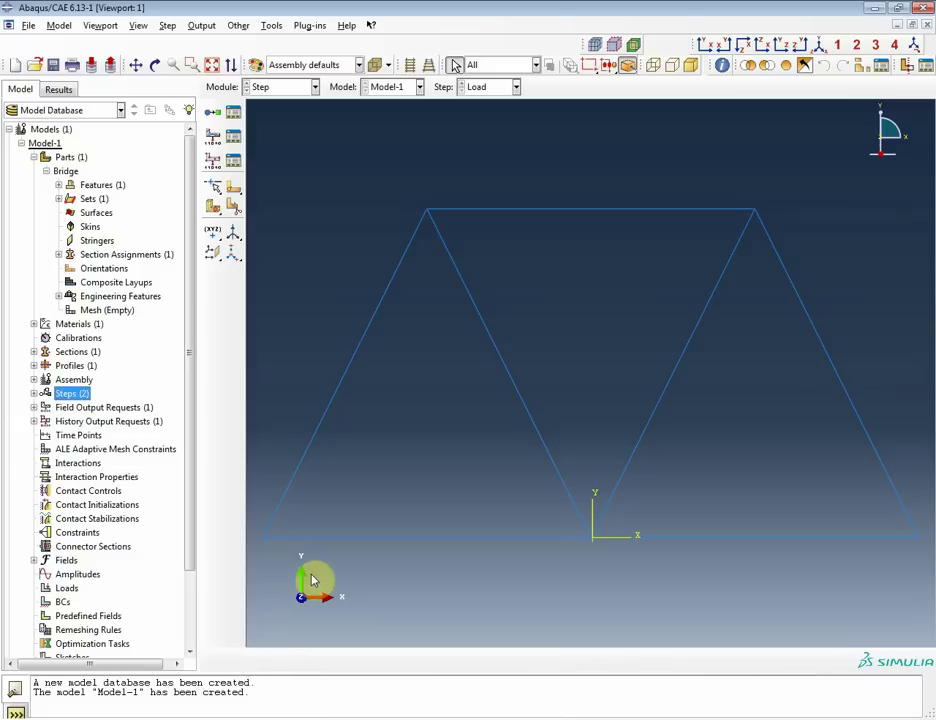
Edit the F-Output-1 field output request to exclude all contact and strain variables
{"action": "left_click", "coordinate": [34, 408]}
{"action": "left_click", "coordinate": [68, 424]}
{"action": "right_click", "coordinate": [74, 422]}
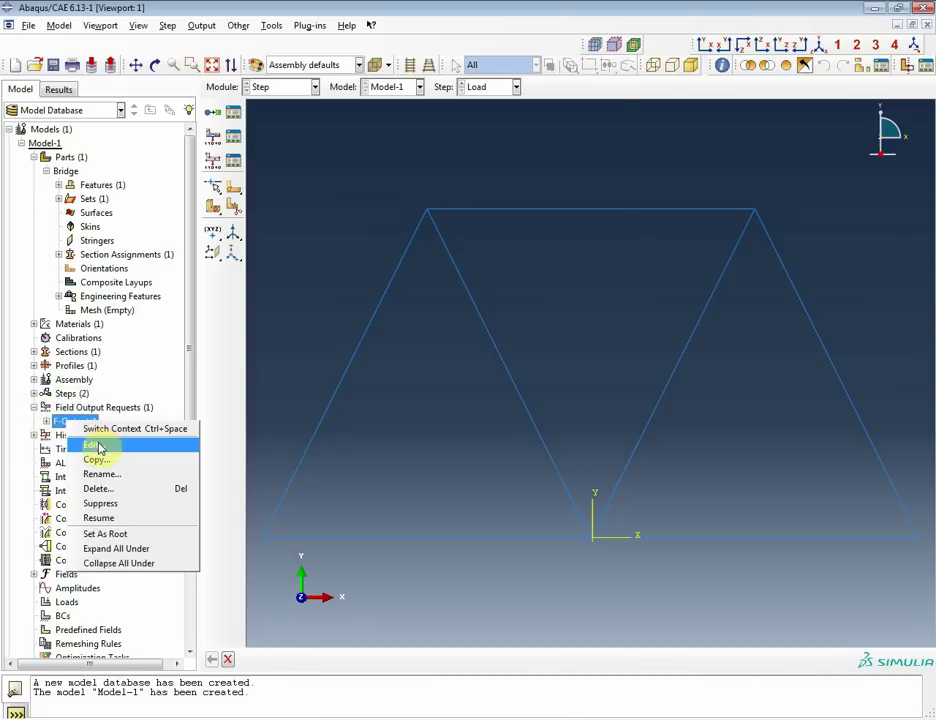
{"action": "left_click", "coordinate": [95, 443]}
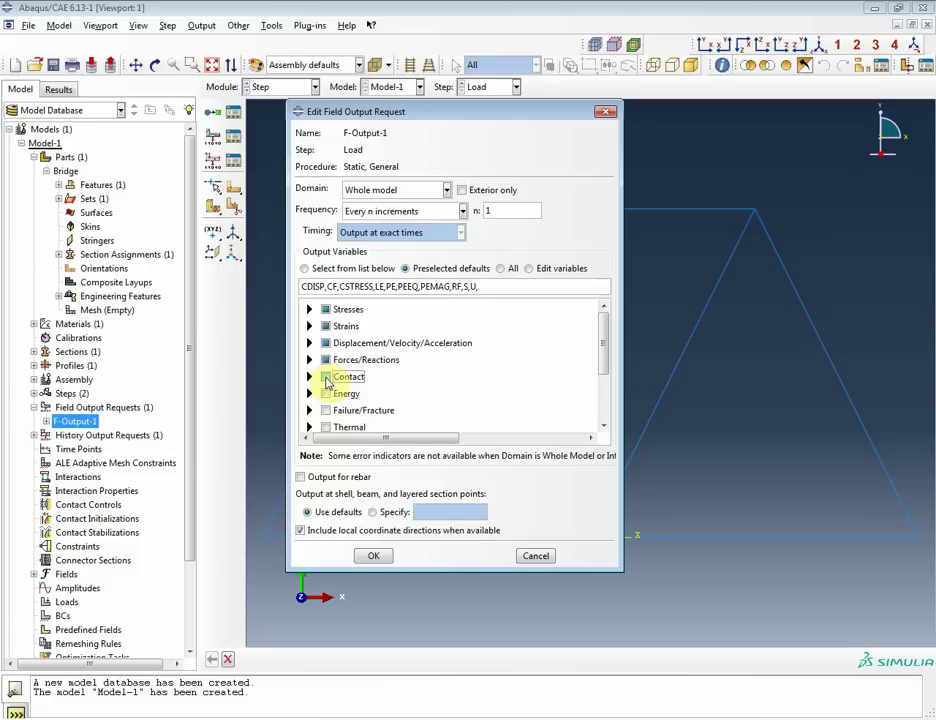
{"action": "left_click", "coordinate": [326, 376]}
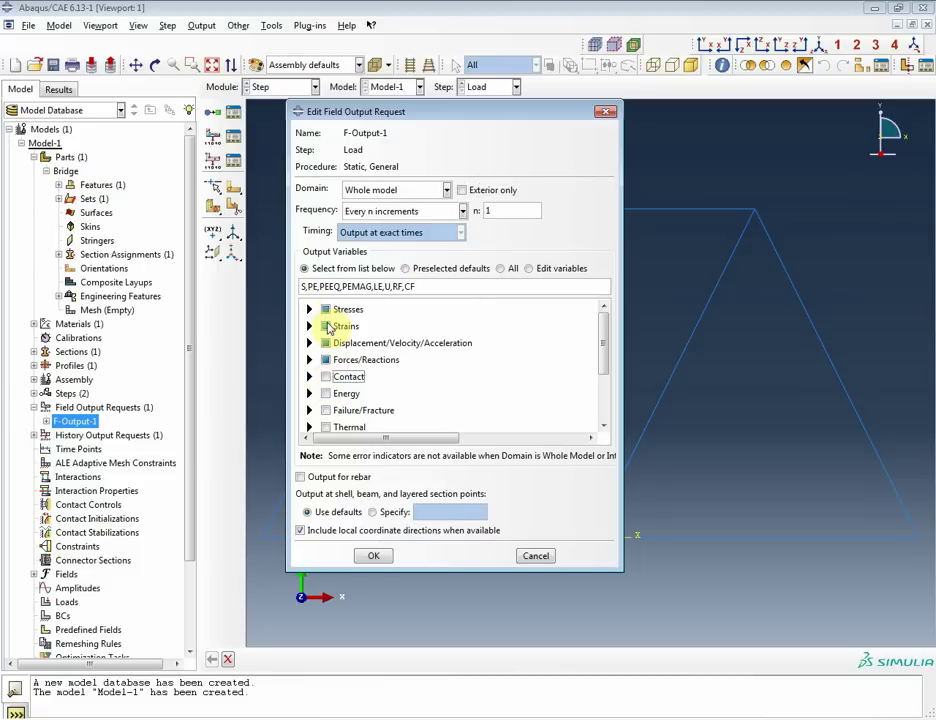
{"action": "left_click", "coordinate": [326, 327]}
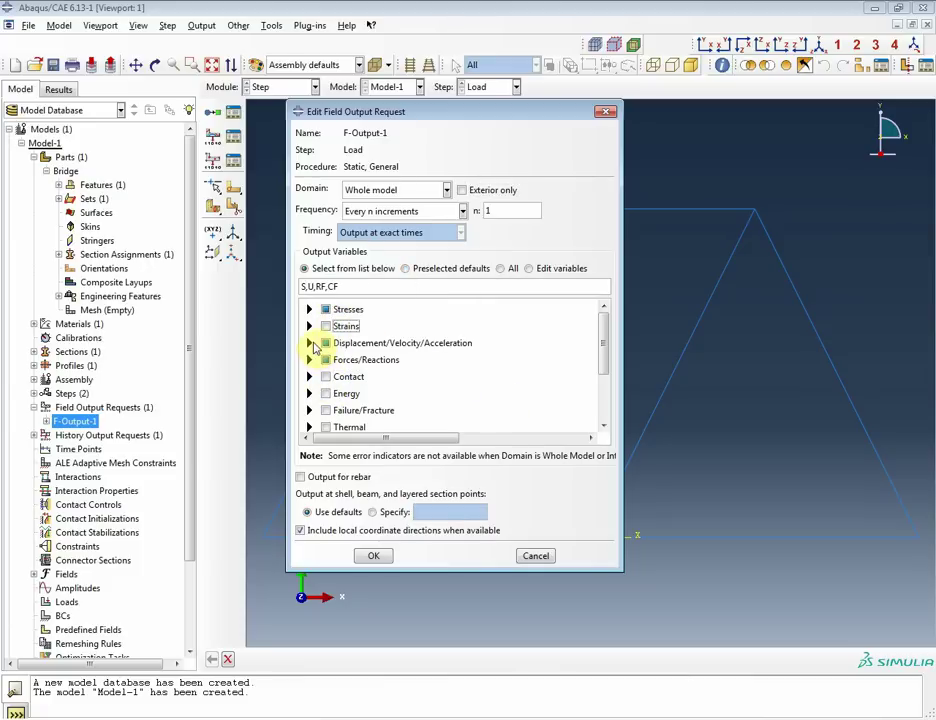
Examine which stress, displacement and force/reaction variables are included in the field output request
{"action": "left_click", "coordinate": [309, 310]}
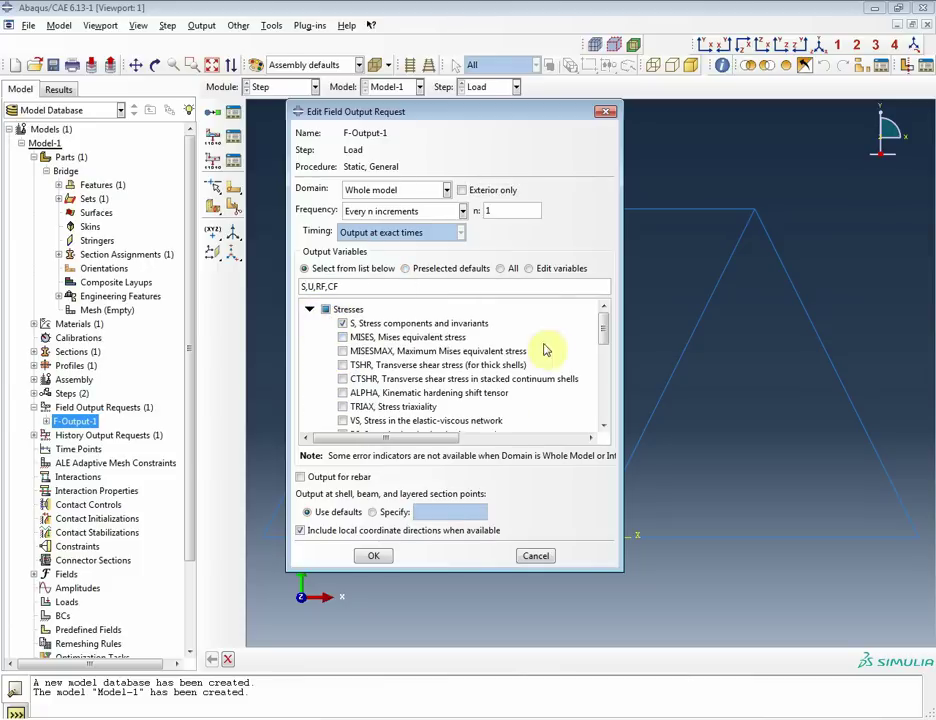
{"action": "mouse_move", "coordinate": [606, 328]}
{"action": "left_mouse_down"}
{"action": "mouse_move", "coordinate": [605, 369]}
{"action": "mouse_move", "coordinate": [606, 324]}
{"action": "left_mouse_up"}
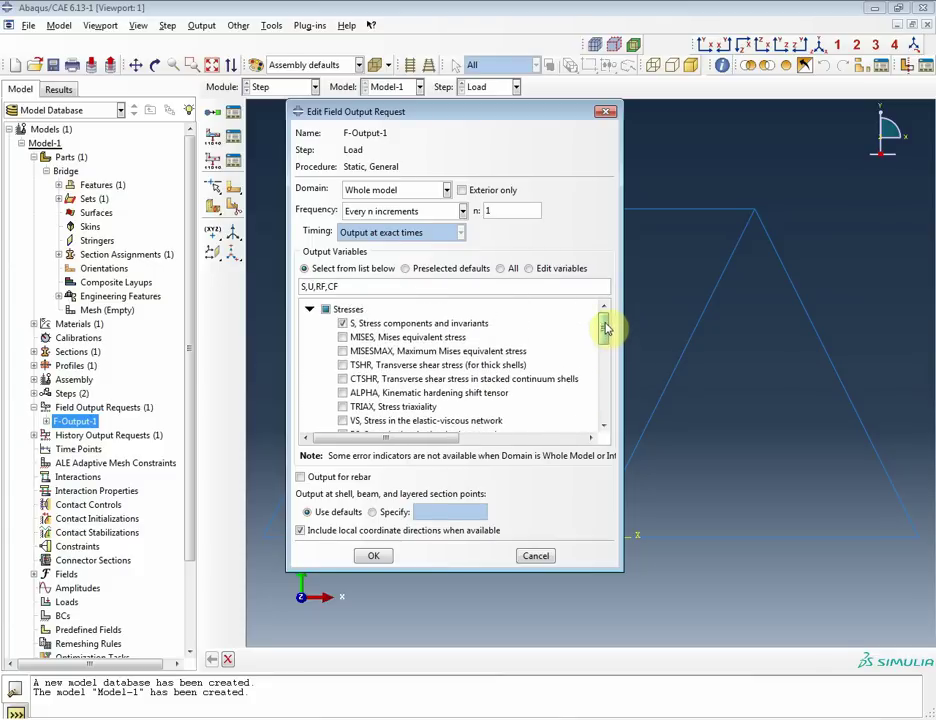
{"action": "left_click", "coordinate": [311, 311]}
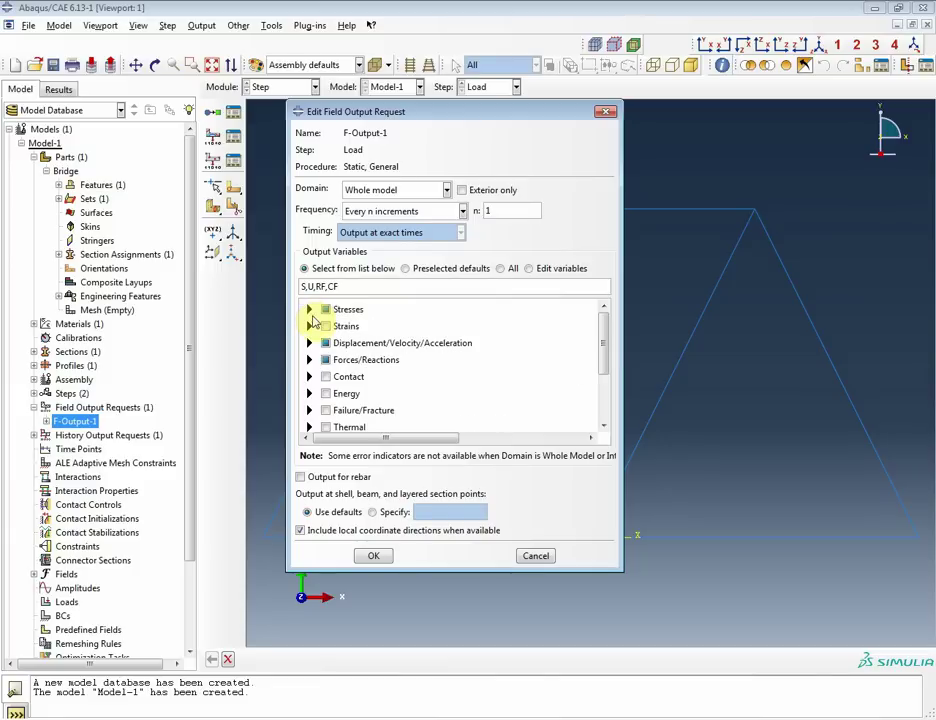
{"action": "left_click", "coordinate": [311, 343]}
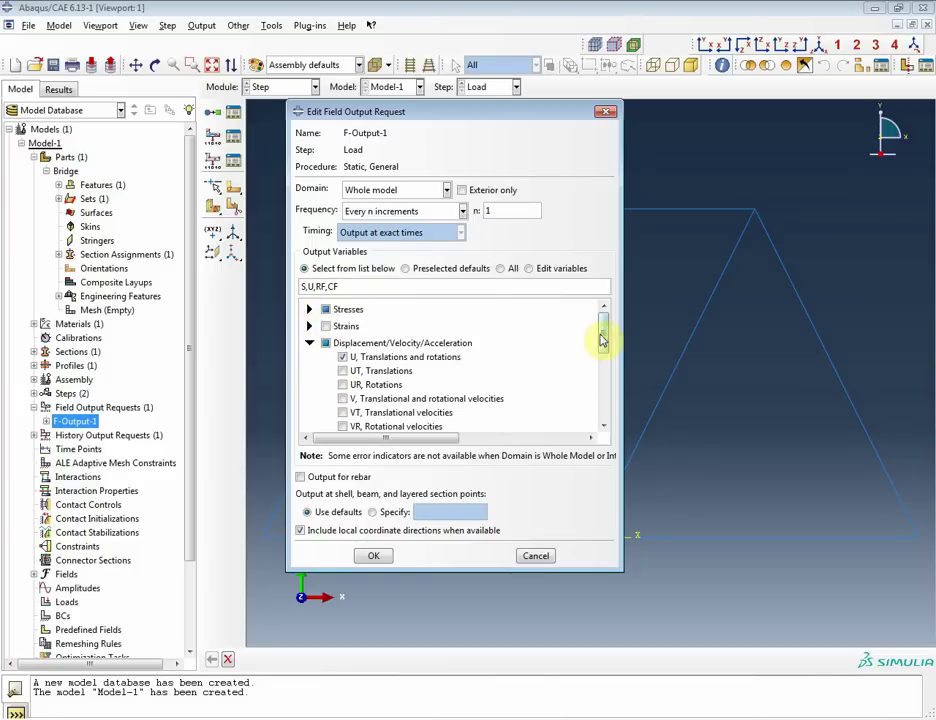
{"action": "left_click_drag", "start_coordinate": [604, 334], "coordinate": [604, 297]}
{"action": "left_click", "coordinate": [311, 343]}
{"action": "left_click", "coordinate": [310, 359]}
{"action": "left_click", "coordinate": [310, 360]}
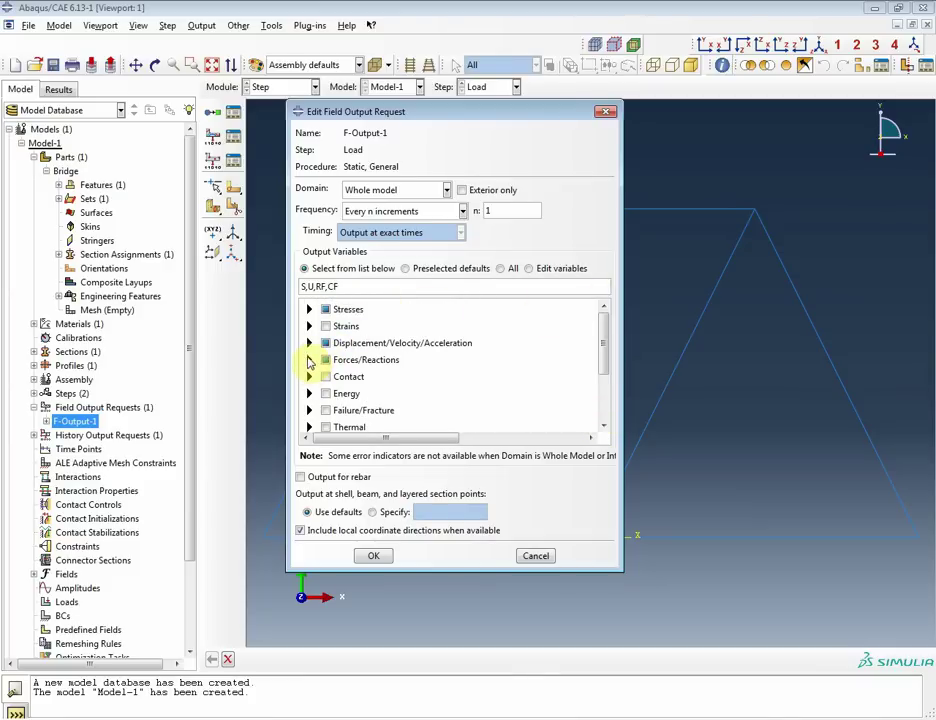
Try adding the MISES equivalent stress variable to the field output request
{"action": "left_click", "coordinate": [309, 309]}
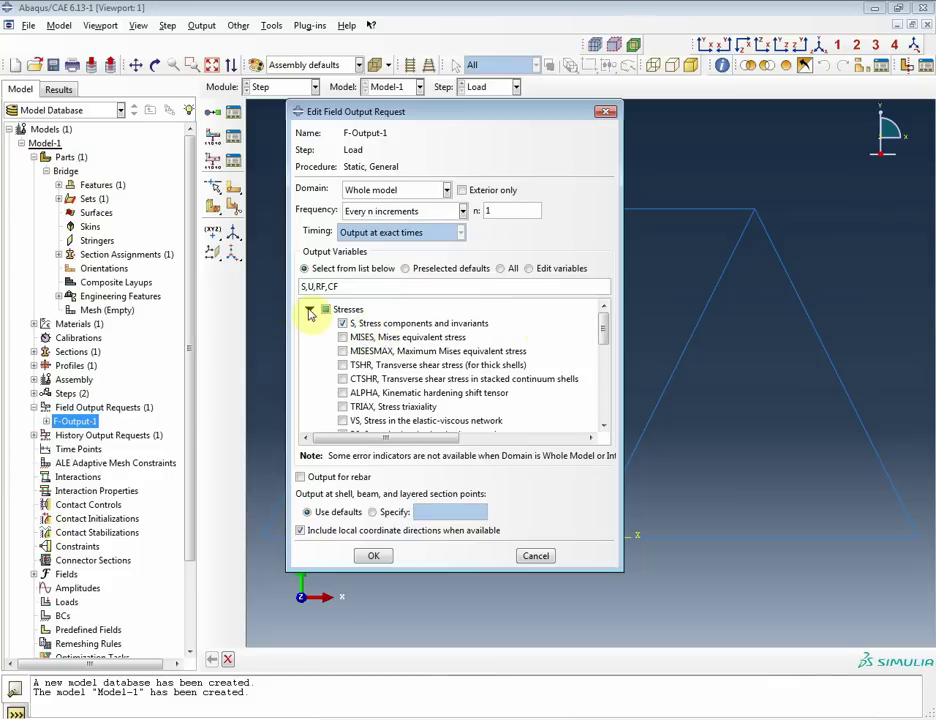
{"action": "left_click", "coordinate": [343, 337]}
{"action": "left_click", "coordinate": [309, 311]}
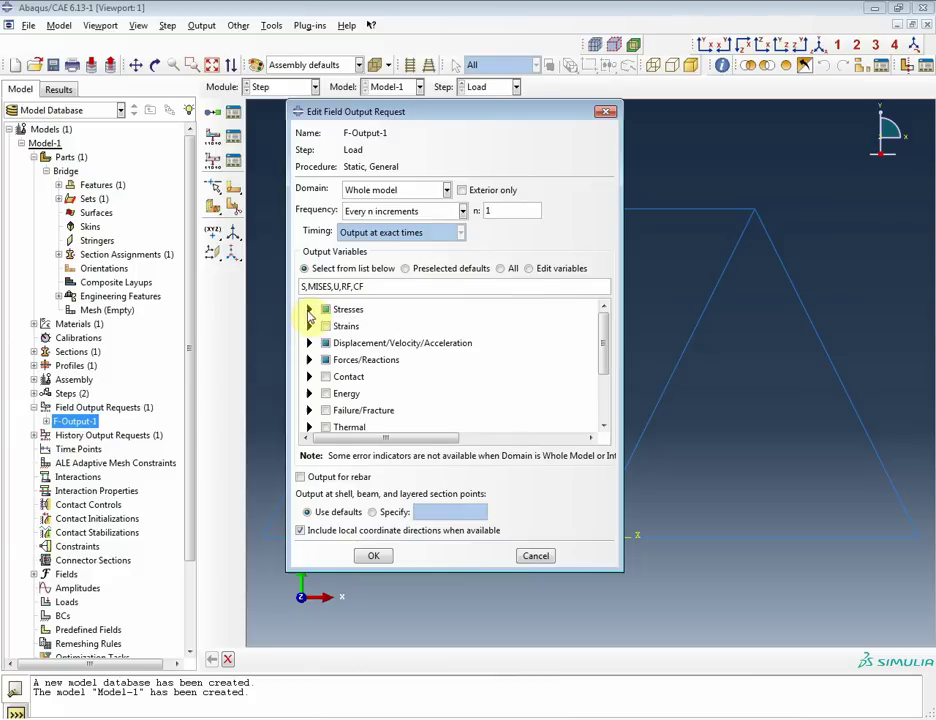
{"action": "left_click", "coordinate": [309, 309]}
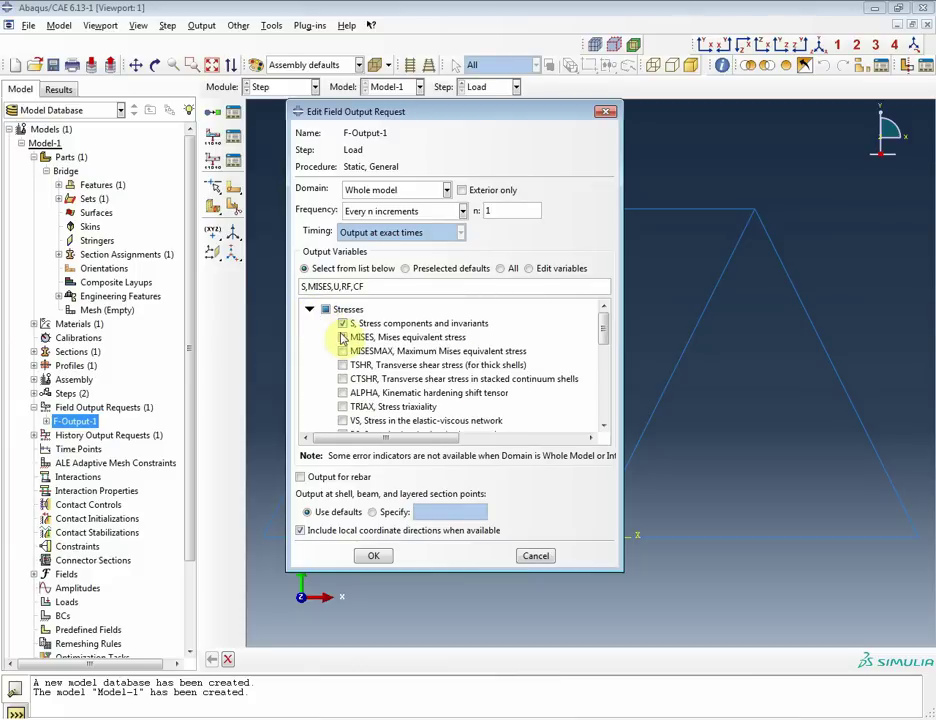
{"action": "left_click", "coordinate": [343, 338]}
{"action": "left_click", "coordinate": [343, 339]}
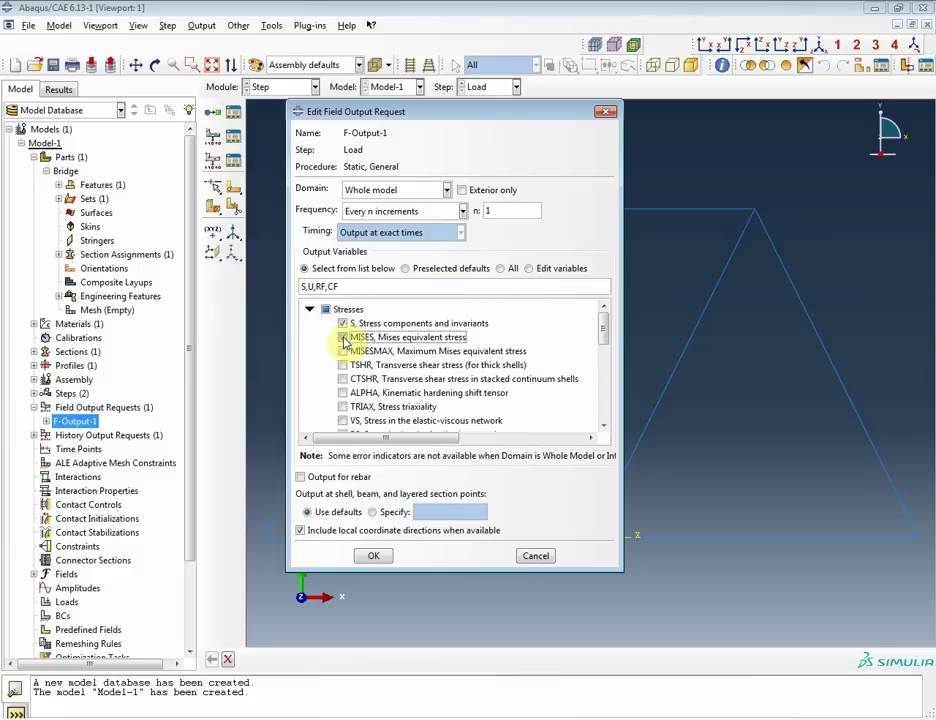
{"action": "left_click", "coordinate": [343, 339]}
{"action": "left_click", "coordinate": [343, 339]}
{"action": "left_click", "coordinate": [309, 309]}
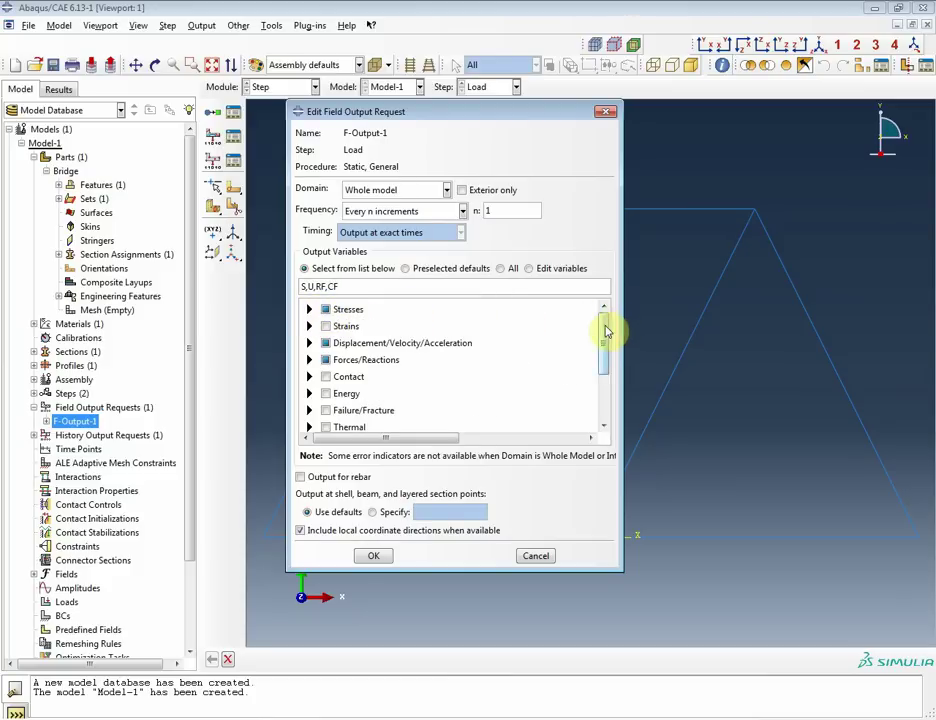
Save the field output request with the variables S, U, RF and CF
{"action": "left_click_drag", "start_coordinate": [604, 330], "coordinate": [604, 286]}
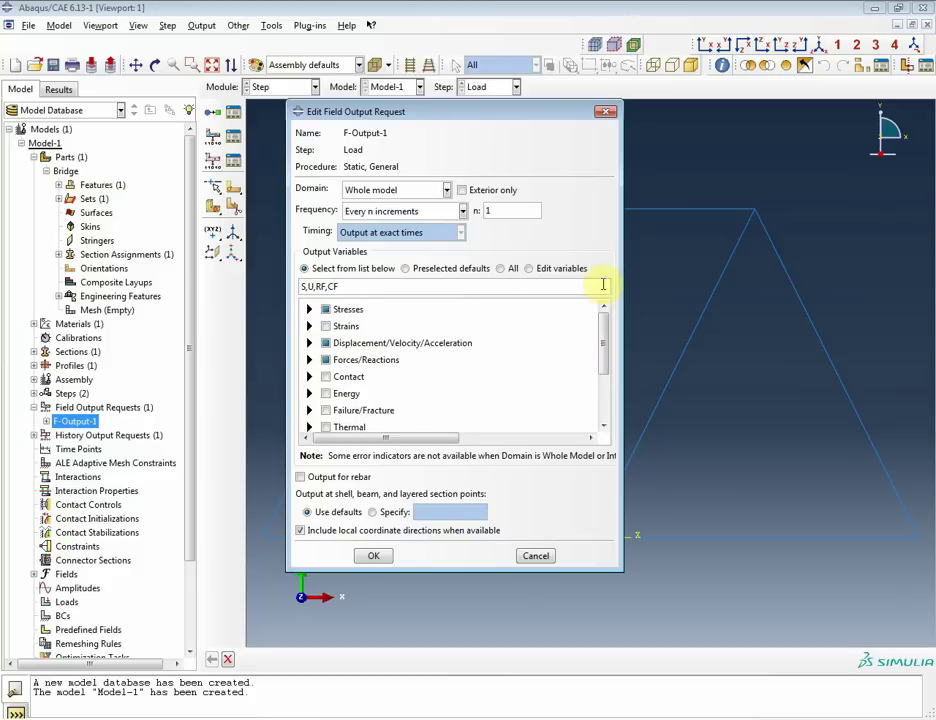
{"action": "left_click", "coordinate": [384, 560]}
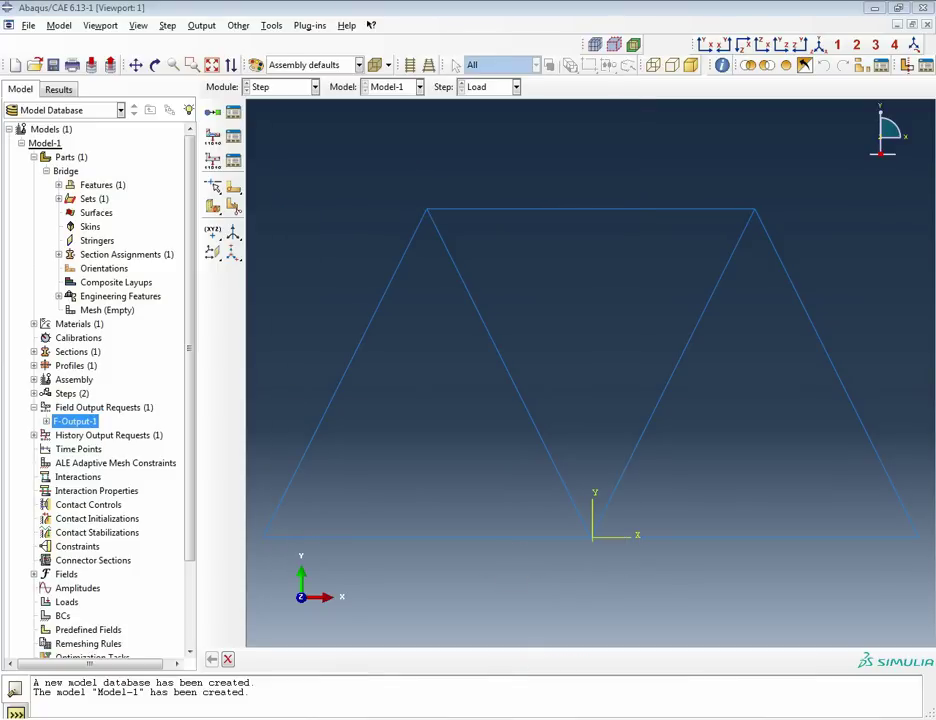
Delete the H-Output-1 history output request from the model
{"action": "left_click", "coordinate": [34, 435]}
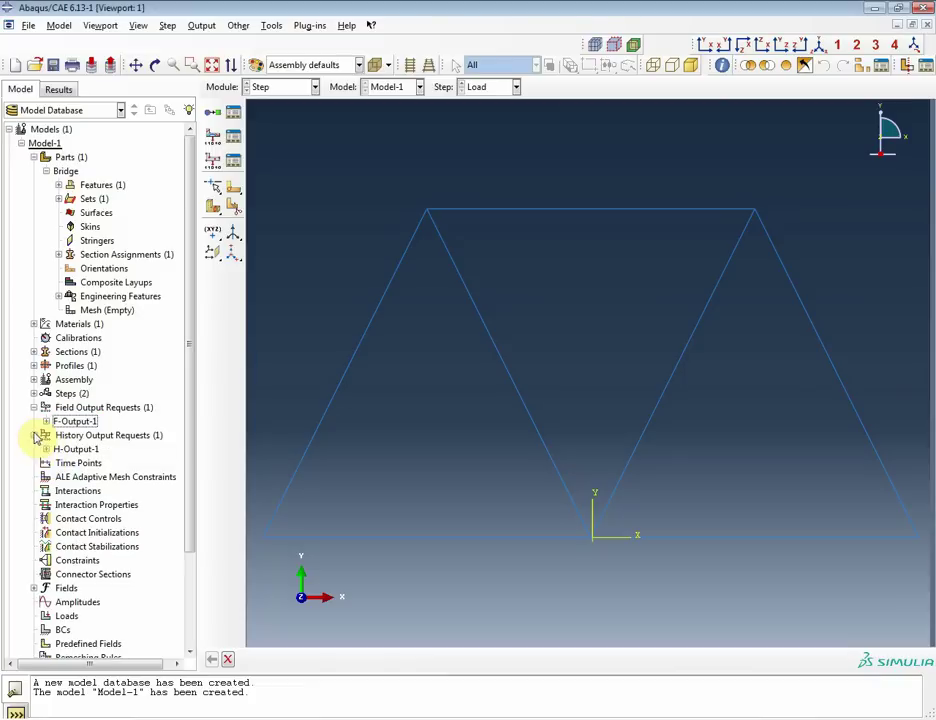
{"action": "left_click", "coordinate": [62, 450]}
{"action": "right_click", "coordinate": [64, 450]}
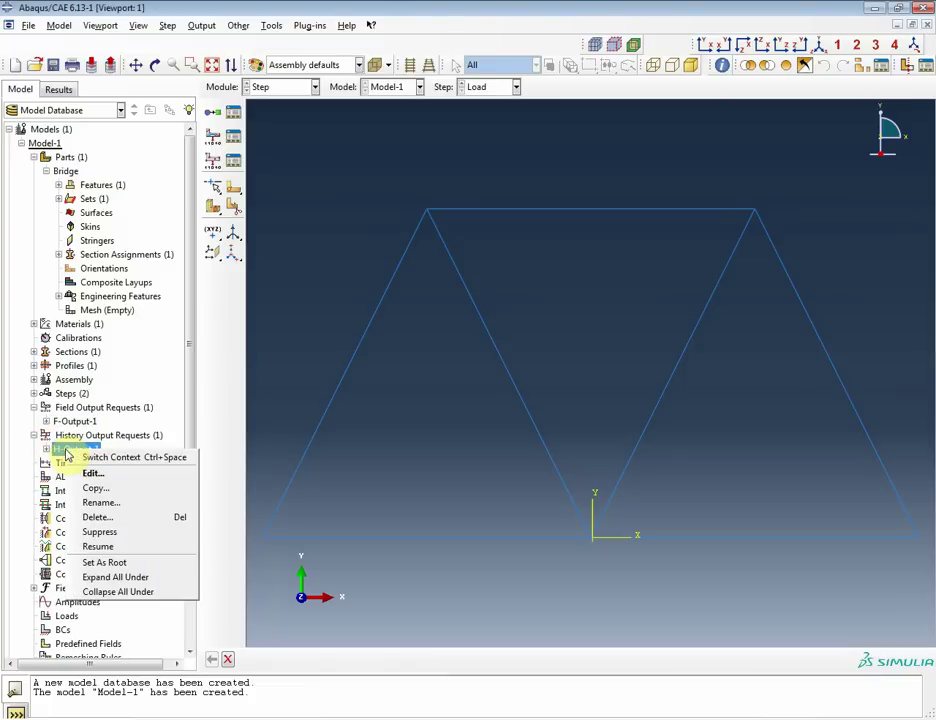
{"action": "left_click", "coordinate": [115, 518]}
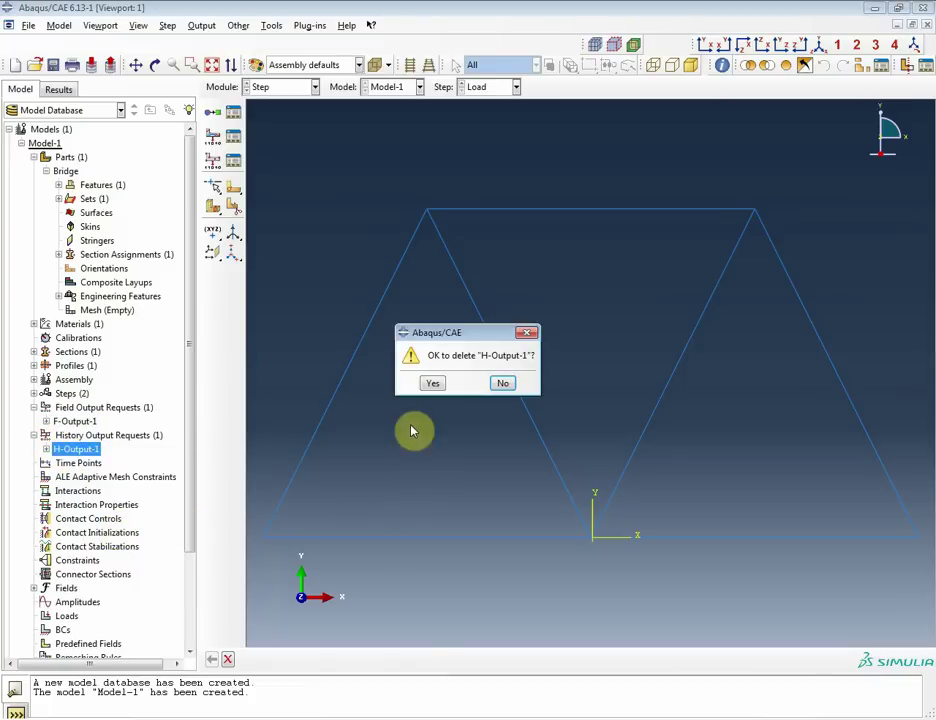
{"action": "left_click", "coordinate": [433, 386]}
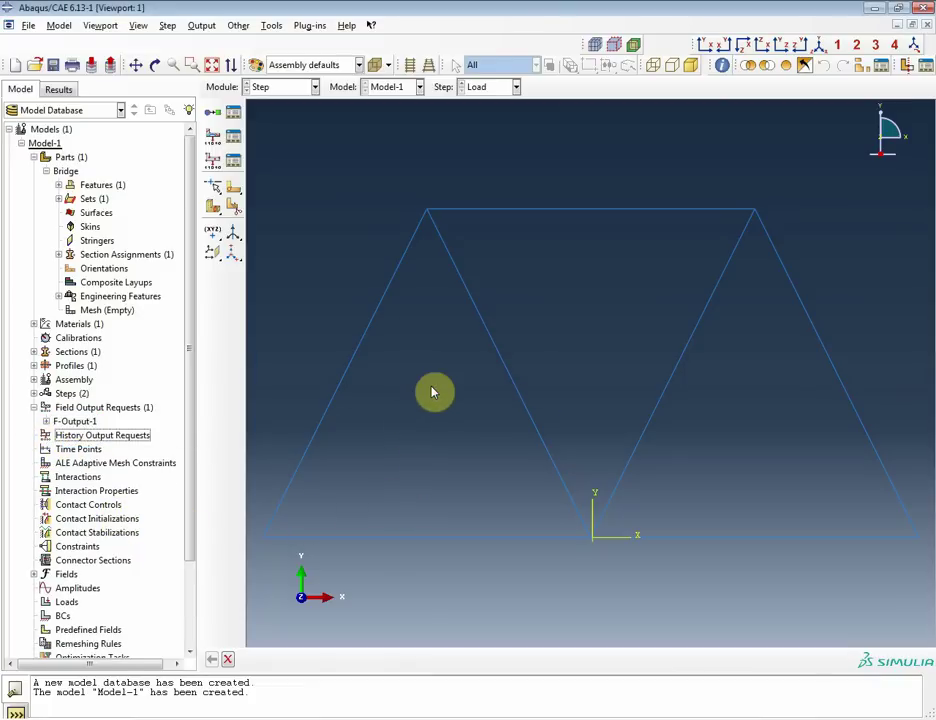
Start a mechanical Displacement/Rotation boundary condition named "Pinned Support" in the Load step
{"action": "left_click", "coordinate": [64, 615]}
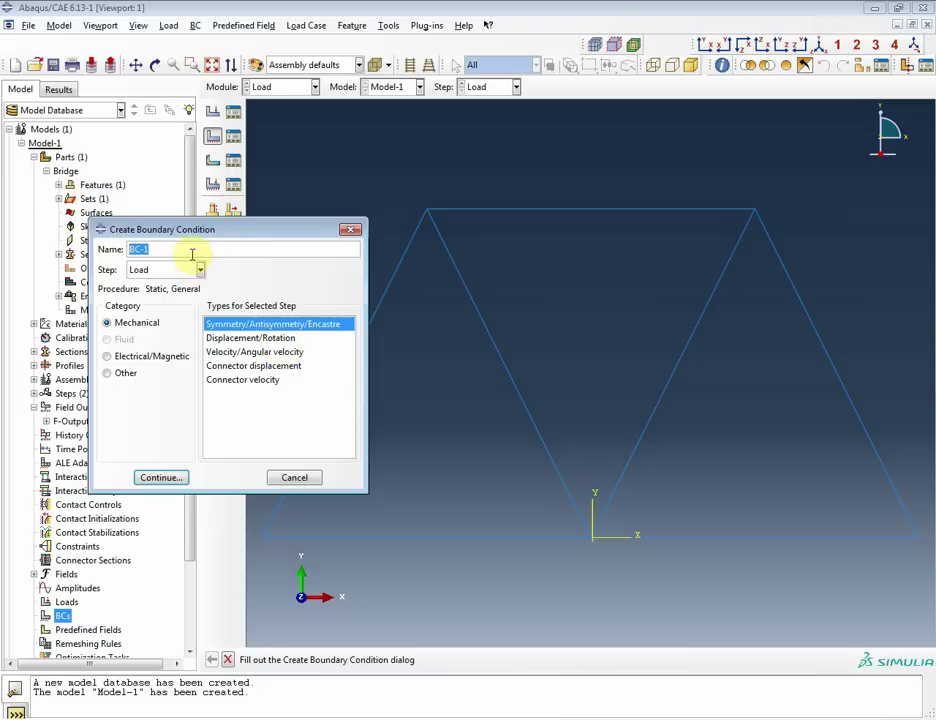
{"action": "left_click_drag", "start_coordinate": [195, 230], "coordinate": [261, 259]}
{"action": "type", "text": "P"}
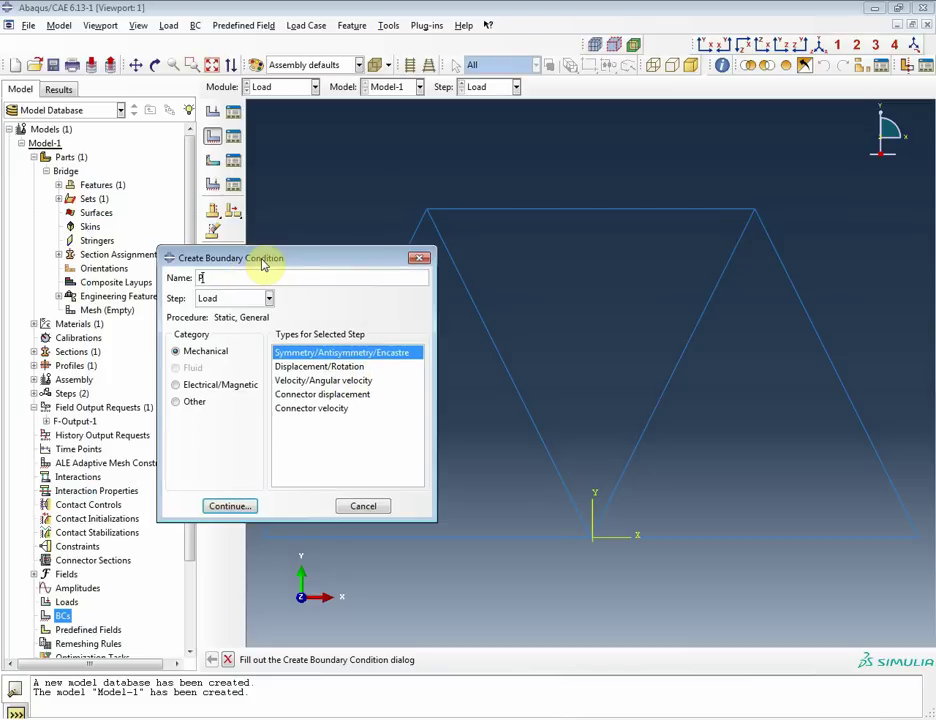
{"action": "type", "text": "inned Support"}
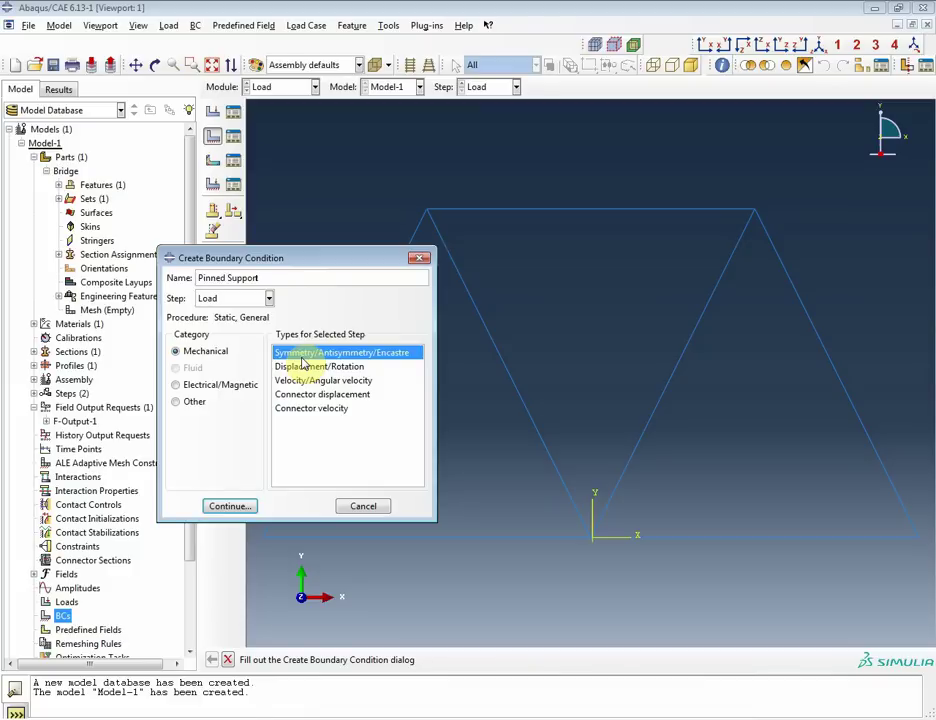
{"action": "left_click", "coordinate": [314, 367]}
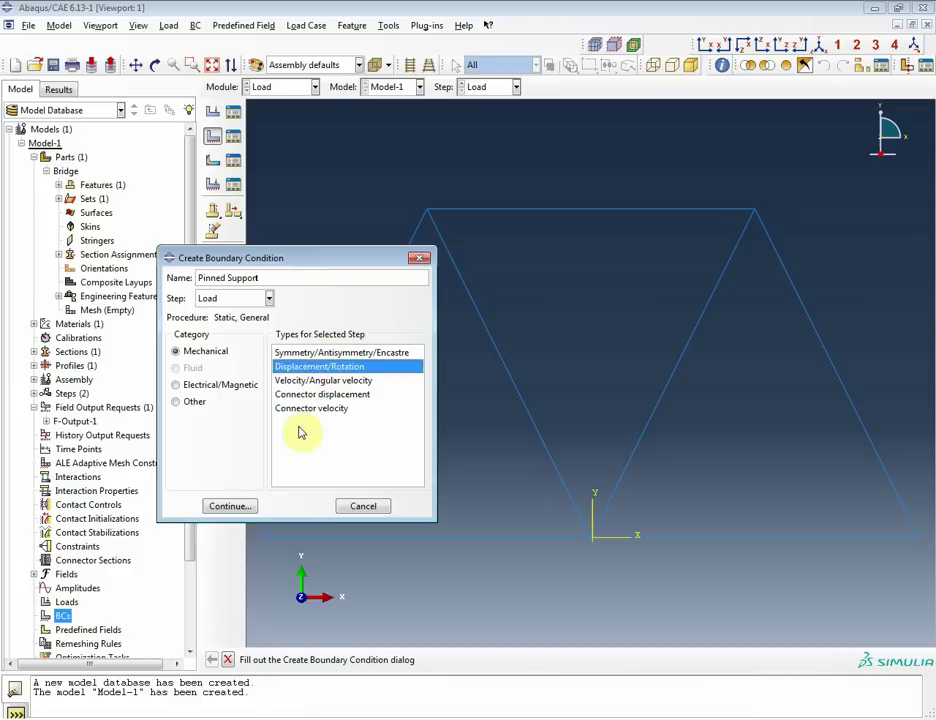
{"action": "left_click", "coordinate": [228, 506]}
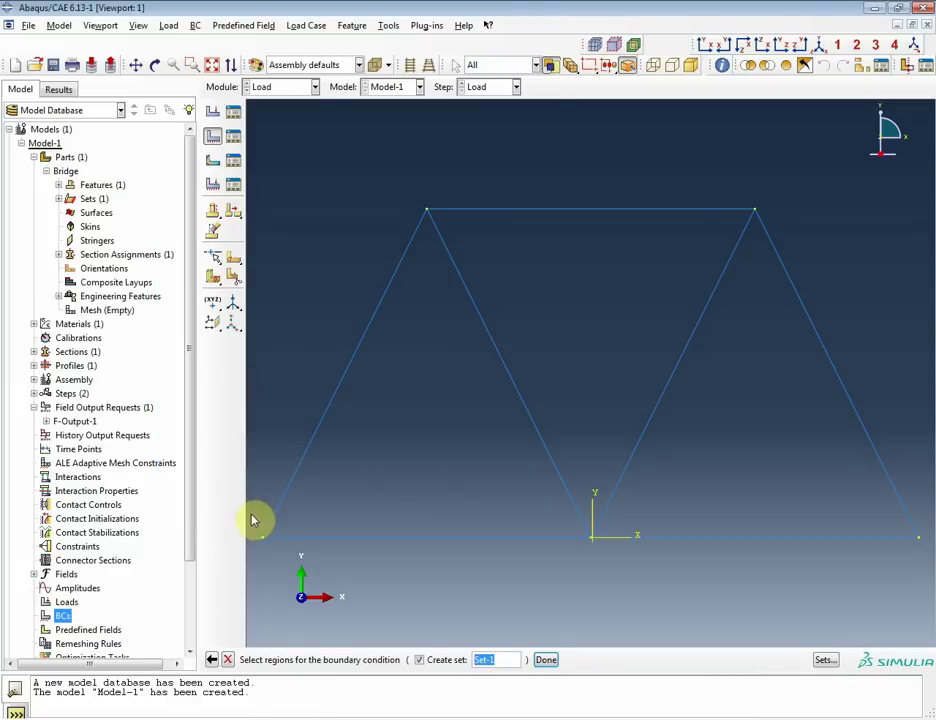
Apply the pinned support to the truss's lower-left end vertex, fixing U1 and U2 at 0
{"action": "left_click", "coordinate": [264, 540]}
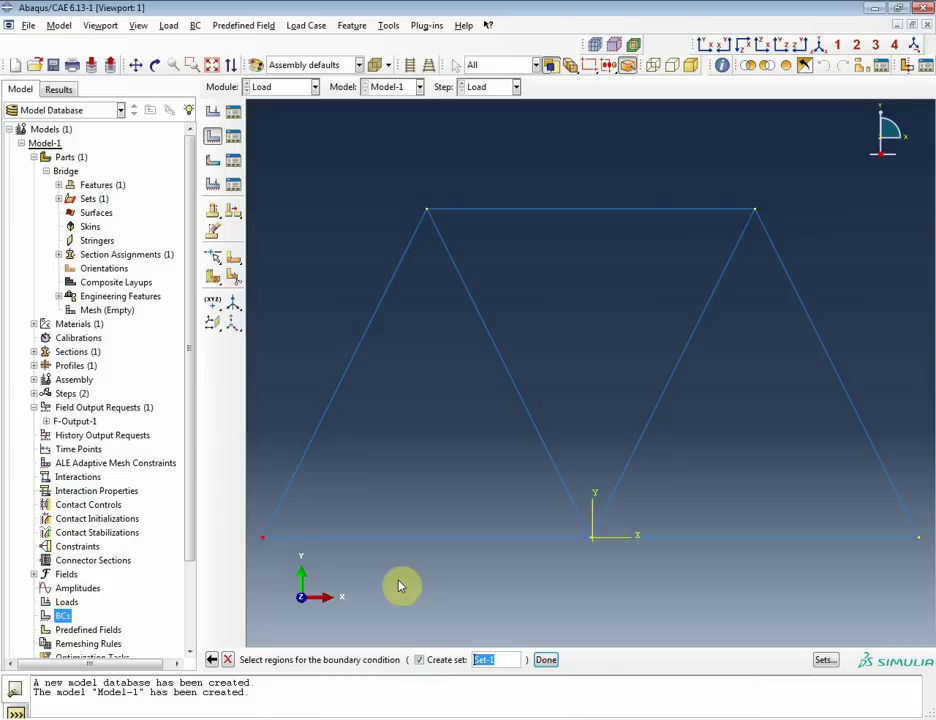
{"action": "middle_click", "coordinate": [398, 586]}
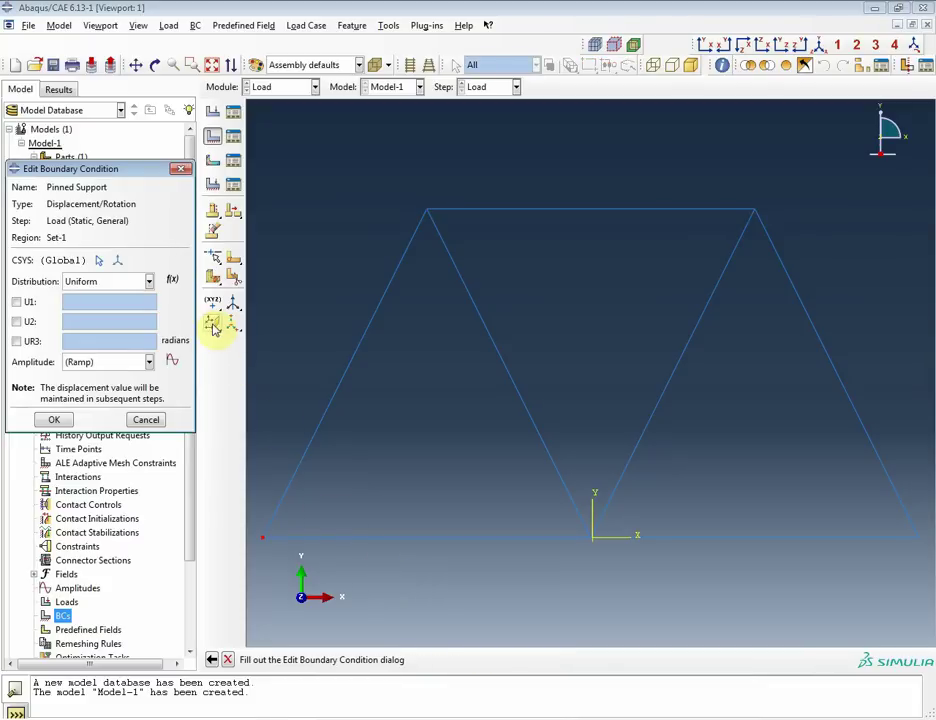
{"action": "left_click", "coordinate": [17, 322]}
{"action": "left_click", "coordinate": [17, 303]}
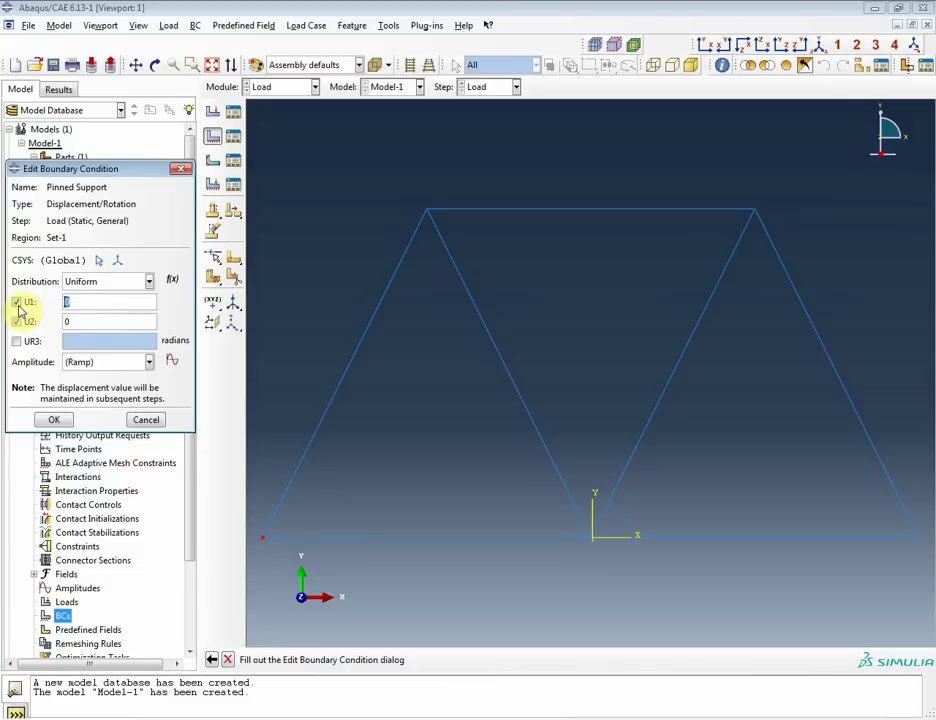
{"action": "left_click", "coordinate": [52, 419]}
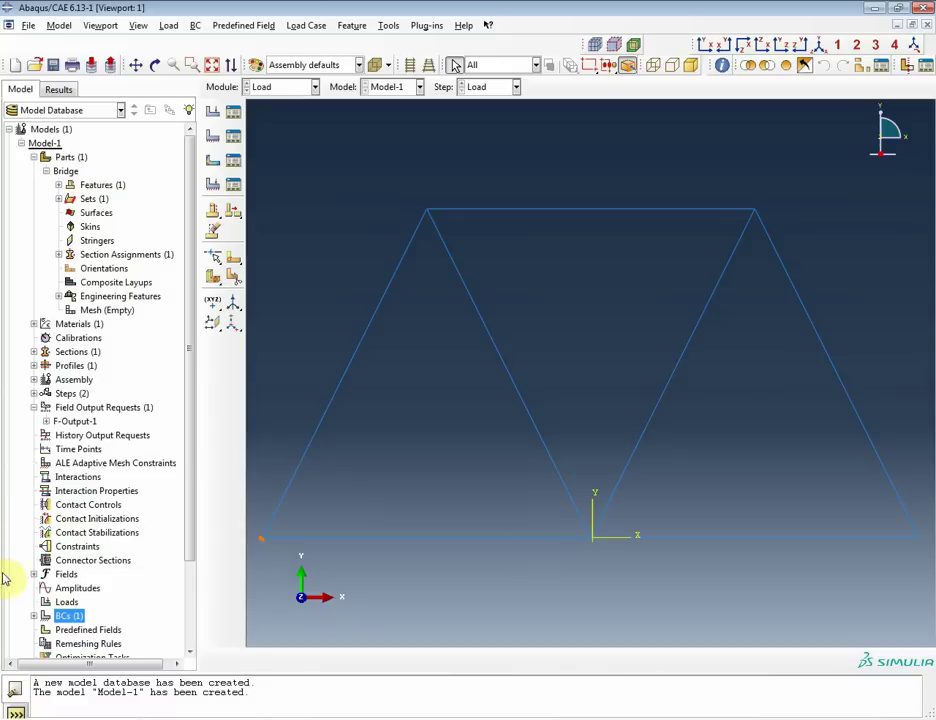
Create a Displacement/Rotation boundary condition named "Roller support" in the Load step at the truss's lower-right end vertex, fixing U2 at 0
{"action": "double_click", "coordinate": [66, 616]}
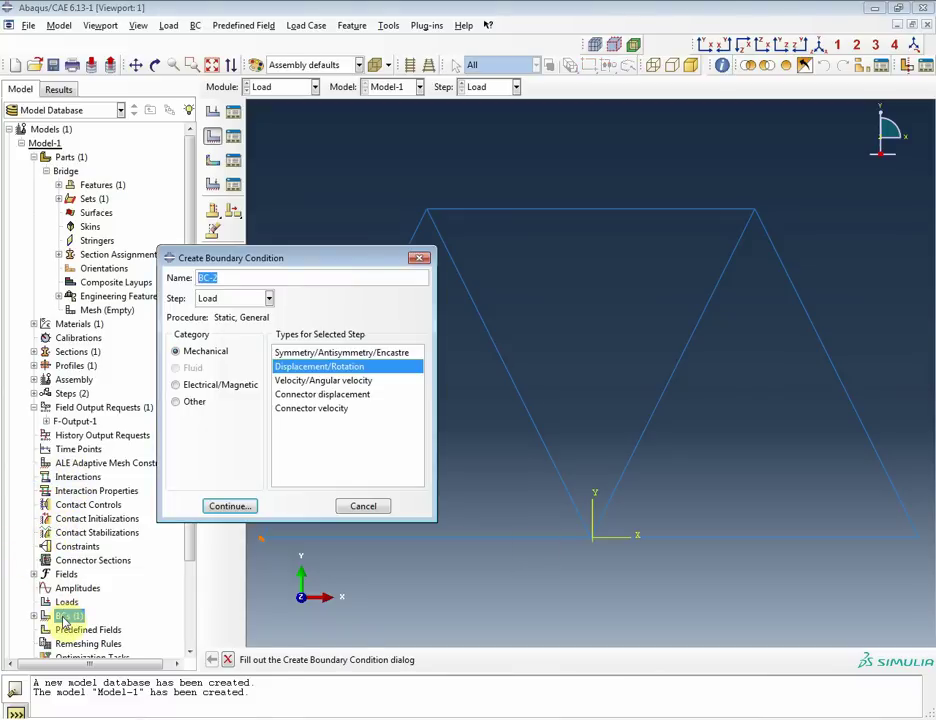
{"action": "type", "text": "Roller"}
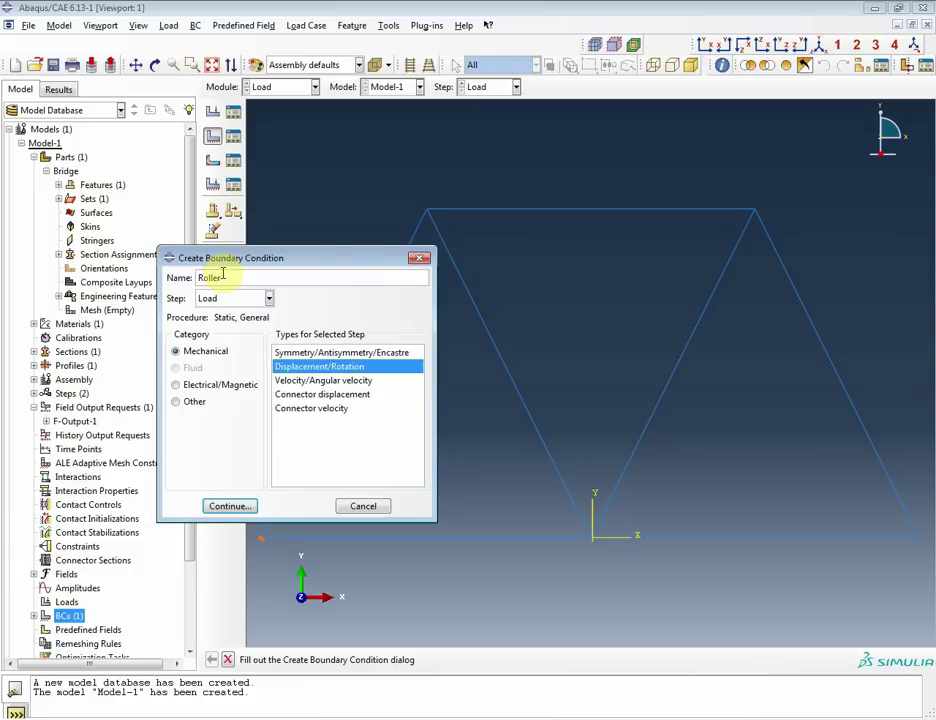
{"action": "type", "text": "-support"}
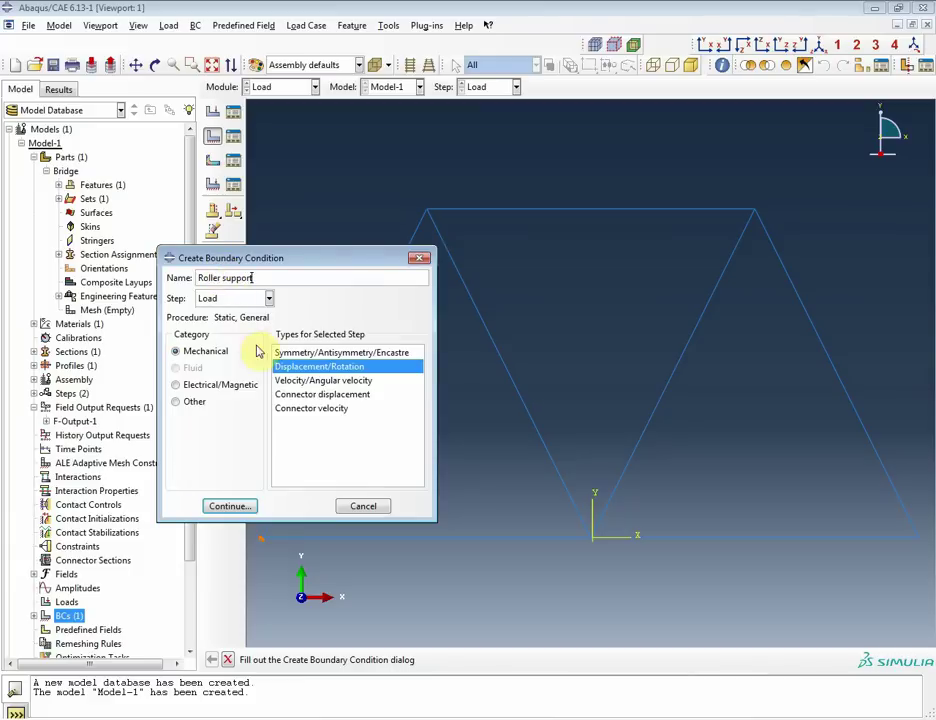
{"action": "left_click", "coordinate": [244, 506]}
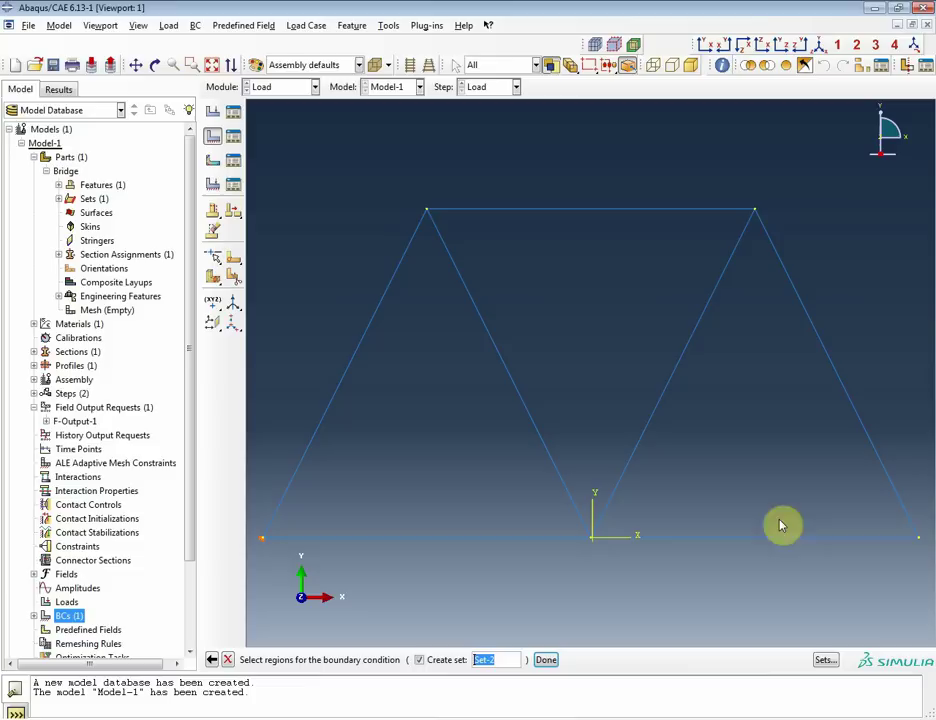
{"action": "left_click", "coordinate": [918, 539]}
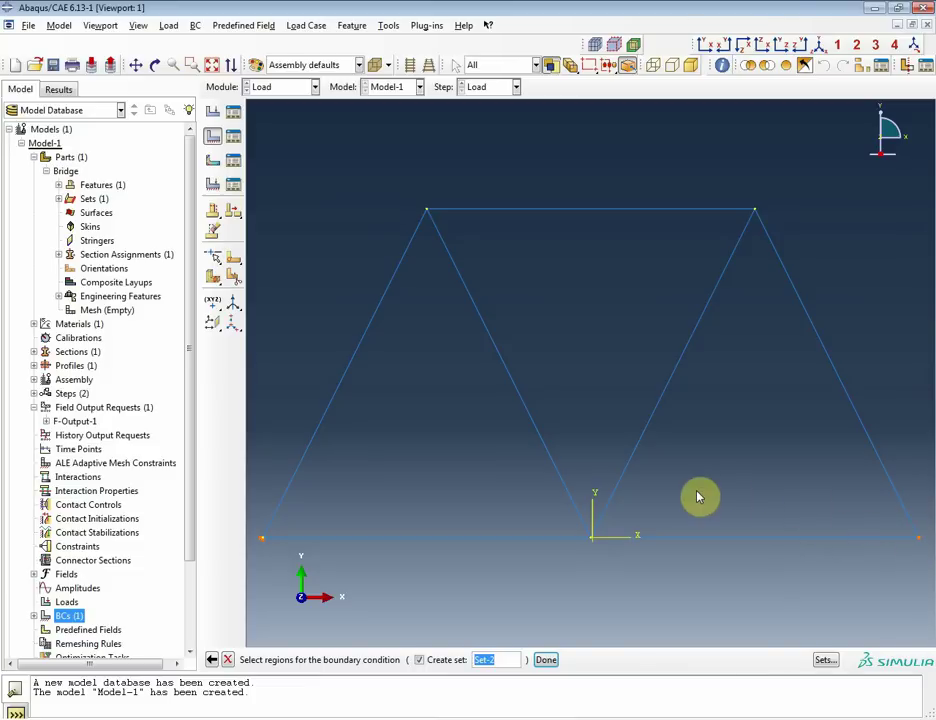
{"action": "middle_click", "coordinate": [687, 495]}
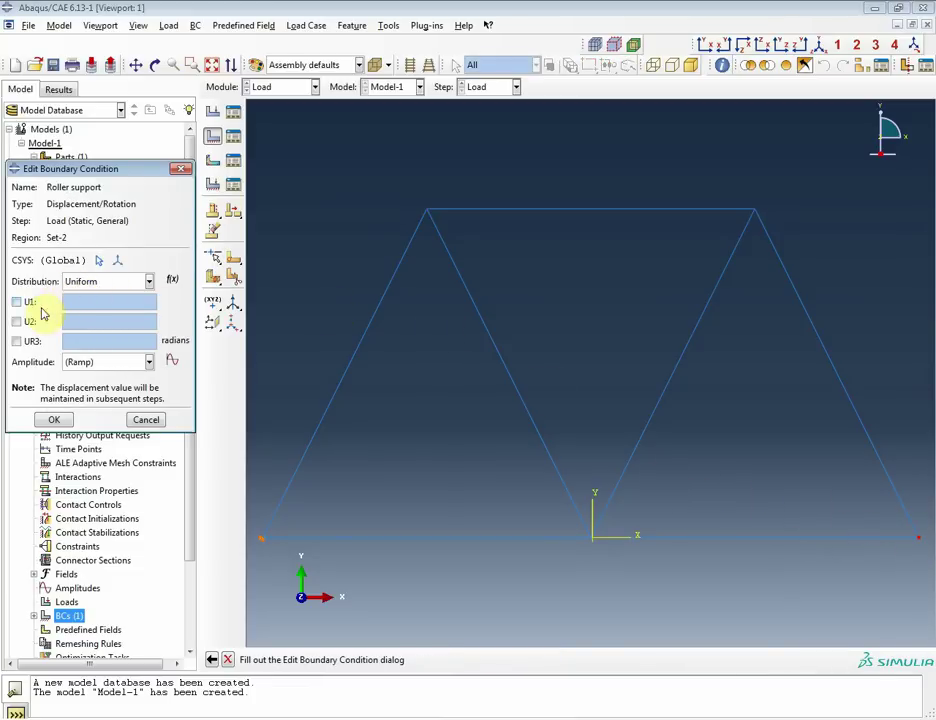
{"action": "left_click", "coordinate": [16, 323]}
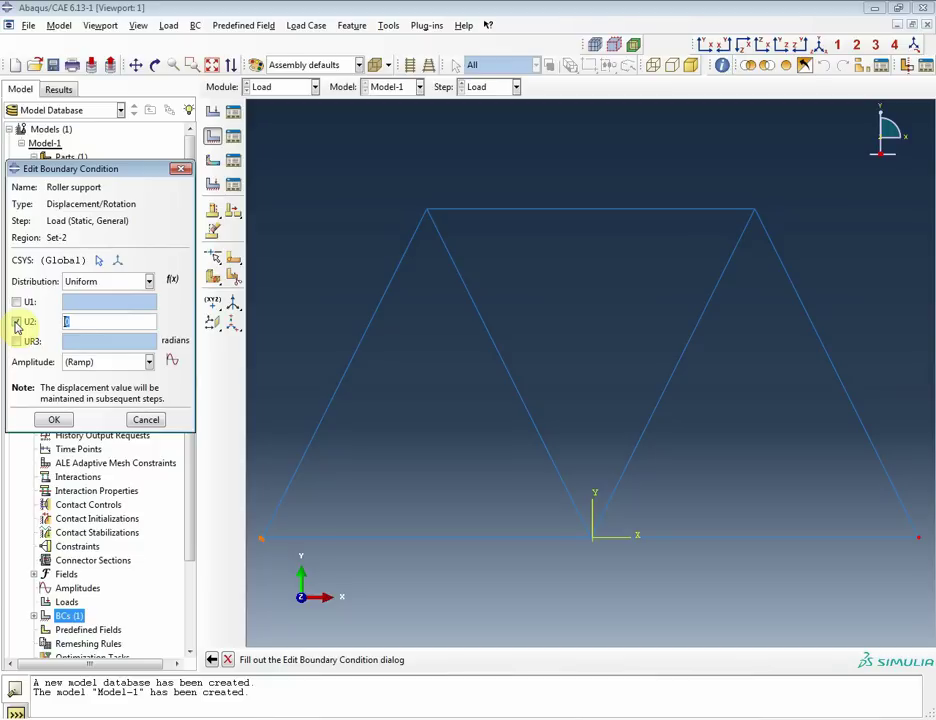
{"action": "left_click", "coordinate": [56, 419]}
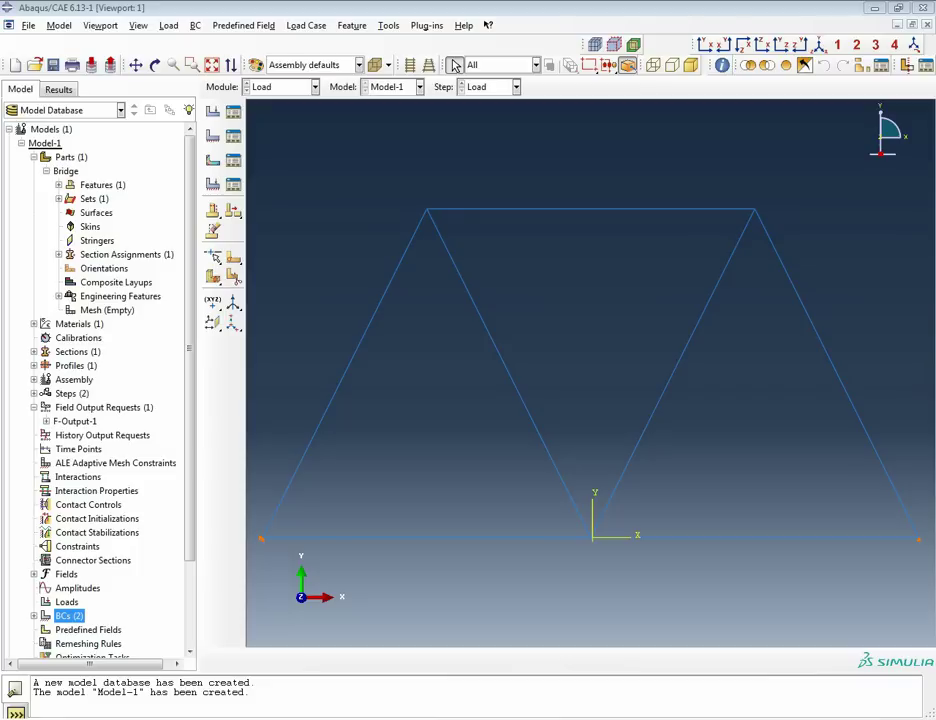
{"action": "left_click", "coordinate": [506, 297]}
{"action": "double_click", "coordinate": [119, 602]}
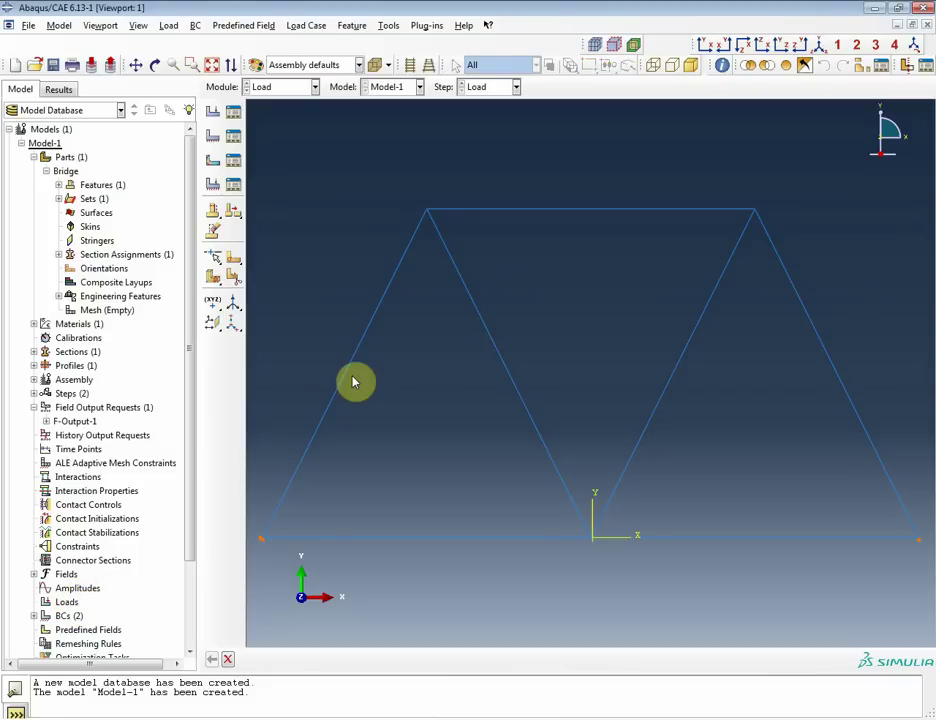
{"action": "double_click", "coordinate": [67, 603]}
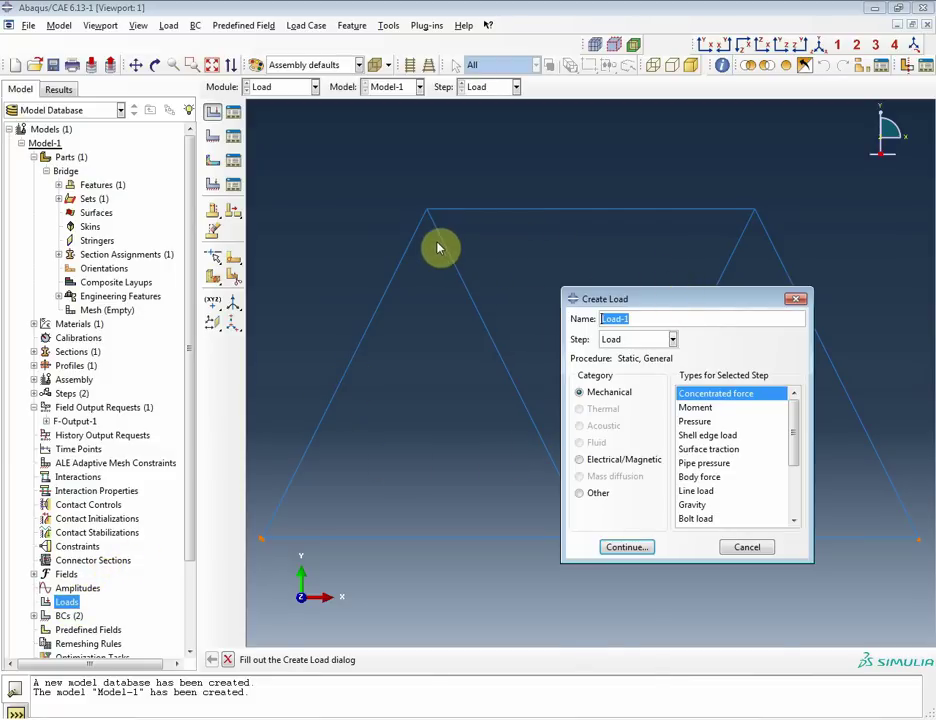
{"action": "left_click_drag", "start_coordinate": [676, 304], "coordinate": [436, 247]}
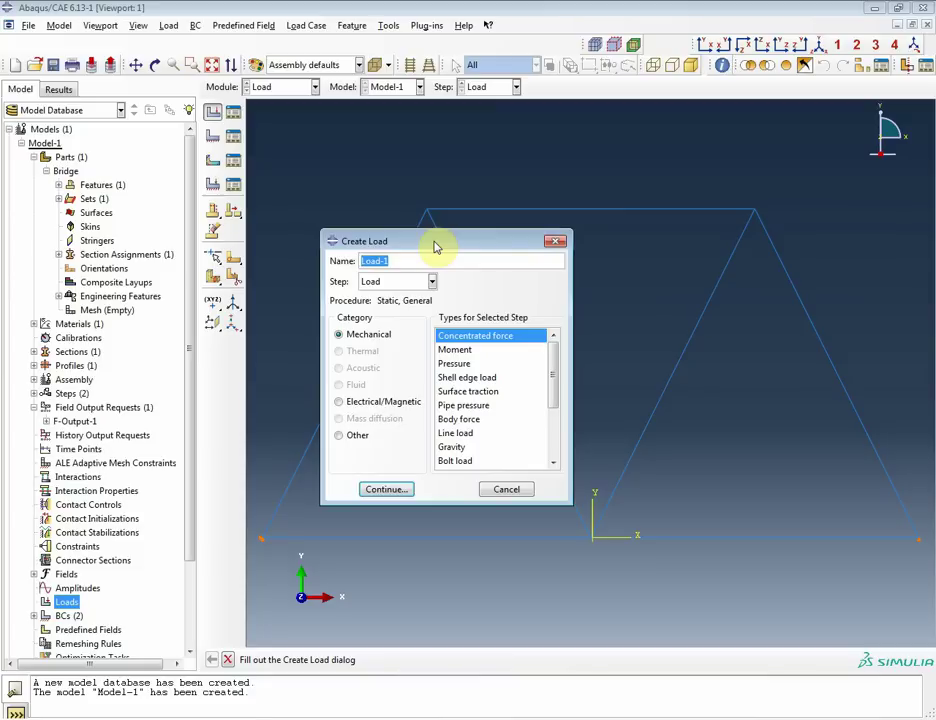
{"action": "type", "text": "Distributed load"}
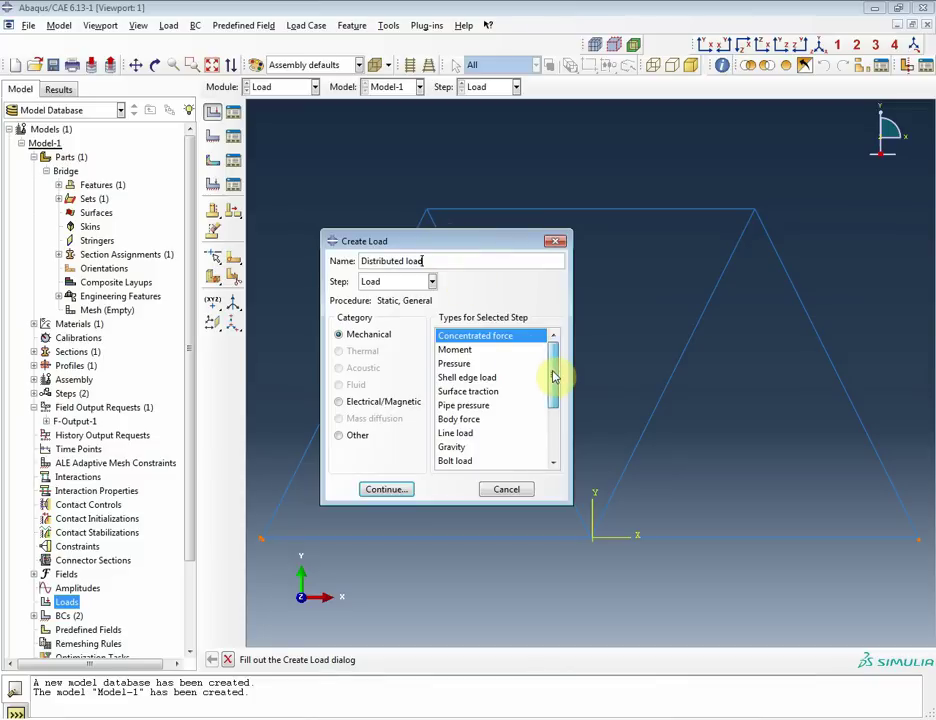
{"action": "left_click_drag", "start_coordinate": [555, 376], "coordinate": [524, 389]}
{"action": "left_click", "coordinate": [458, 409]}
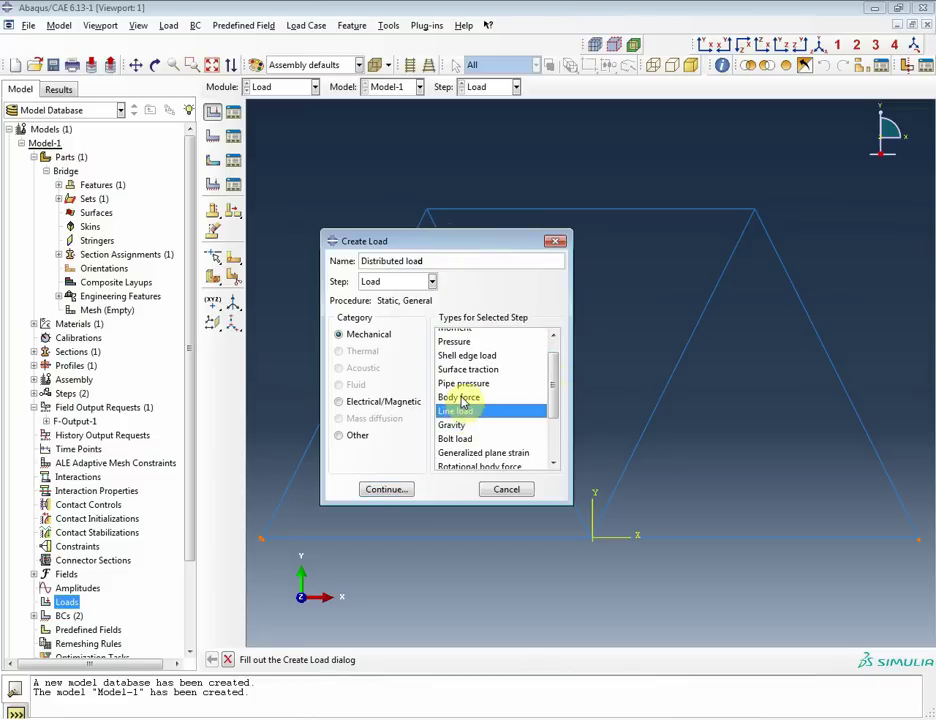
{"action": "left_click", "coordinate": [390, 490]}
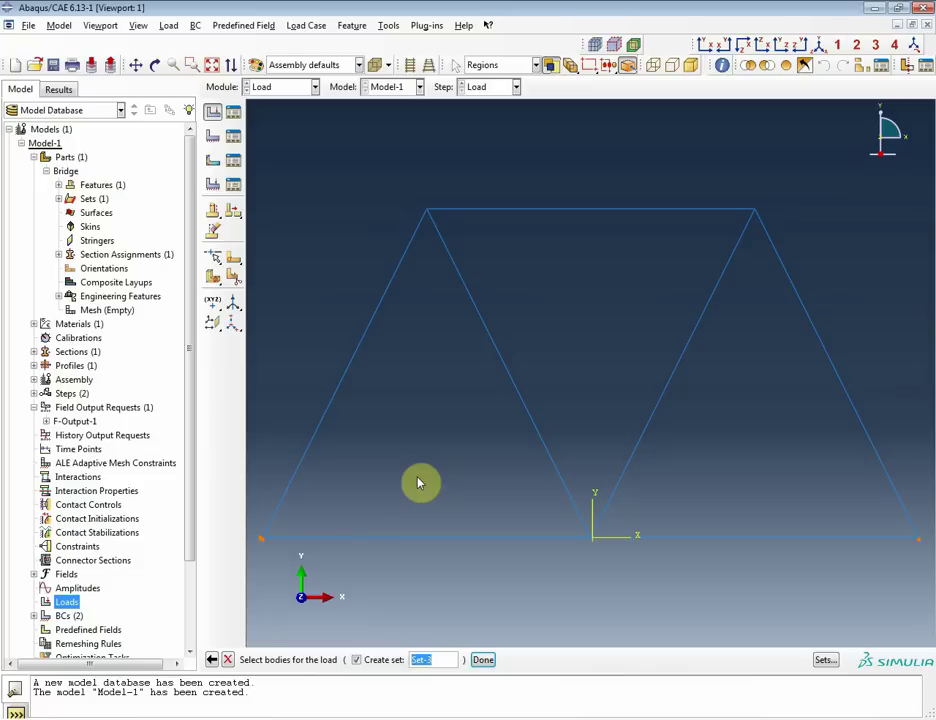
{"action": "left_click", "coordinate": [435, 542]}
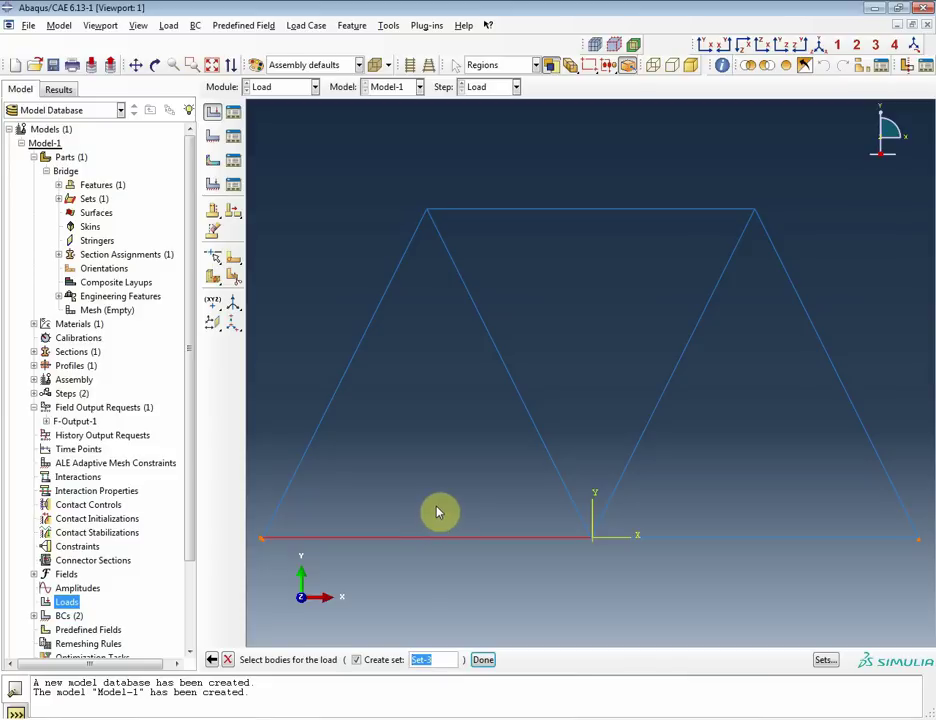
{"action": "middle_click", "coordinate": [437, 513]}
{"action": "left_click", "coordinate": [146, 321]}
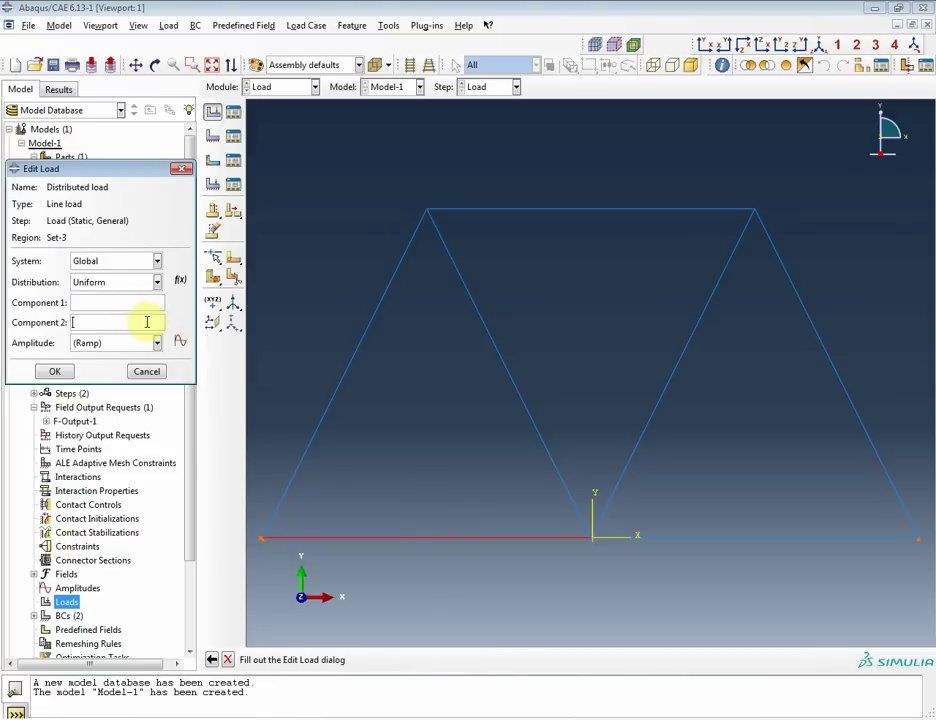
{"action": "type", "text": "-1000"}
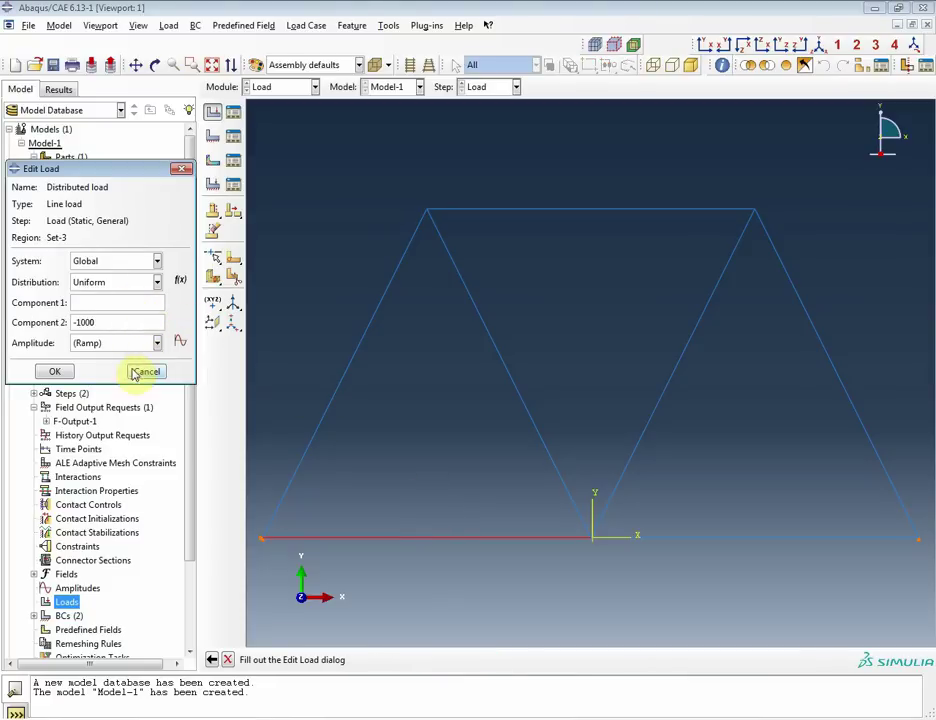
{"action": "left_click", "coordinate": [56, 371]}
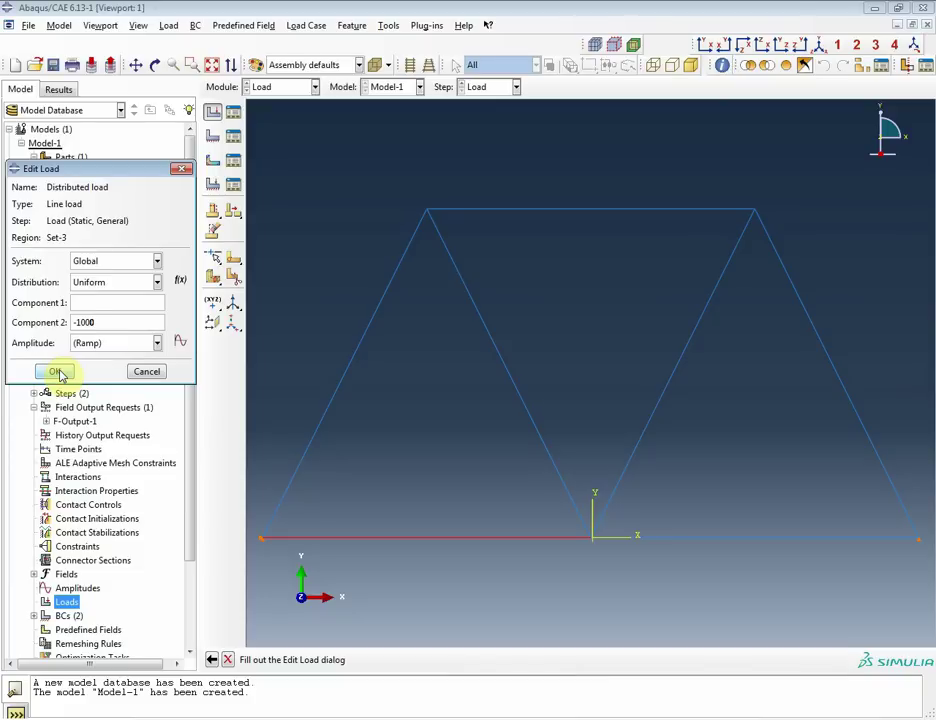
{"action": "left_click", "coordinate": [148, 373]}
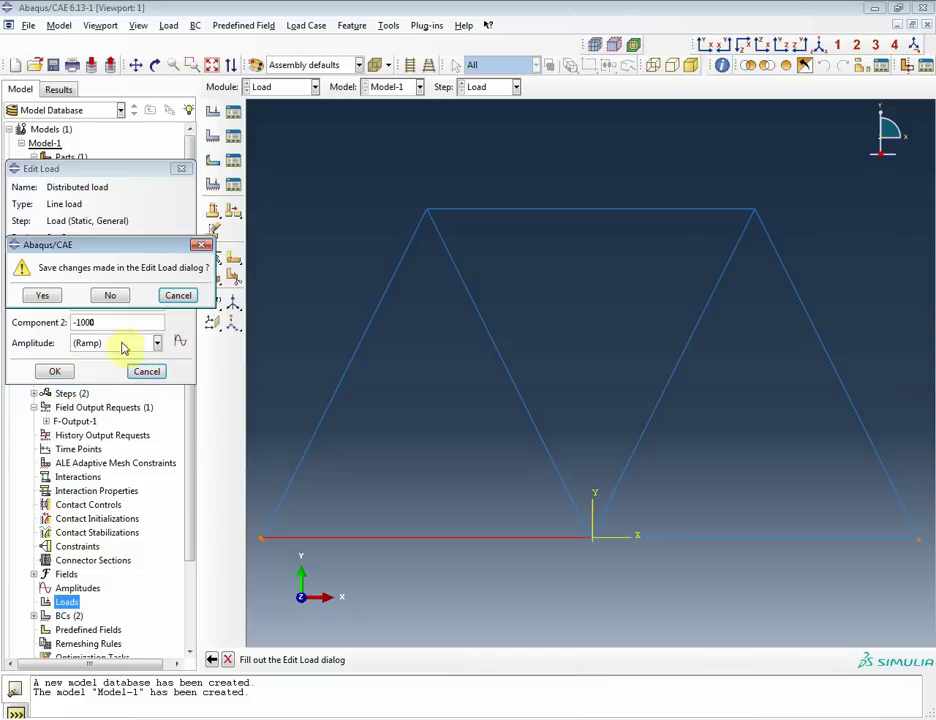
{"action": "left_click", "coordinate": [187, 298]}
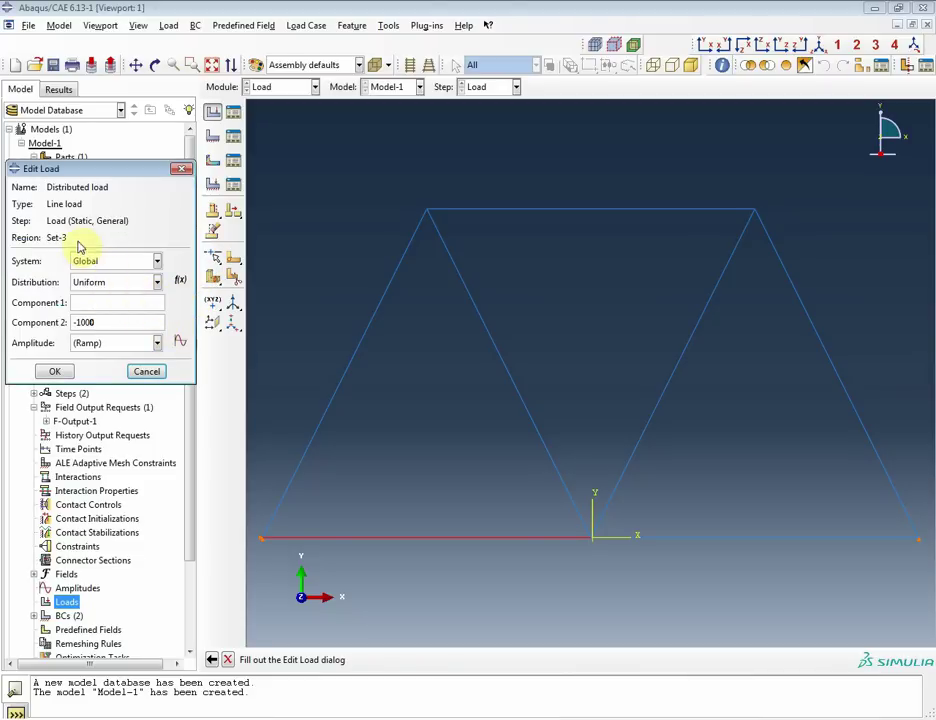
{"action": "left_click", "coordinate": [146, 372]}
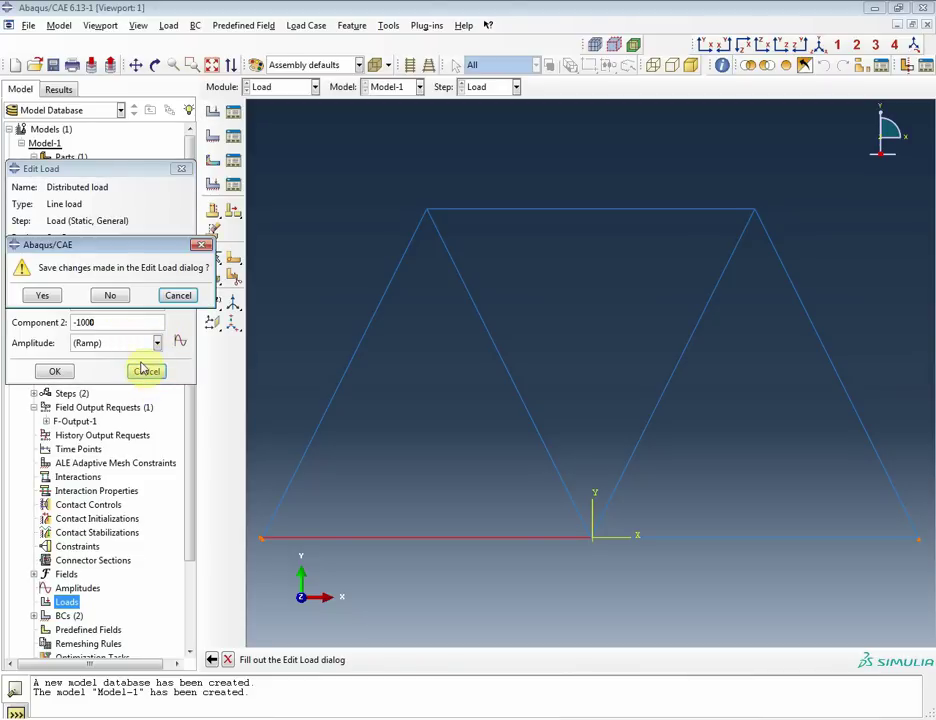
{"action": "left_click", "coordinate": [106, 296]}
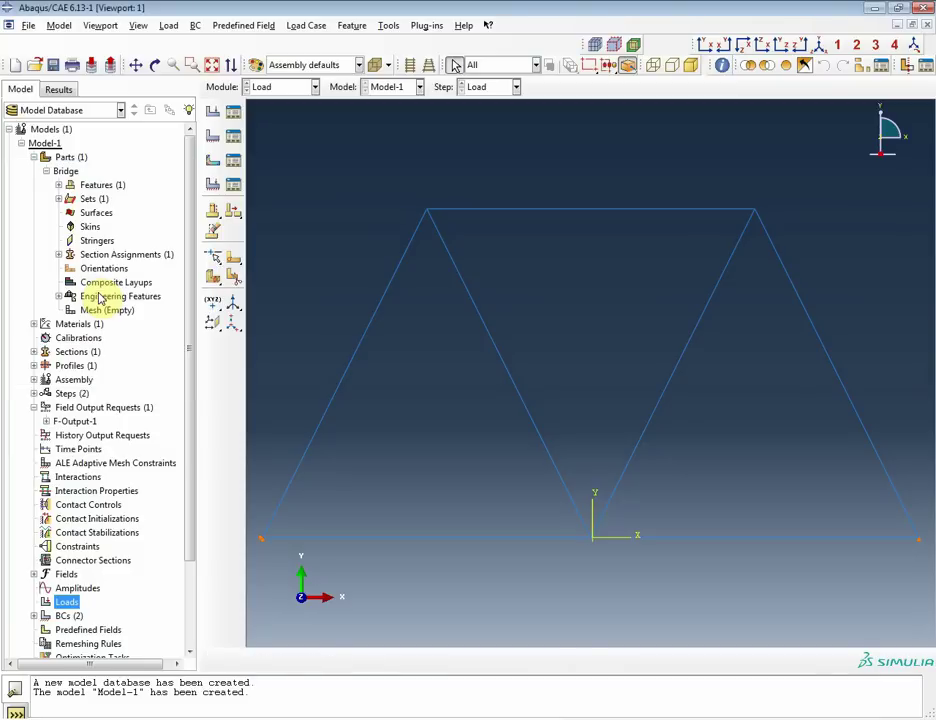
Create a uniform mechanical line load in the Load step on both bottom chord members, with Component 2 set to -1000
{"action": "double_click", "coordinate": [67, 602]}
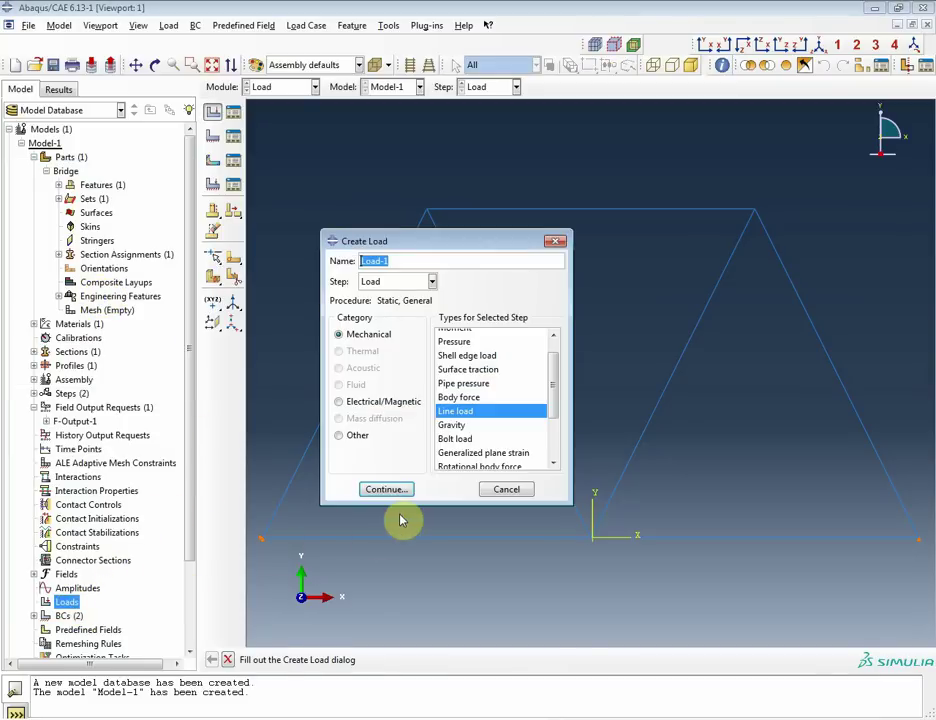
{"action": "left_click", "coordinate": [386, 490]}
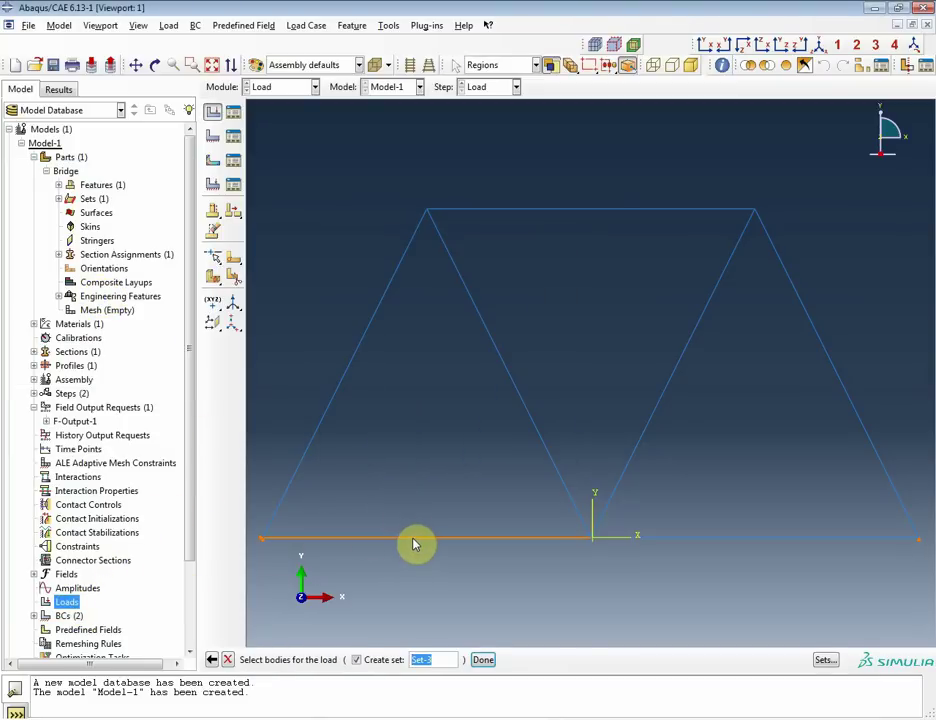
{"action": "left_click", "coordinate": [414, 542]}
{"action": "left_click", "coordinate": [716, 543], "text": "shift"}
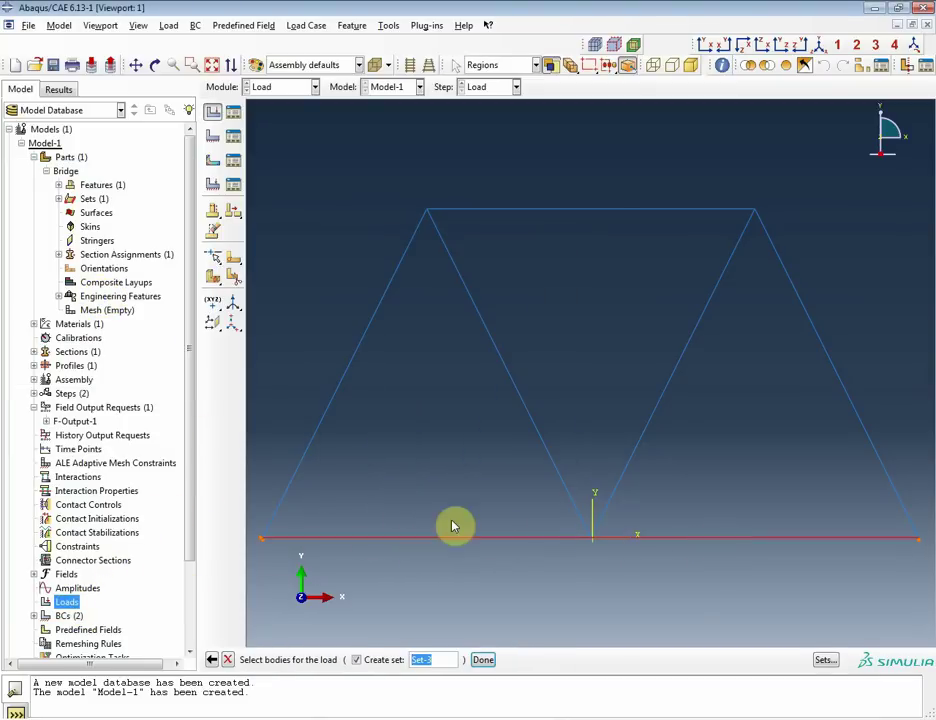
{"action": "middle_click", "coordinate": [453, 510]}
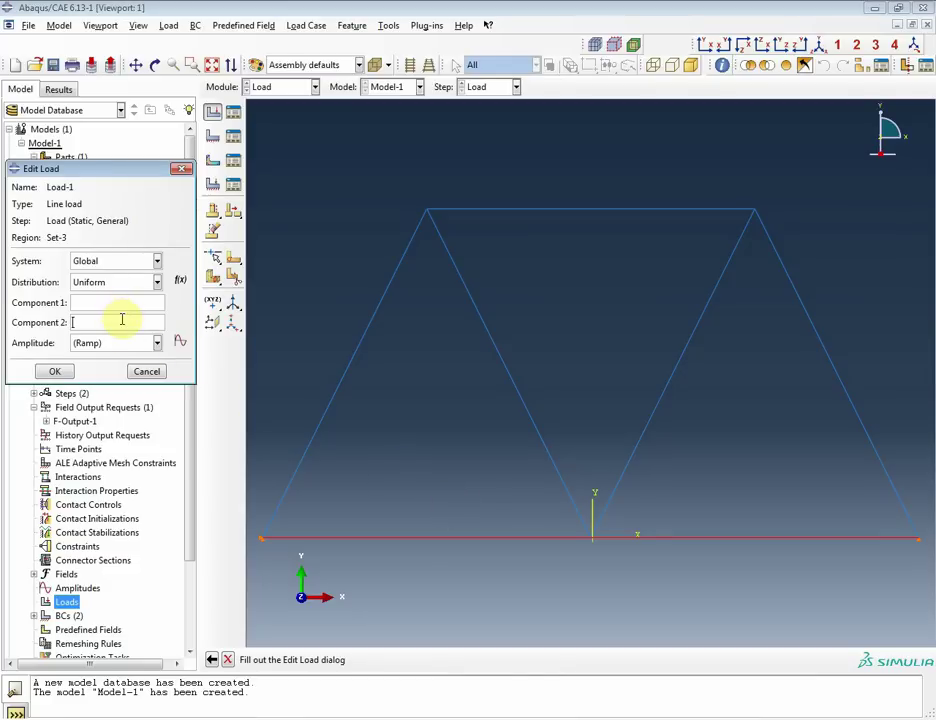
{"action": "left_click", "coordinate": [138, 322]}
{"action": "type", "text": "-1000"}
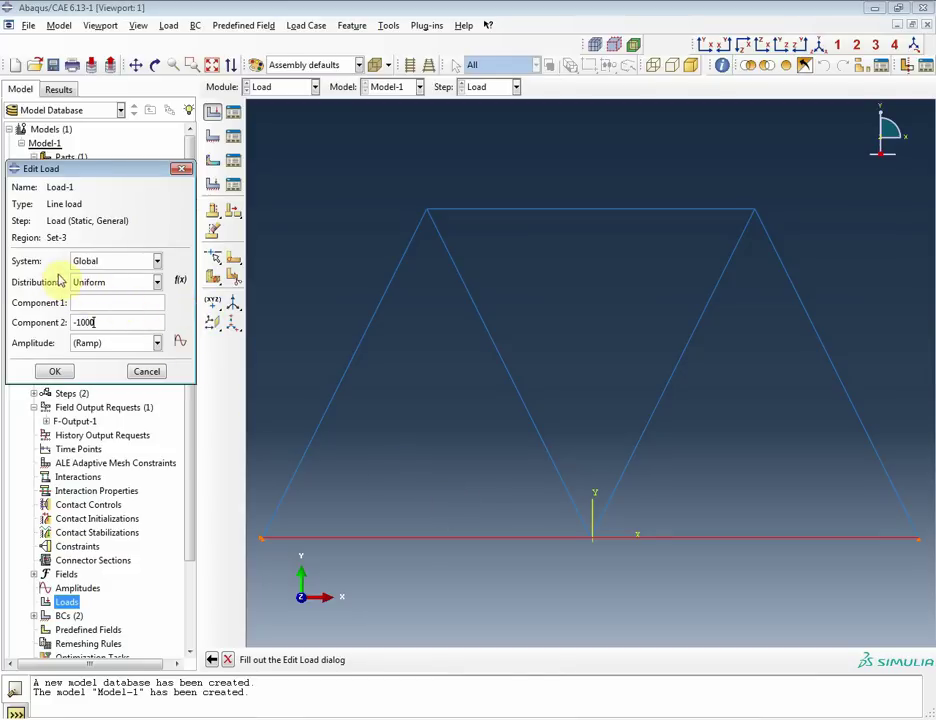
{"action": "left_click", "coordinate": [53, 372]}
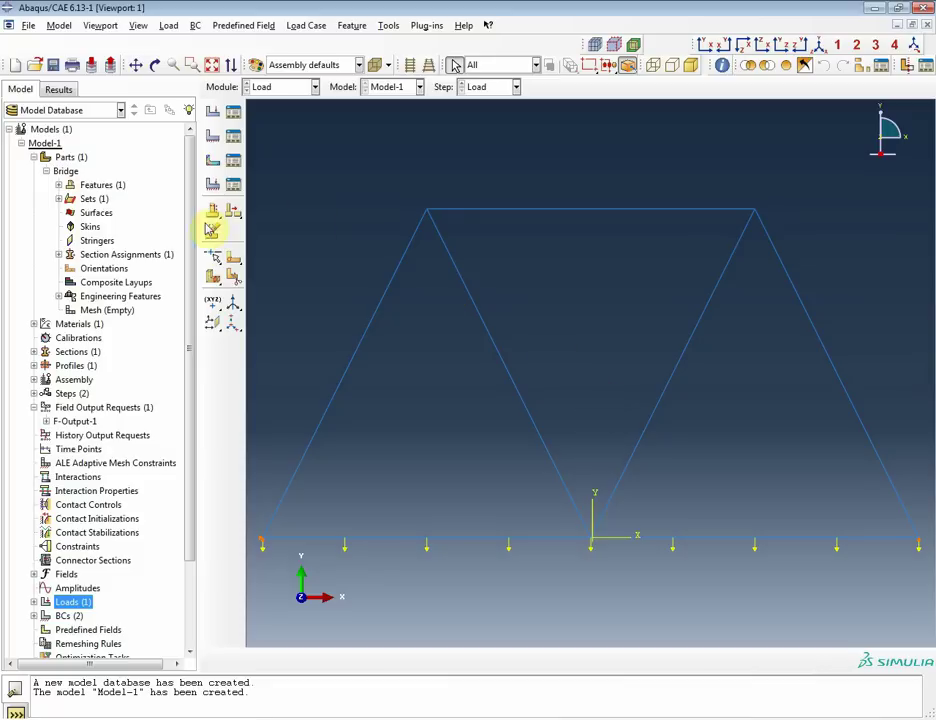
Assign the standard, linear, shear-flexible beam element type B21 to all members of the Bridge part for meshing
{"action": "left_click", "coordinate": [93, 312]}
{"action": "double_click", "coordinate": [93, 312]}
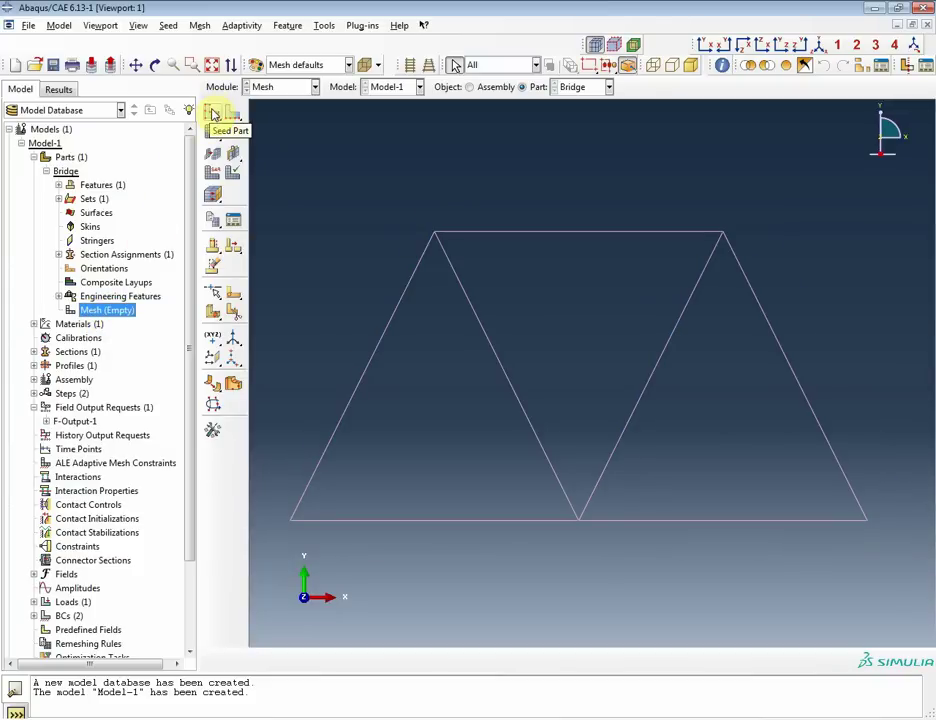
{"action": "left_click", "coordinate": [212, 174]}
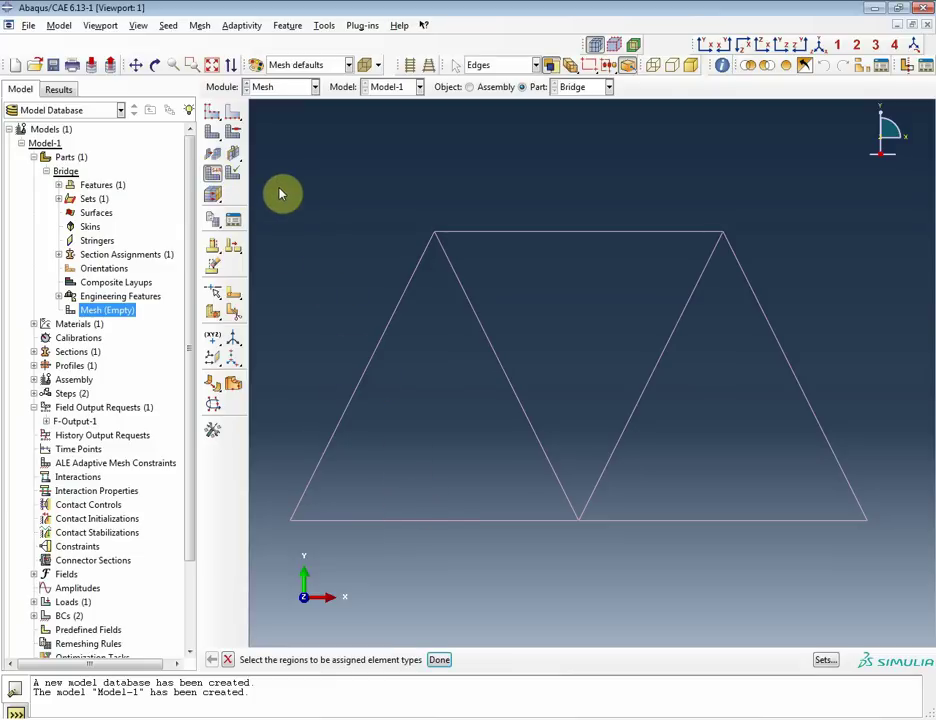
{"action": "left_click_drag", "start_coordinate": [275, 170], "coordinate": [894, 583]}
{"action": "middle_click", "coordinate": [689, 472]}
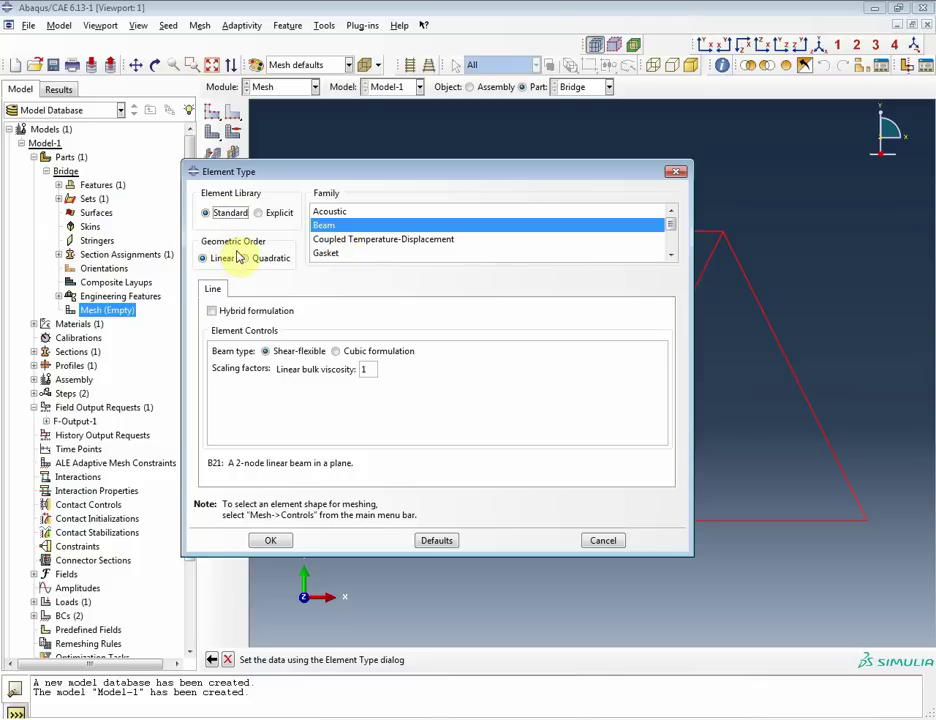
{"action": "left_click", "coordinate": [281, 543]}
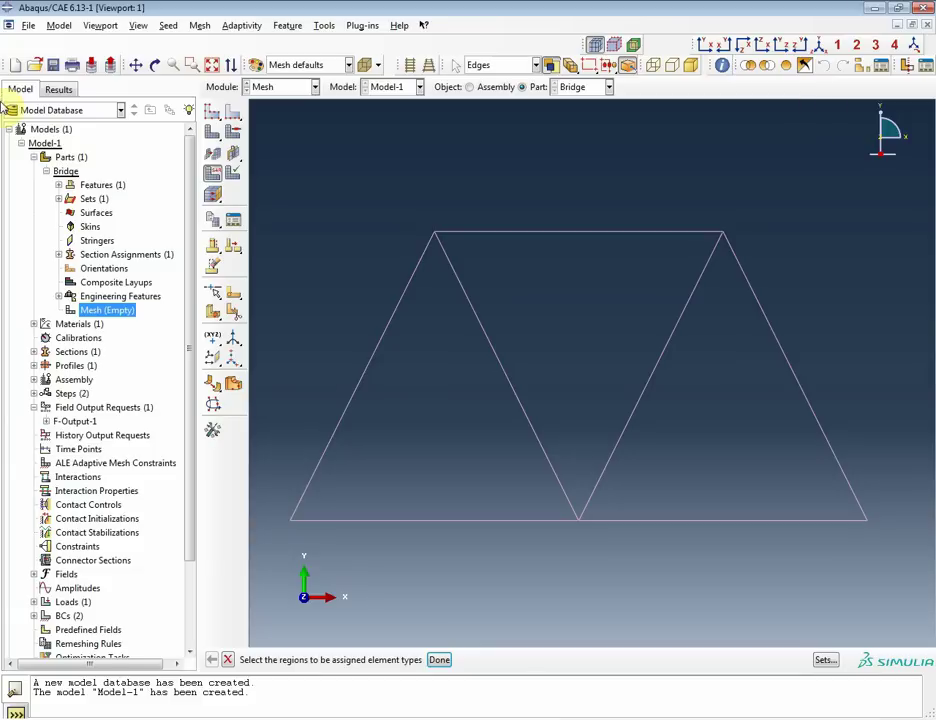
Seed the top chord and the four diagonal members by number with 5 elements each and no bias
{"action": "left_click", "coordinate": [234, 116]}
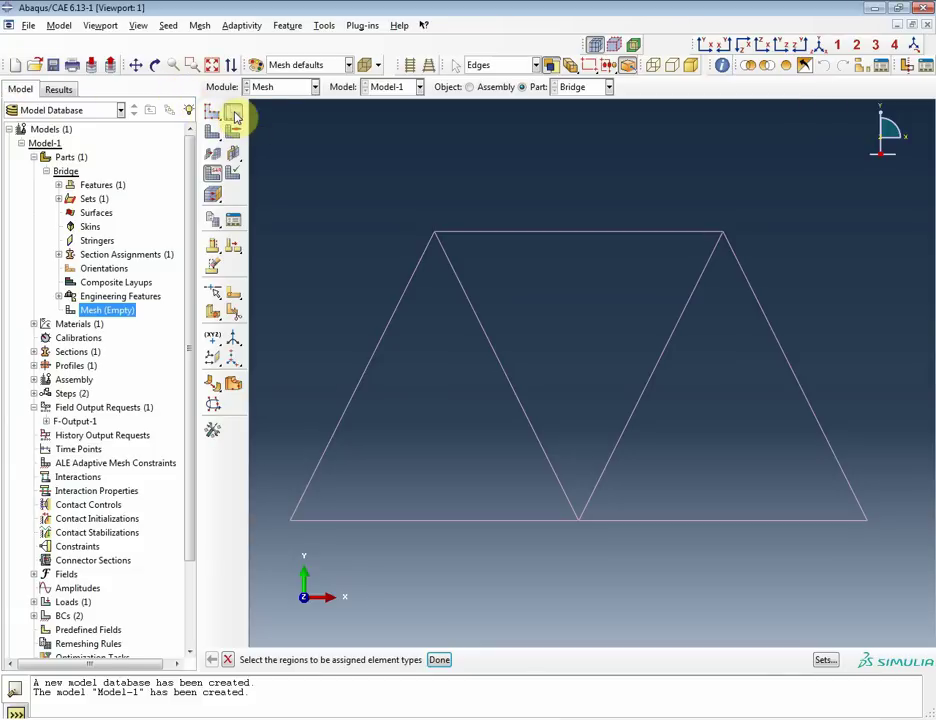
{"action": "mouse_move", "coordinate": [236, 117]}
{"action": "left_mouse_down"}
{"action": "mouse_move", "coordinate": [268, 118]}
{"action": "mouse_move", "coordinate": [253, 116]}
{"action": "left_mouse_up"}
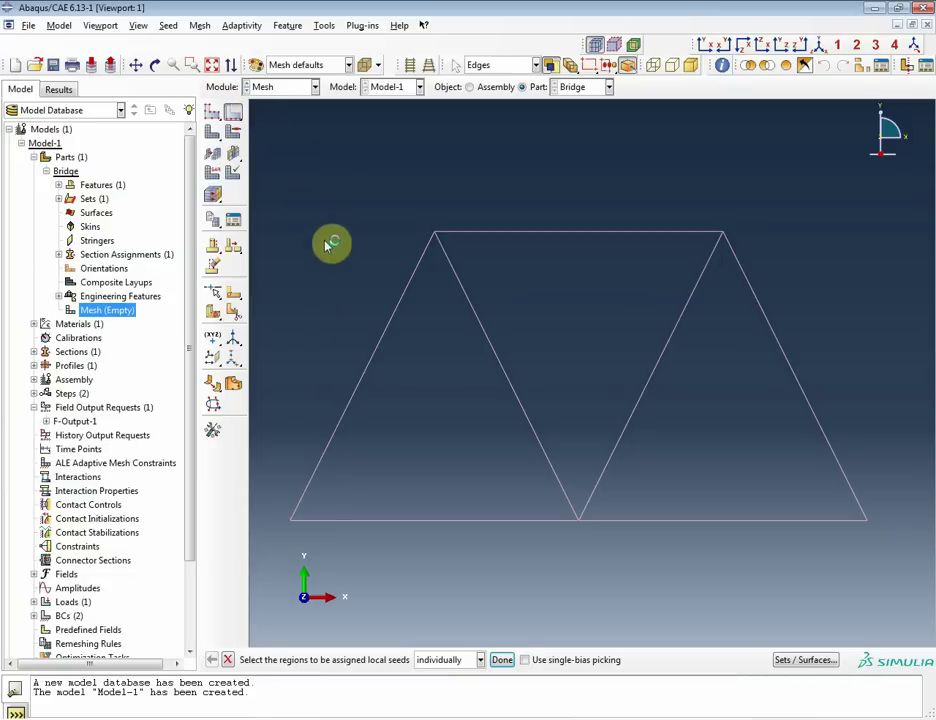
{"action": "left_click_drag", "start_coordinate": [324, 177], "coordinate": [858, 465]}
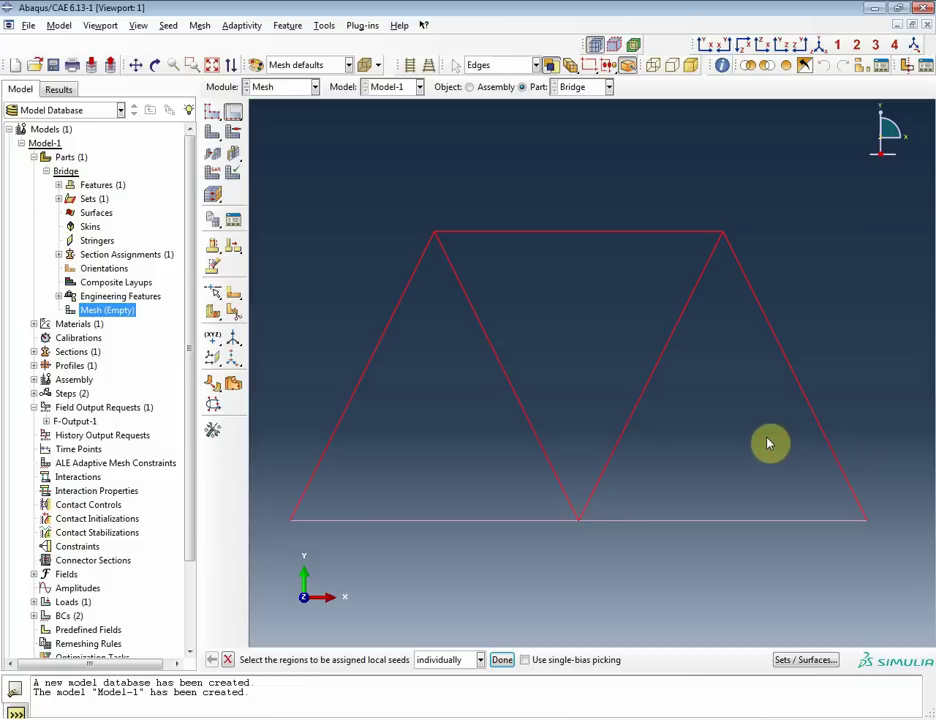
{"action": "middle_click", "coordinate": [697, 424]}
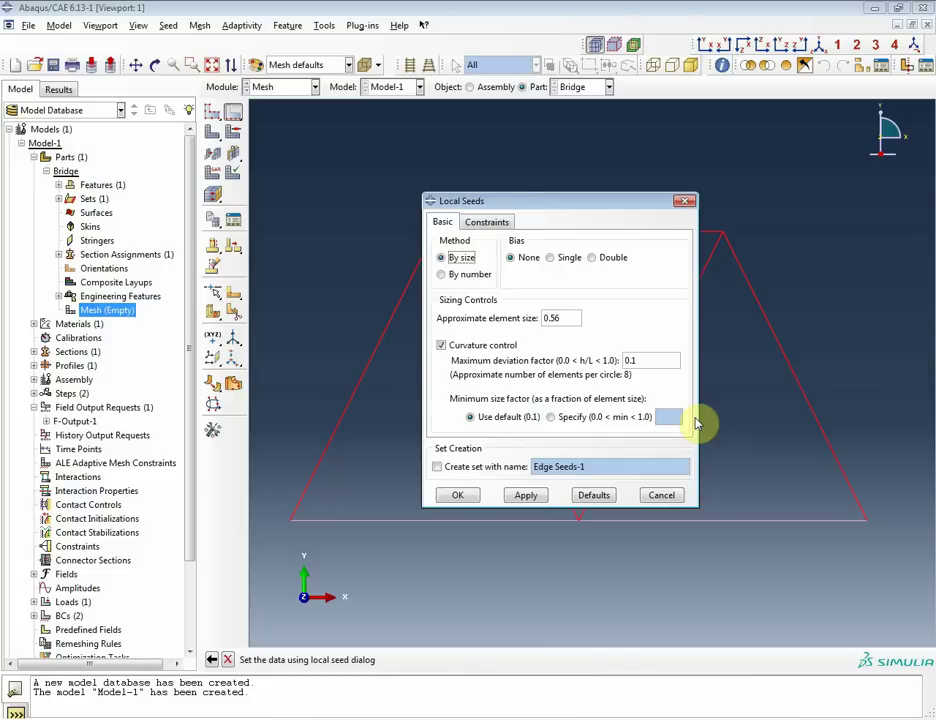
{"action": "left_click", "coordinate": [466, 275]}
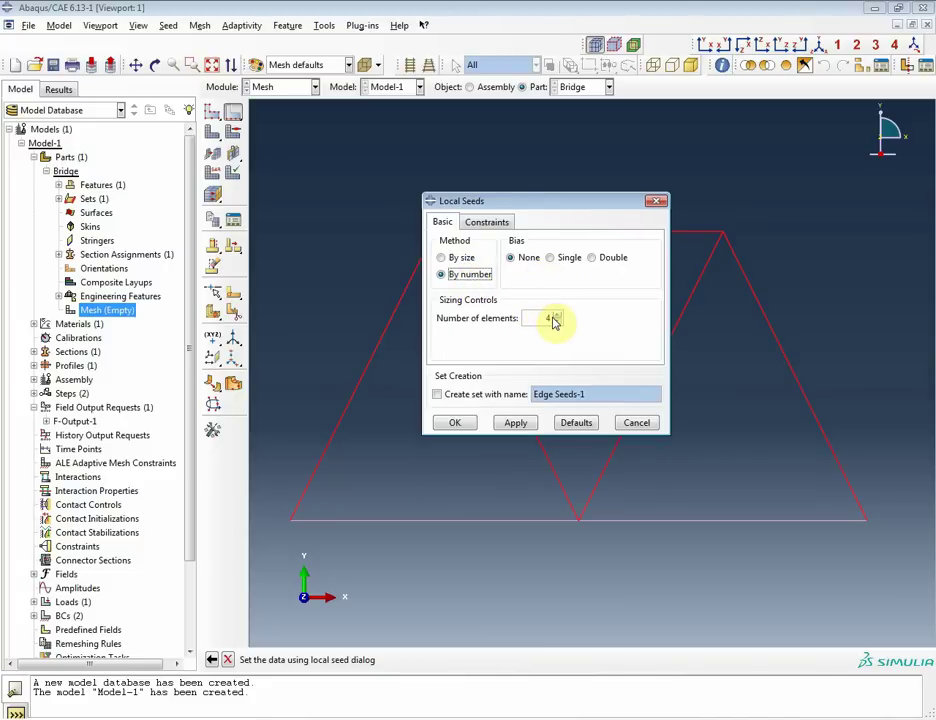
{"action": "left_click", "coordinate": [557, 316]}
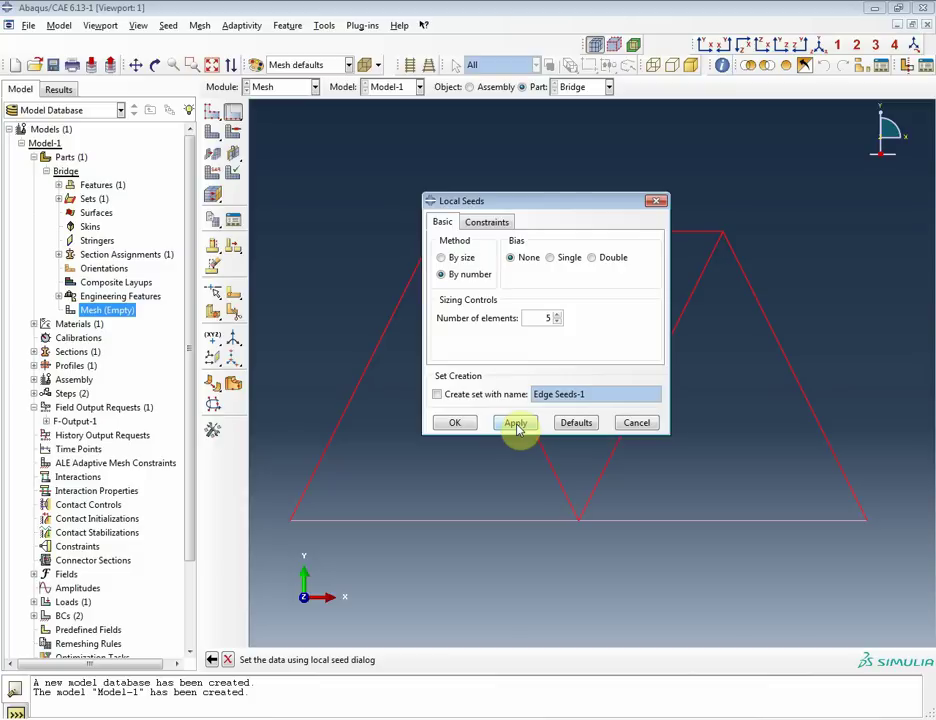
{"action": "left_click", "coordinate": [453, 423]}
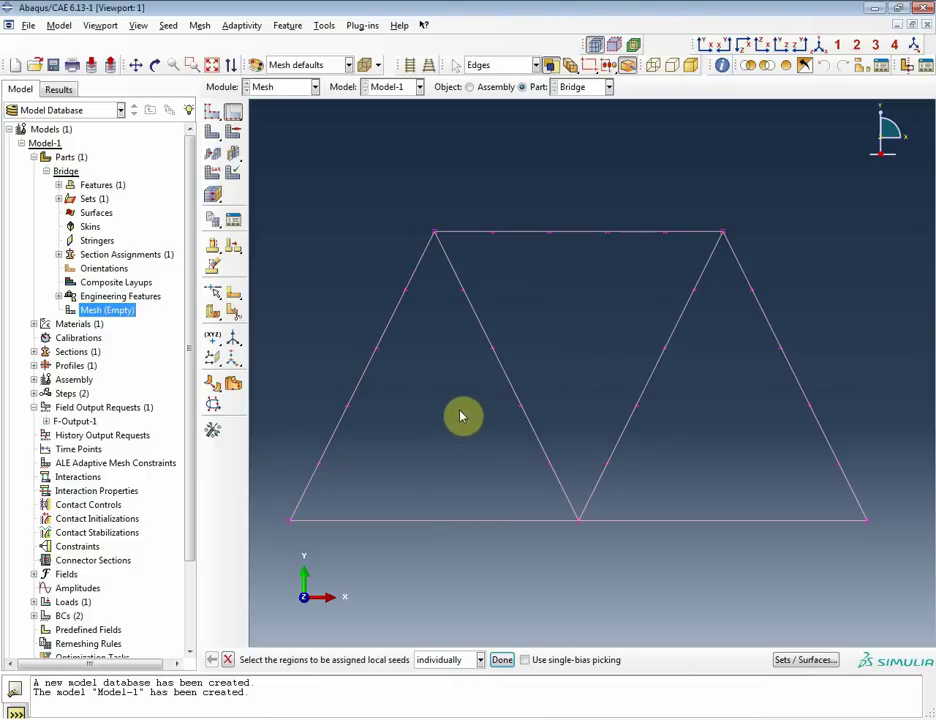
{"action": "left_click", "coordinate": [213, 113]}
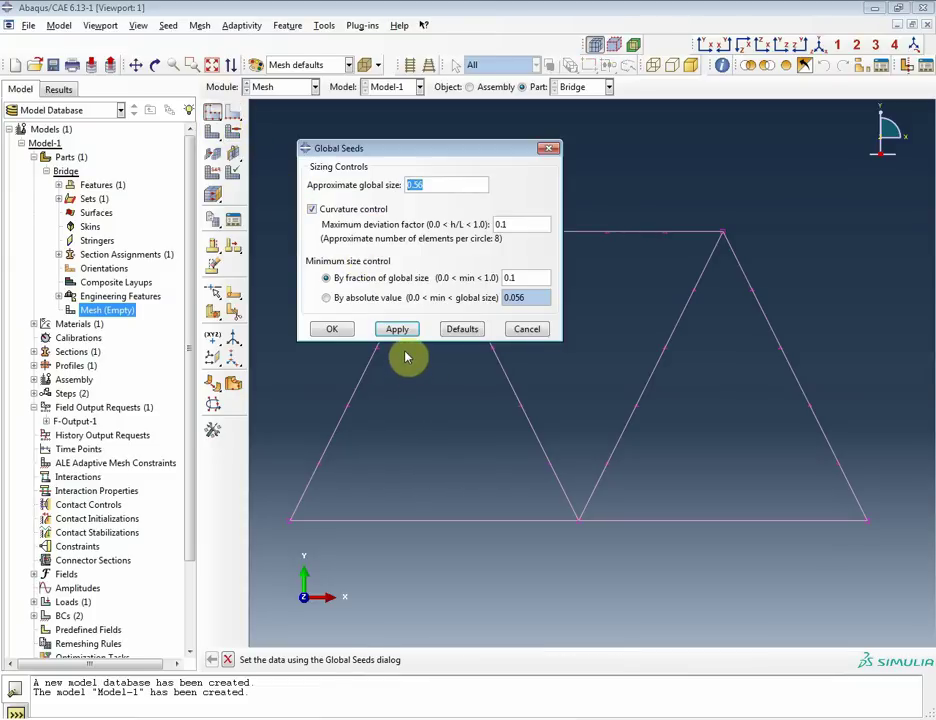
{"action": "left_click", "coordinate": [521, 333]}
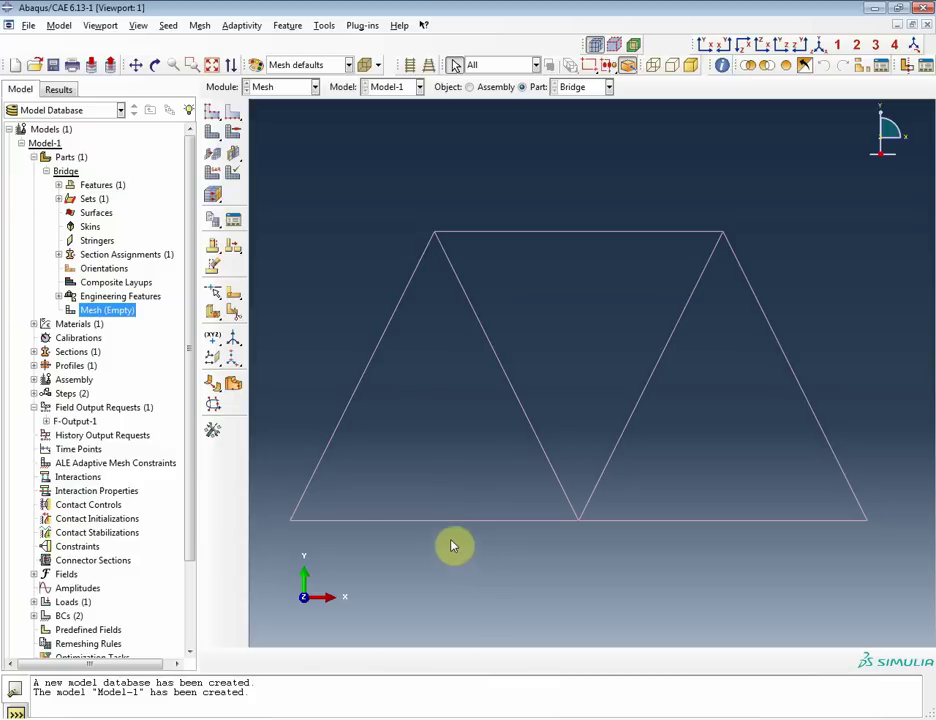
{"action": "left_click", "coordinate": [216, 120]}
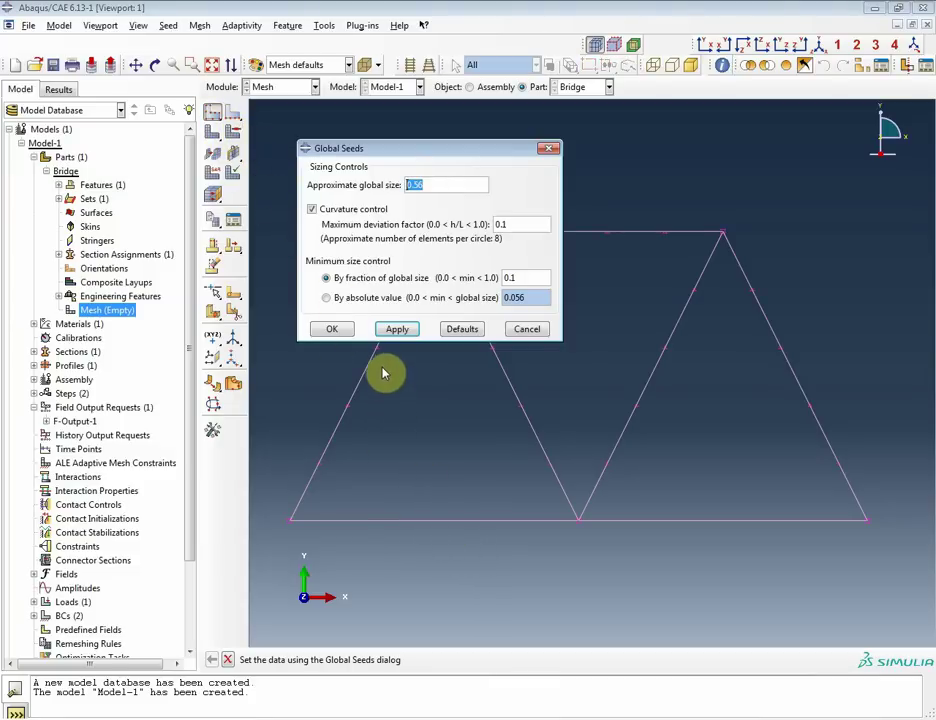
{"action": "left_click", "coordinate": [524, 331]}
Seed both bottom chord members by number with 10 elements each, and generate the mesh on the Bridge part
{"action": "left_click", "coordinate": [235, 113]}
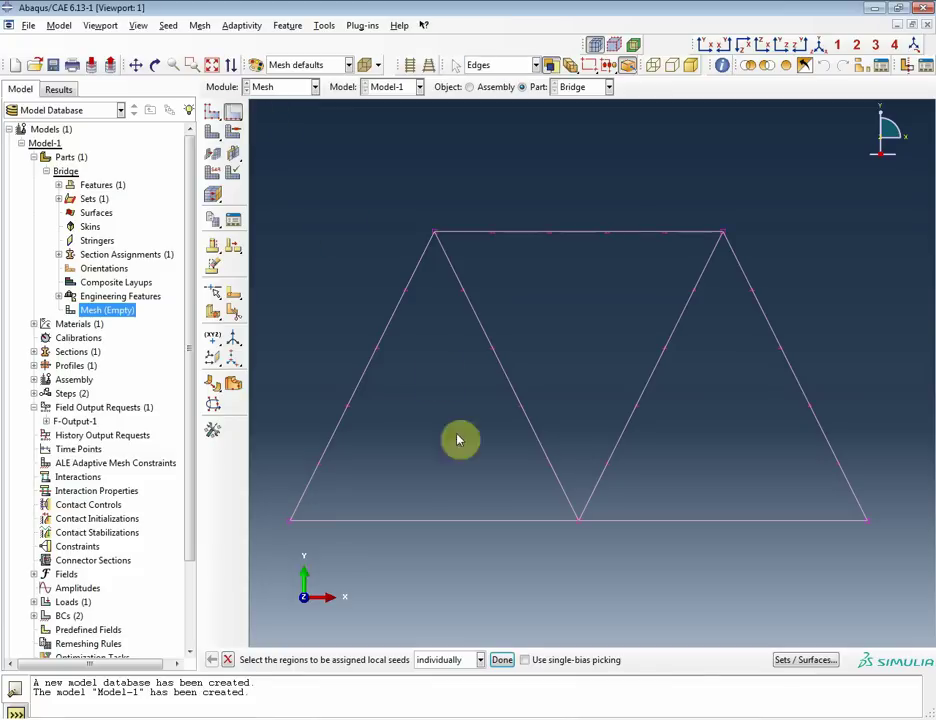
{"action": "left_click", "coordinate": [464, 527]}
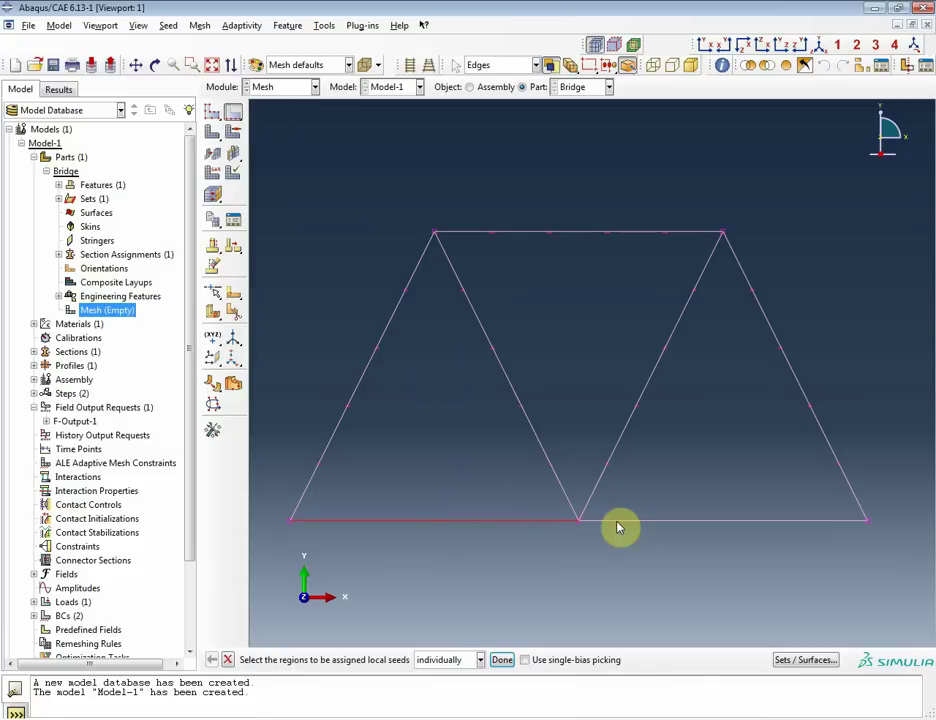
{"action": "left_click", "coordinate": [657, 527], "text": "shift"}
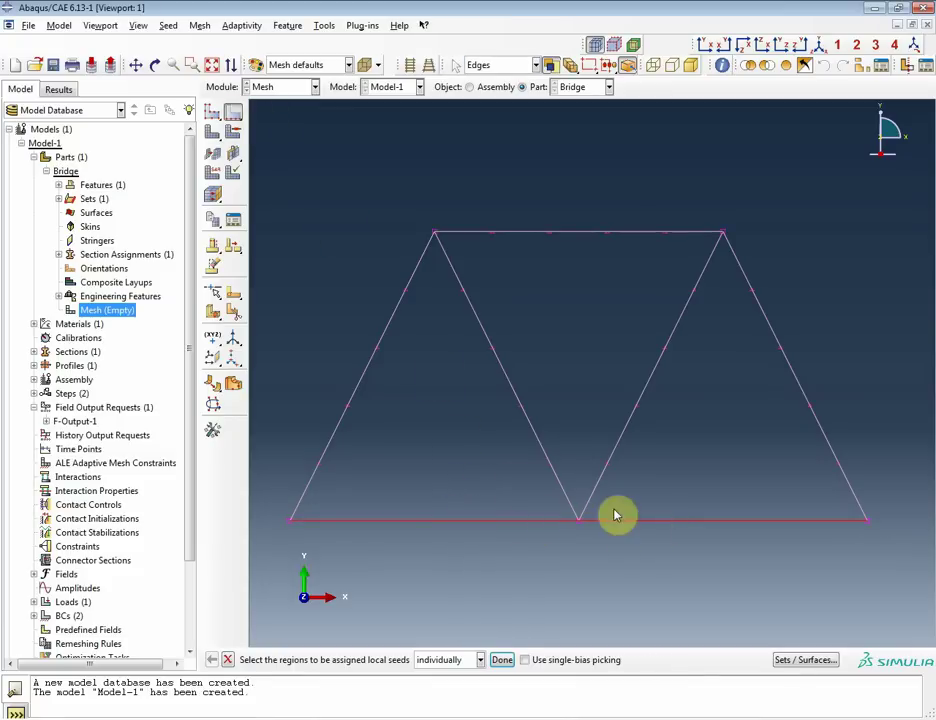
{"action": "middle_click", "coordinate": [423, 422]}
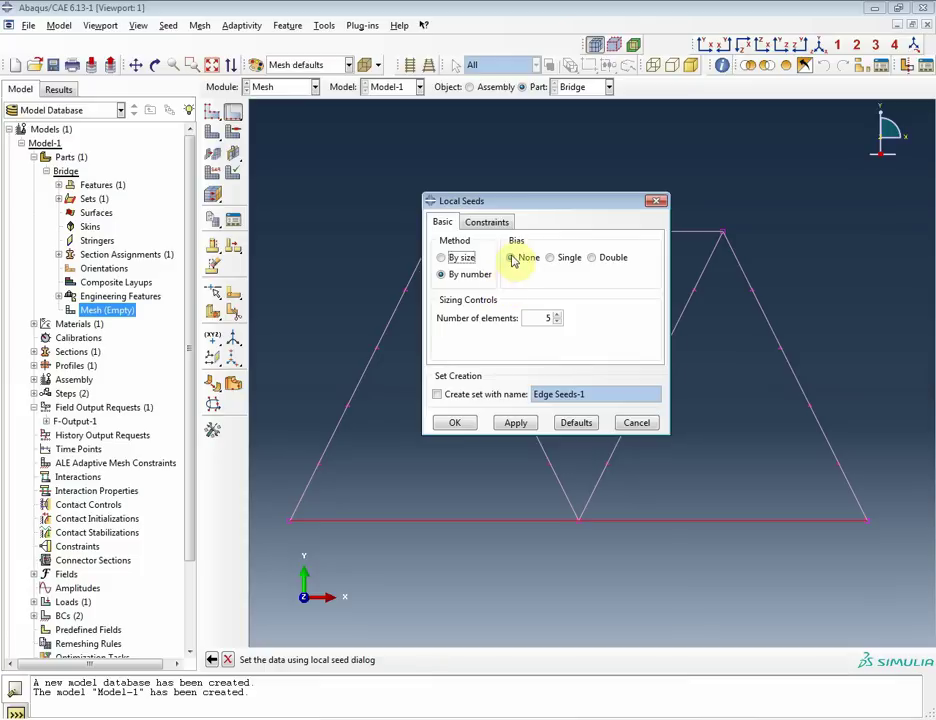
{"action": "left_click", "coordinate": [557, 315]}
{"action": "left_click", "coordinate": [456, 424]}
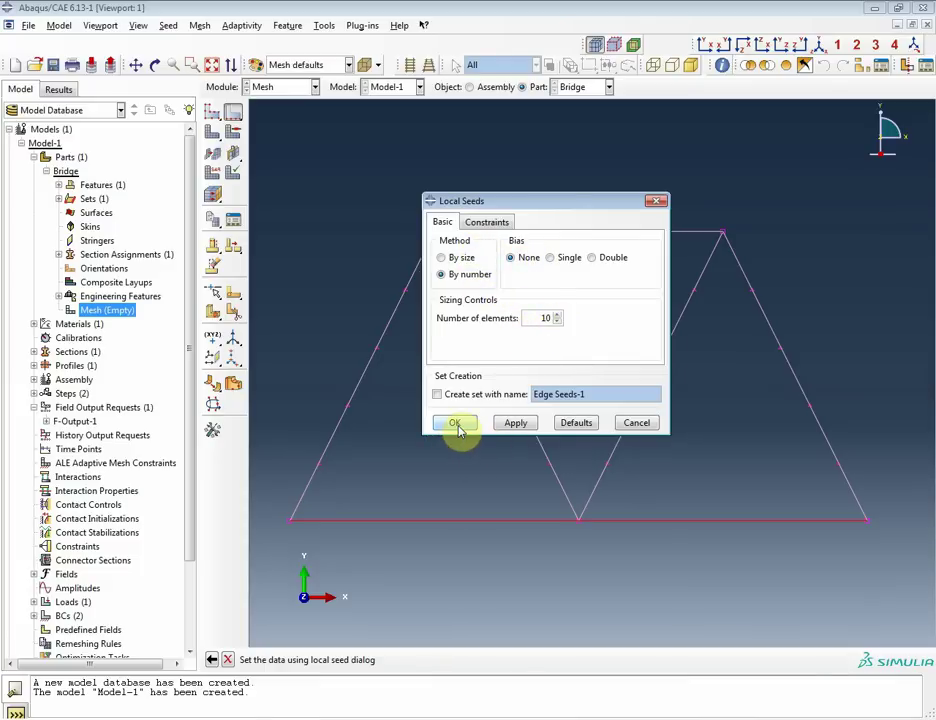
{"action": "left_click", "coordinate": [457, 424]}
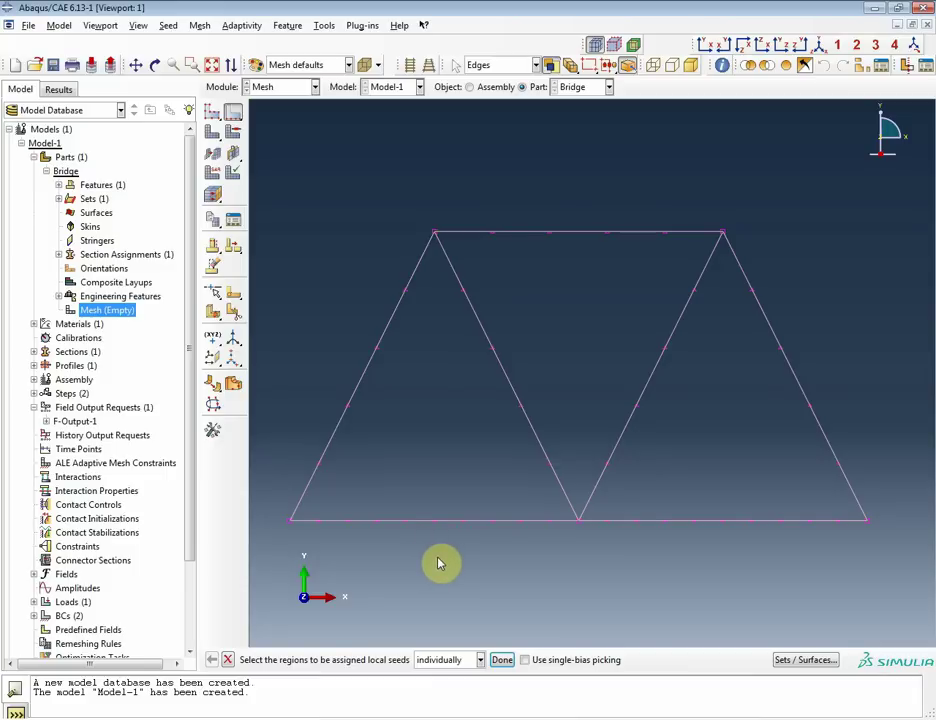
{"action": "left_click", "coordinate": [214, 136]}
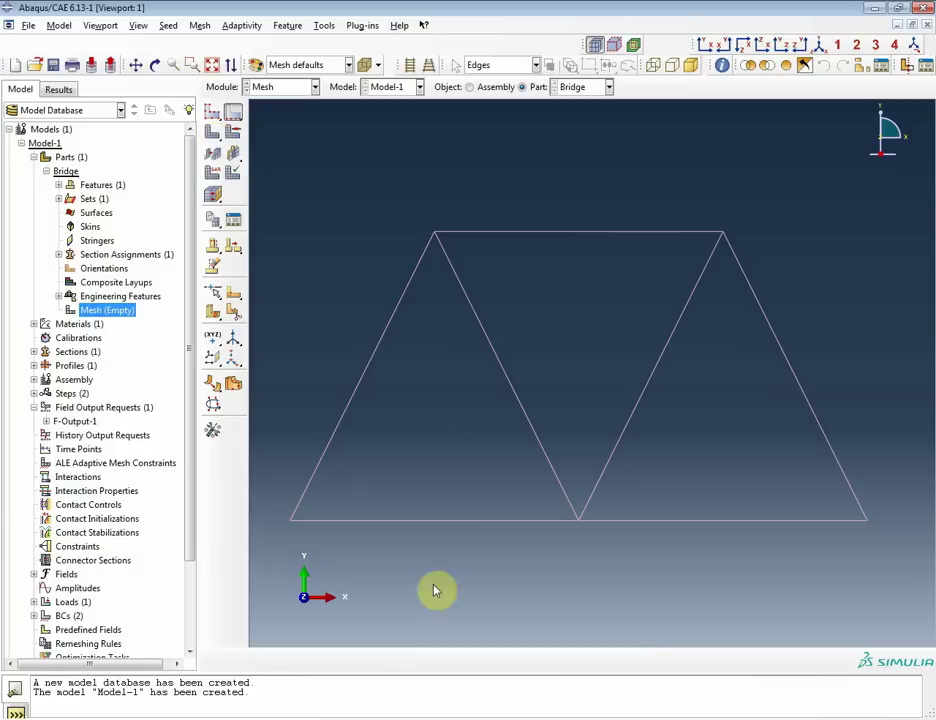
{"action": "left_click", "coordinate": [339, 663]}
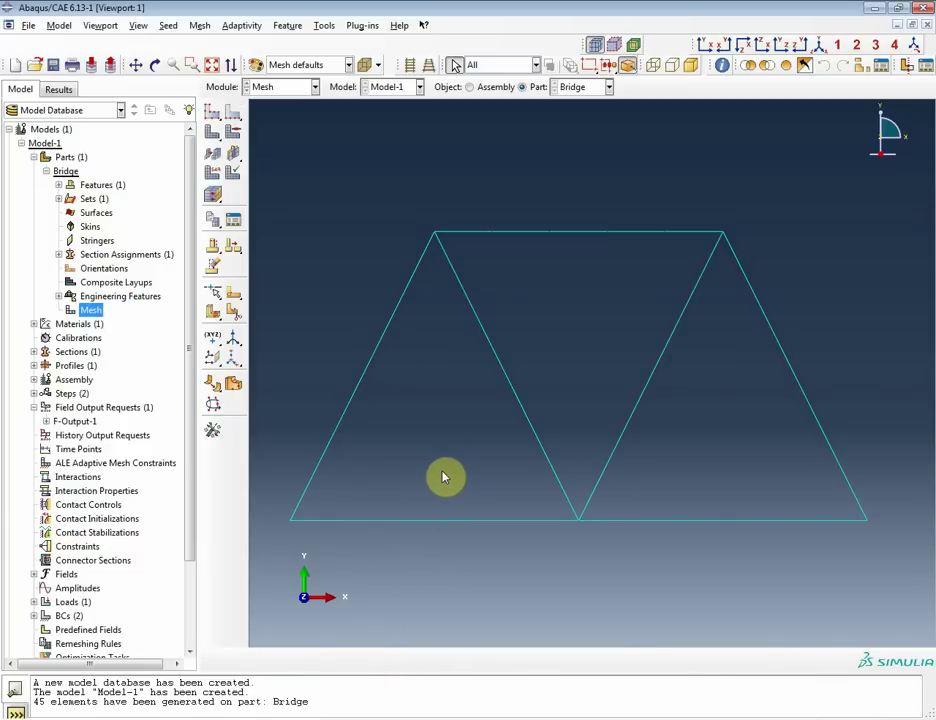
Enable rendering of beam profiles at scale factor 1 in the part display options
{"action": "left_click", "coordinate": [100, 25]}
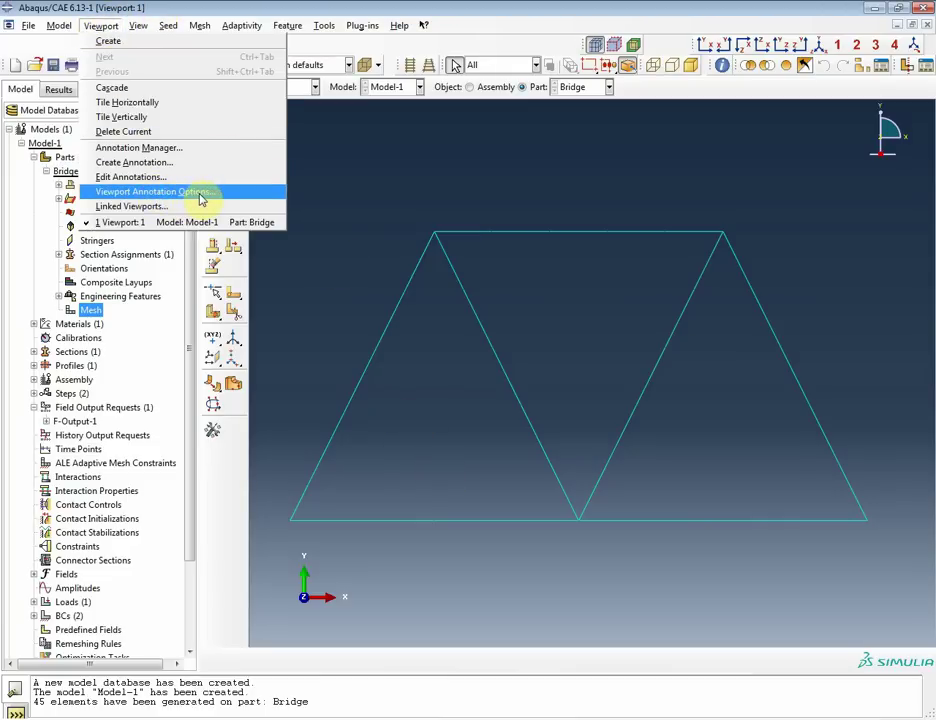
{"action": "mouse_move", "coordinate": [137, 28]}
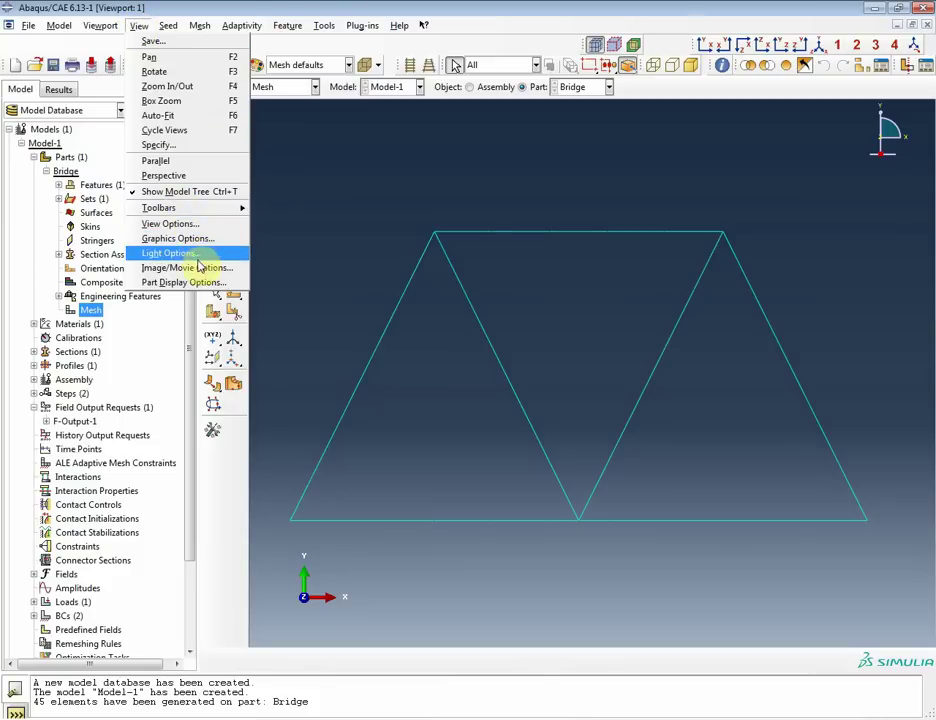
{"action": "left_click", "coordinate": [196, 283]}
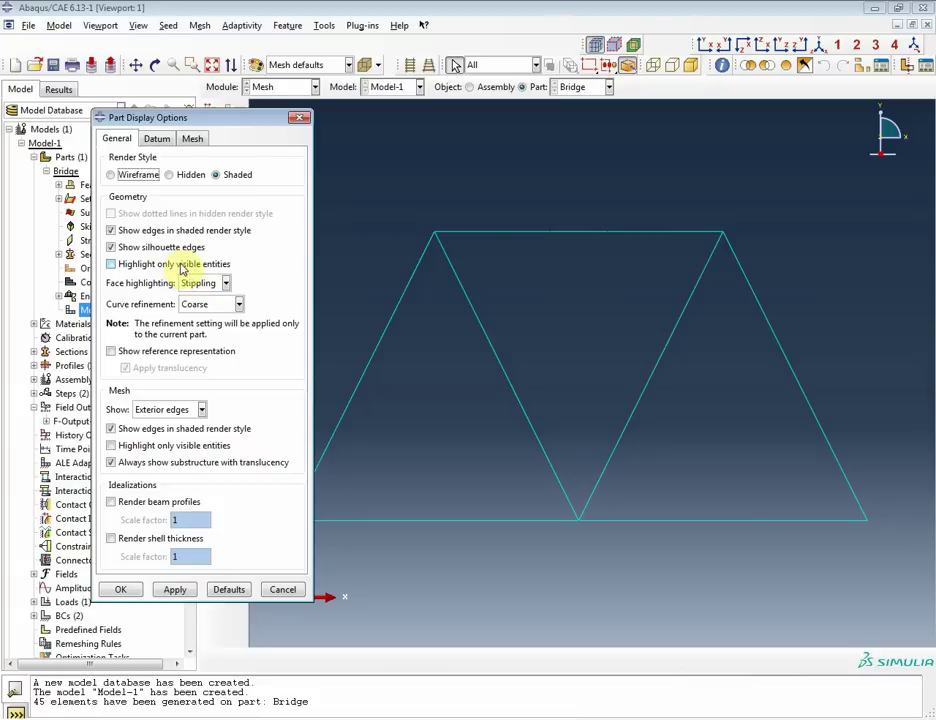
{"action": "left_click", "coordinate": [116, 502]}
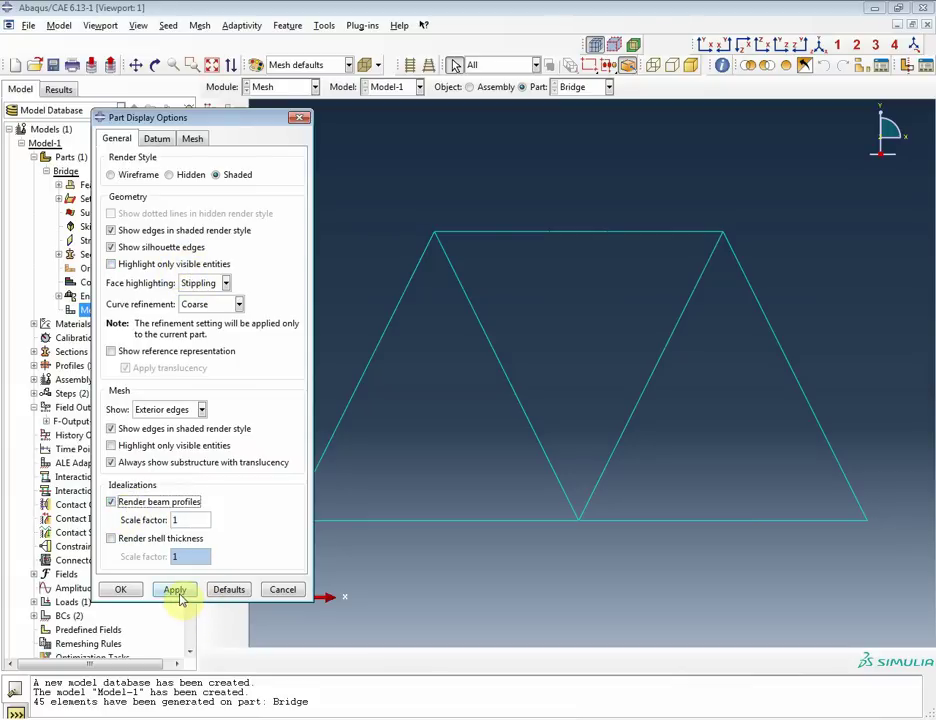
{"action": "left_click", "coordinate": [120, 589]}
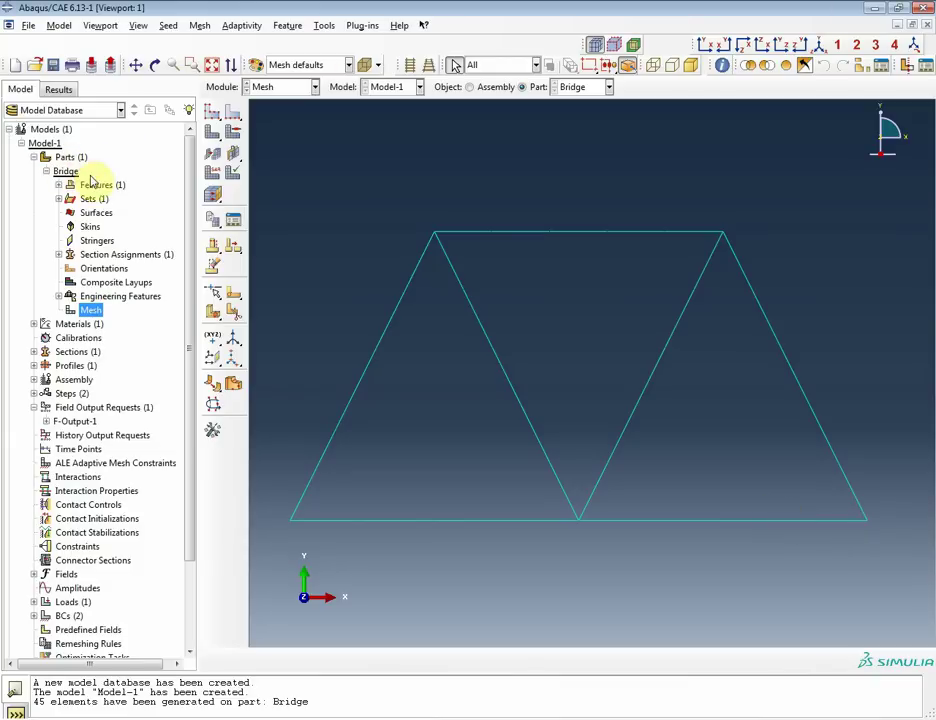
Assign a beam section orientation to all members of the Bridge part in the Property module, with n1 direction 0.0,0.0,-1.0
{"action": "left_click", "coordinate": [266, 87]}
{"action": "left_click", "coordinate": [274, 115]}
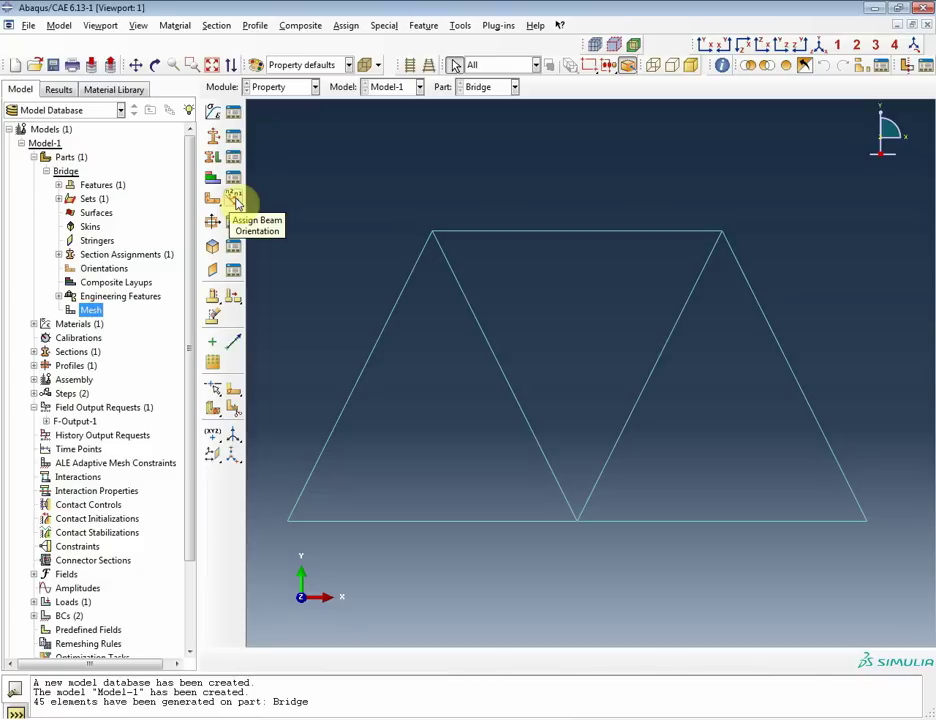
{"action": "left_click", "coordinate": [233, 199]}
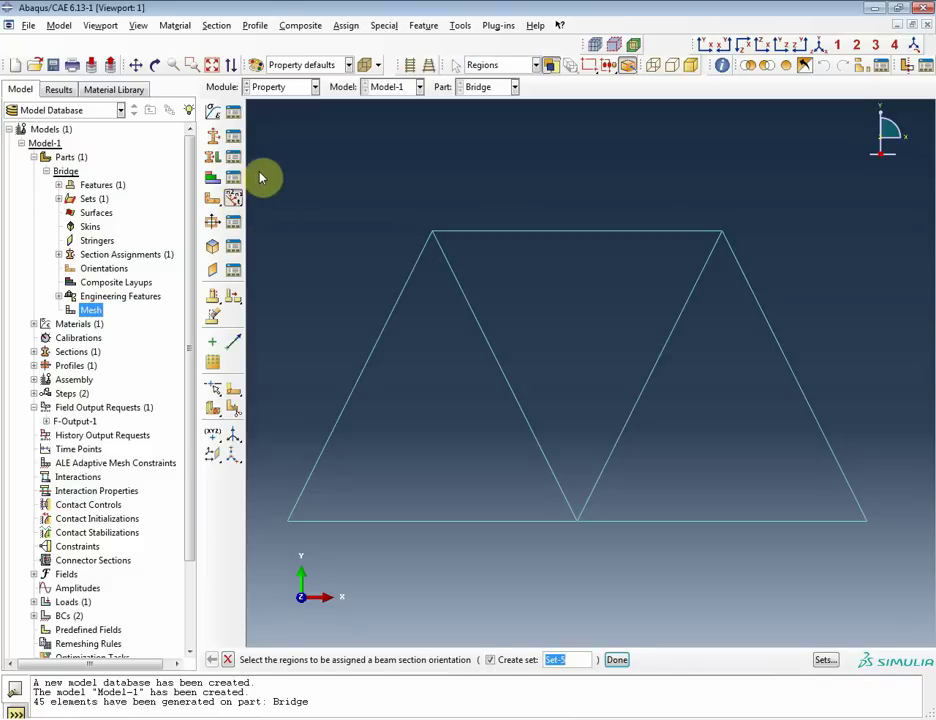
{"action": "left_click_drag", "start_coordinate": [260, 178], "coordinate": [886, 563]}
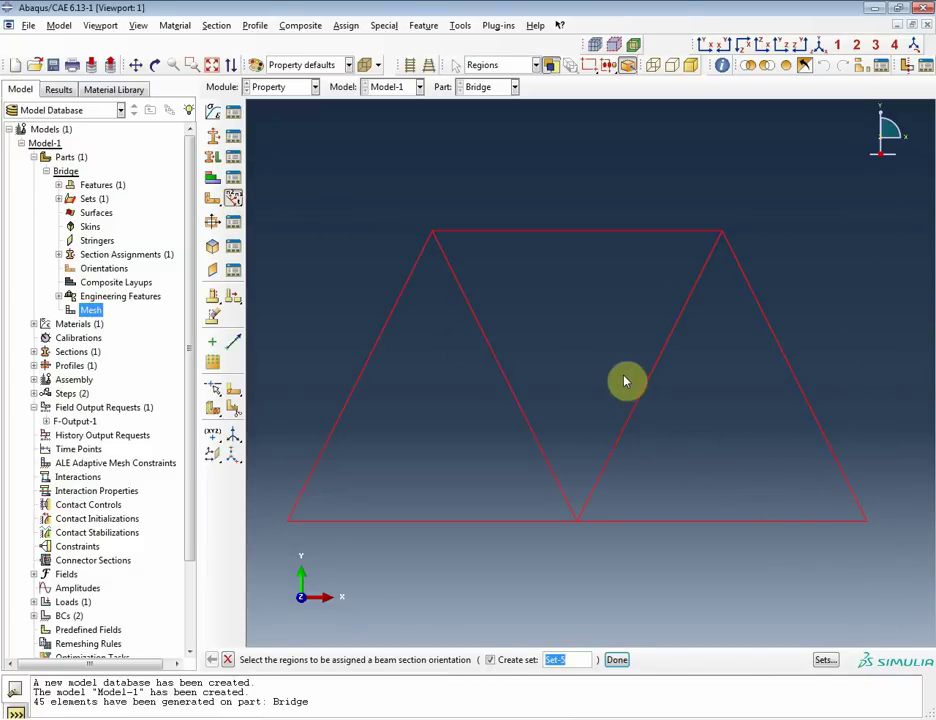
{"action": "middle_click", "coordinate": [596, 367]}
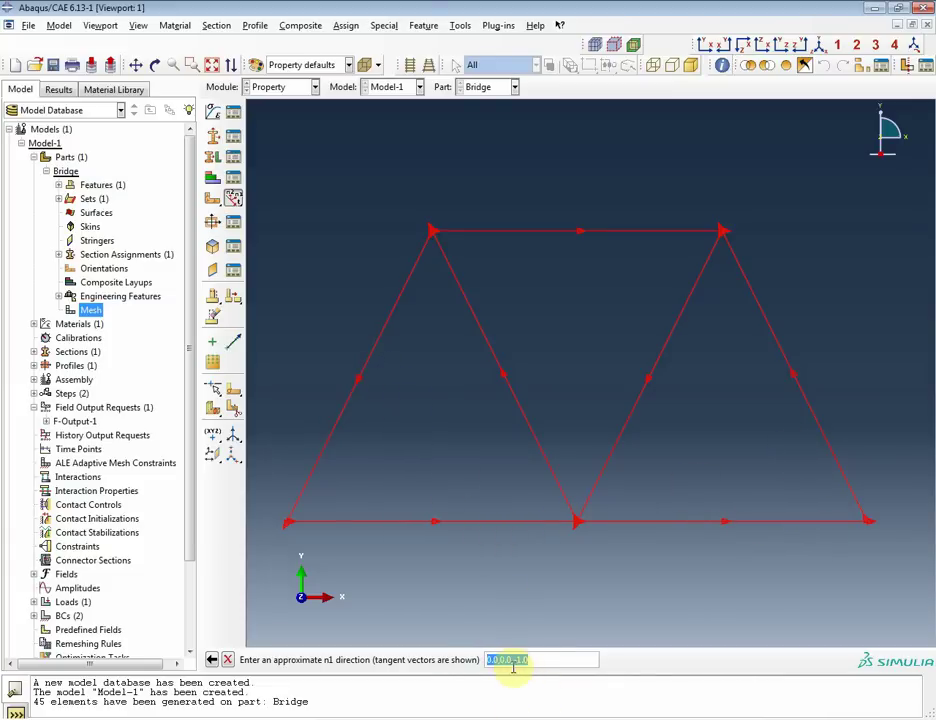
{"action": "key", "text": "Return"}
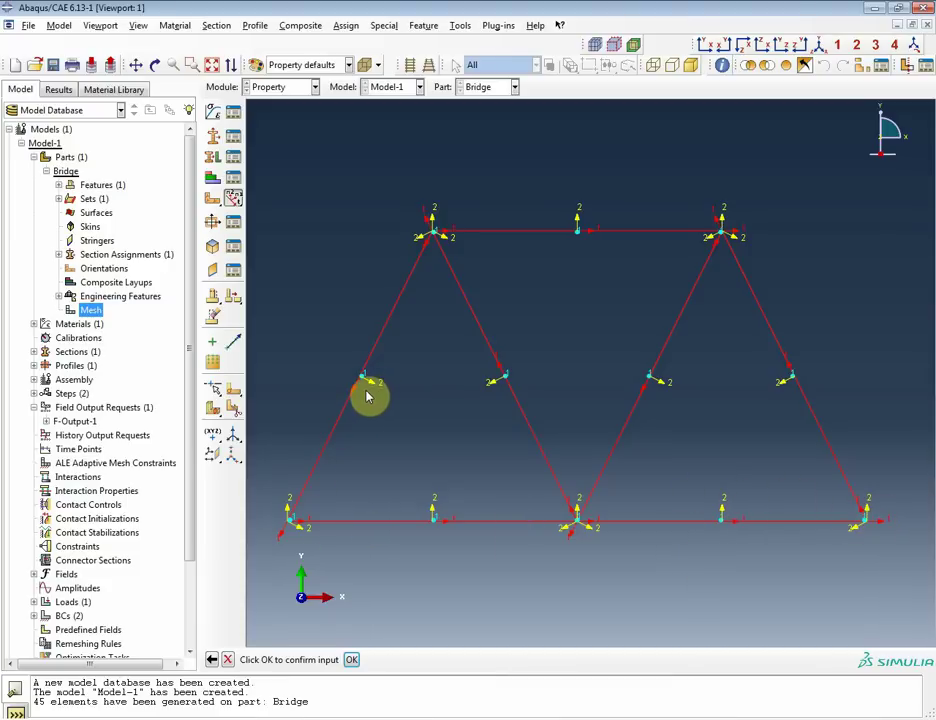
{"action": "left_click", "coordinate": [352, 660]}
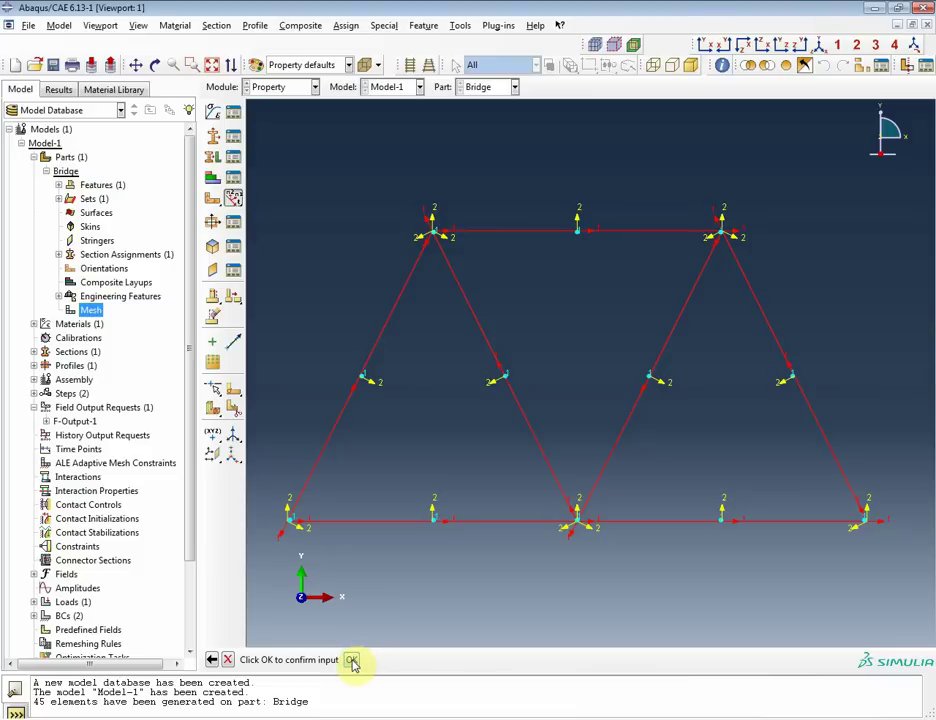
{"action": "left_click", "coordinate": [352, 660]}
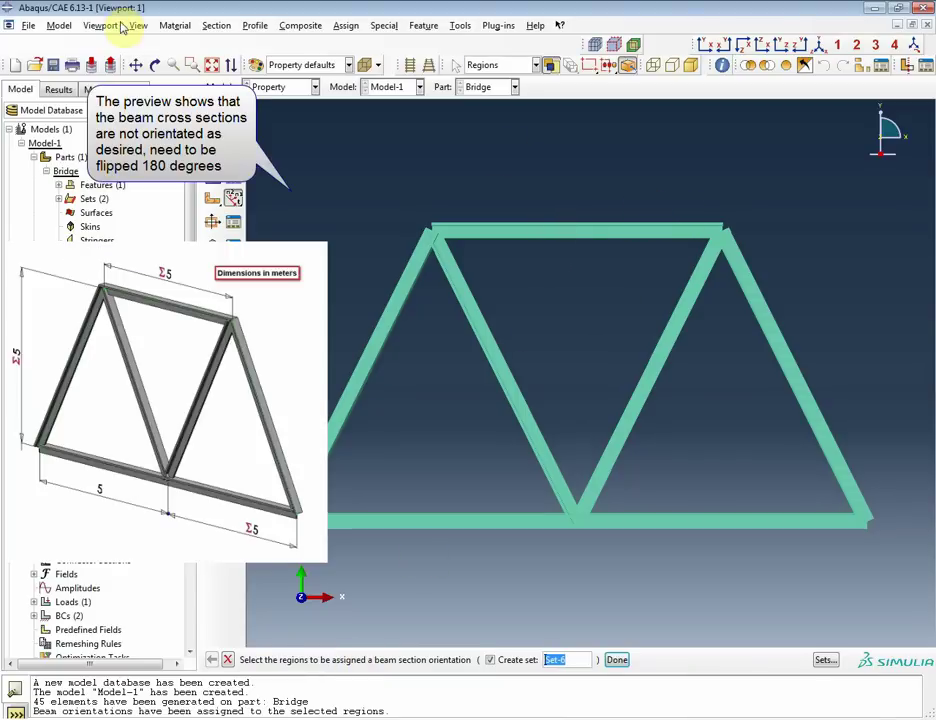
Flip the beam tangent direction of the truss's top chord member
{"action": "left_click", "coordinate": [155, 64]}
{"action": "left_click_drag", "start_coordinate": [543, 288], "coordinate": [673, 390]}
{"action": "key", "text": "Escape"}
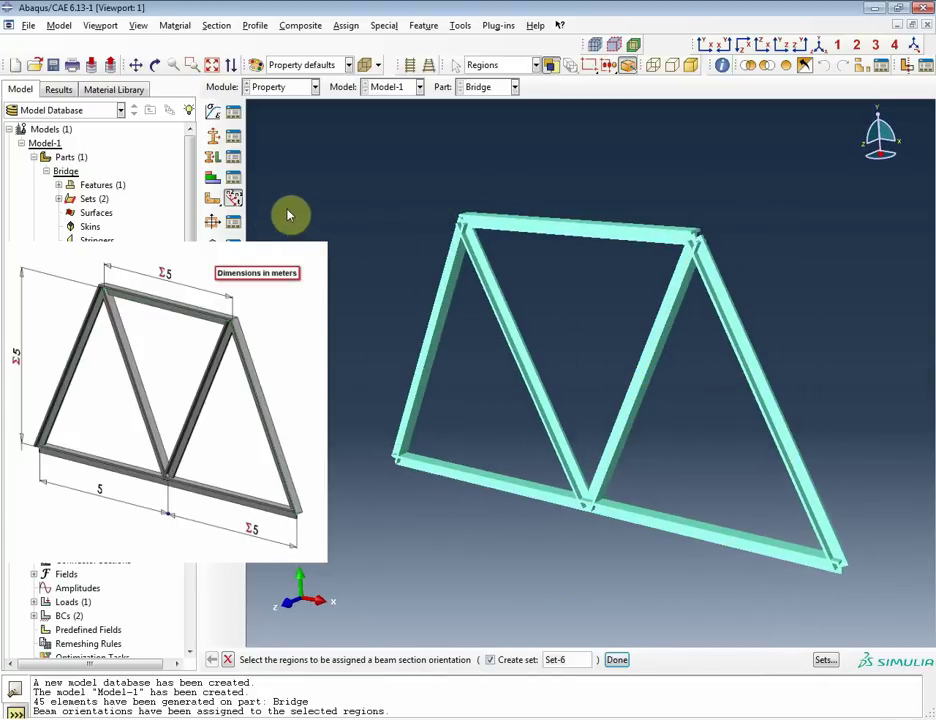
{"action": "left_click_drag", "start_coordinate": [235, 198], "coordinate": [278, 203]}
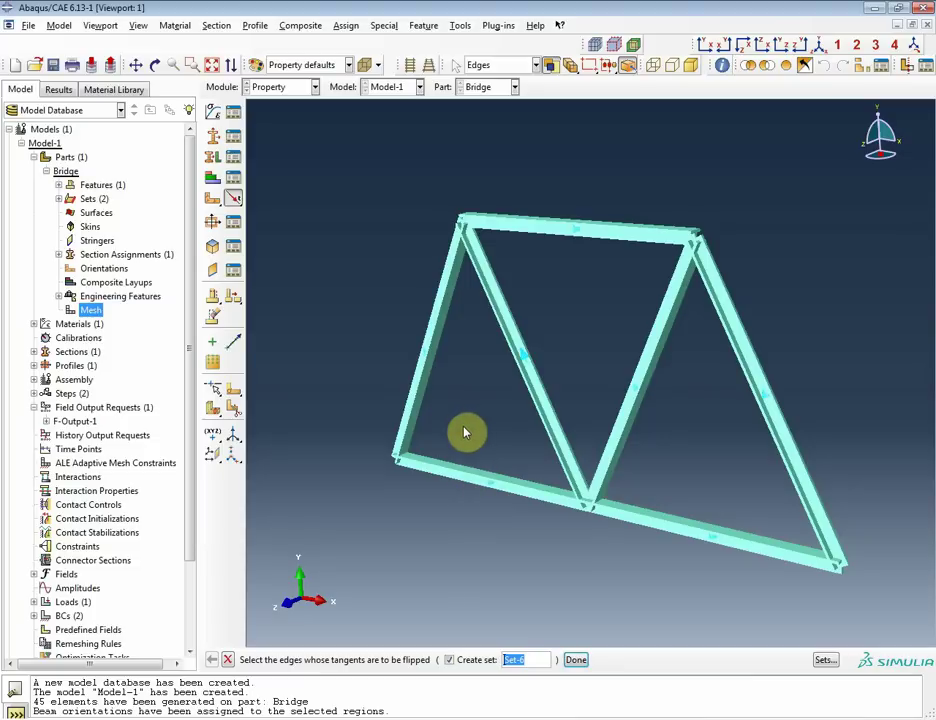
{"action": "left_click", "coordinate": [588, 235]}
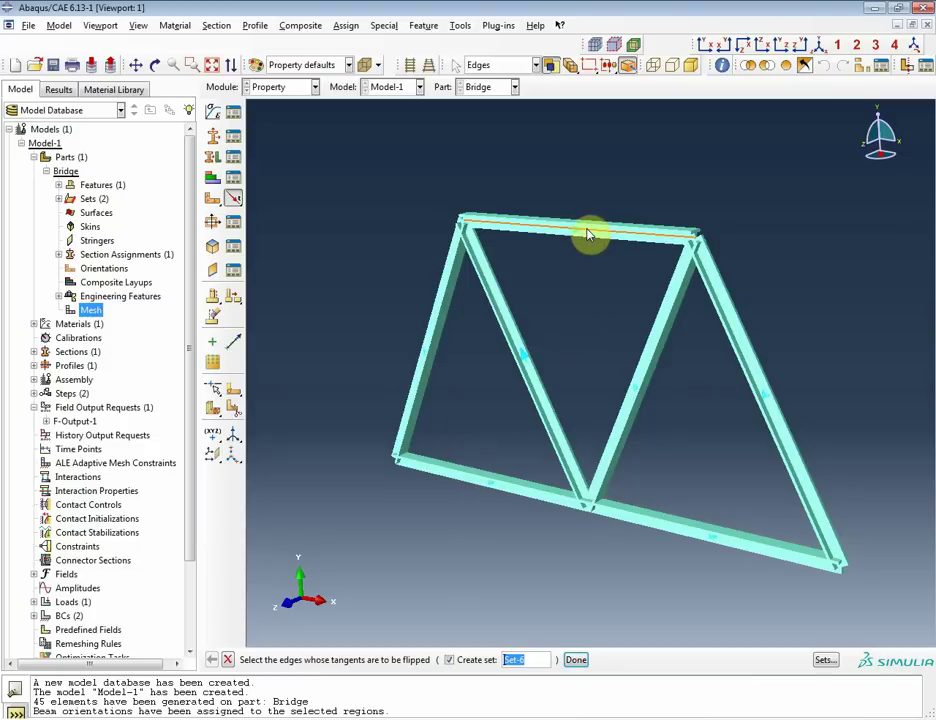
{"action": "middle_click", "coordinate": [579, 340]}
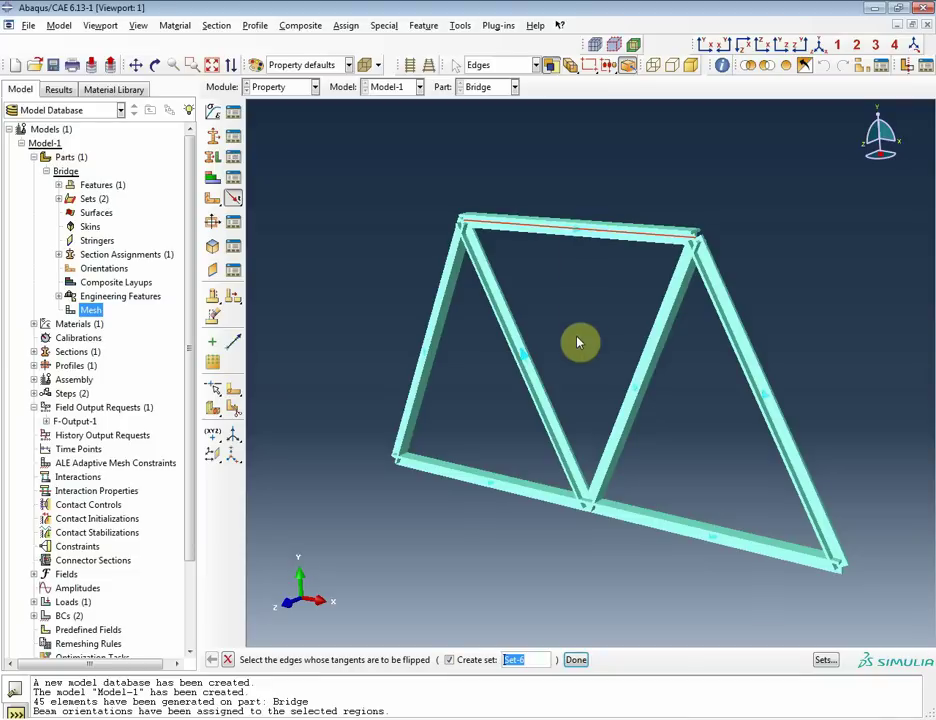
{"action": "left_click", "coordinate": [155, 64]}
{"action": "left_click_drag", "start_coordinate": [418, 238], "coordinate": [552, 395]}
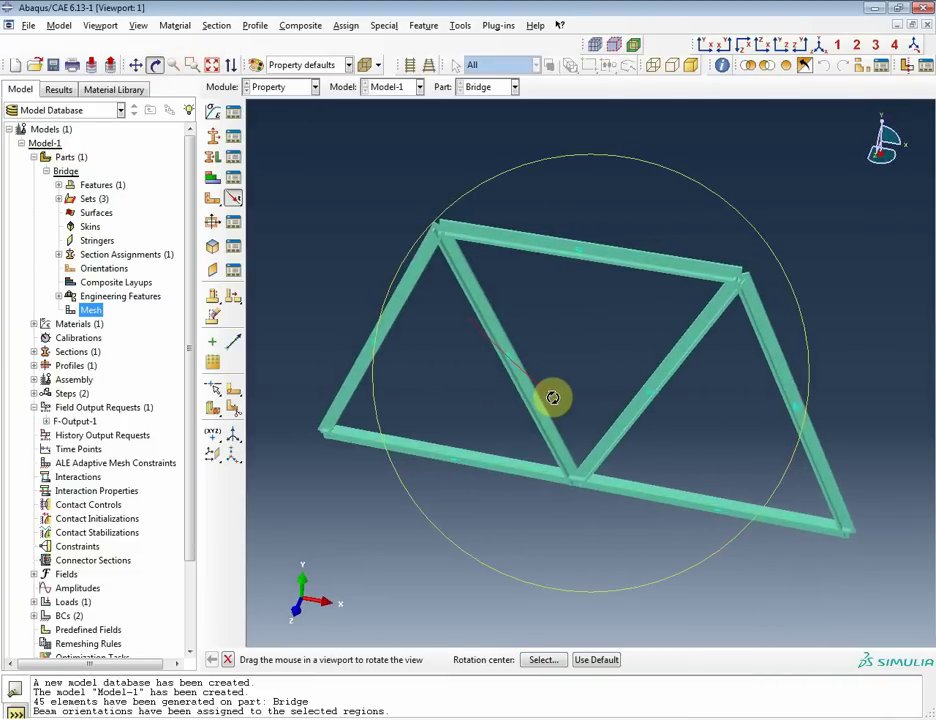
Flip the beam tangent directions of the truss's two inner diagonals and its right end diagonal
{"action": "key", "text": "Escape"}
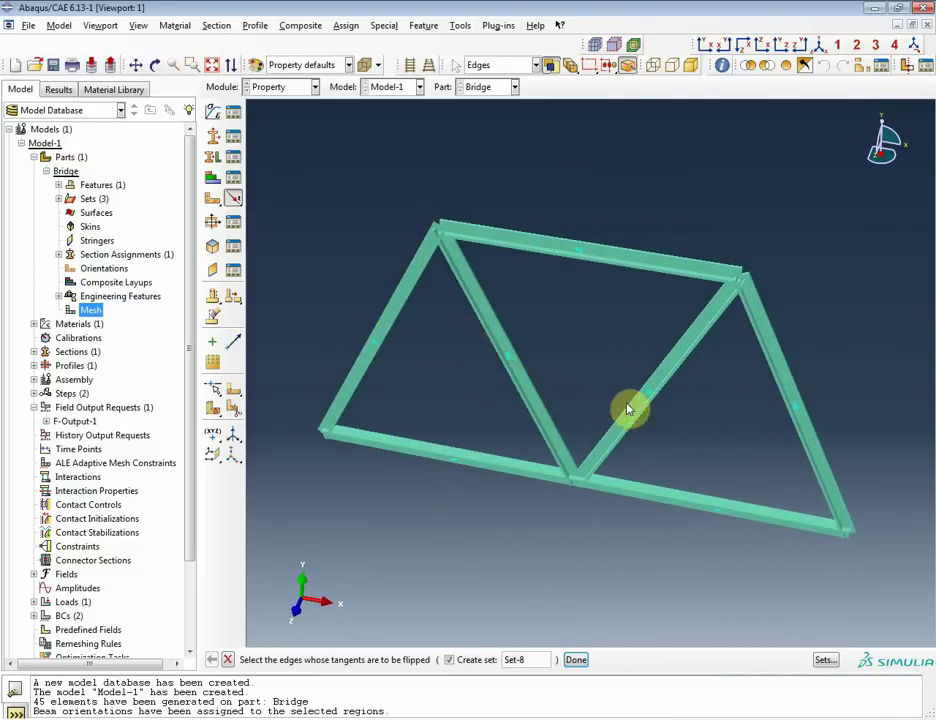
{"action": "left_click", "coordinate": [776, 400]}
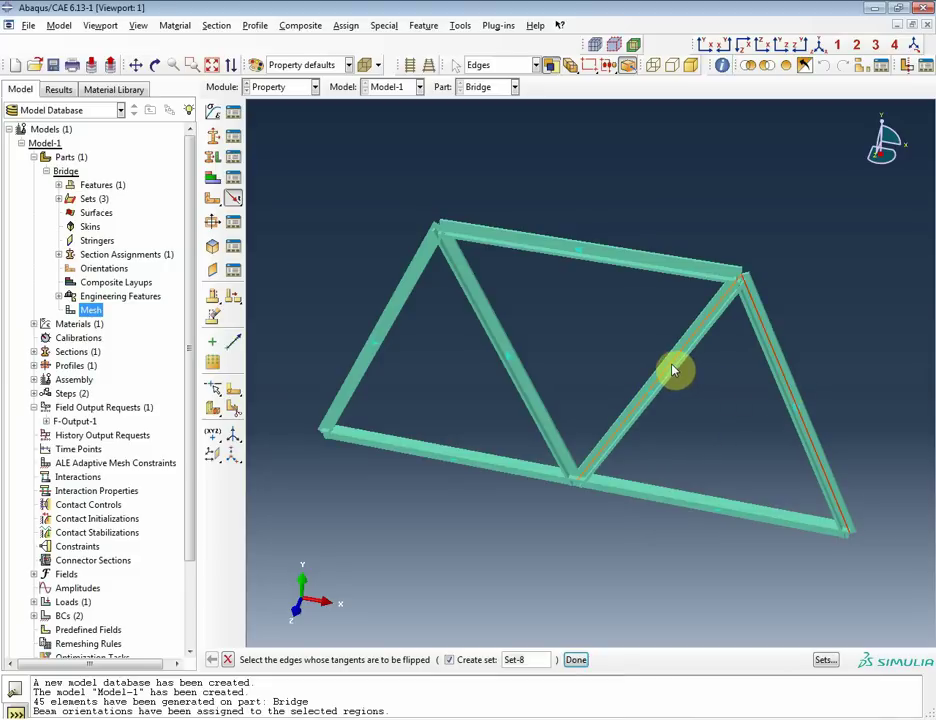
{"action": "left_click", "coordinate": [673, 370]}
{"action": "middle_click", "coordinate": [522, 382]}
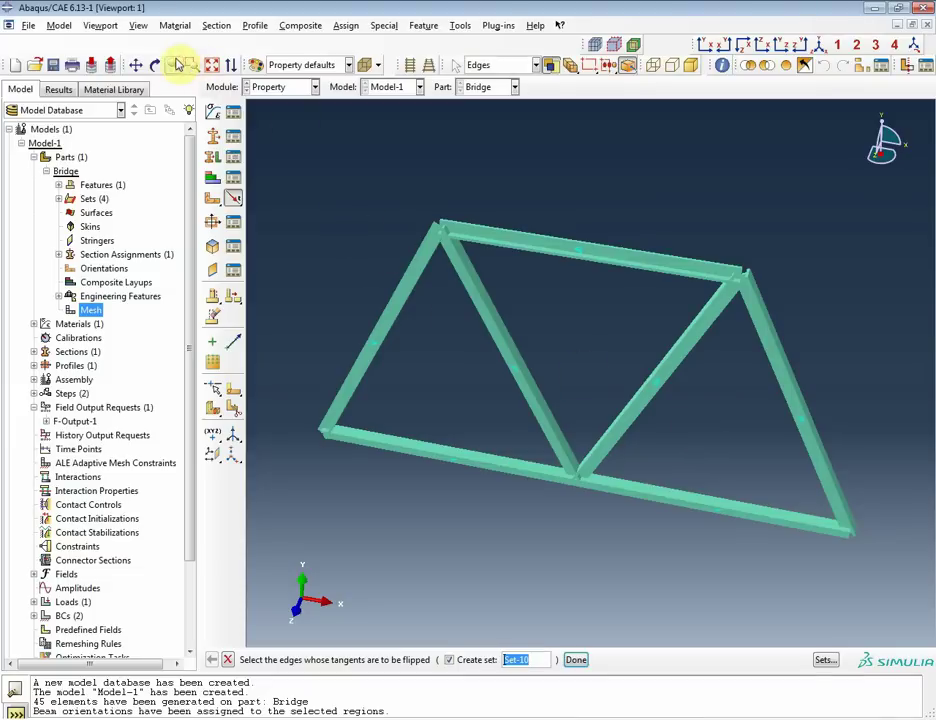
Flip the beam tangent direction of the truss's left end diagonal
{"action": "left_click", "coordinate": [155, 64]}
{"action": "left_click_drag", "start_coordinate": [540, 290], "coordinate": [668, 349]}
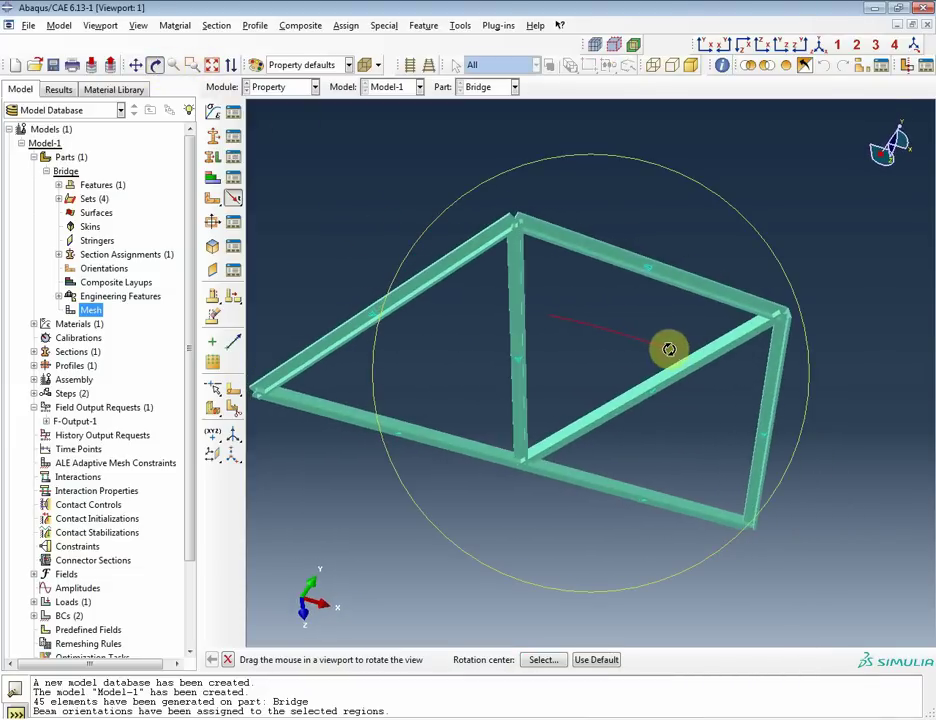
{"action": "key", "text": "Escape"}
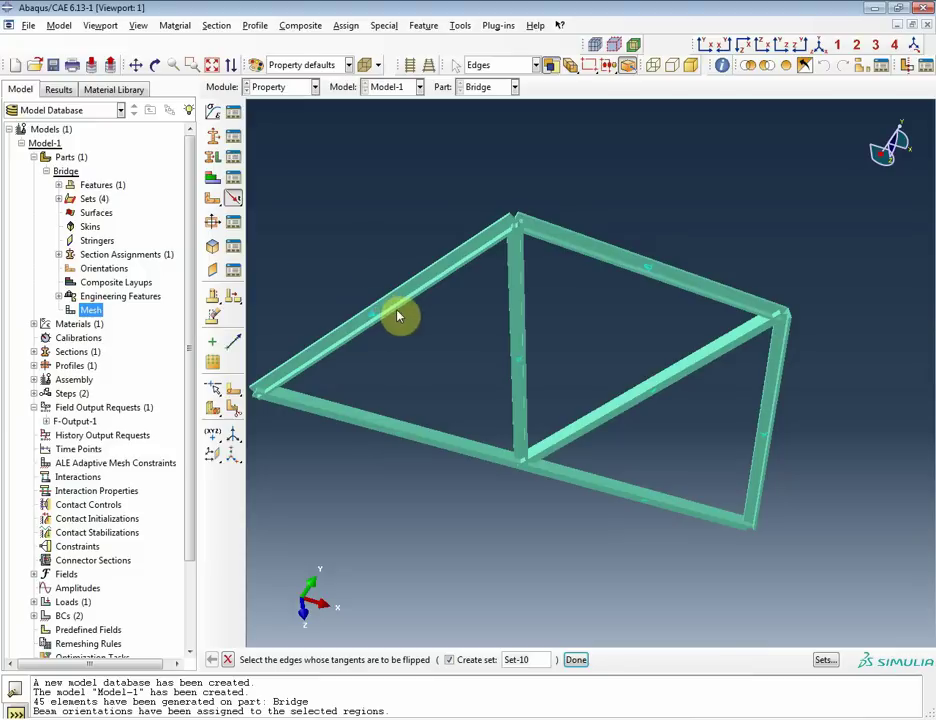
{"action": "left_click", "coordinate": [398, 305]}
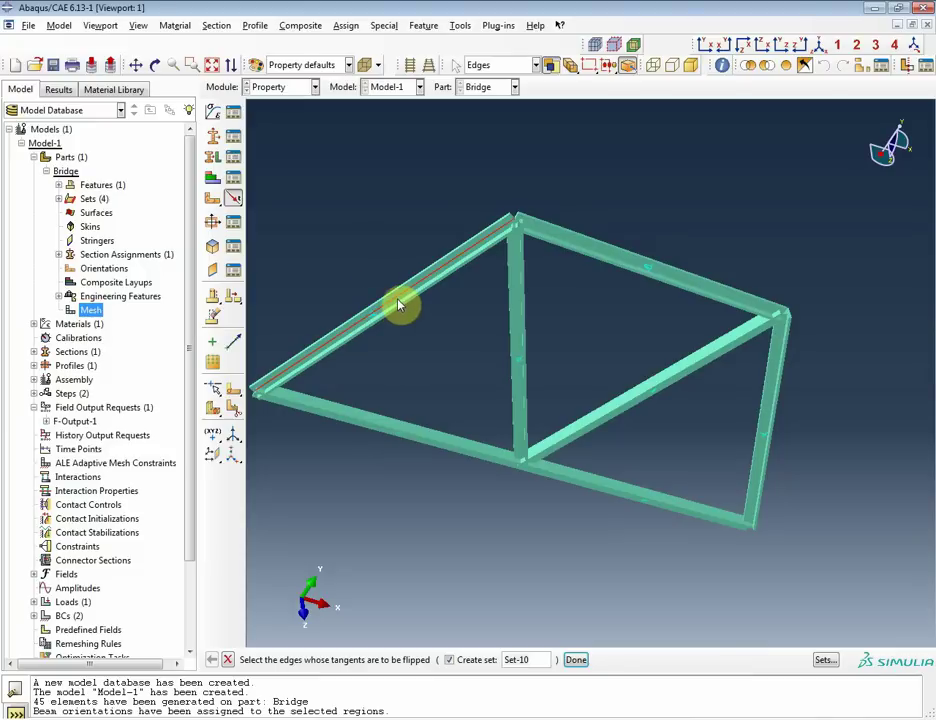
{"action": "middle_click", "coordinate": [421, 385]}
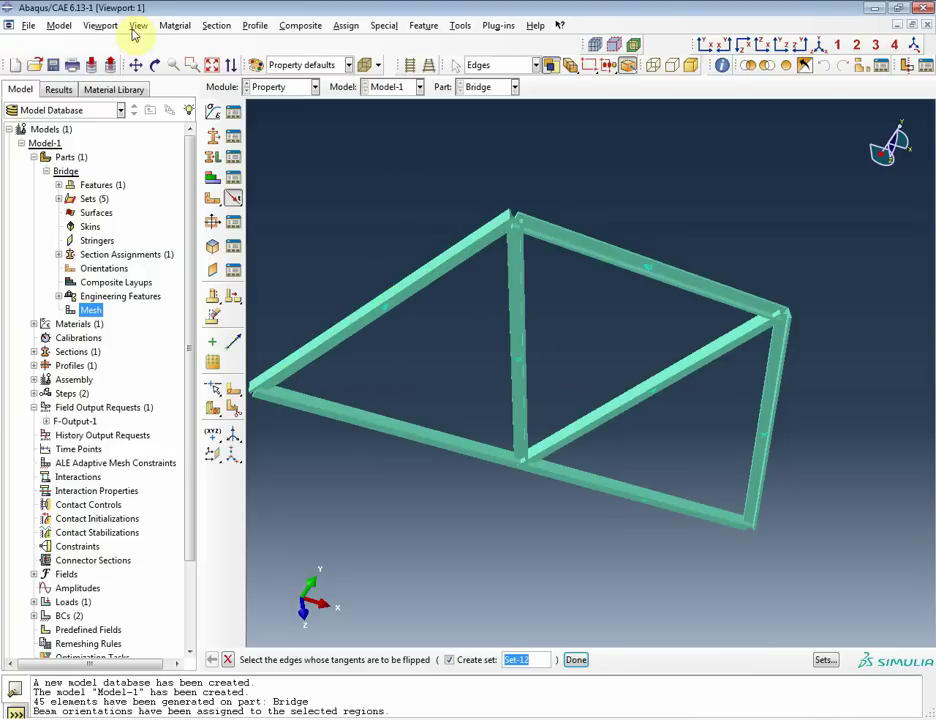
Flip the beam tangent directions of both bottom chord members and finish the tangent assignment
{"action": "left_click", "coordinate": [154, 64]}
{"action": "left_click_drag", "start_coordinate": [702, 355], "coordinate": [583, 368]}
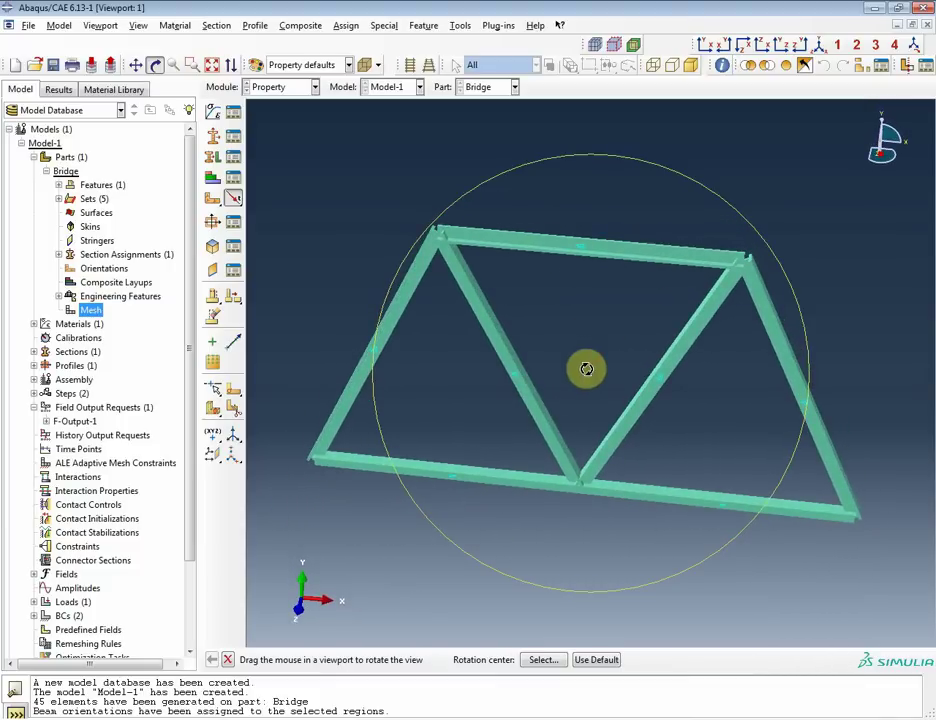
{"action": "key", "text": "Escape"}
{"action": "left_click", "coordinate": [508, 484]}
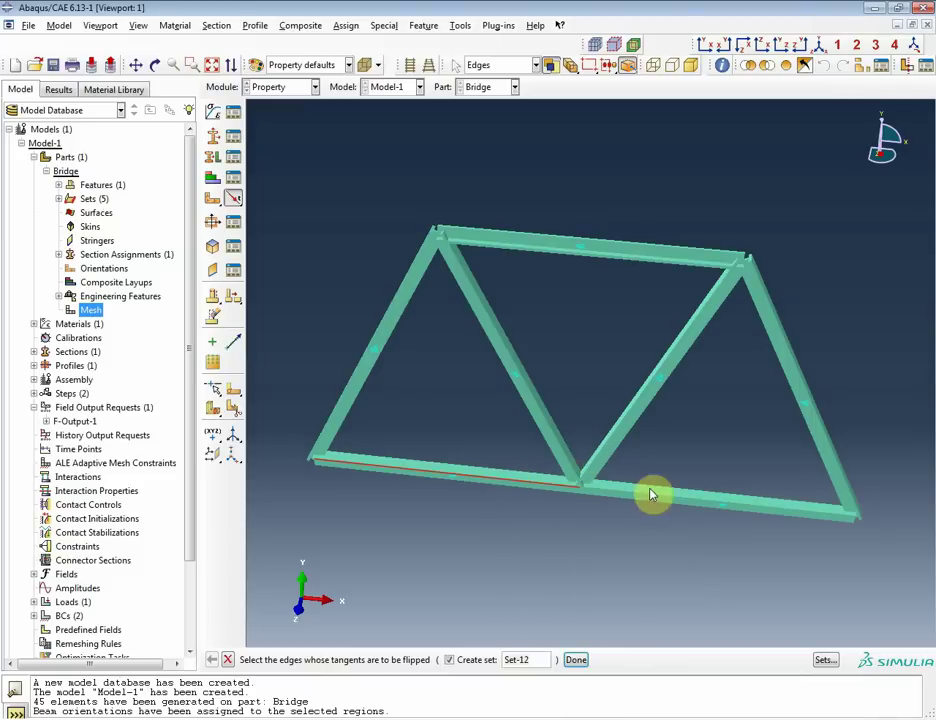
{"action": "middle_click", "coordinate": [692, 457]}
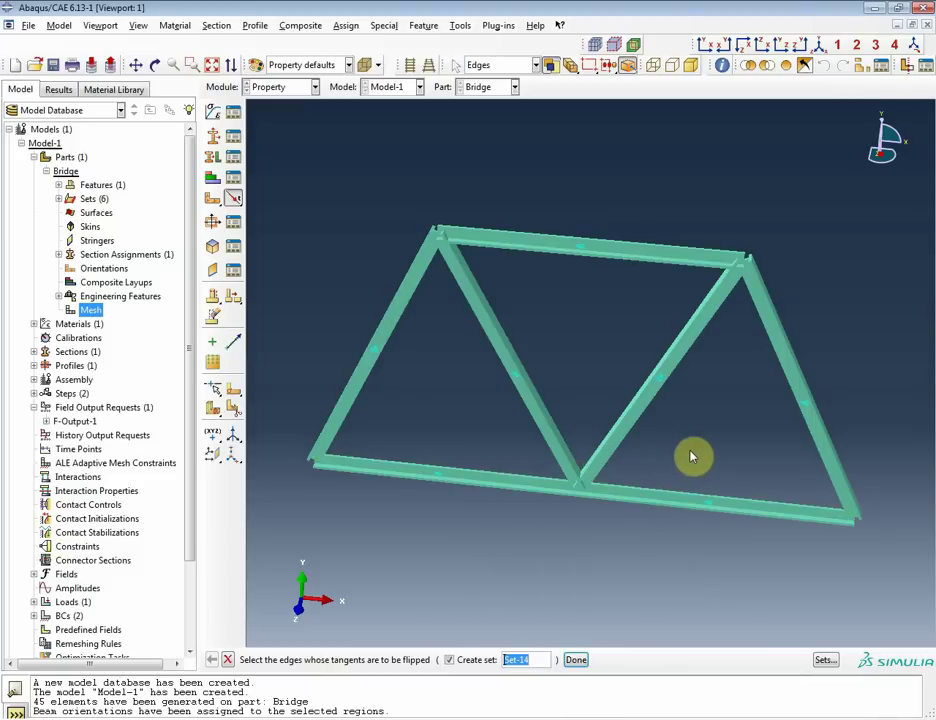
{"action": "left_click", "coordinate": [154, 65]}
{"action": "left_click_drag", "start_coordinate": [676, 378], "coordinate": [591, 326]}
{"action": "key", "text": "Escape"}
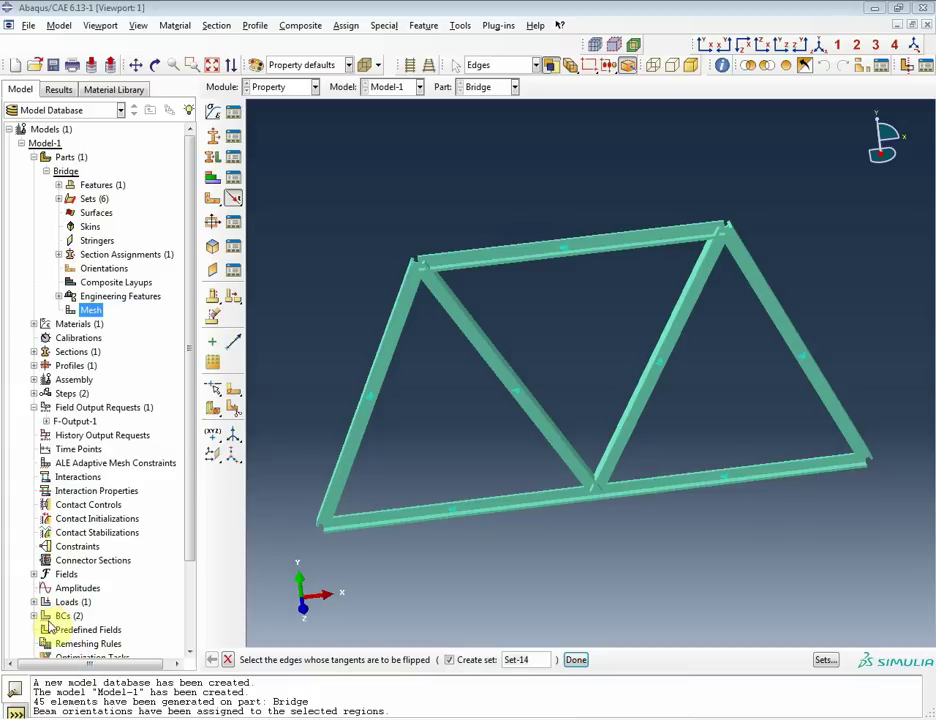
{"action": "key", "text": "Escape"}
Create an analysis job named Bridge with Model-1 as its source
{"action": "scroll", "coordinate": [52, 612], "scroll_direction": "down", "scroll_amount": 3}
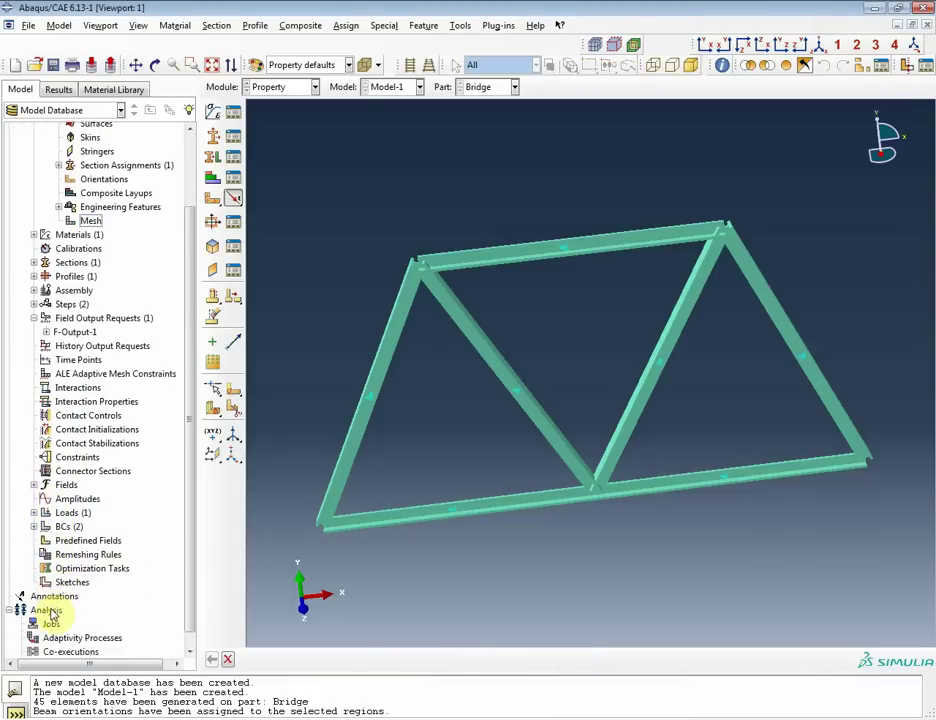
{"action": "scroll", "coordinate": [52, 612], "scroll_direction": "up", "scroll_amount": 1}
{"action": "scroll", "coordinate": [52, 612], "scroll_direction": "down", "scroll_amount": 2}
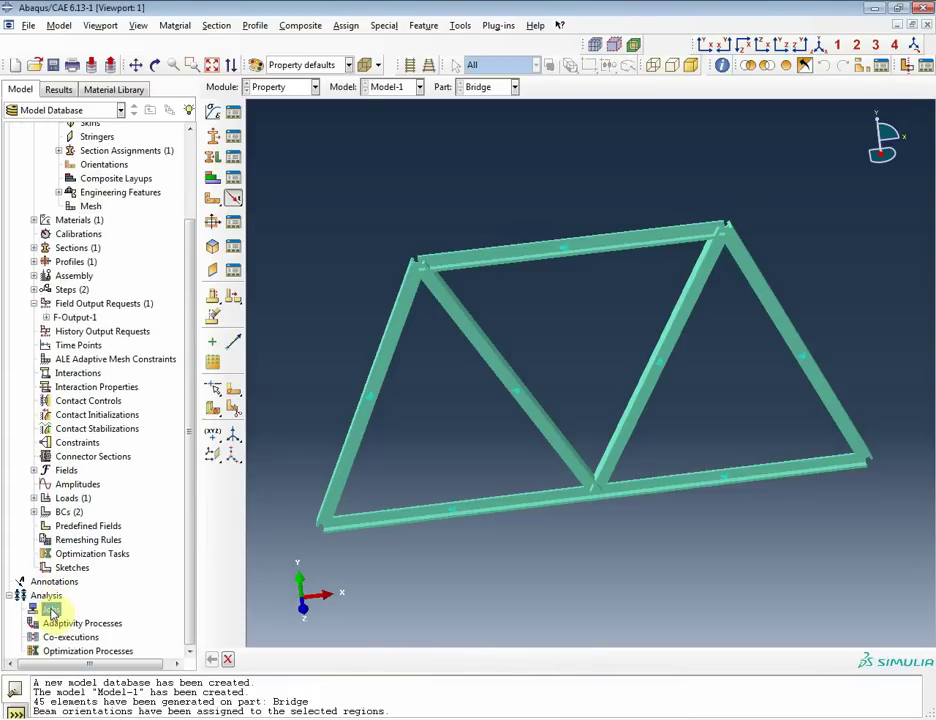
{"action": "double_click", "coordinate": [50, 609]}
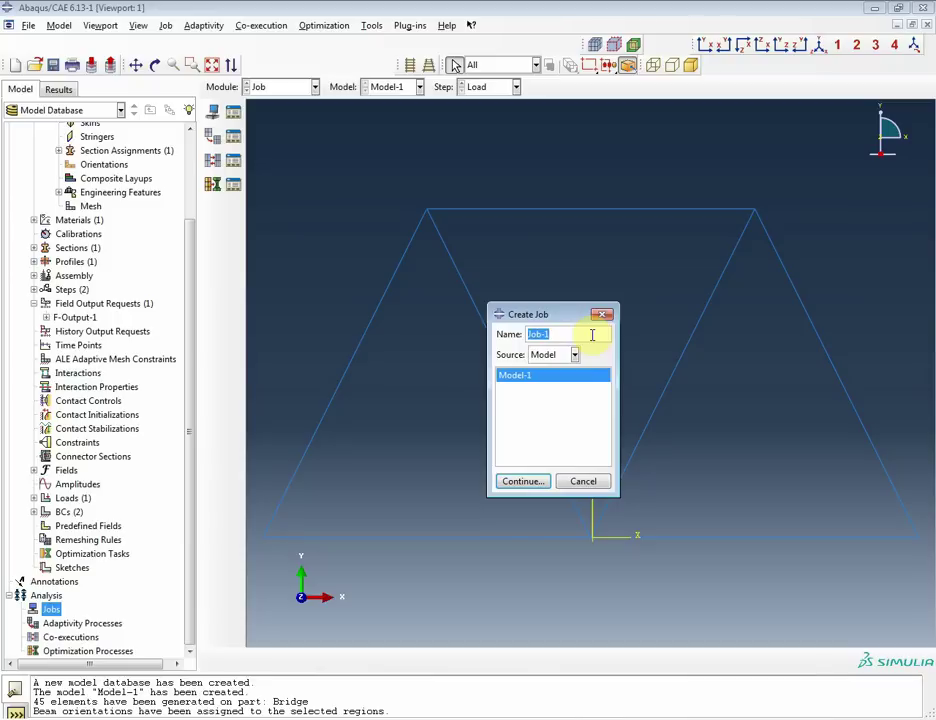
{"action": "type", "text": "Bridge"}
{"action": "key", "text": "Home"}
{"action": "type", "text": "2D"}
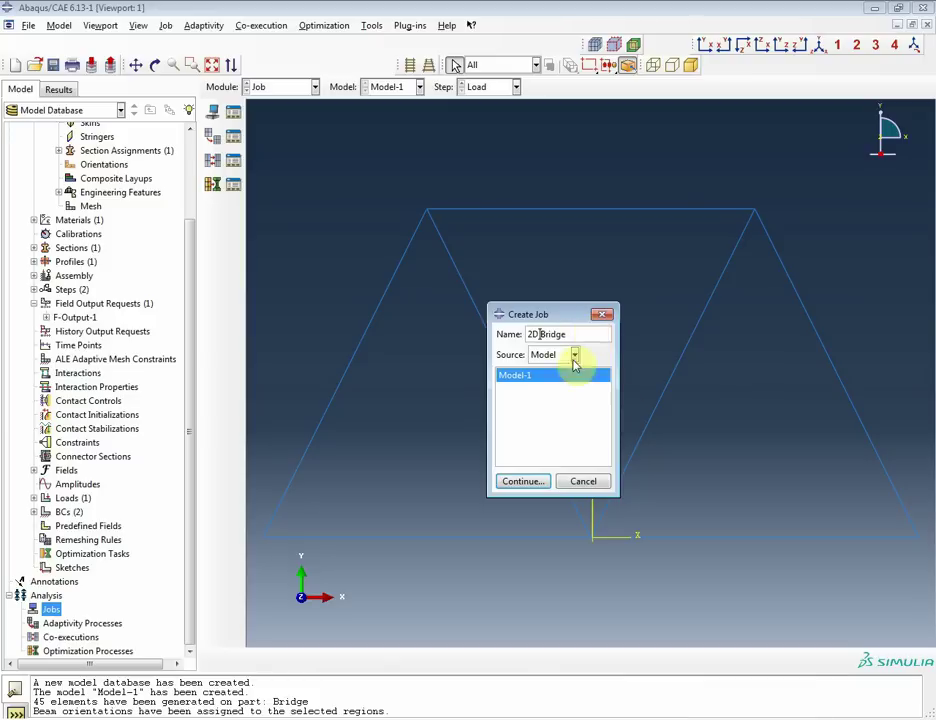
{"action": "left_click", "coordinate": [522, 482]}
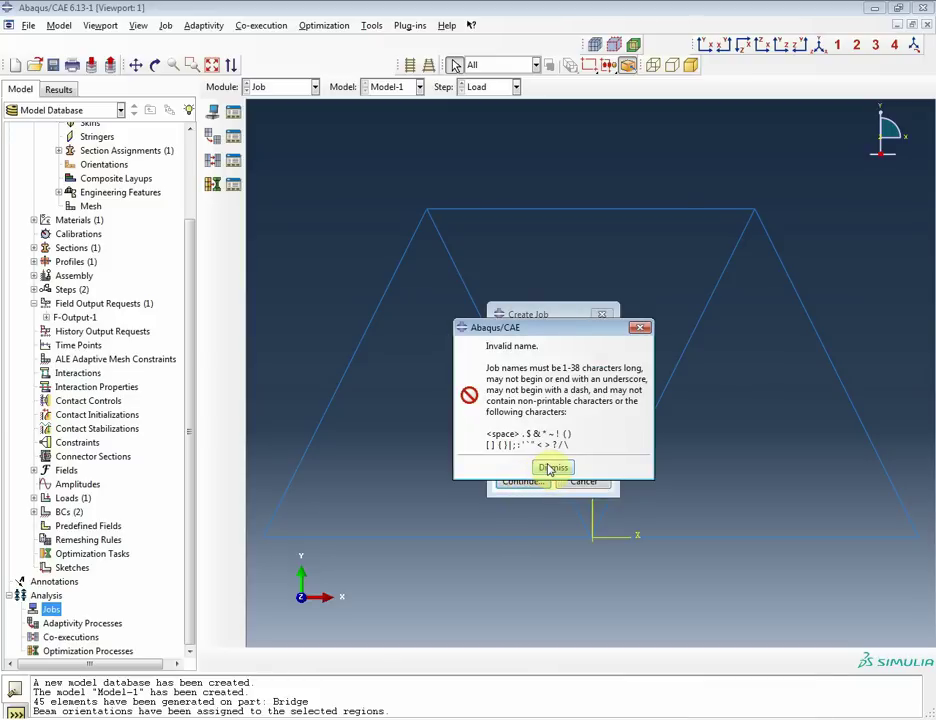
{"action": "left_click", "coordinate": [549, 469]}
{"action": "double_click", "coordinate": [534, 334]}
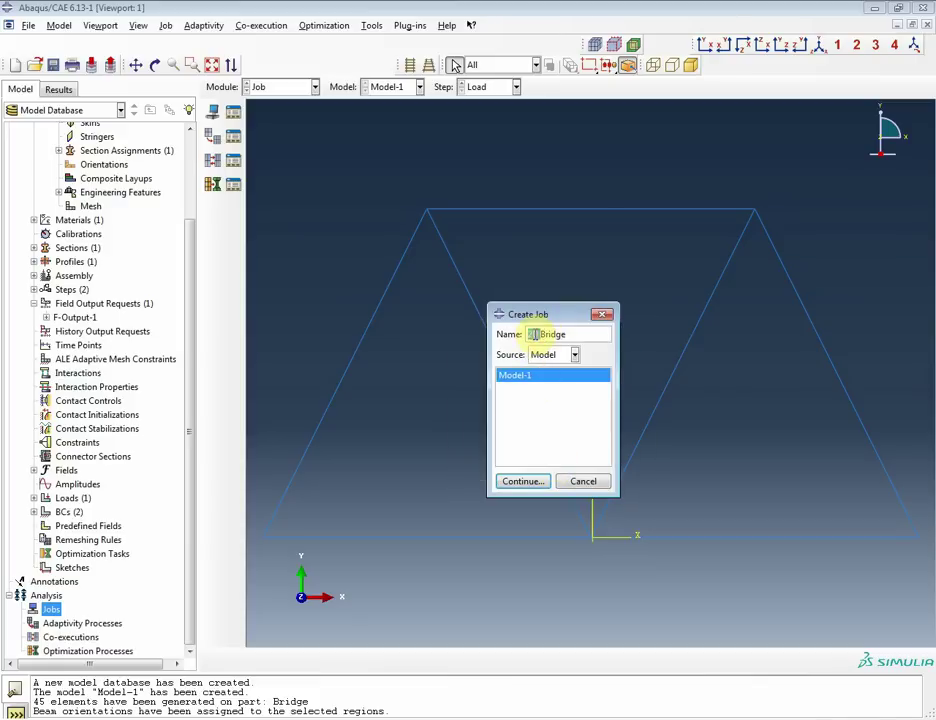
{"action": "key", "text": "BackSpace"}
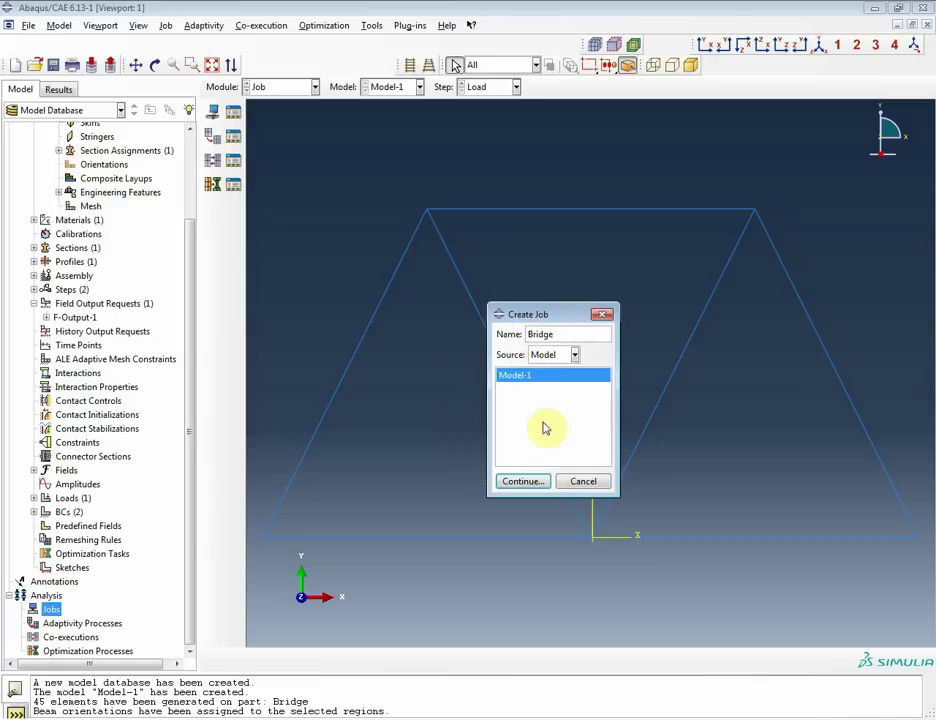
{"action": "left_click", "coordinate": [531, 483]}
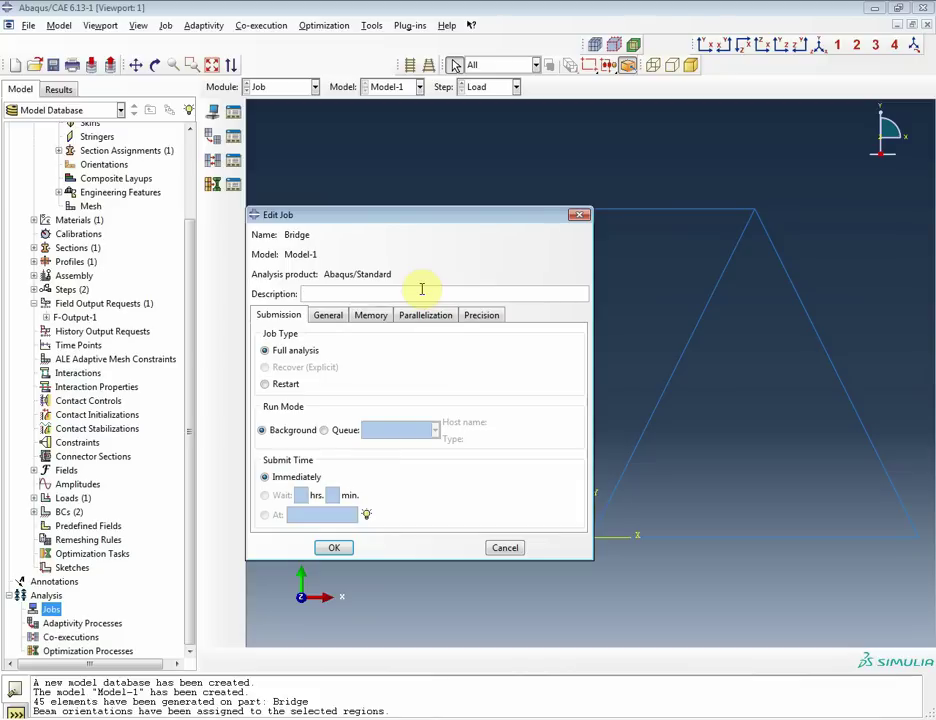
Describe the job as "2D static analysis of a bridge with a uniform distributed load" and accept it as a full analysis with default settings
{"action": "type", "text": "2D"}
{"action": "type", "text": " static an"}
{"action": "type", "text": "alyssi"}
{"action": "type", "text": "is"}
{"action": "type", "text": " of a b"}
{"action": "type", "text": "ridge"}
{"action": "type", "text": " w"}
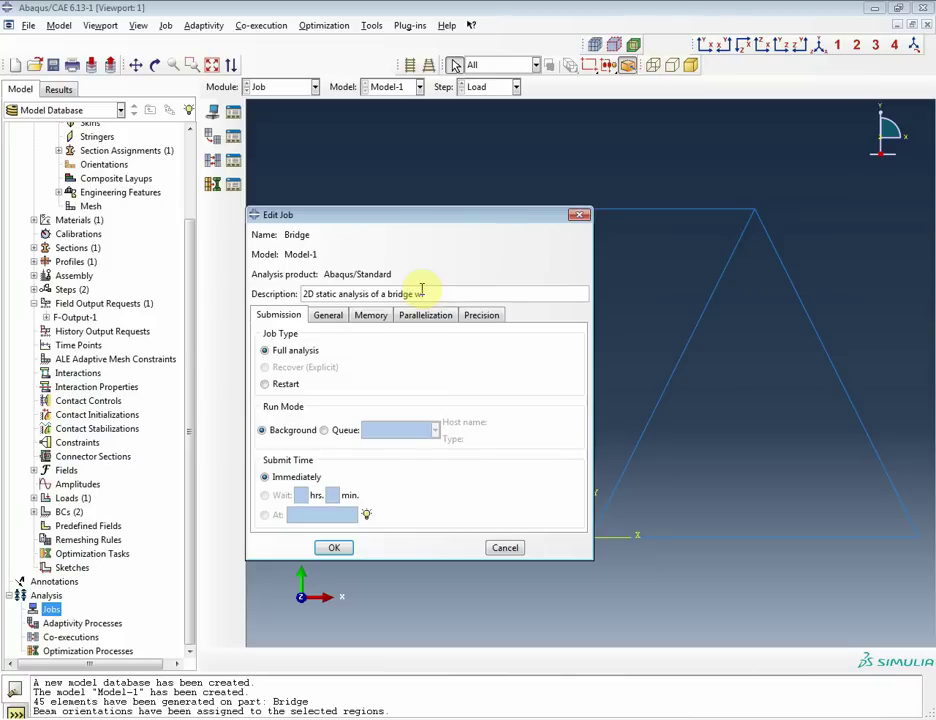
{"action": "type", "text": "ith a uniform distributed load"}
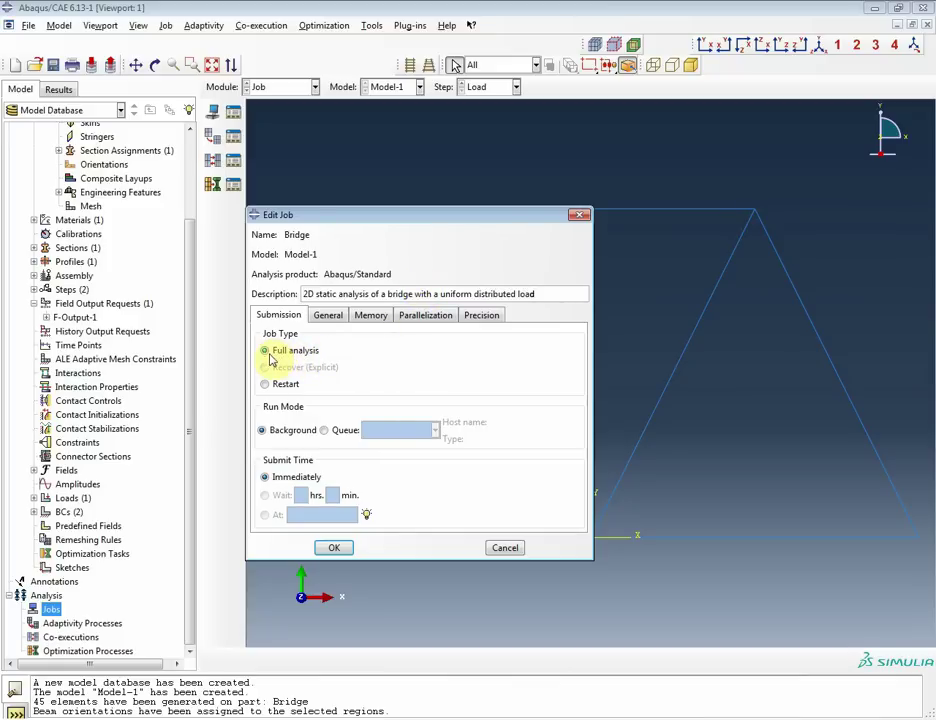
{"action": "left_click", "coordinate": [328, 318]}
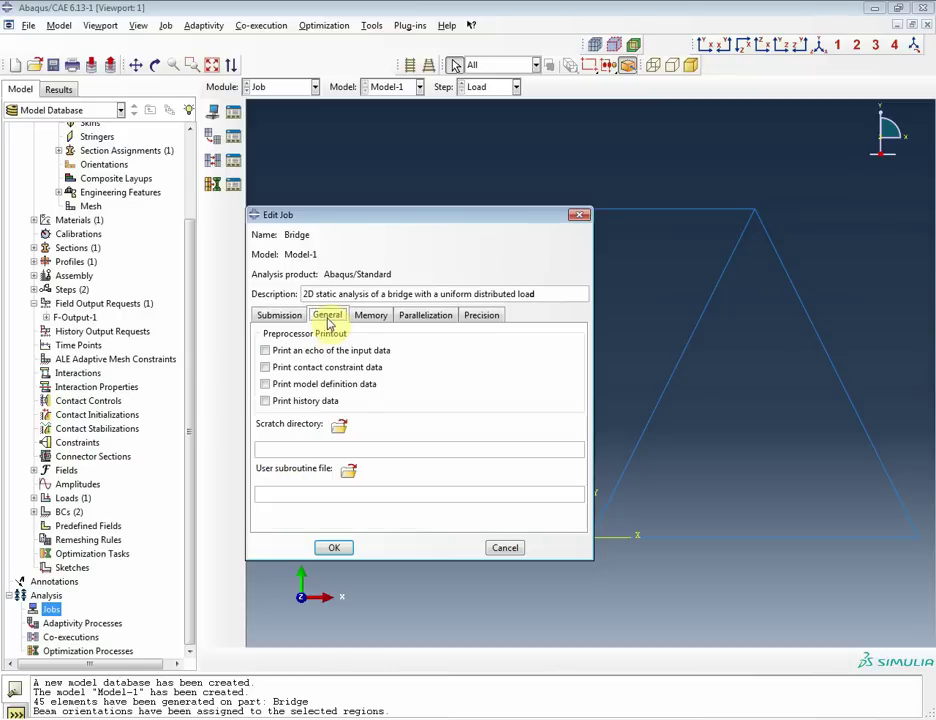
{"action": "left_click", "coordinate": [372, 318]}
{"action": "left_click", "coordinate": [418, 318]}
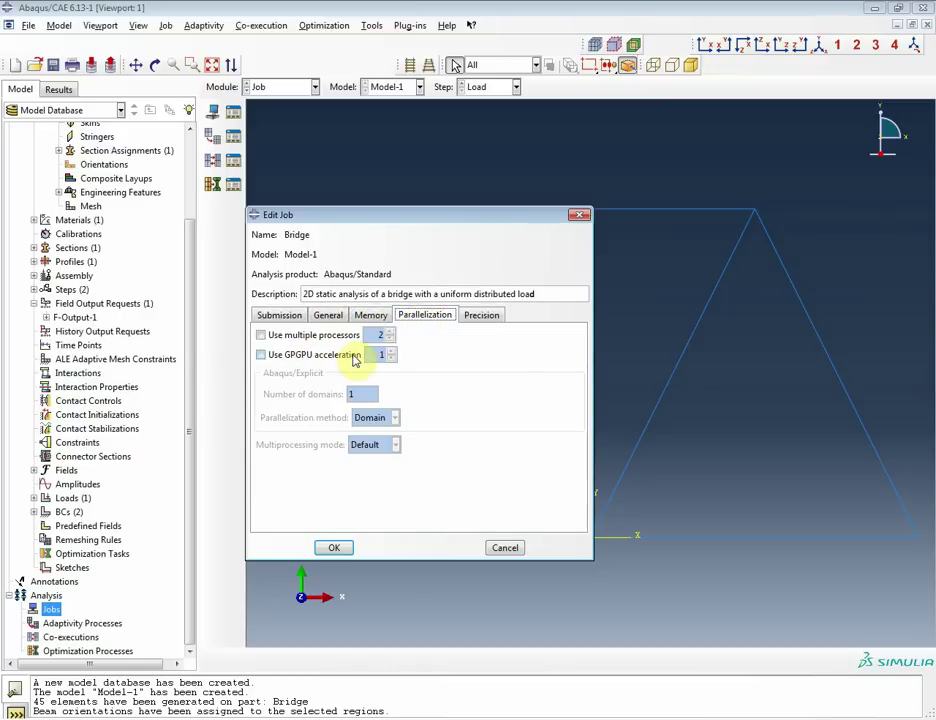
{"action": "left_click", "coordinate": [284, 316]}
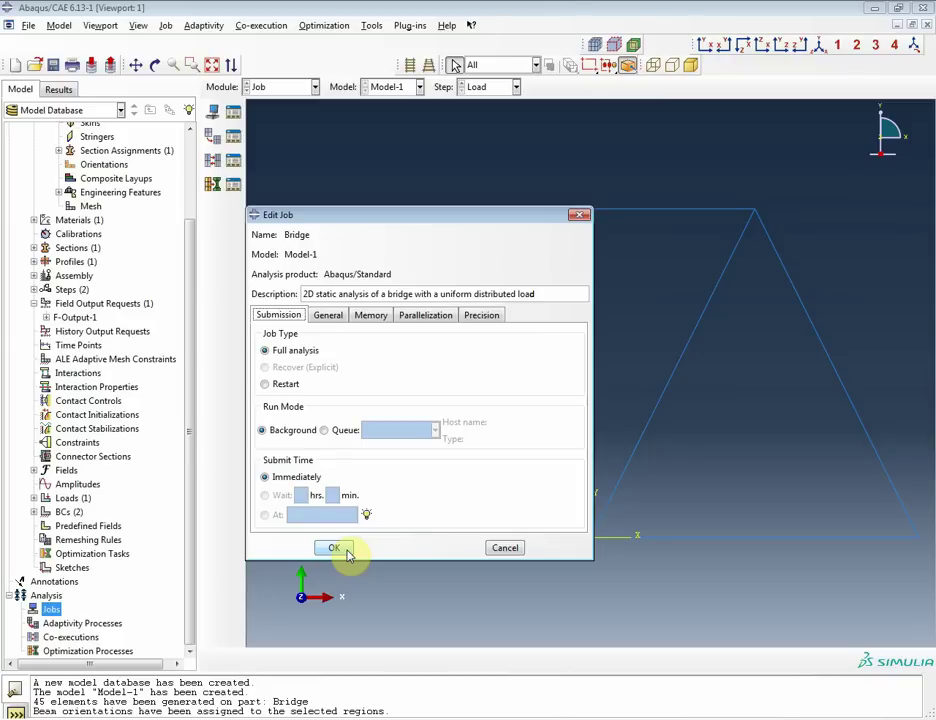
{"action": "left_click", "coordinate": [335, 548]}
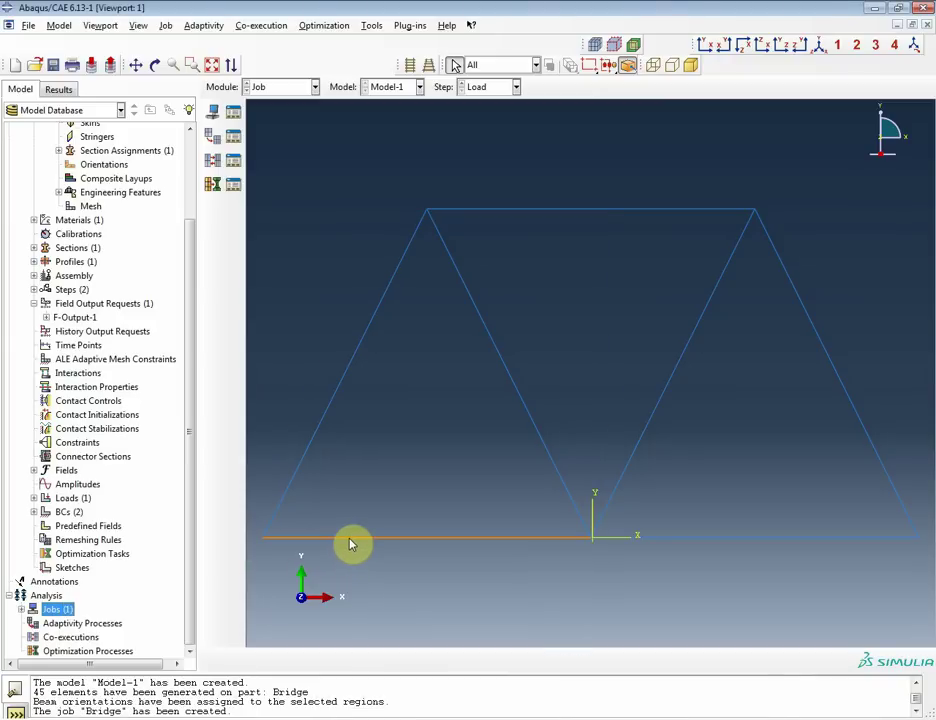
Submit the Bridge job, overwriting its existing job files and continuing without history output for the Load step
{"action": "right_click", "coordinate": [70, 612]}
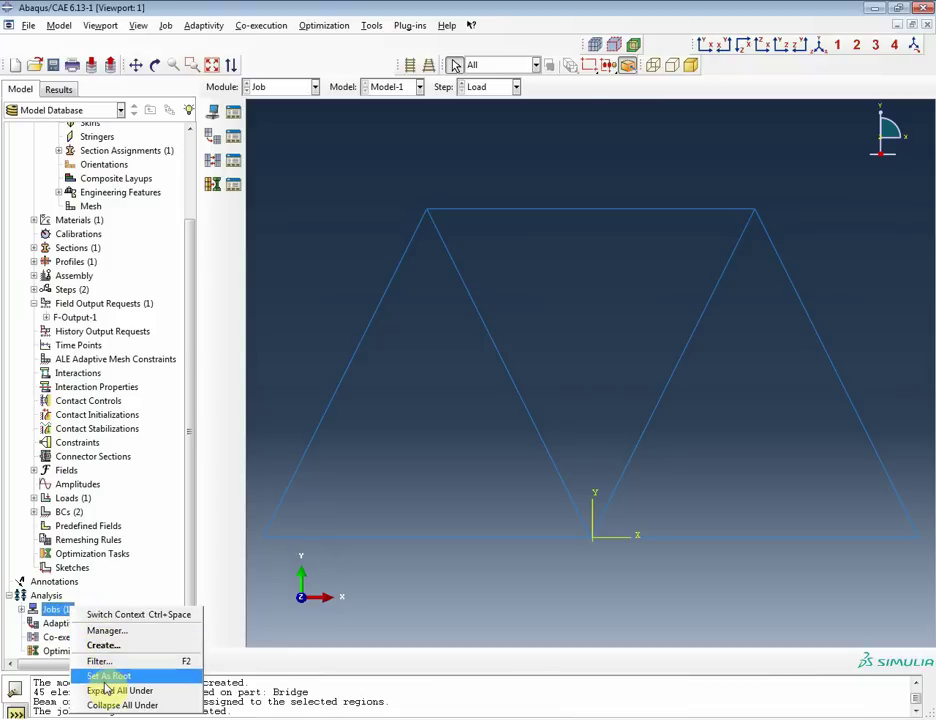
{"action": "left_click", "coordinate": [21, 611]}
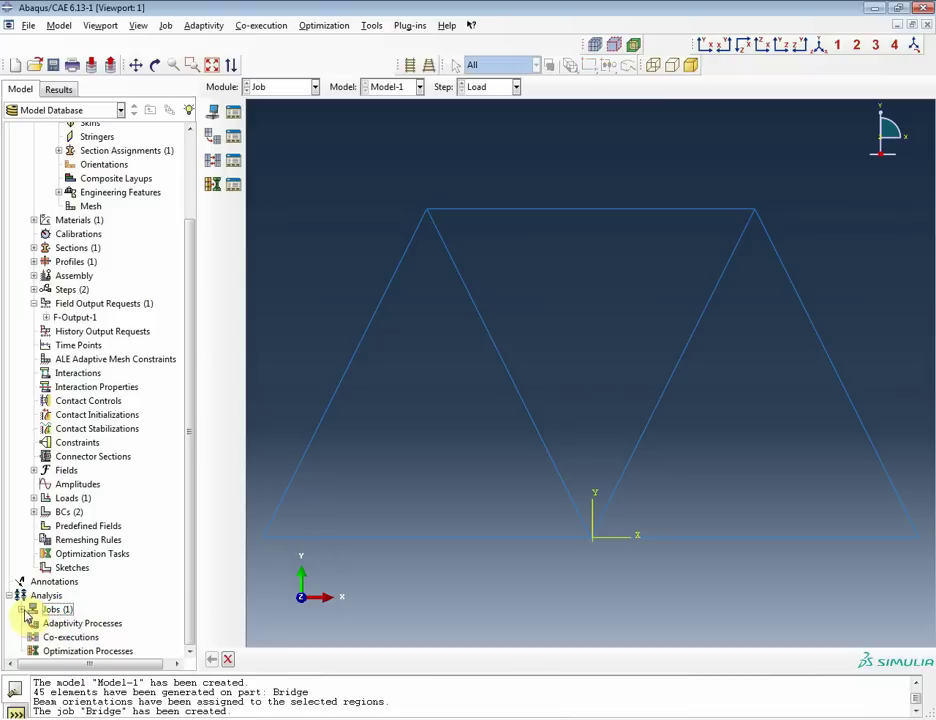
{"action": "left_click", "coordinate": [22, 610]}
{"action": "right_click", "coordinate": [52, 623]}
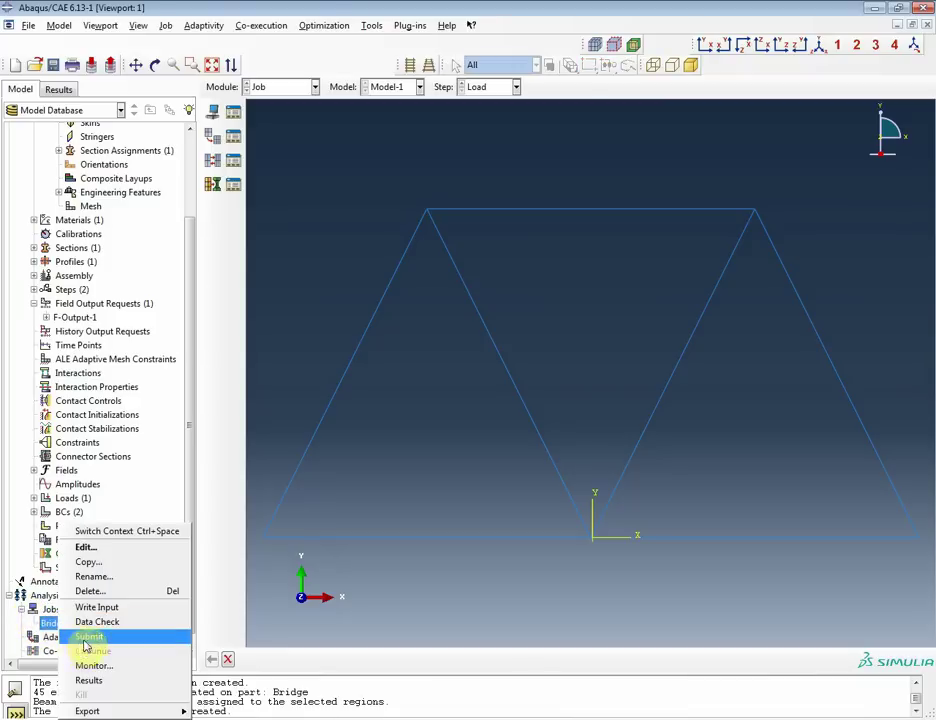
{"action": "left_click", "coordinate": [86, 640]}
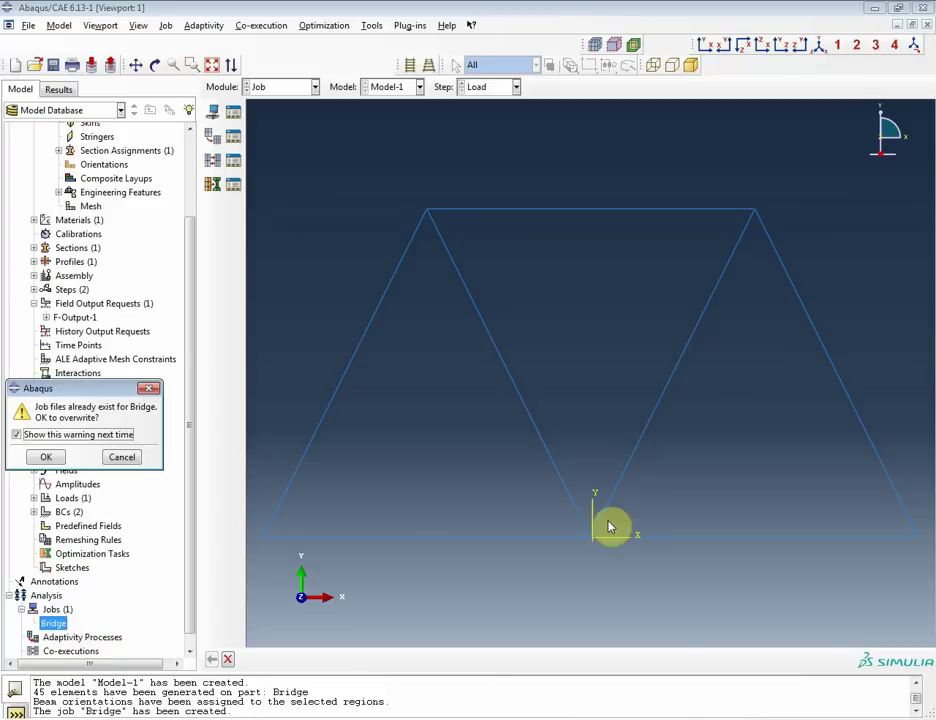
{"action": "left_click", "coordinate": [47, 458]}
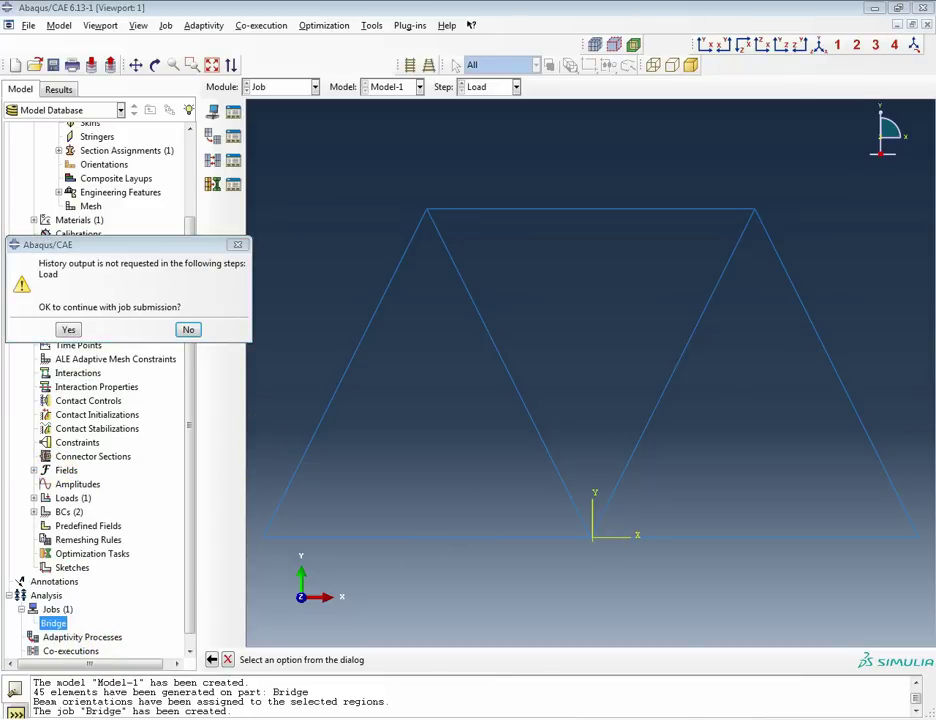
{"action": "left_click", "coordinate": [66, 331]}
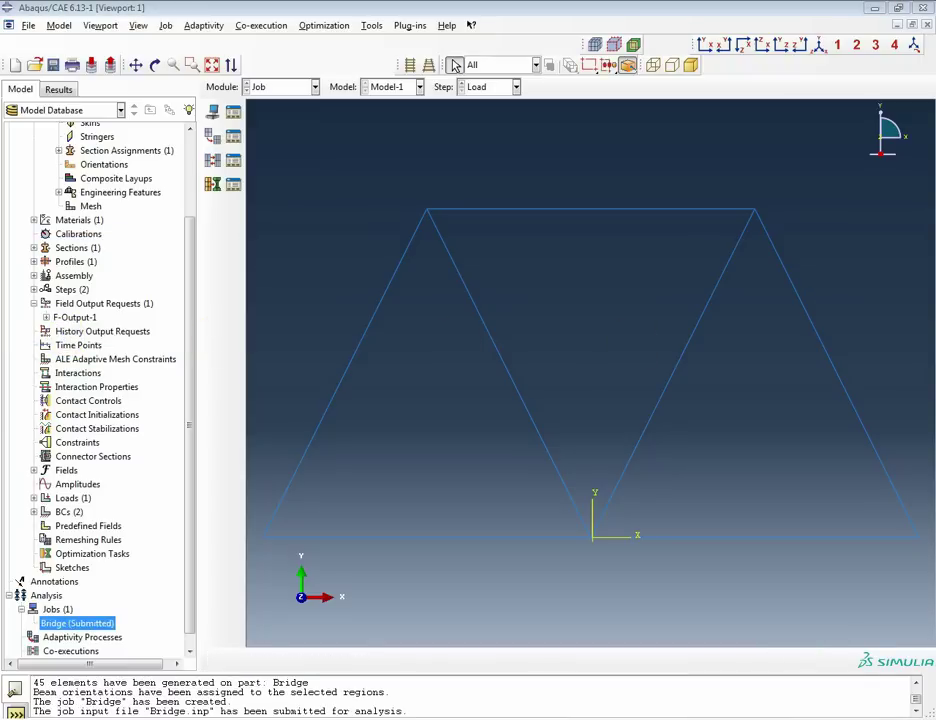
Monitor the Bridge job's progress, with the monitor window moved clear of the model tree
{"action": "right_click", "coordinate": [63, 623]}
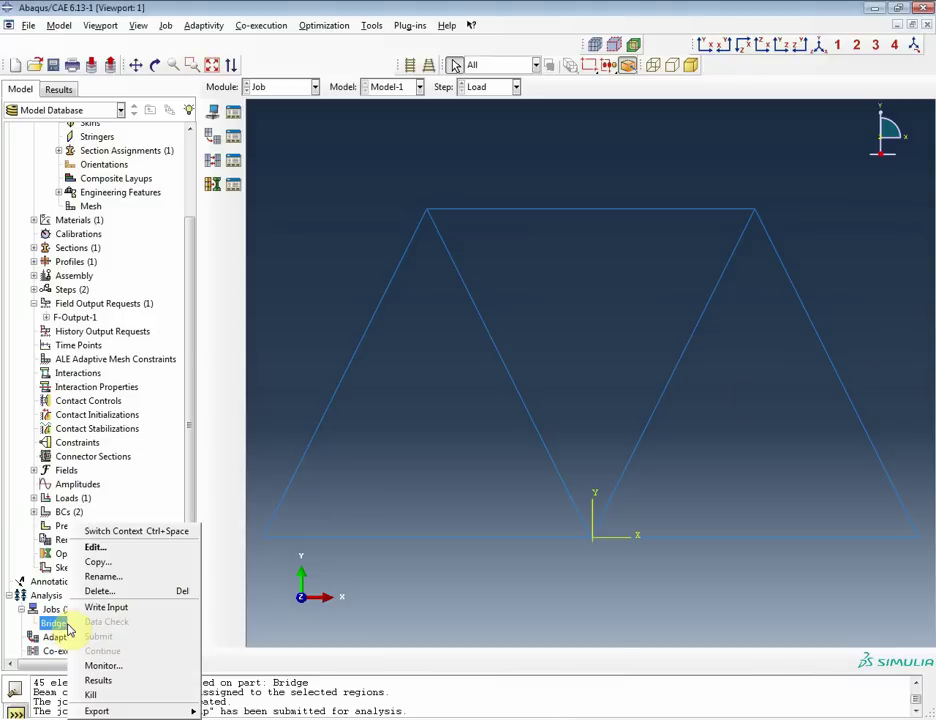
{"action": "left_click", "coordinate": [125, 666]}
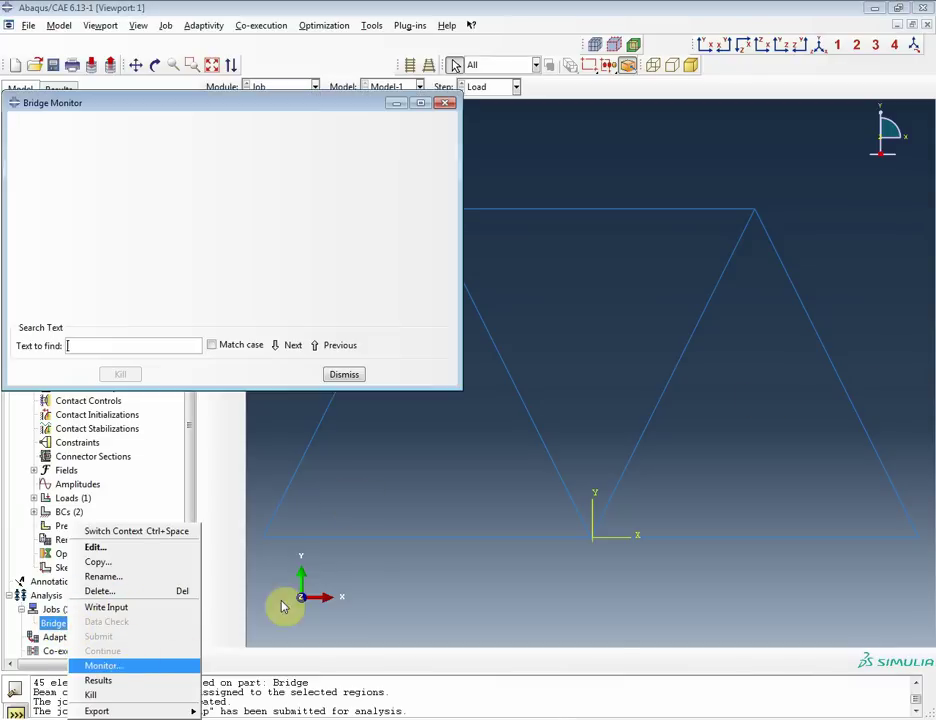
{"action": "left_click_drag", "start_coordinate": [228, 102], "coordinate": [528, 104]}
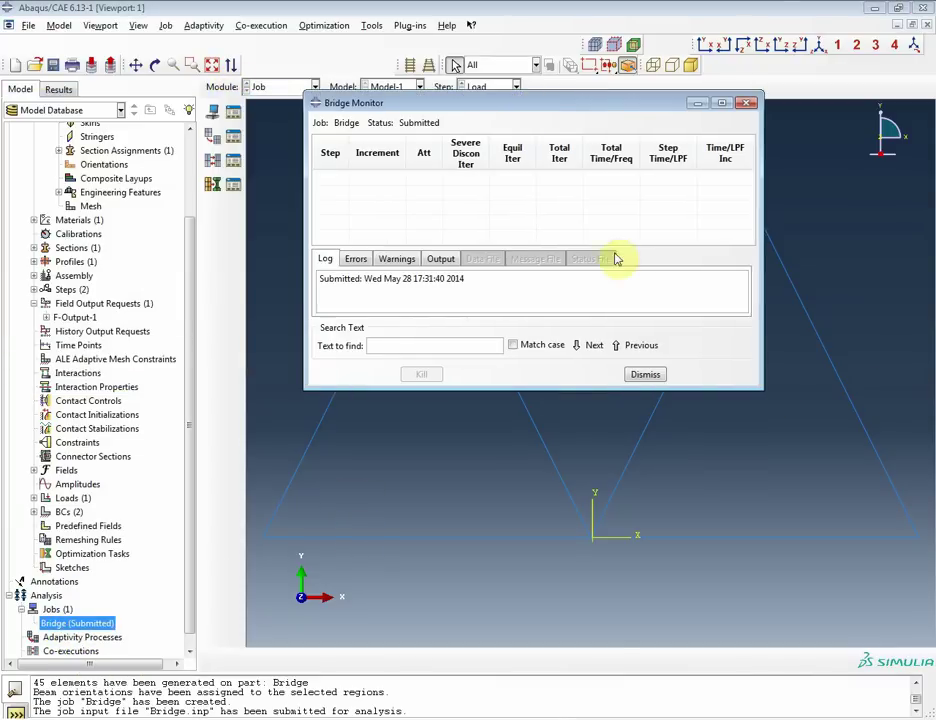
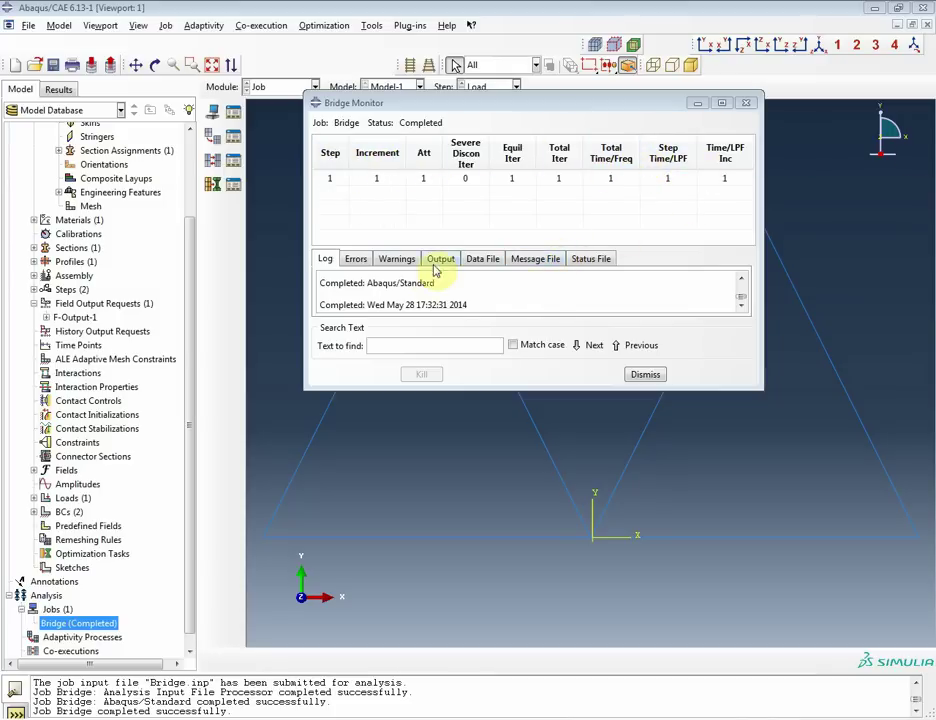
Check the Bridge job's errors and warnings in the job monitor, and dismiss the monitor
{"action": "left_click", "coordinate": [358, 262]}
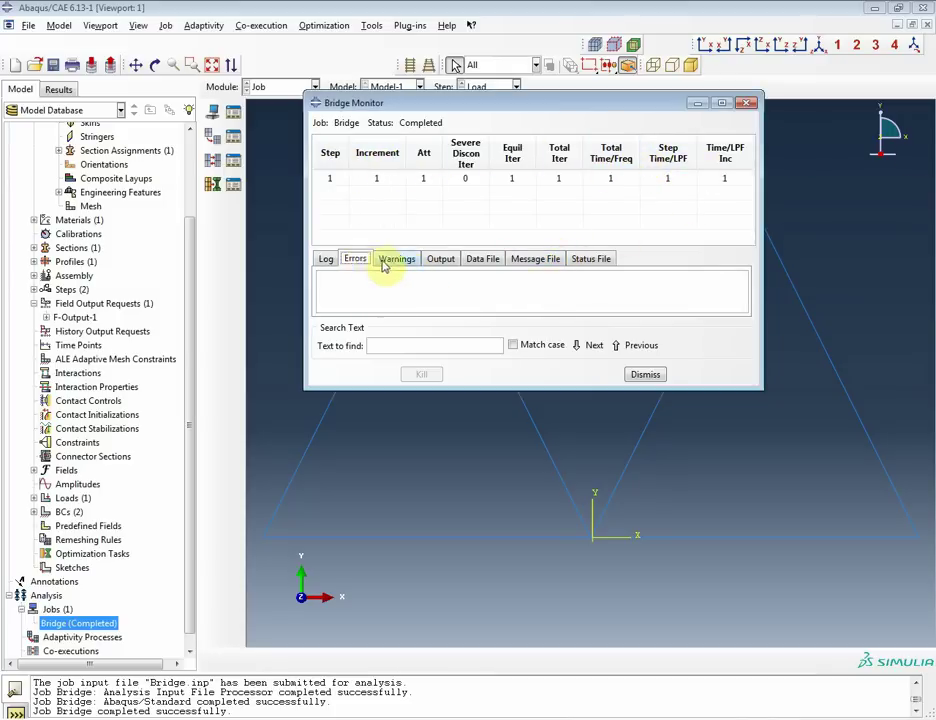
{"action": "left_click", "coordinate": [395, 261]}
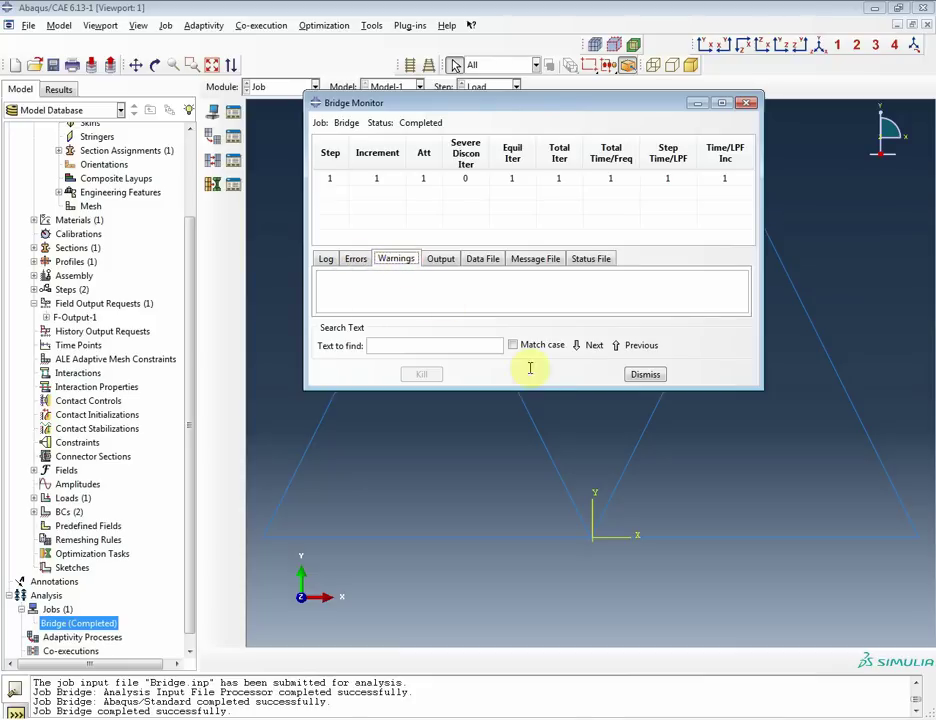
{"action": "left_click", "coordinate": [648, 374]}
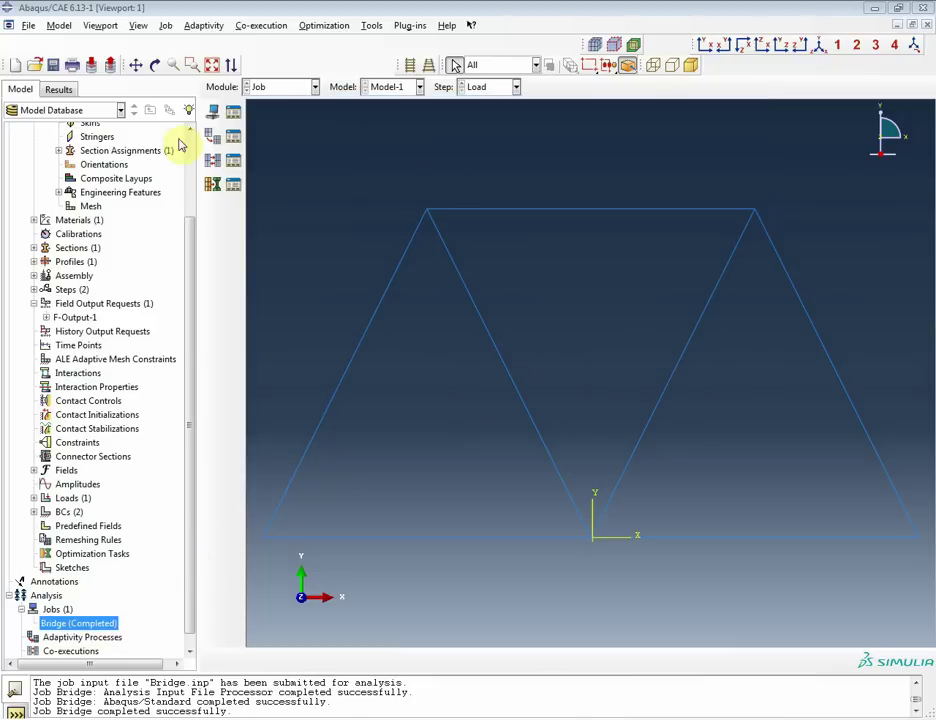
Switch to the Visualization module and display Model-1 from the model database
{"action": "left_click", "coordinate": [274, 88]}
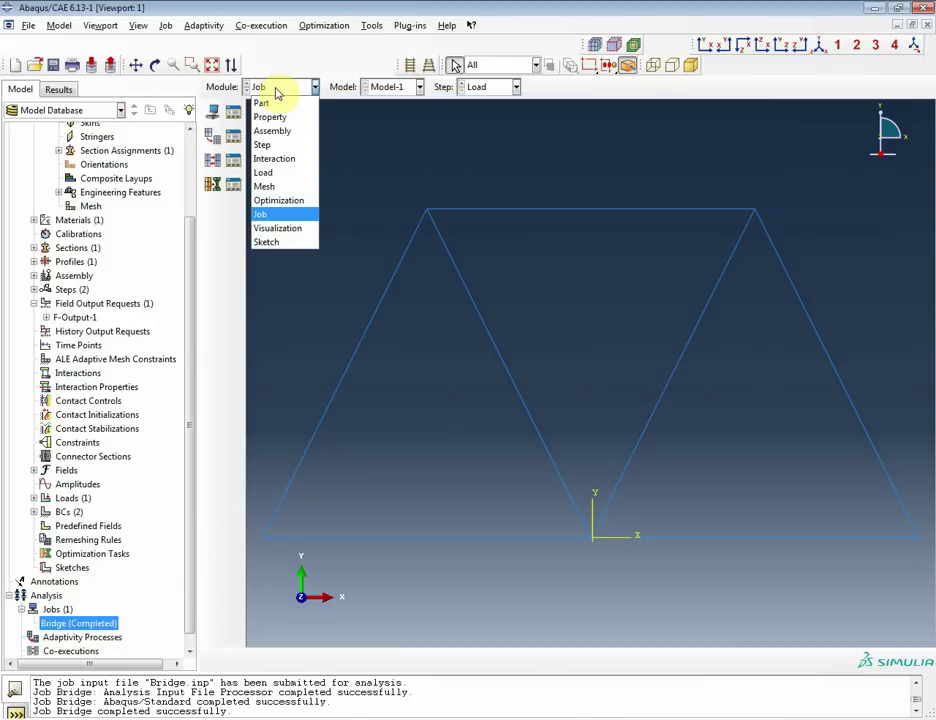
{"action": "left_click", "coordinate": [280, 230]}
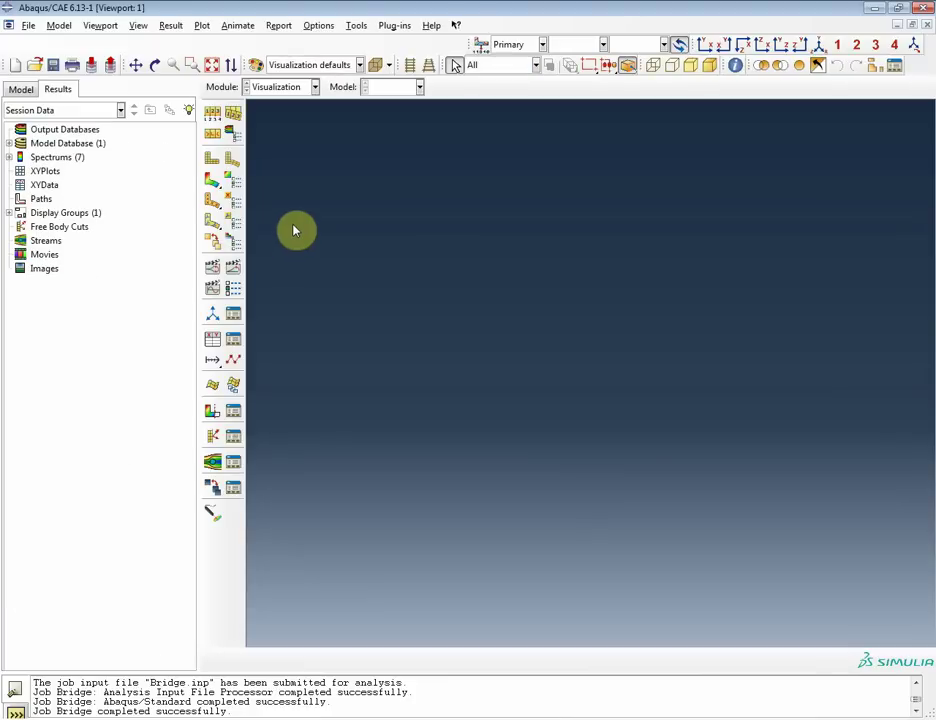
{"action": "left_click", "coordinate": [52, 131]}
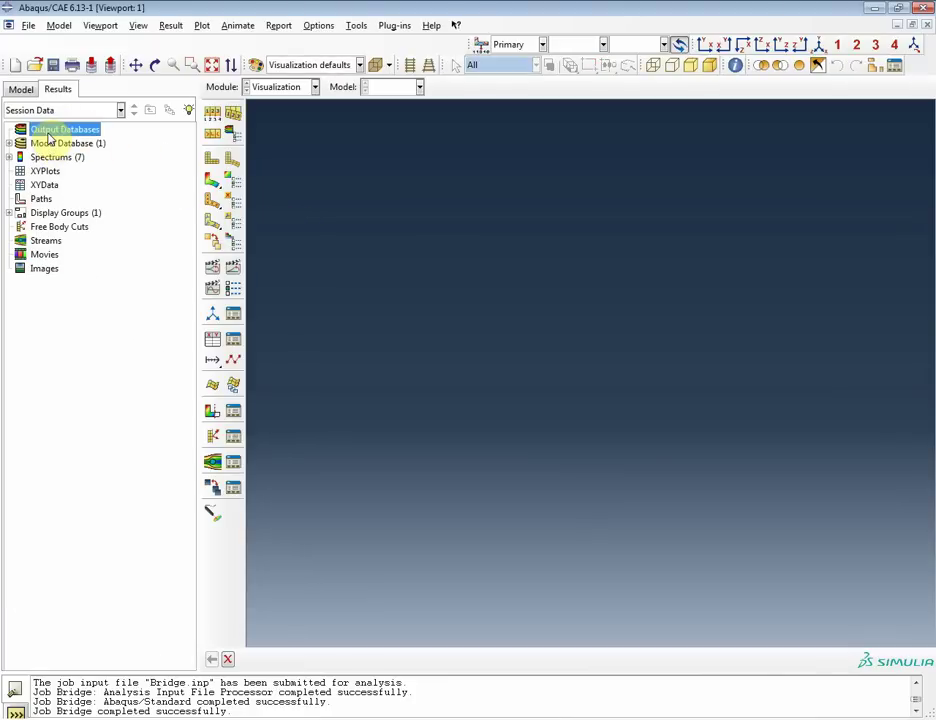
{"action": "double_click", "coordinate": [50, 137]}
{"action": "left_click", "coordinate": [614, 462]}
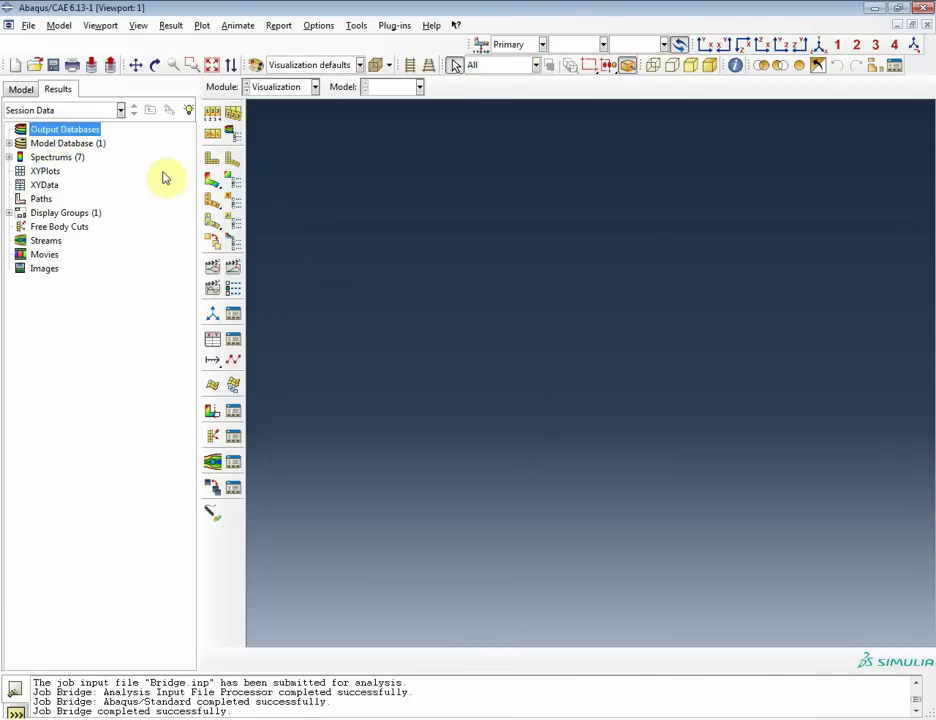
{"action": "left_click", "coordinate": [84, 145]}
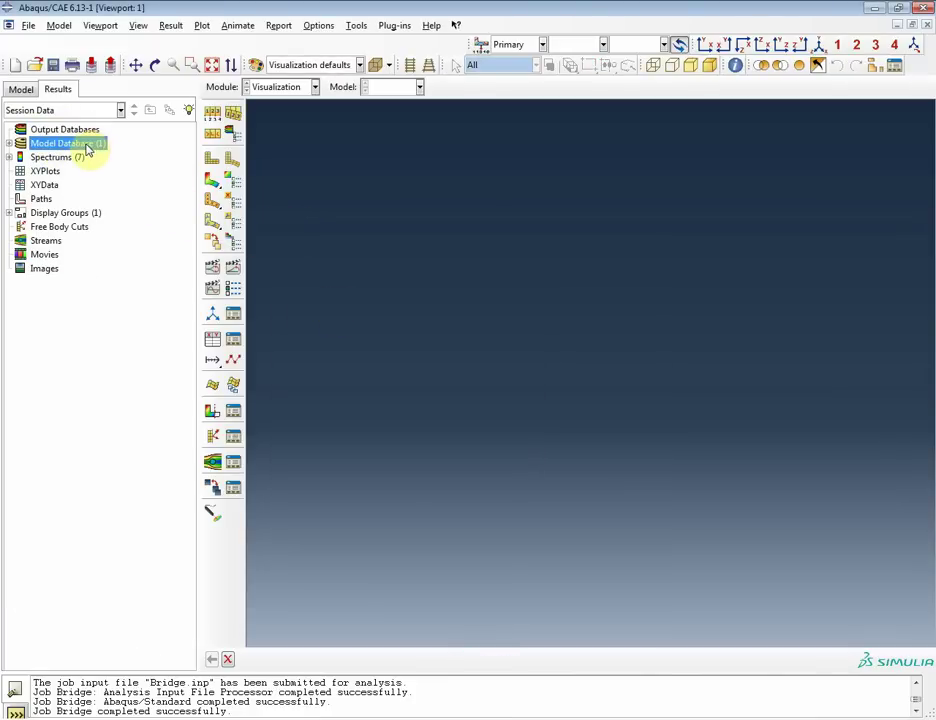
{"action": "left_click", "coordinate": [9, 144]}
{"action": "left_click", "coordinate": [21, 157]}
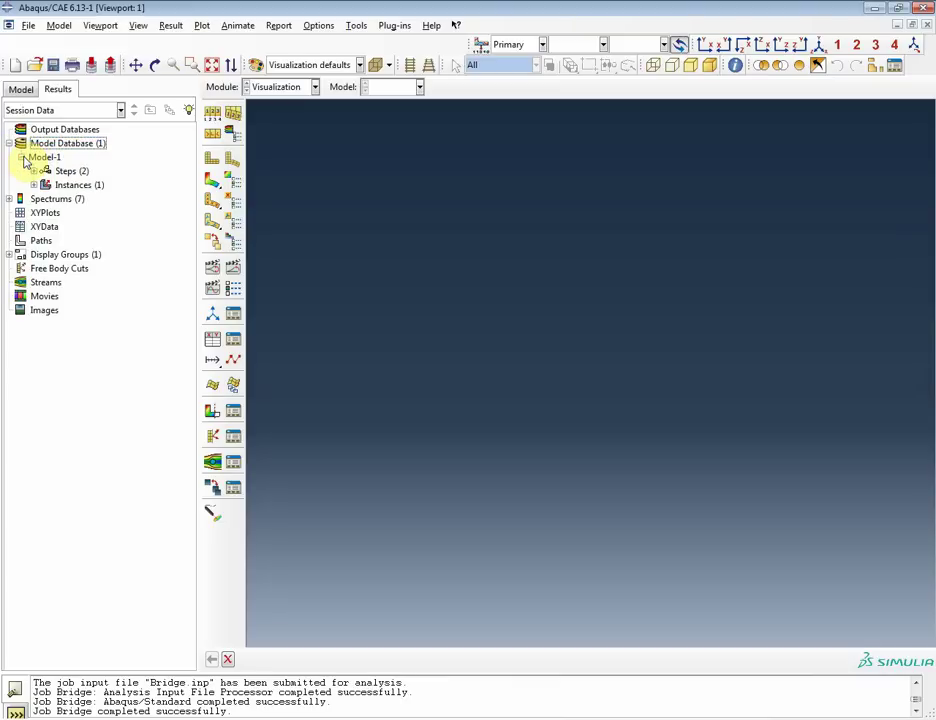
{"action": "double_click", "coordinate": [42, 158]}
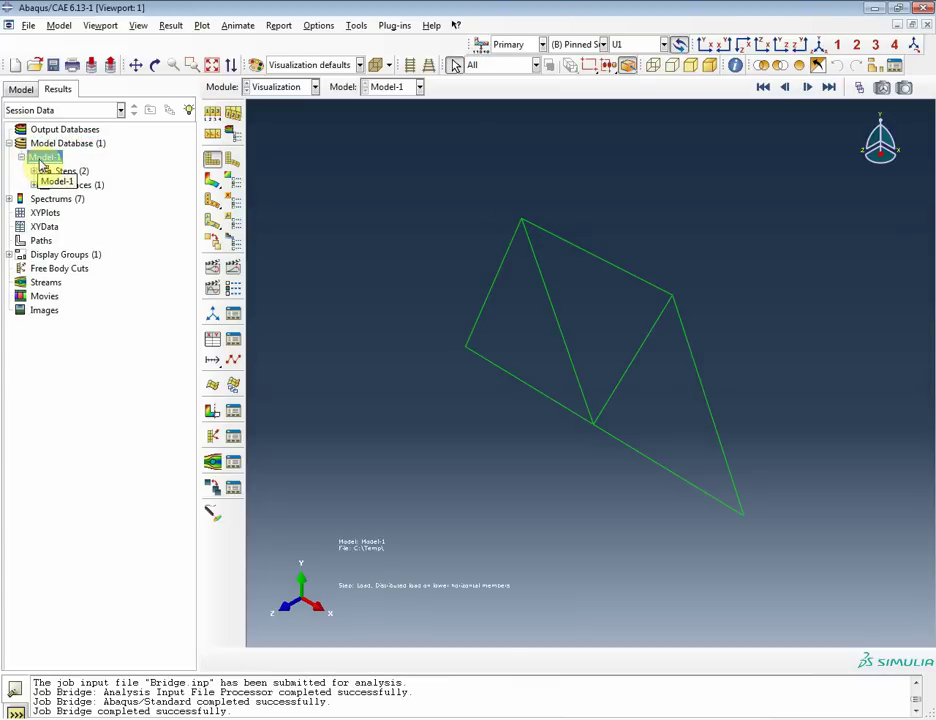
Try contour plots on Model-1 and its Bridge-1 instance, returning to the undeformed shape each time
{"action": "left_click", "coordinate": [210, 176]}
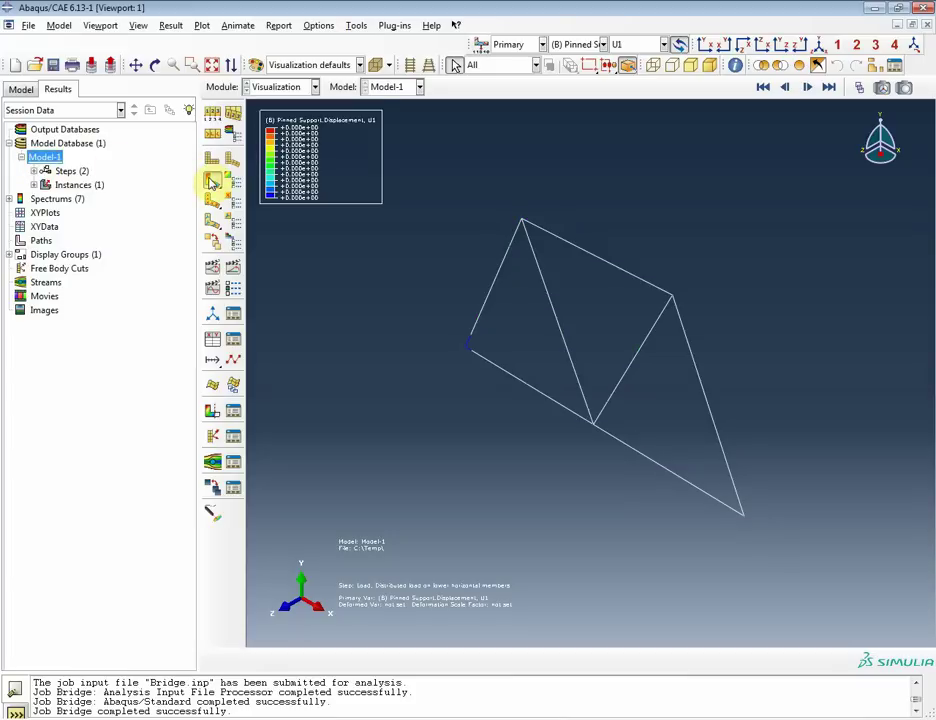
{"action": "left_click", "coordinate": [211, 176]}
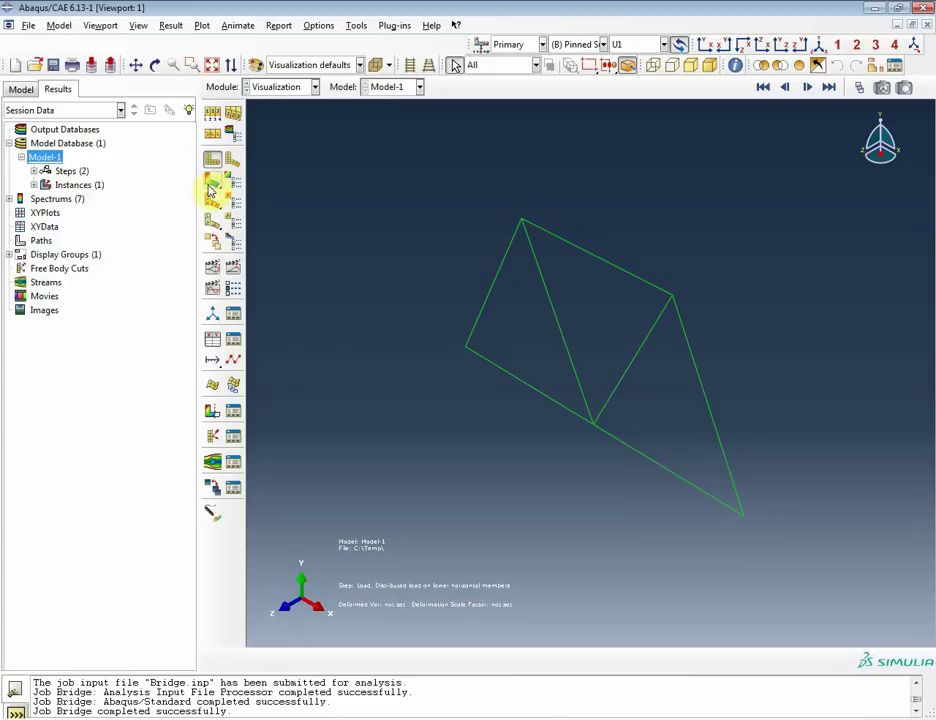
{"action": "left_click", "coordinate": [33, 185]}
{"action": "left_click", "coordinate": [63, 199]}
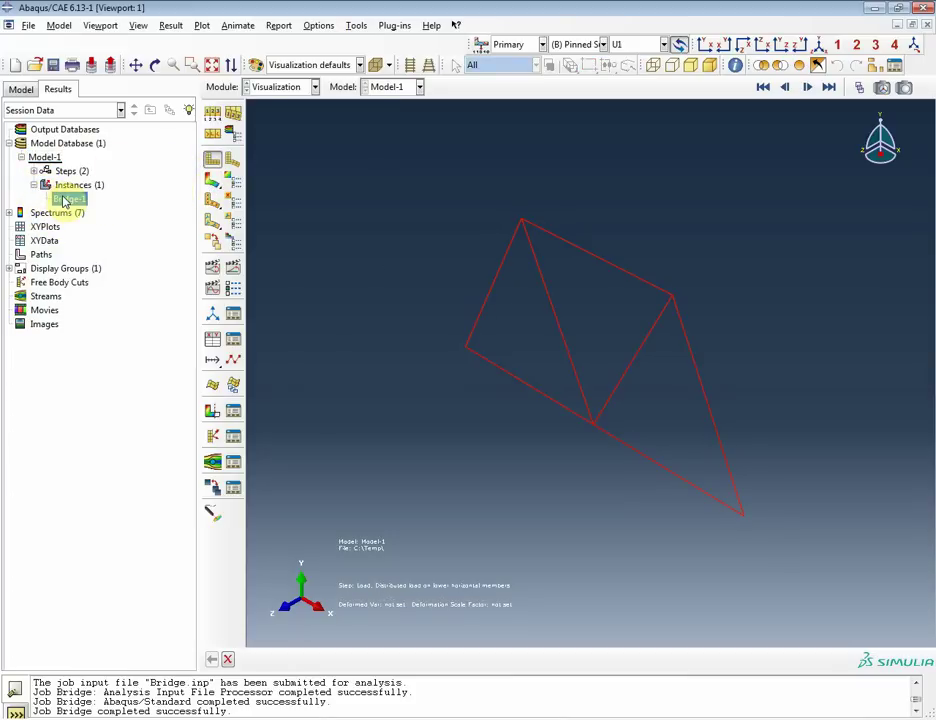
{"action": "left_click", "coordinate": [210, 176]}
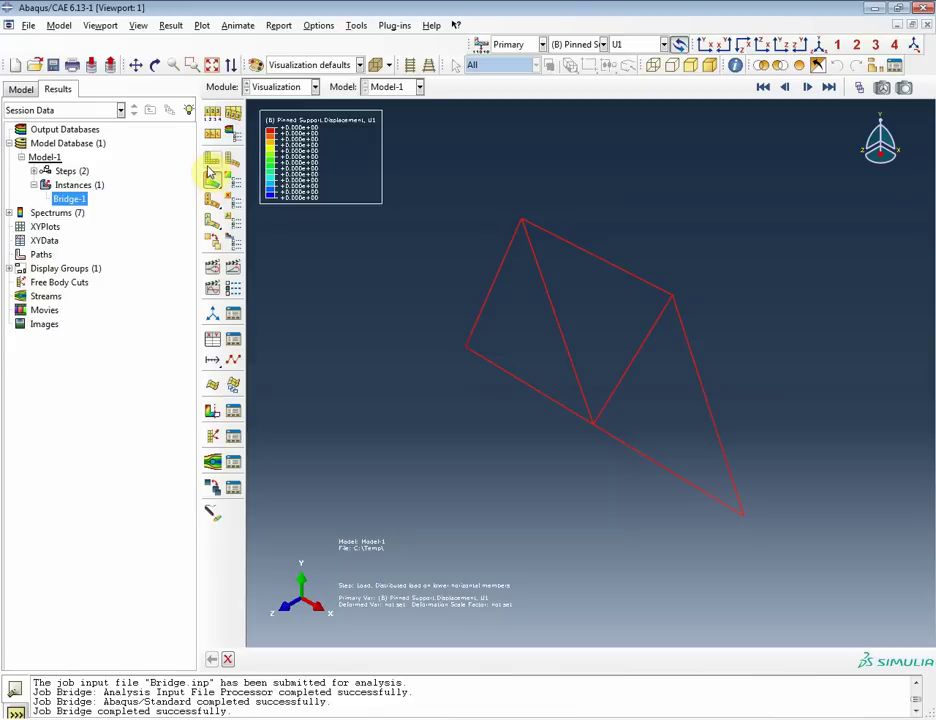
{"action": "left_click", "coordinate": [211, 162]}
Try to open the completed Bridge job's results from the model tree
{"action": "left_click", "coordinate": [22, 90]}
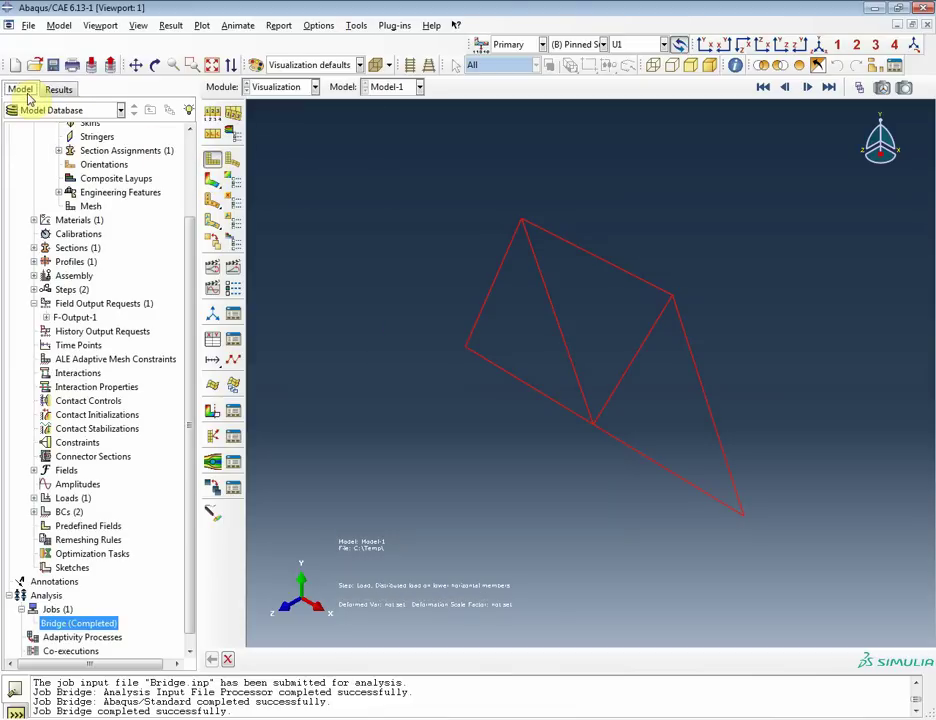
{"action": "right_click", "coordinate": [88, 622]}
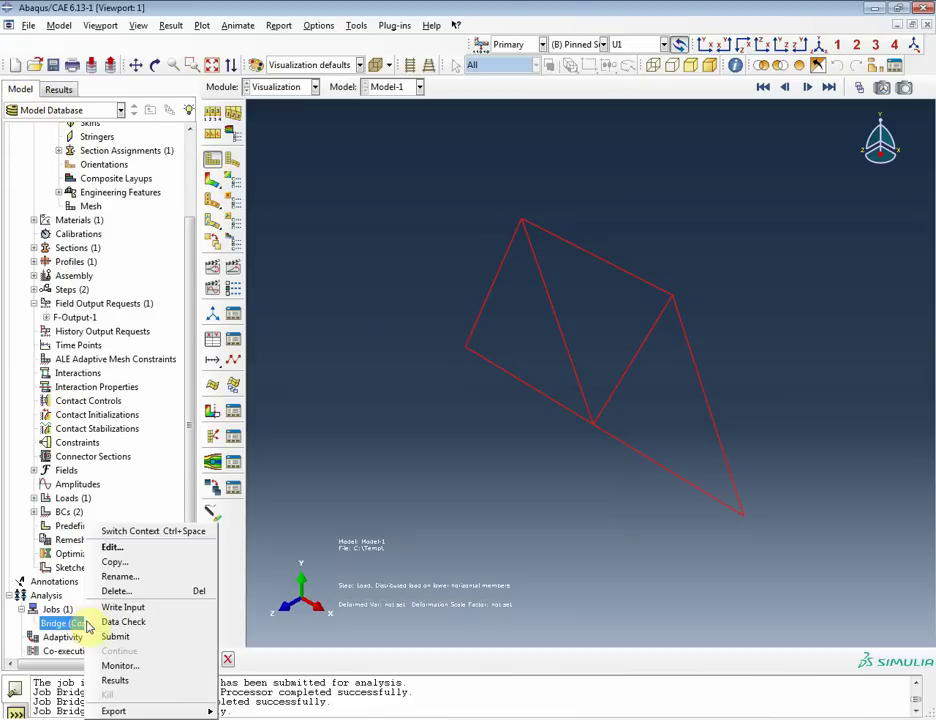
{"action": "left_click", "coordinate": [115, 680]}
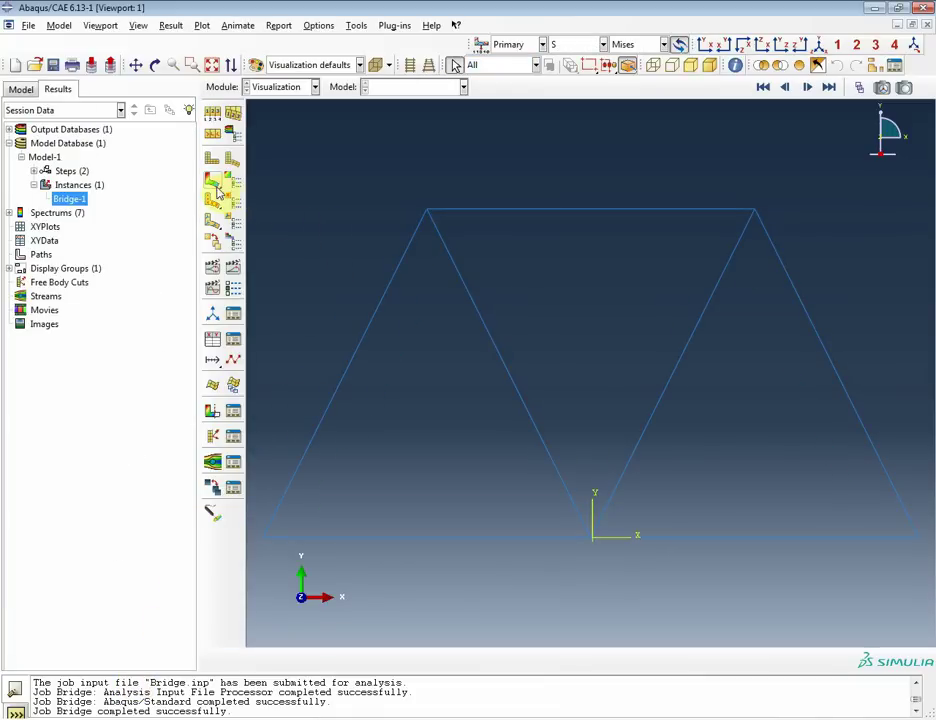
{"action": "left_click", "coordinate": [307, 90]}
{"action": "left_click", "coordinate": [307, 90]}
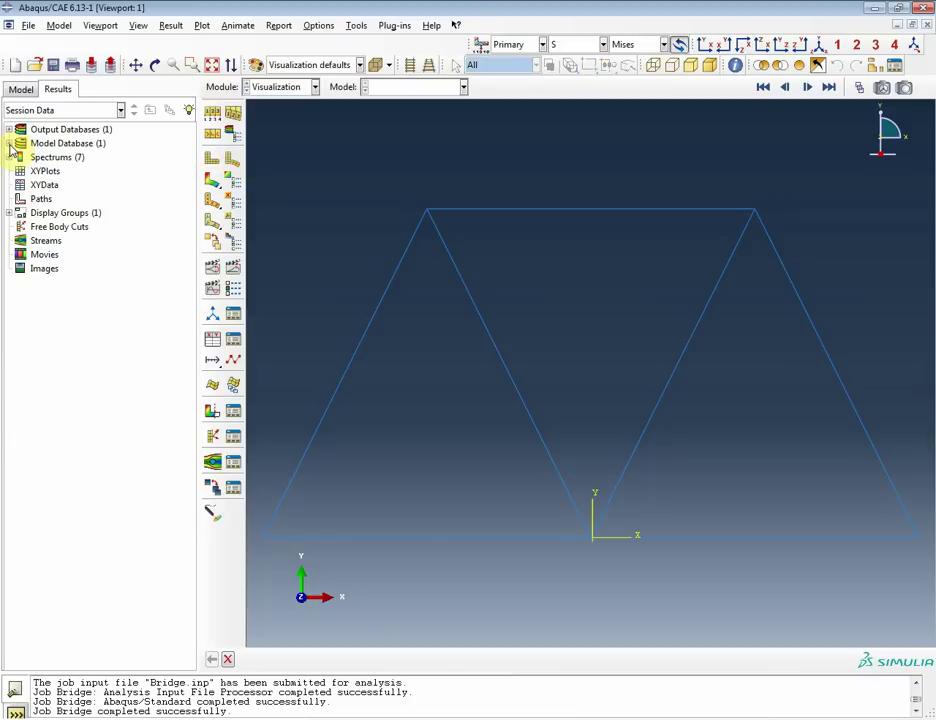
Try again to load the Bridge job's results and plot the deformed and undeformed shapes
{"action": "left_click", "coordinate": [19, 90]}
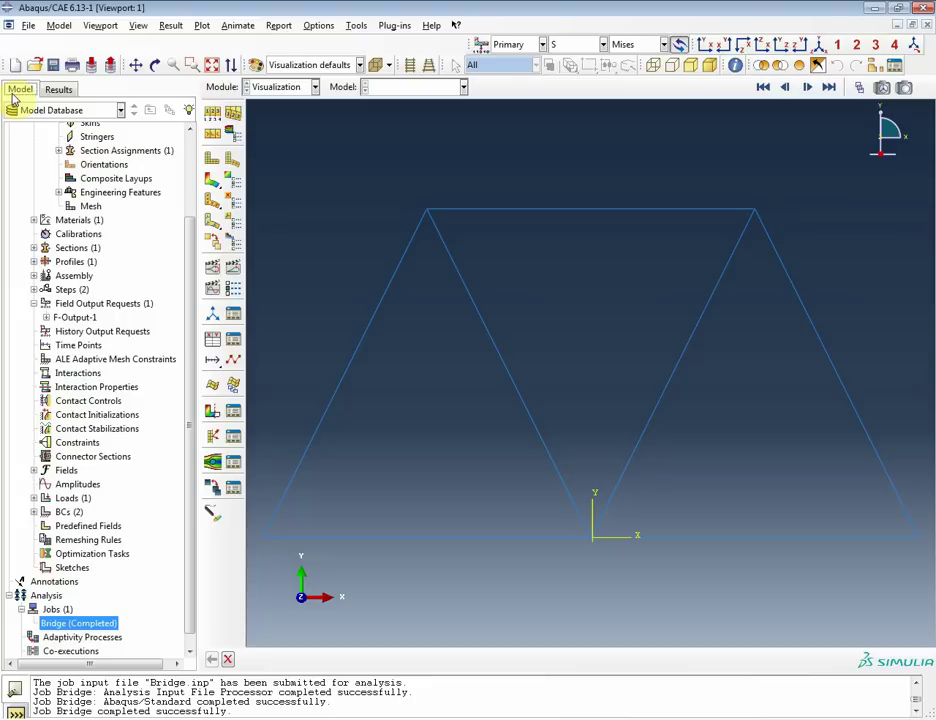
{"action": "right_click", "coordinate": [100, 623]}
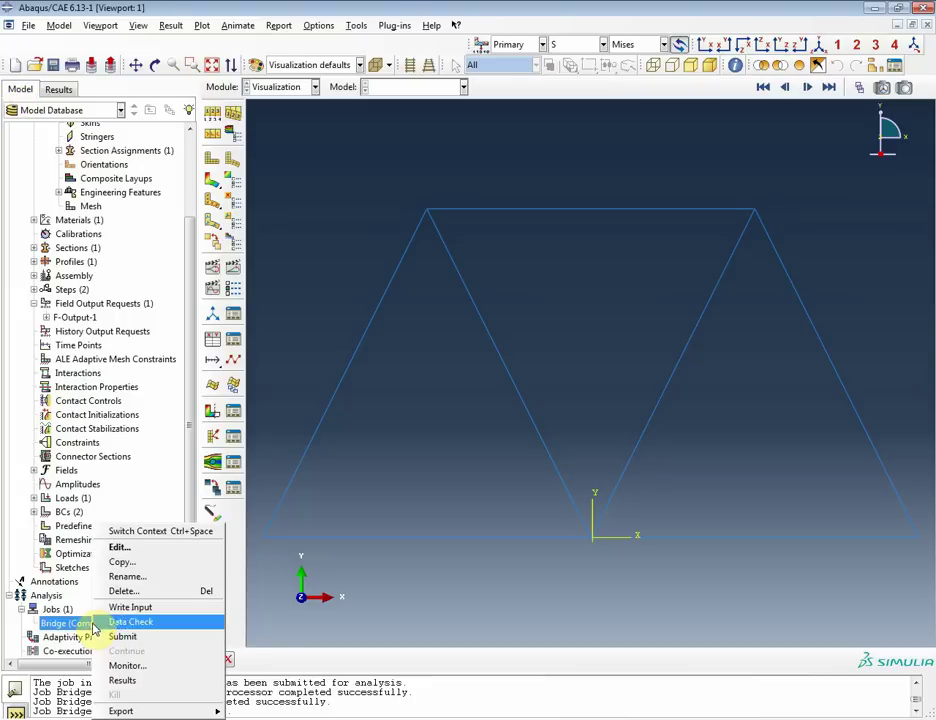
{"action": "left_click", "coordinate": [141, 683]}
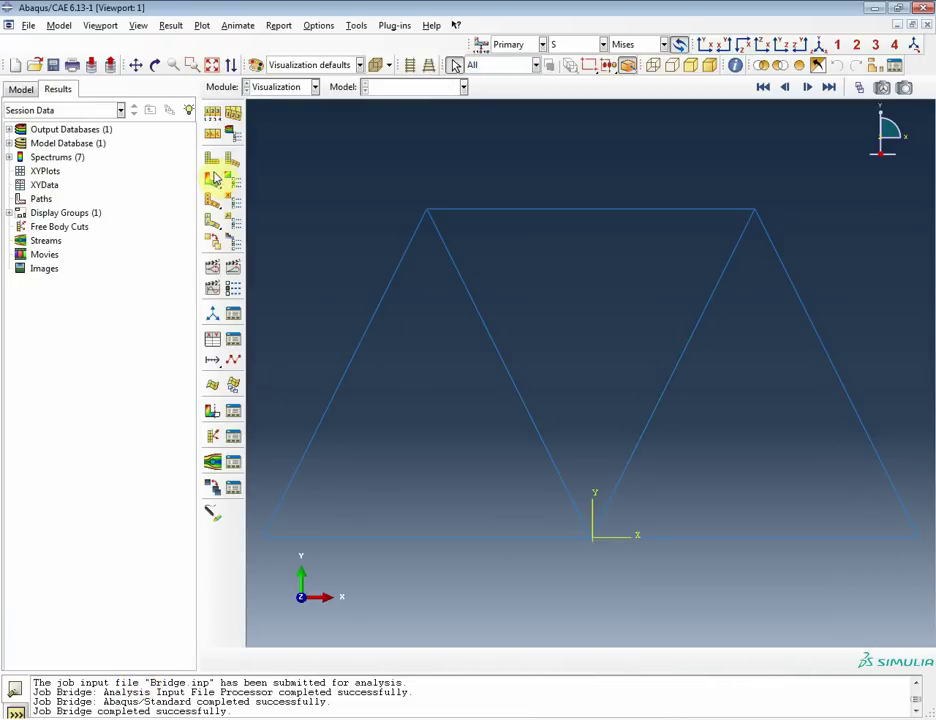
{"action": "left_click", "coordinate": [234, 166]}
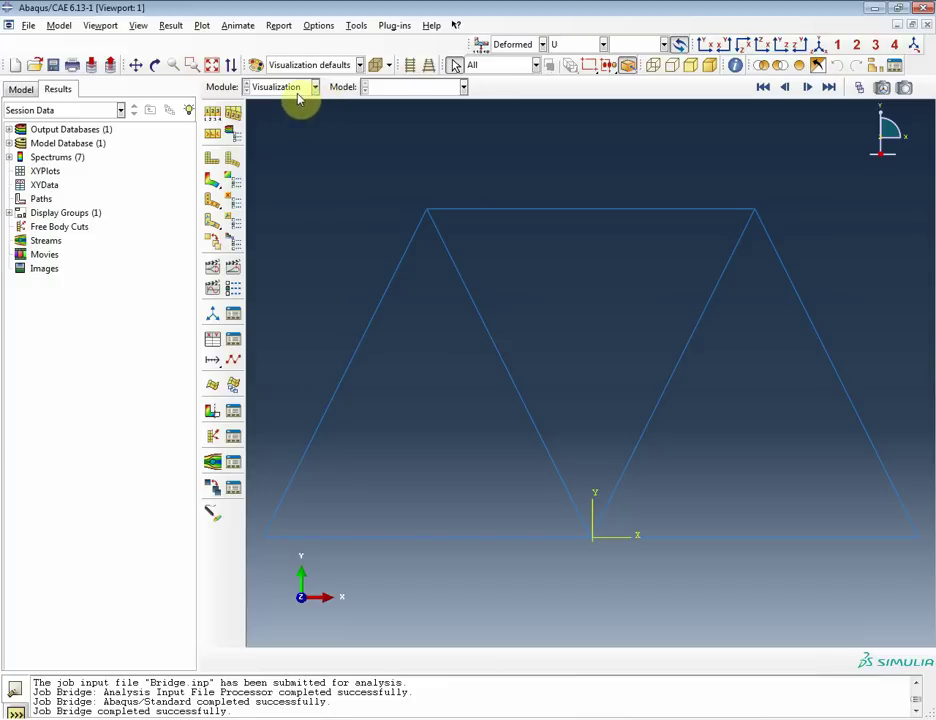
{"action": "left_click", "coordinate": [214, 159]}
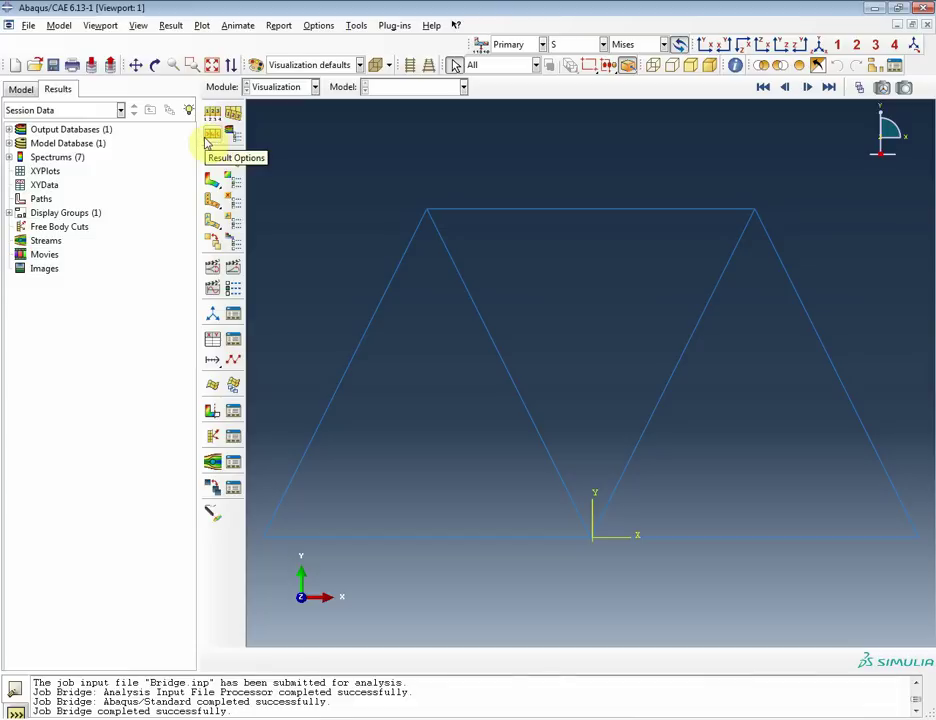
Review the definition of line load Load-1 and close it without changes
{"action": "left_click", "coordinate": [21, 89]}
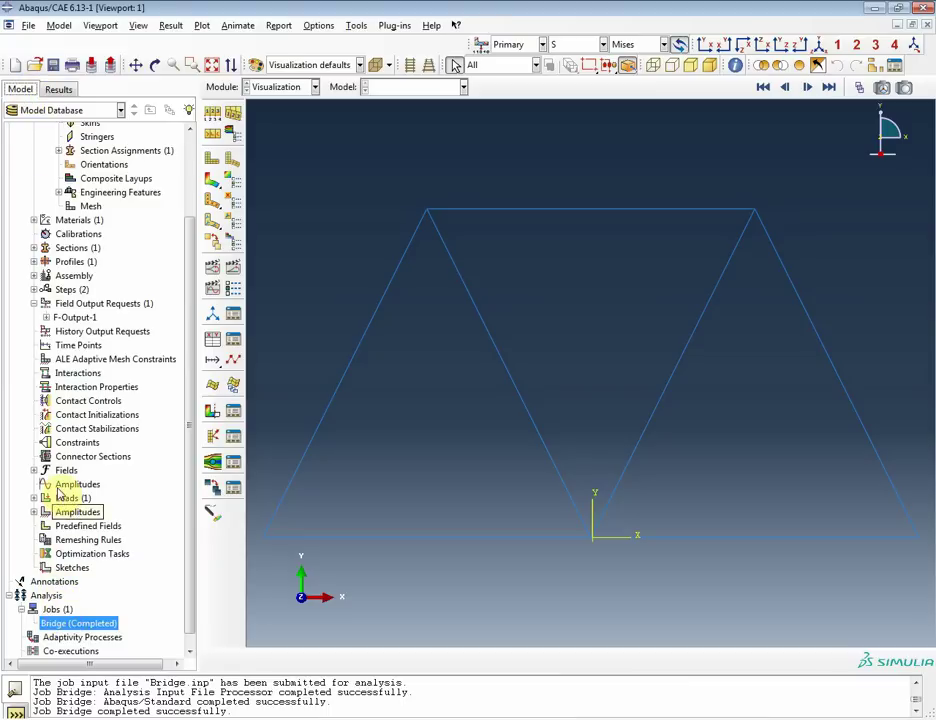
{"action": "left_click", "coordinate": [35, 497]}
{"action": "left_click", "coordinate": [65, 511]}
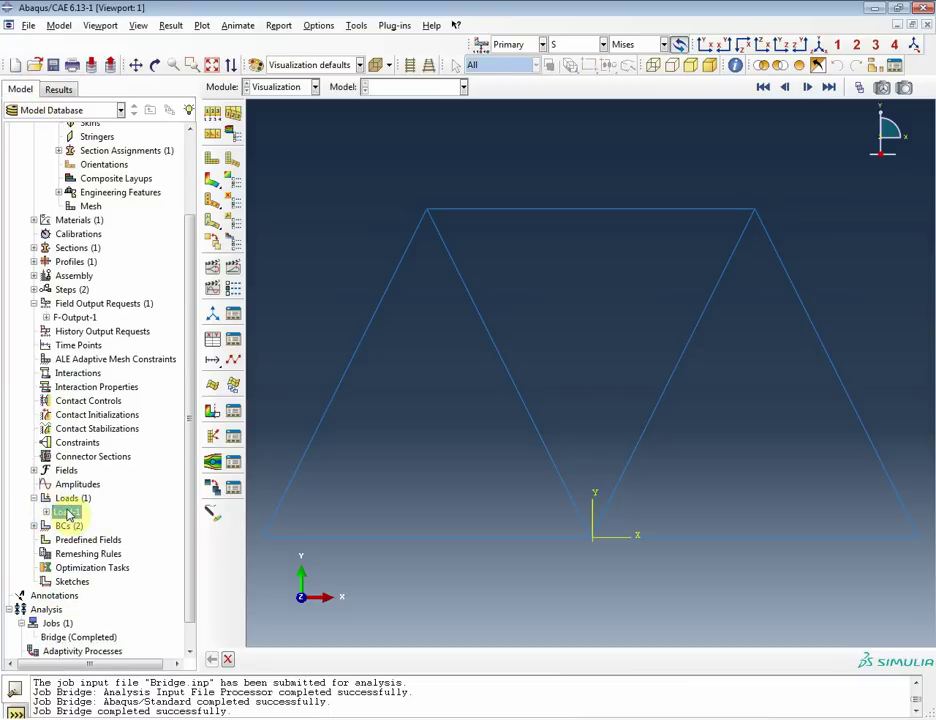
{"action": "right_click", "coordinate": [66, 513]}
{"action": "left_click", "coordinate": [96, 538]}
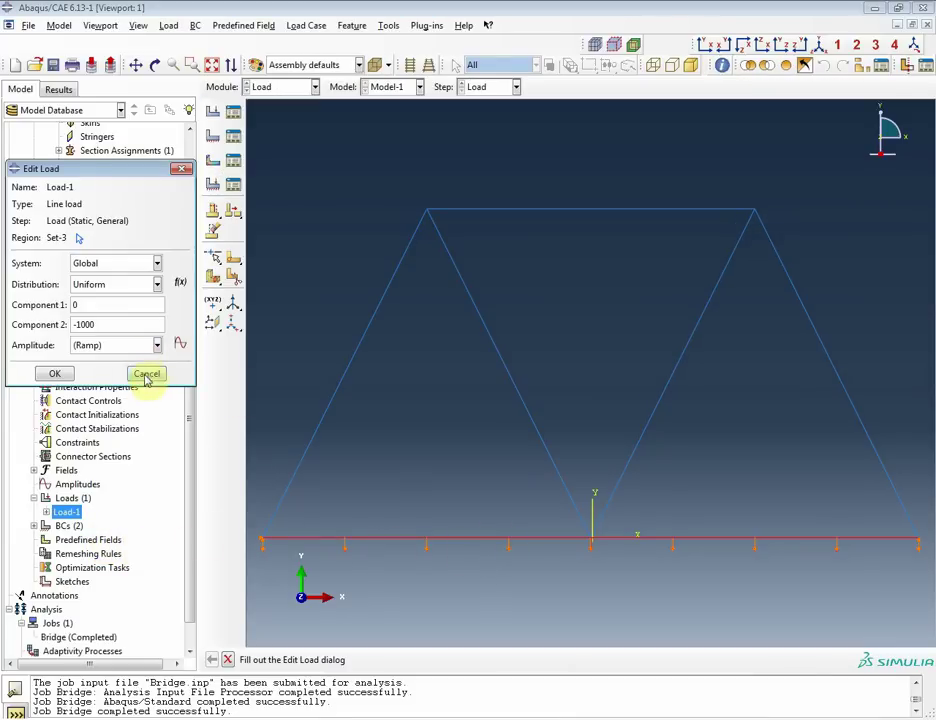
{"action": "left_click", "coordinate": [147, 376]}
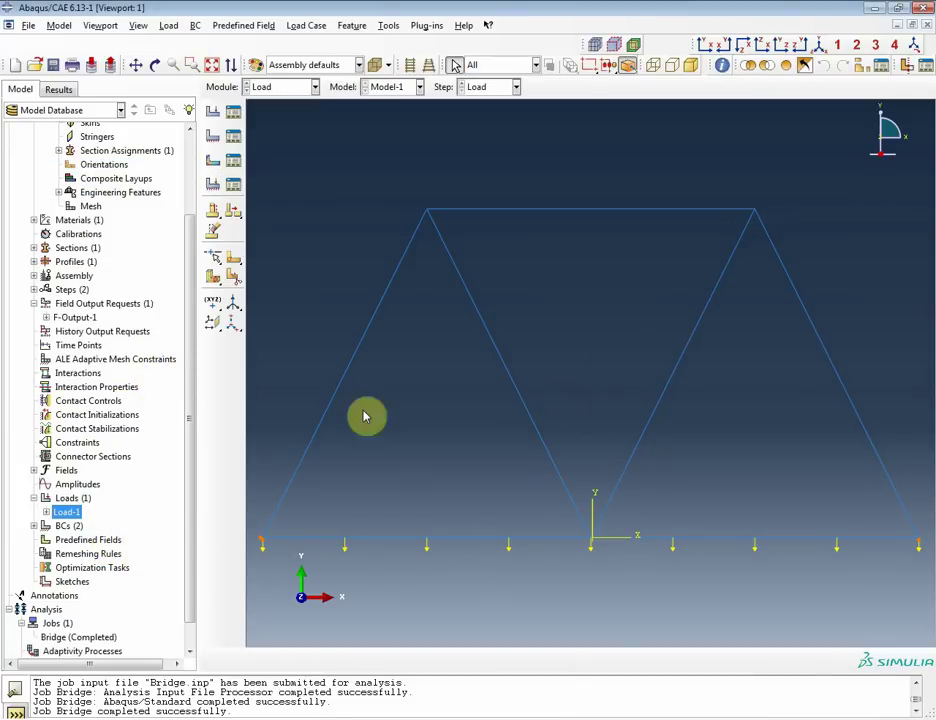
{"action": "left_click", "coordinate": [33, 497]}
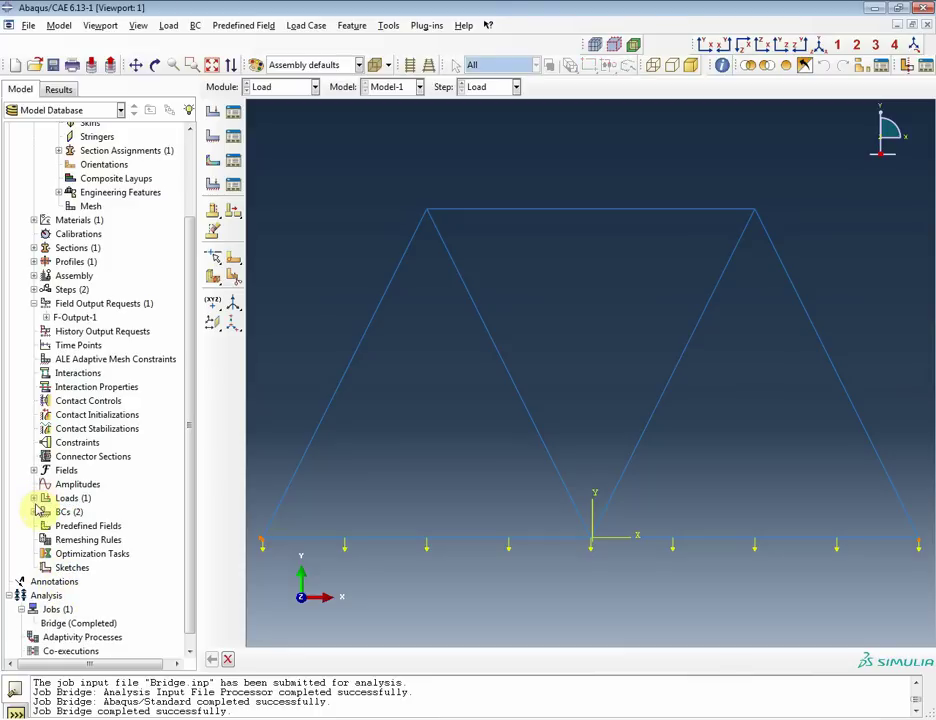
Resubmit the Bridge job, overwriting its existing job files and continuing without history output for the Load step
{"action": "left_click", "coordinate": [63, 625]}
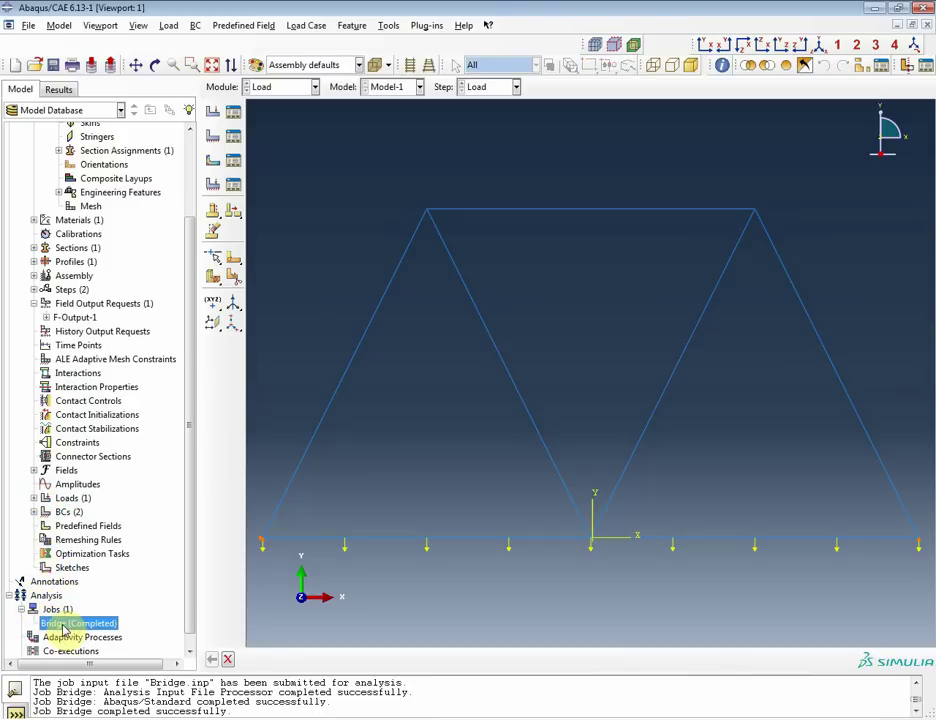
{"action": "right_click", "coordinate": [63, 628]}
{"action": "left_click", "coordinate": [71, 621]}
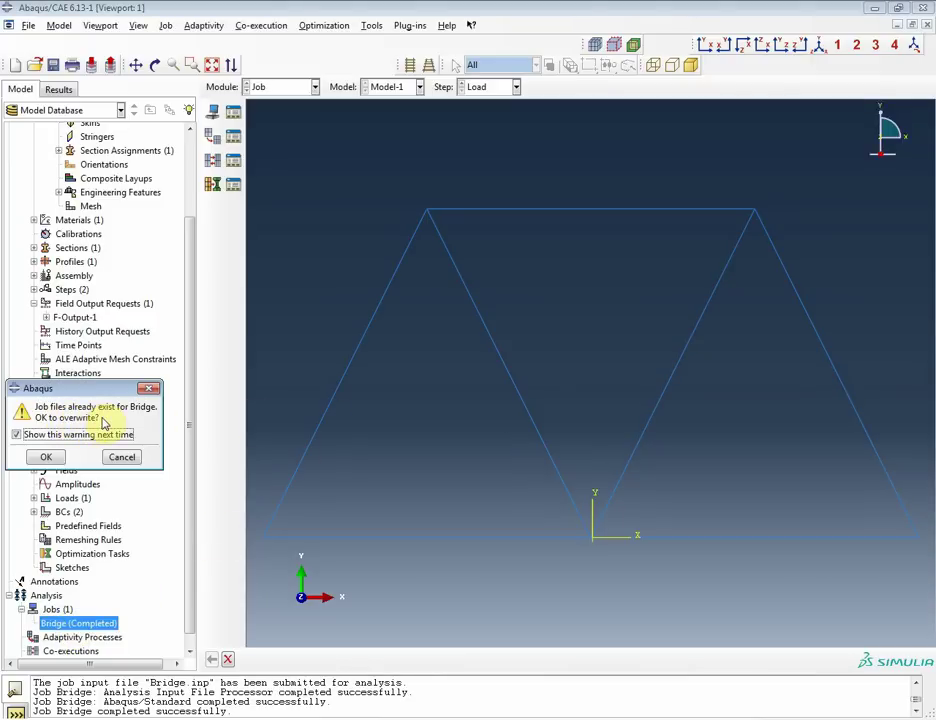
{"action": "left_click", "coordinate": [50, 456]}
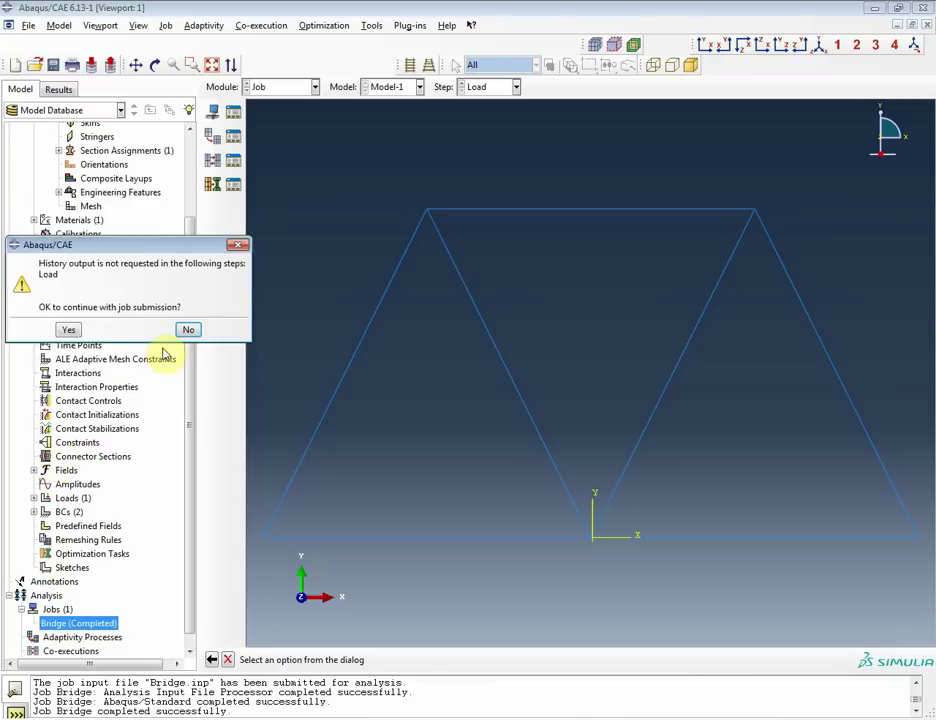
{"action": "left_click", "coordinate": [68, 330]}
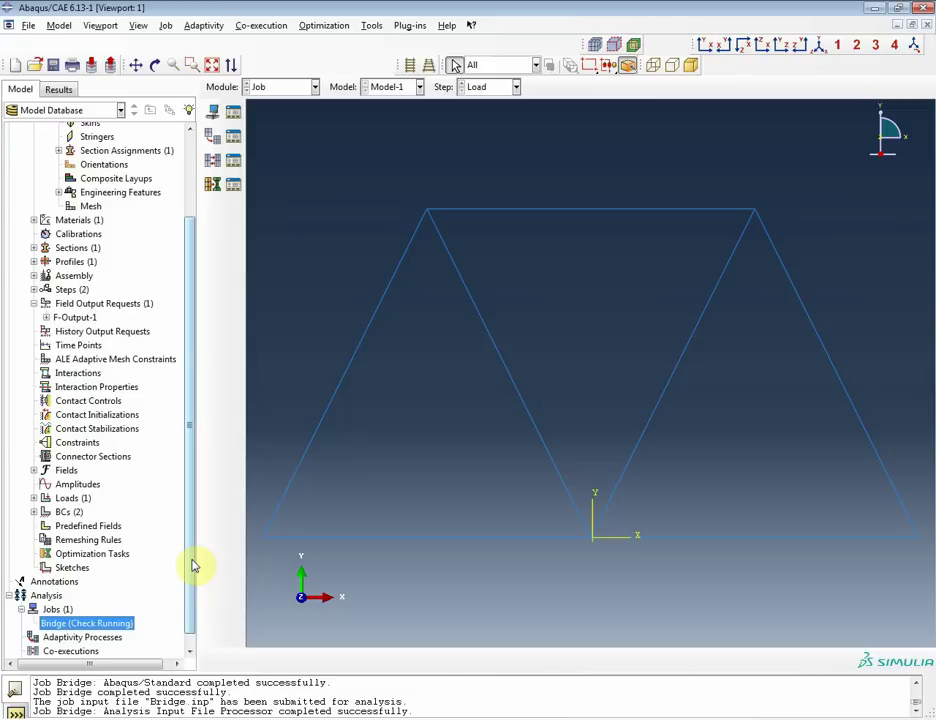
Open the resubmitted Bridge job's results to show the undeformed truss from Bridge.odb
{"action": "scroll", "coordinate": [193, 566], "scroll_direction": "down", "scroll_amount": 1}
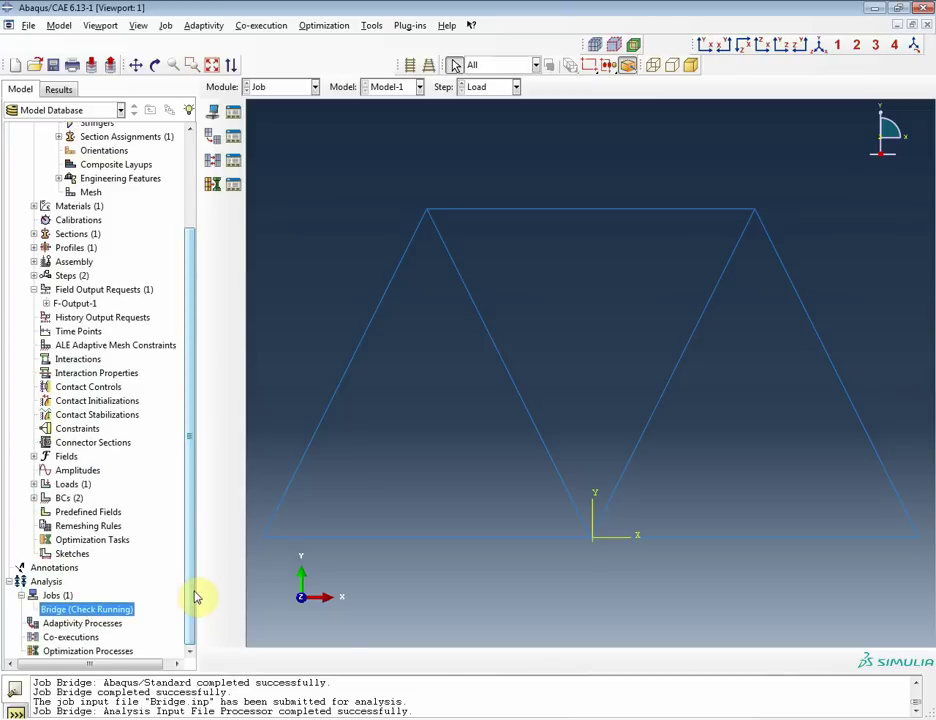
{"action": "right_click", "coordinate": [113, 606]}
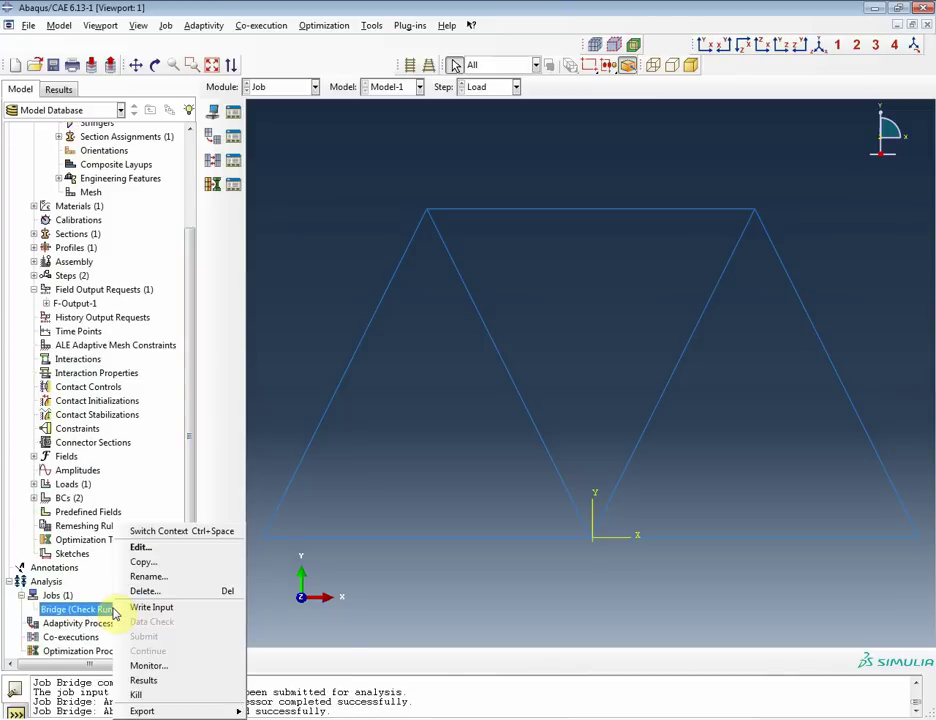
{"action": "left_click", "coordinate": [150, 681]}
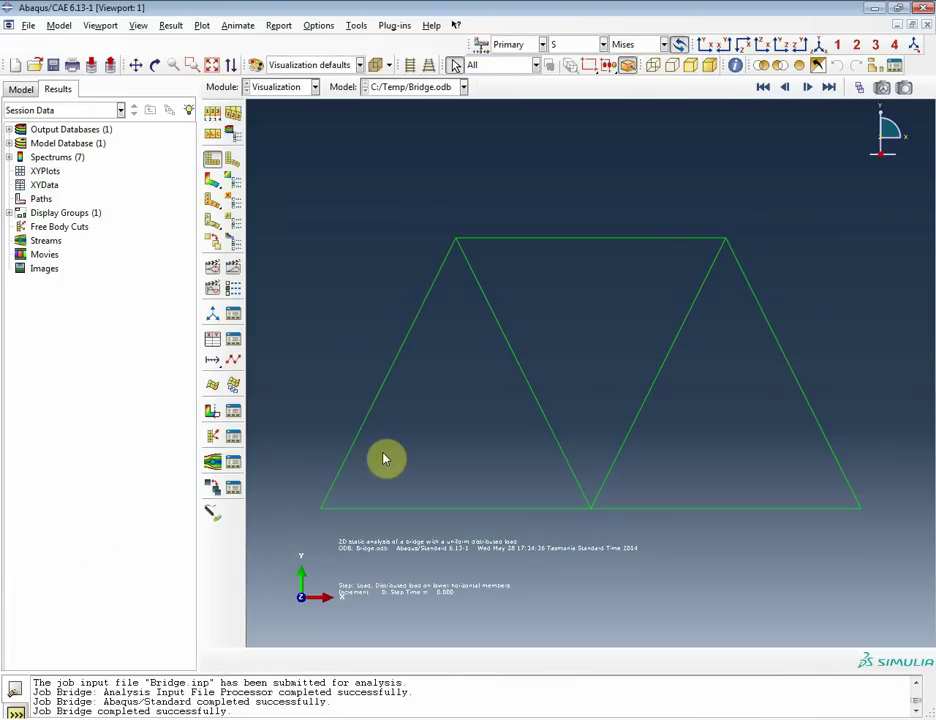
View the Bridge.odb results as a Mises stress contour plot and as a deformed shape, returning to the undeformed shape
{"action": "left_click", "coordinate": [213, 182]}
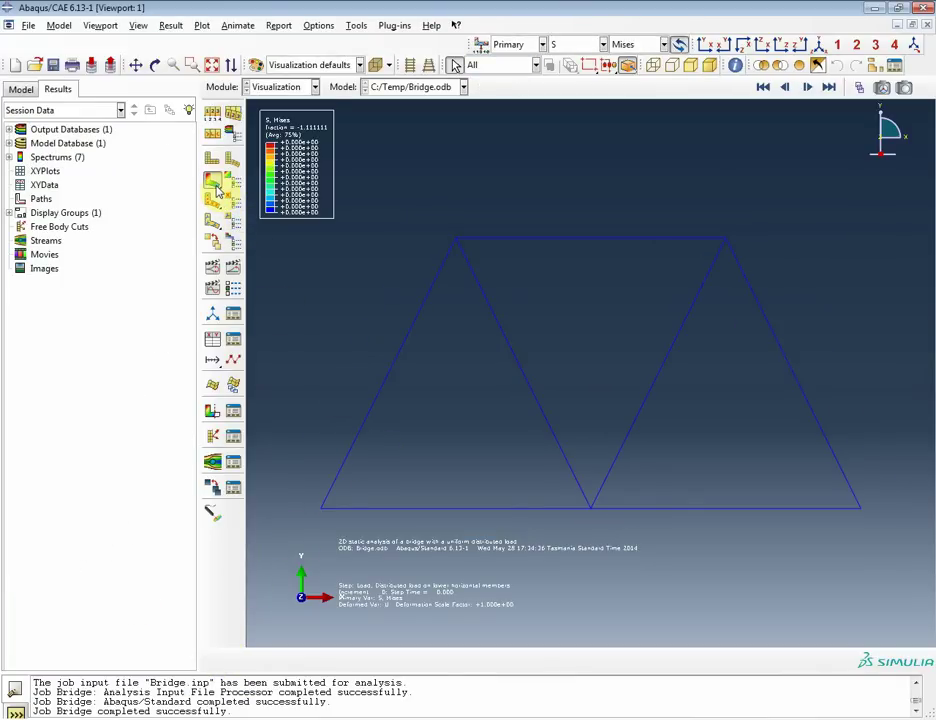
{"action": "left_click", "coordinate": [215, 166]}
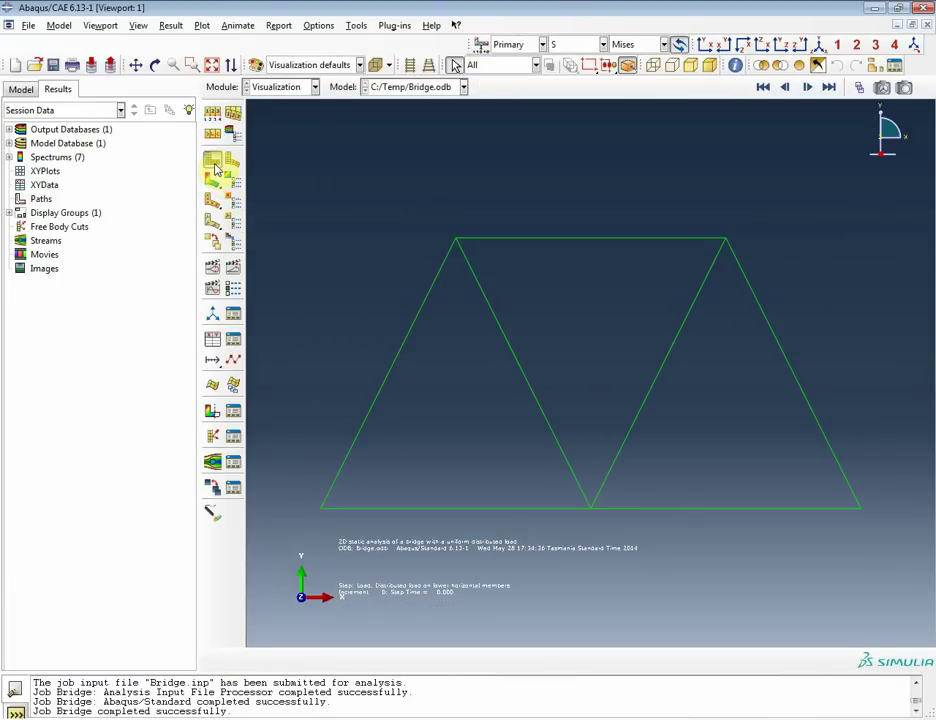
{"action": "left_click", "coordinate": [233, 162]}
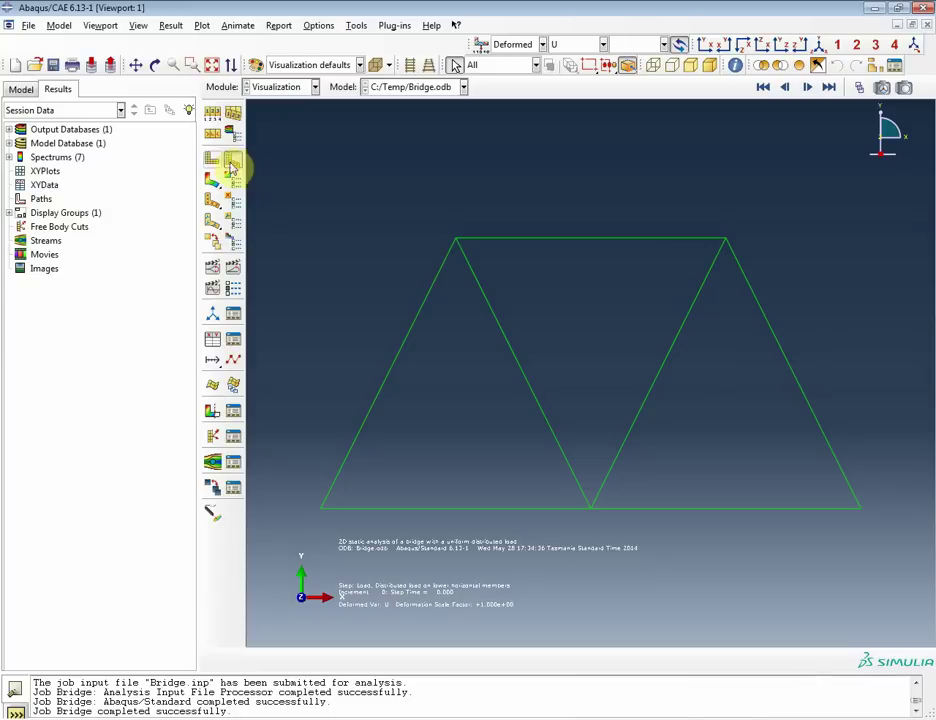
{"action": "left_click", "coordinate": [215, 166]}
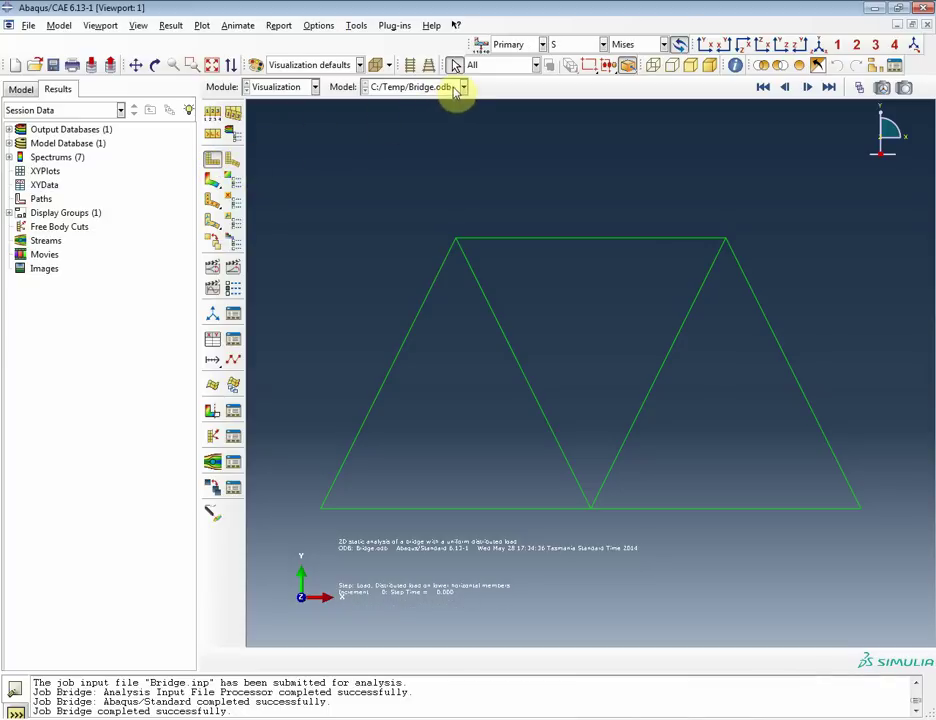
View Model-1 as contour and undeformed plots and switch the display back to C:/Temp/Bridge.odb
{"action": "left_click", "coordinate": [463, 88]}
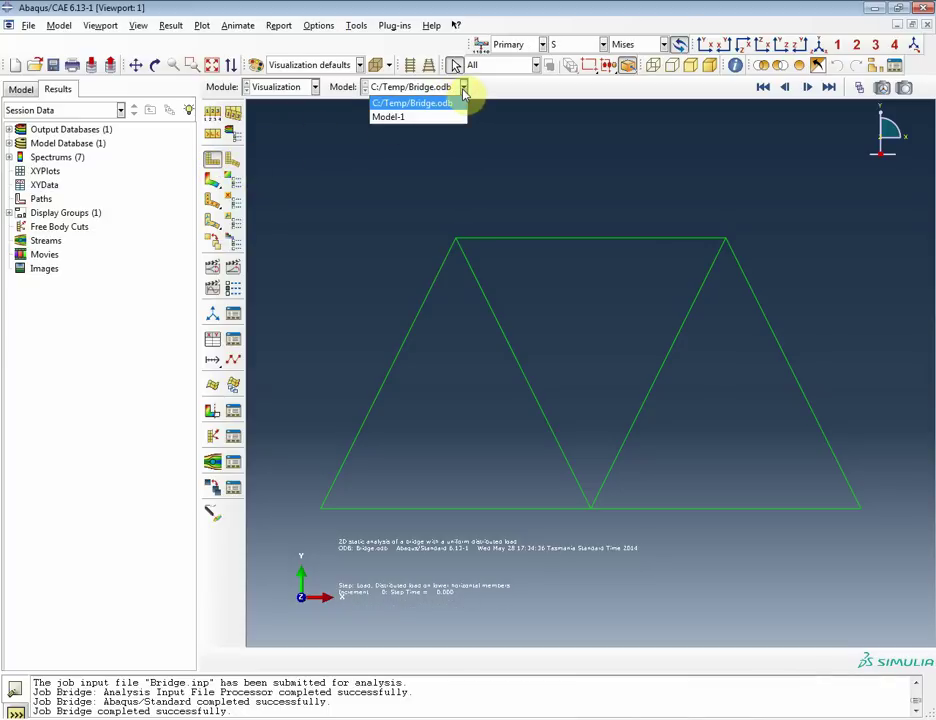
{"action": "left_click", "coordinate": [428, 117]}
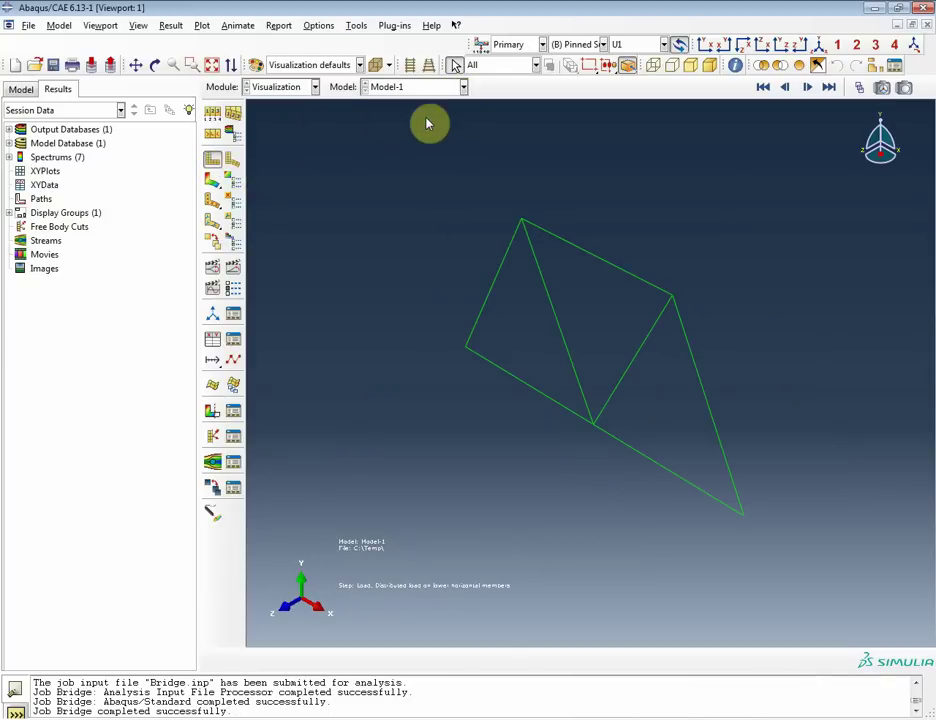
{"action": "left_click", "coordinate": [214, 183]}
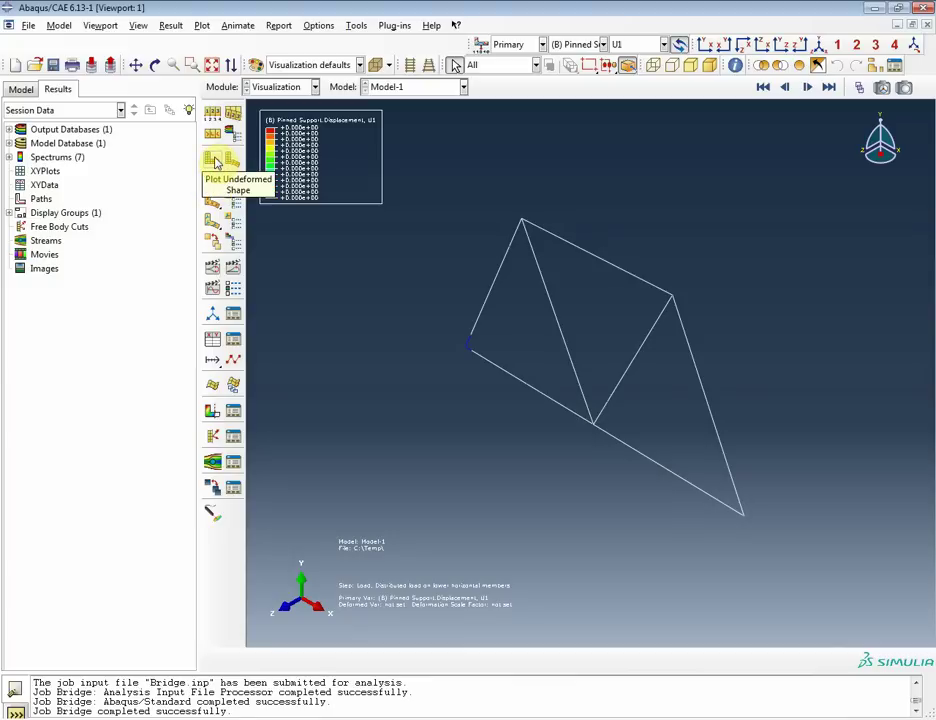
{"action": "left_click", "coordinate": [214, 162]}
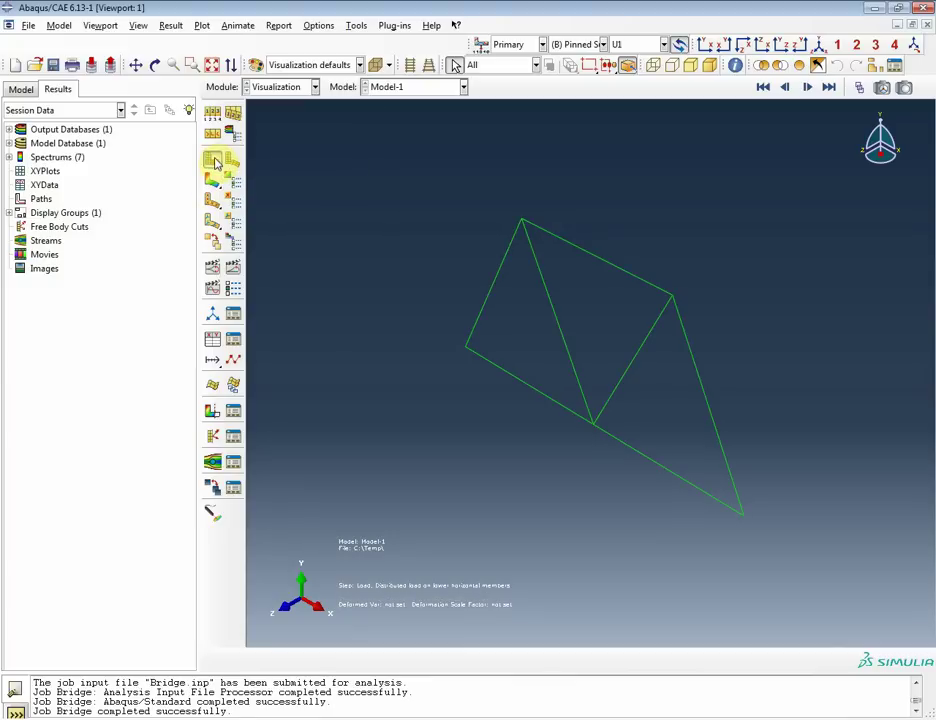
{"action": "left_click", "coordinate": [414, 88]}
{"action": "left_click", "coordinate": [408, 104]}
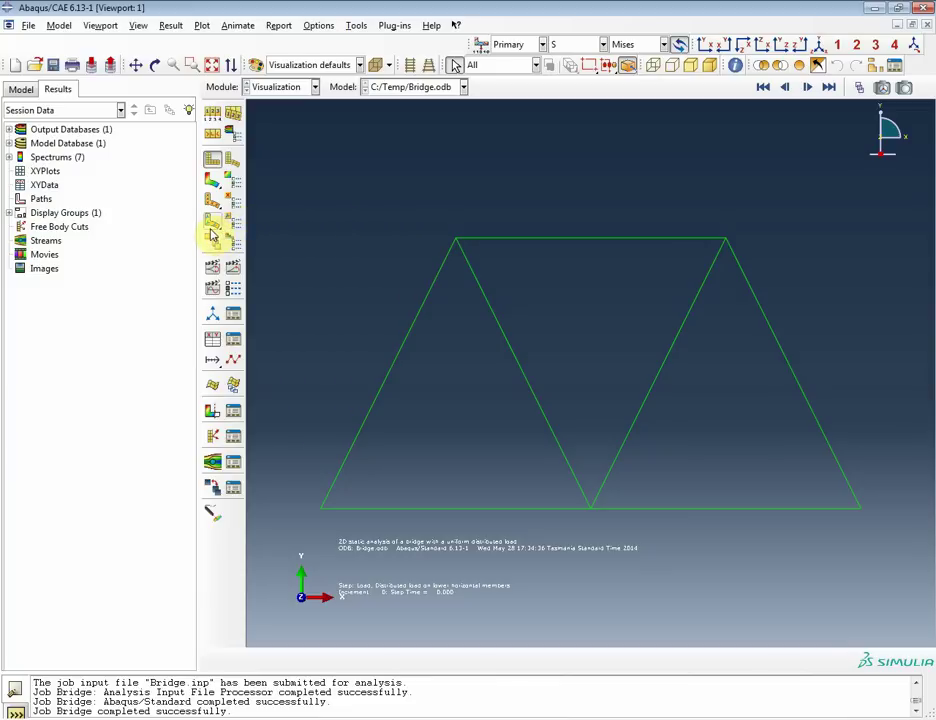
Examine the contents of Bridge.odb in the session data, including its steps and history output
{"action": "left_click", "coordinate": [9, 129]}
{"action": "left_click", "coordinate": [21, 143]}
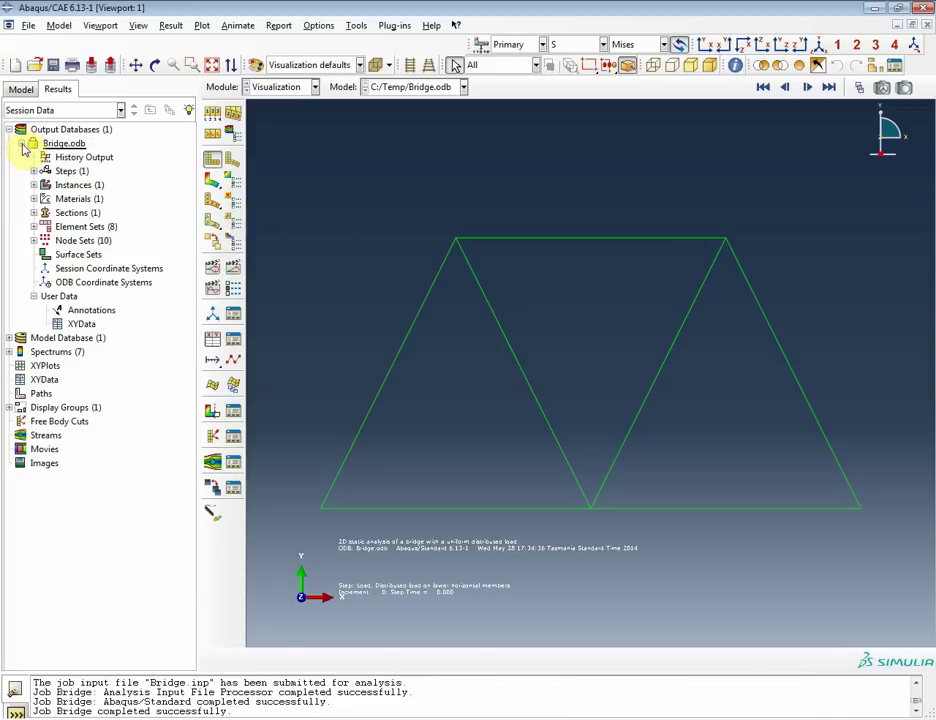
{"action": "left_click", "coordinate": [52, 146]}
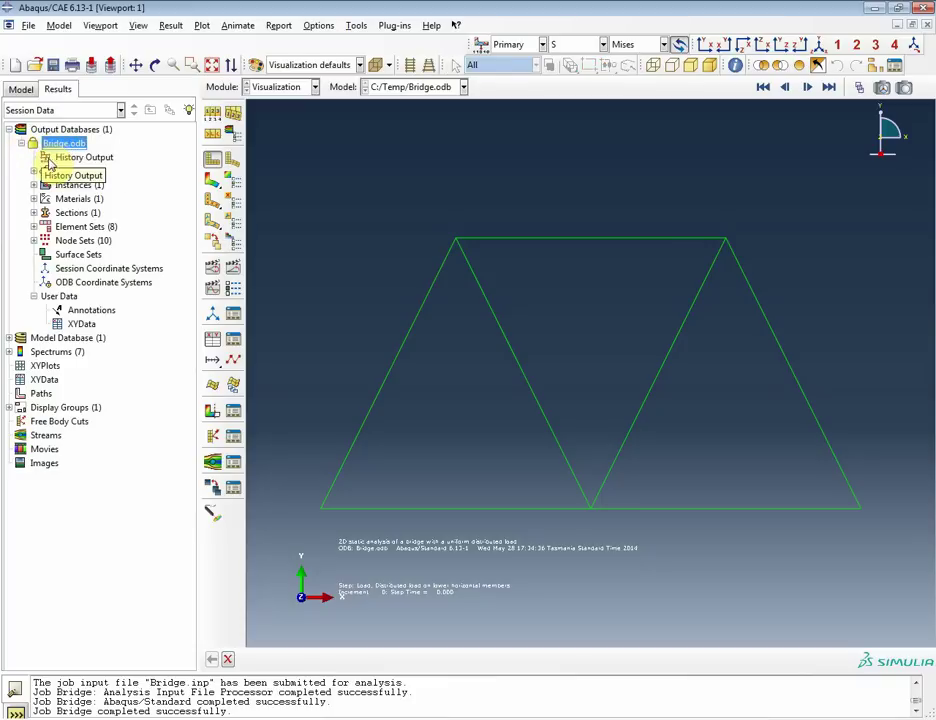
{"action": "left_click", "coordinate": [34, 172]}
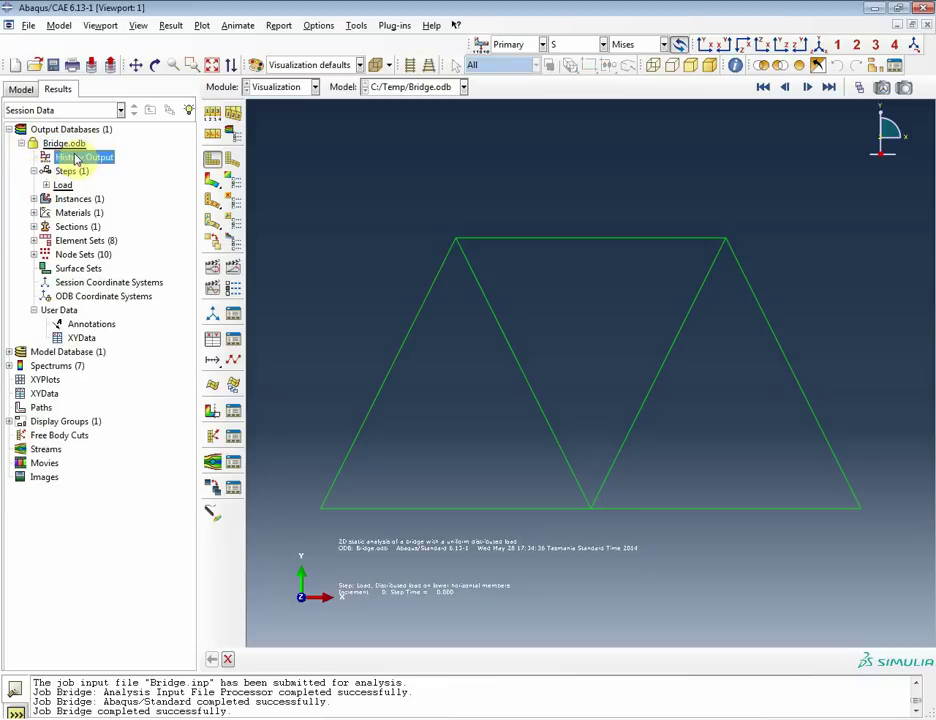
{"action": "double_click", "coordinate": [75, 157]}
{"action": "left_click", "coordinate": [208, 332]}
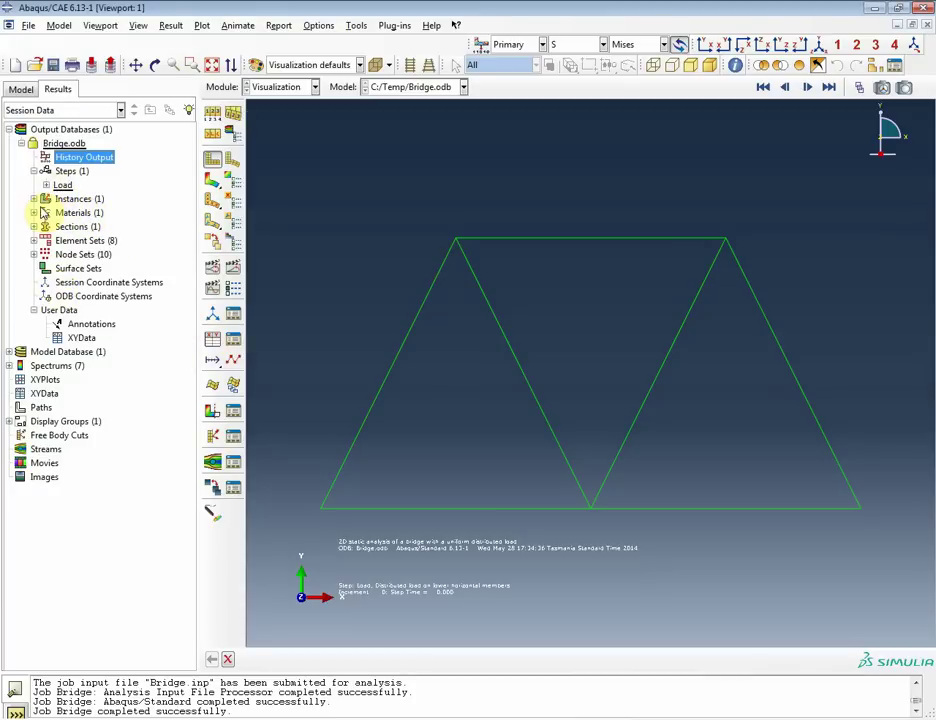
{"action": "left_click", "coordinate": [21, 143]}
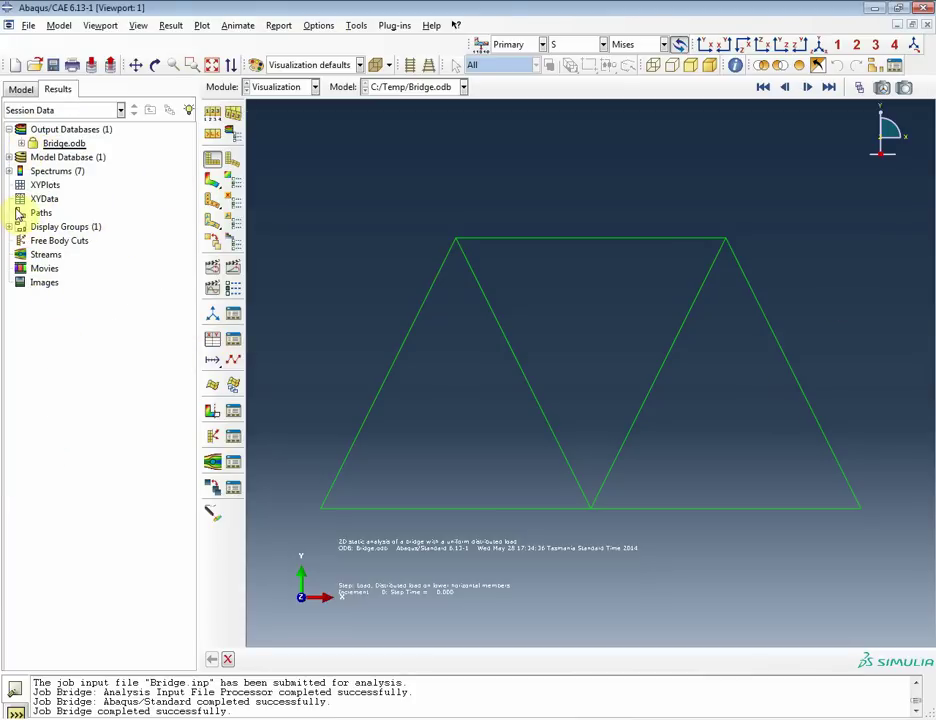
Check the session's spectrums and the model database entries and collapse them again
{"action": "left_click", "coordinate": [9, 171]}
{"action": "left_click", "coordinate": [9, 171]}
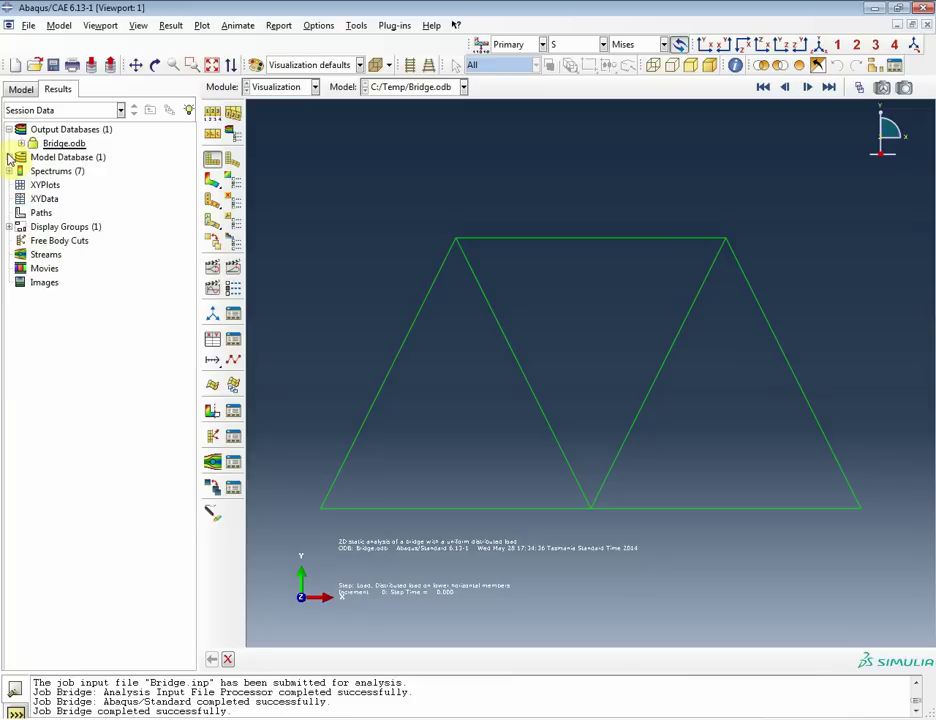
{"action": "left_click", "coordinate": [9, 157]}
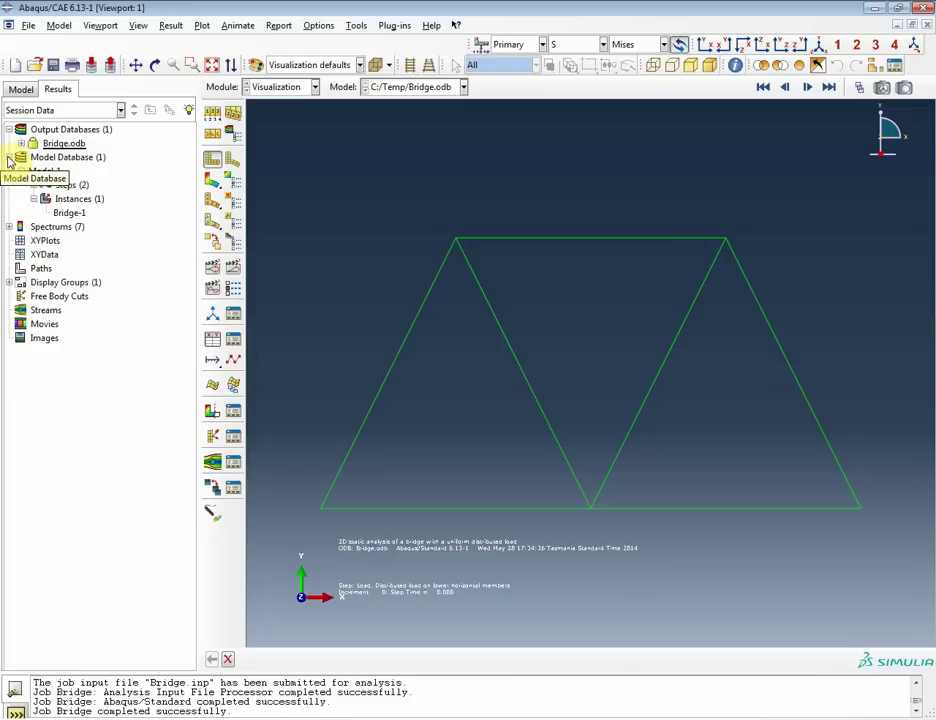
{"action": "left_click", "coordinate": [9, 157]}
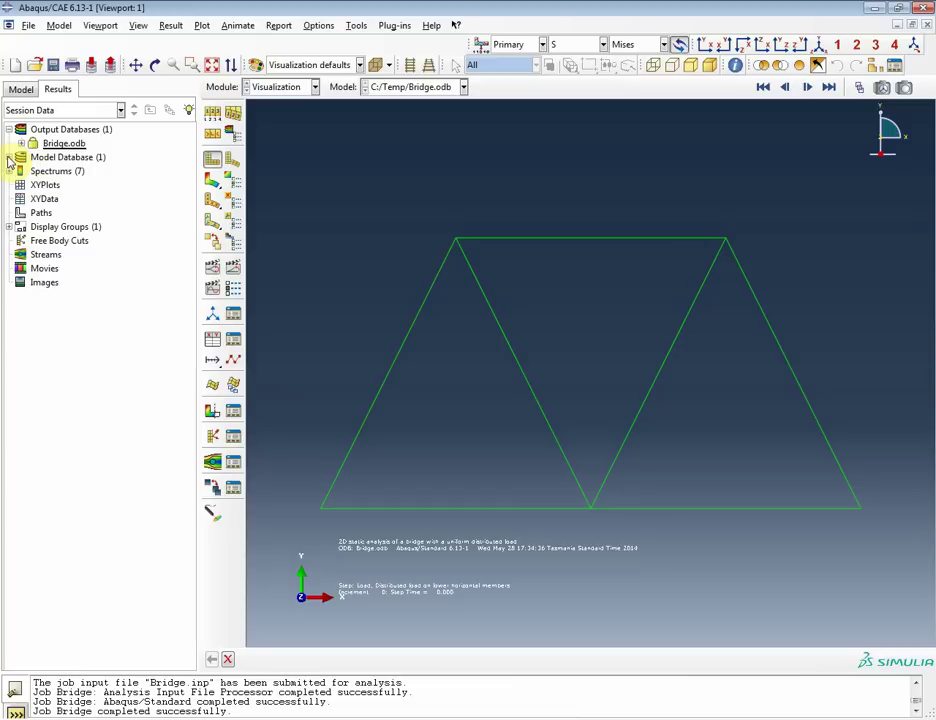
{"action": "left_click", "coordinate": [9, 129]}
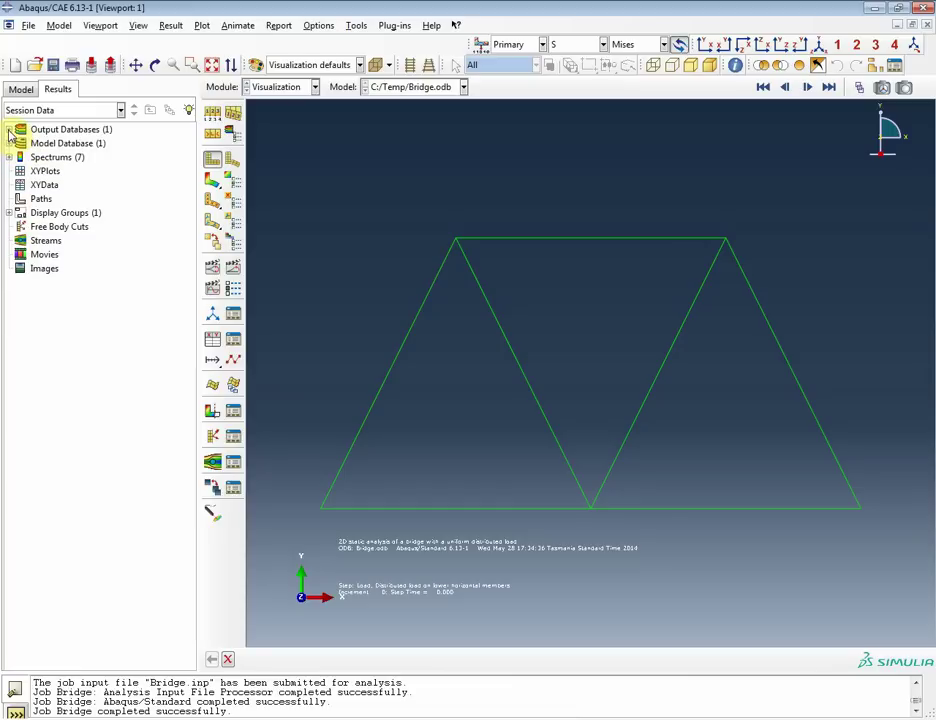
{"action": "left_click", "coordinate": [314, 87]}
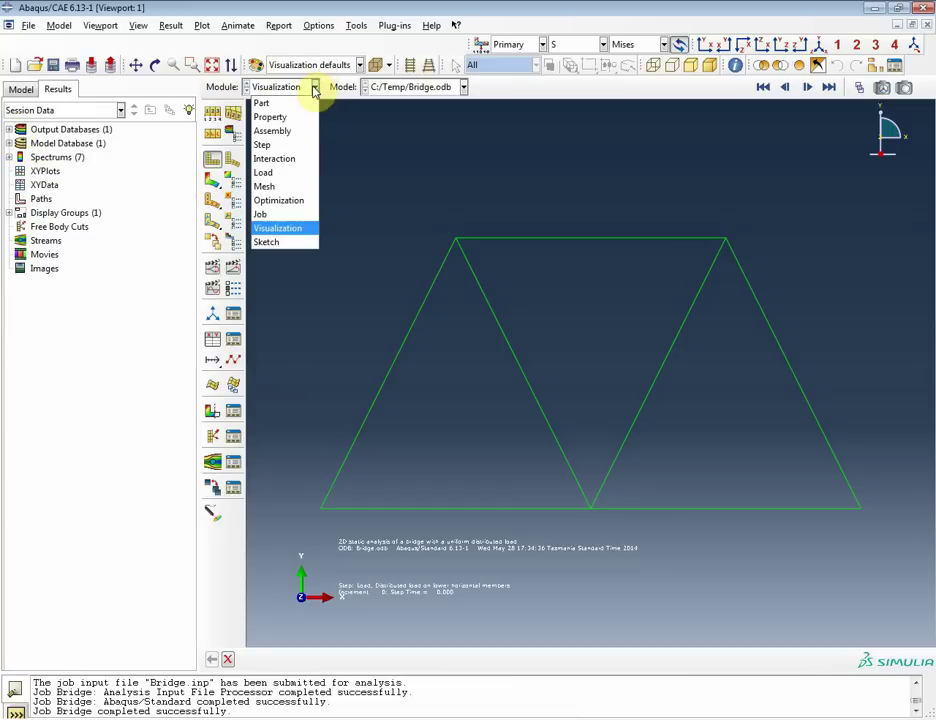
{"action": "left_click", "coordinate": [289, 236]}
{"action": "left_click", "coordinate": [410, 88]}
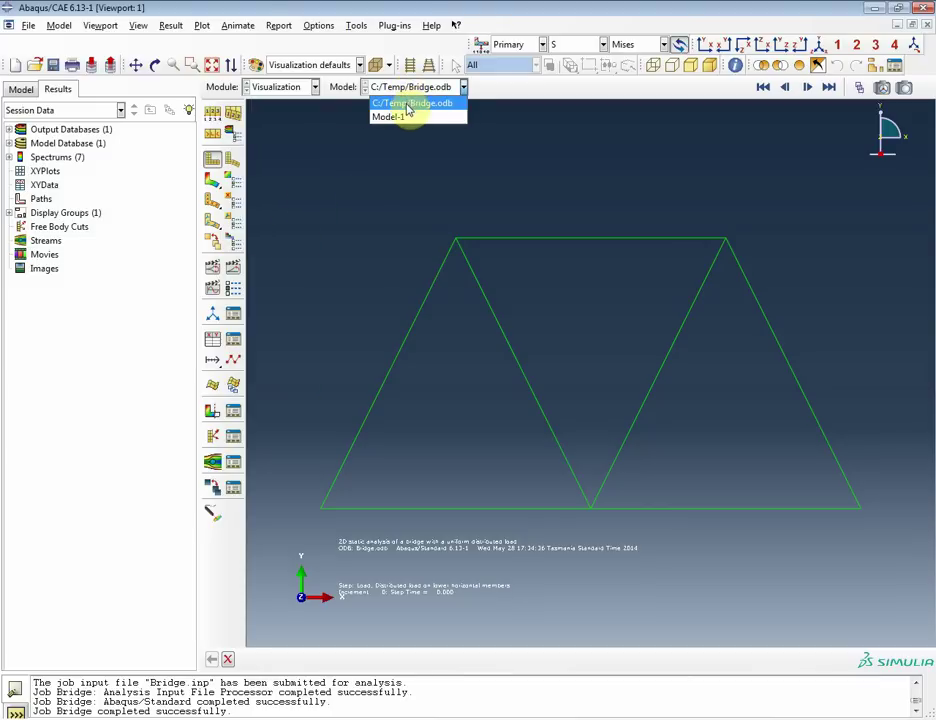
{"action": "left_click", "coordinate": [407, 104]}
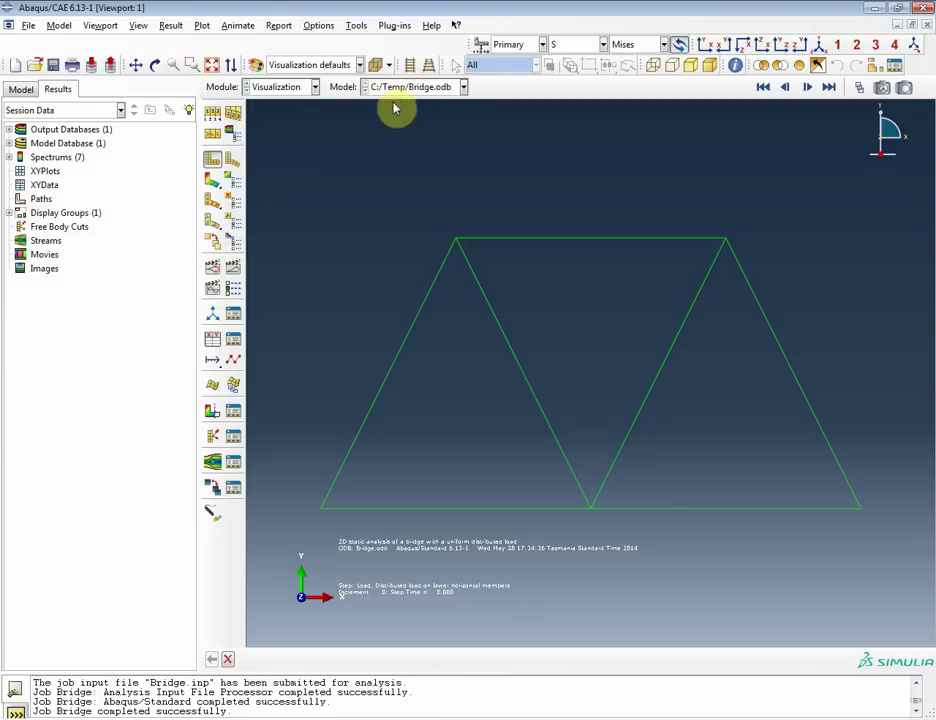
Submit the Bridge job again, overwriting its job files and continuing without history output for the Load step, and monitor the run
{"action": "left_click", "coordinate": [24, 89]}
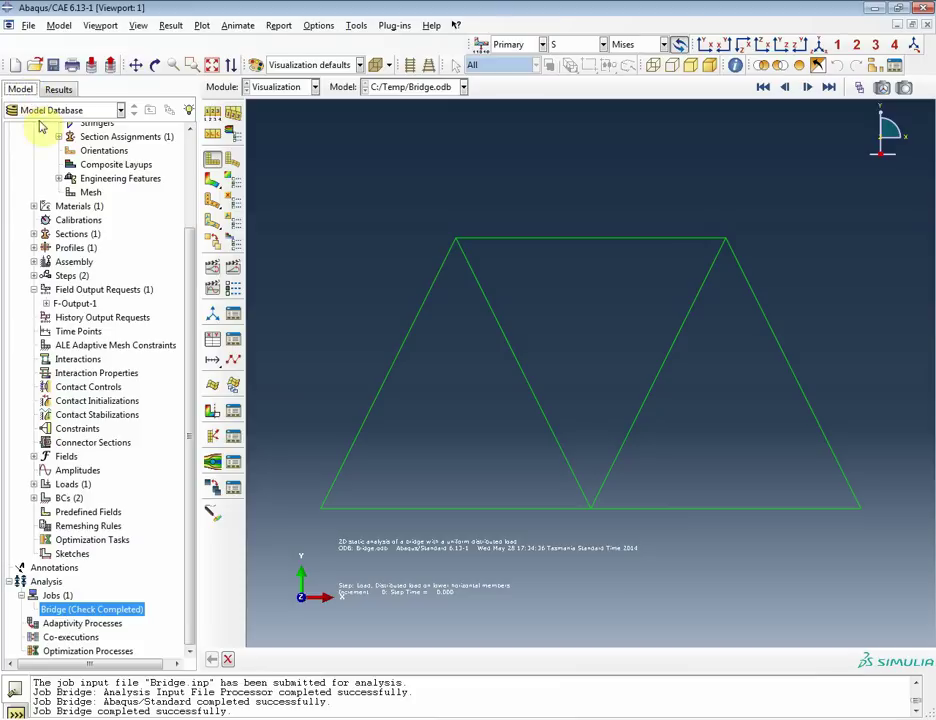
{"action": "right_click", "coordinate": [75, 609]}
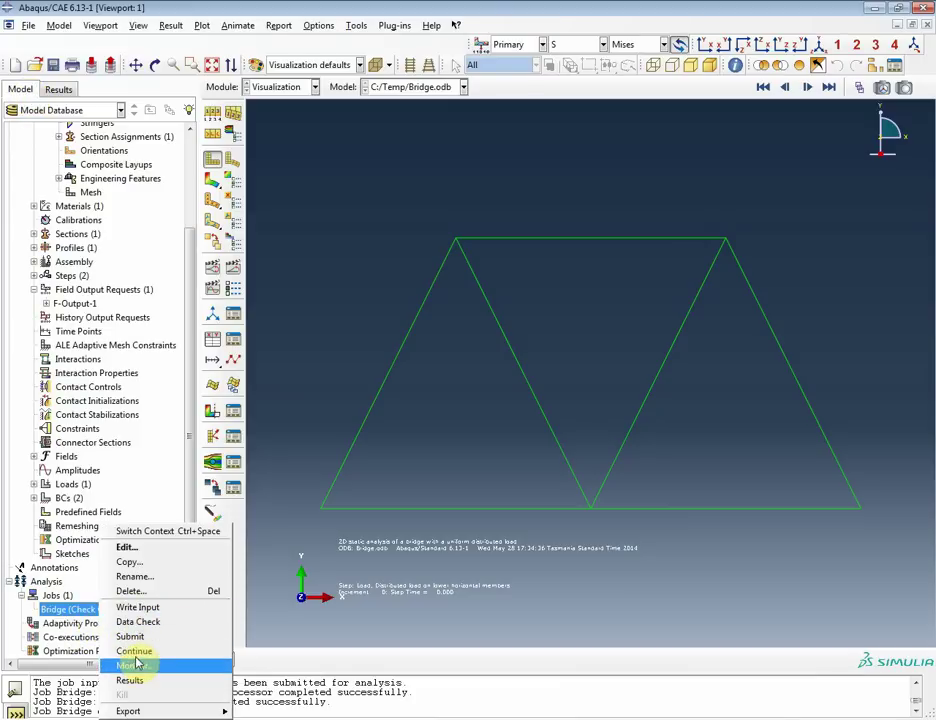
{"action": "left_click", "coordinate": [141, 637]}
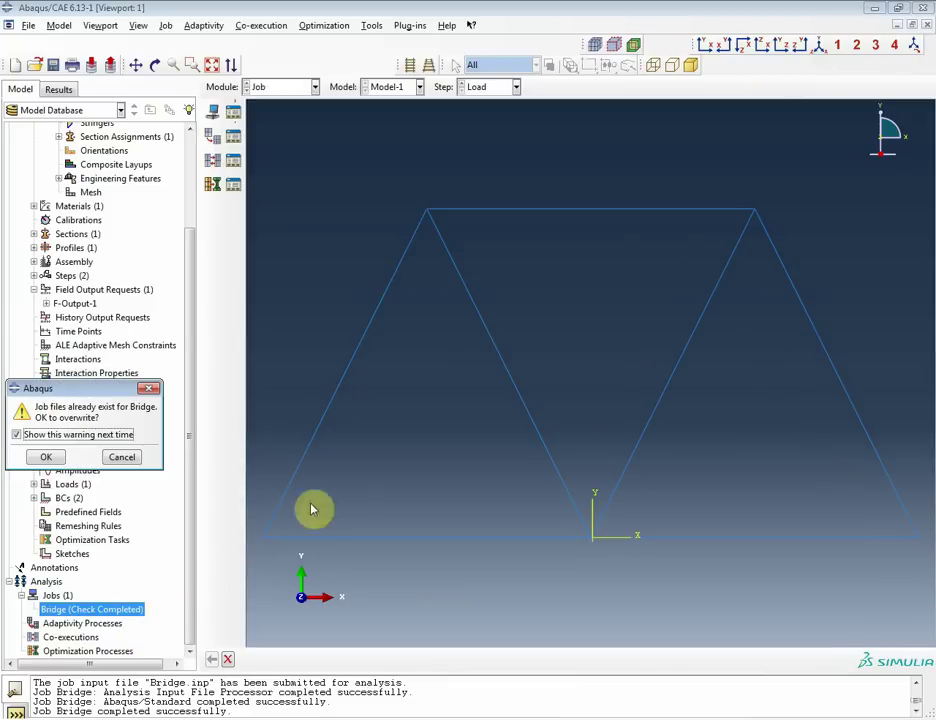
{"action": "left_click", "coordinate": [46, 456]}
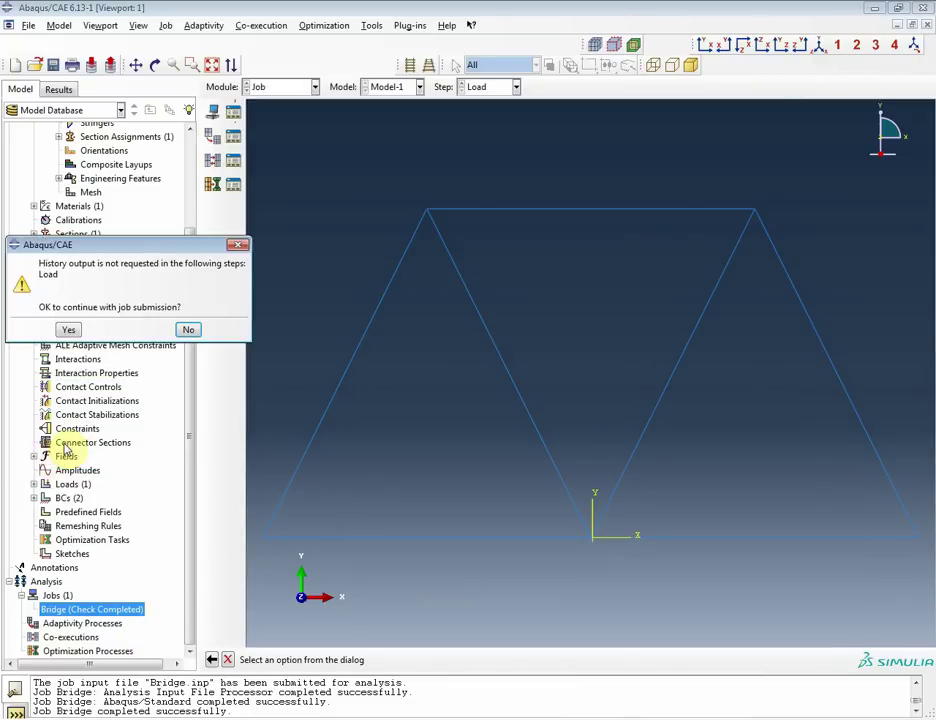
{"action": "left_click", "coordinate": [68, 329]}
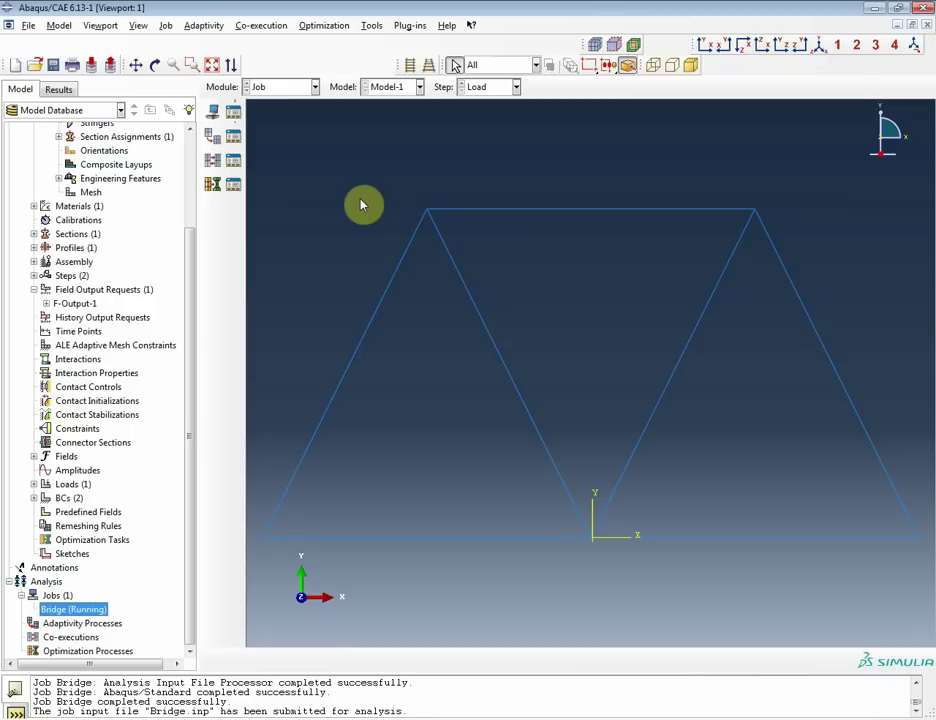
{"action": "right_click", "coordinate": [98, 607]}
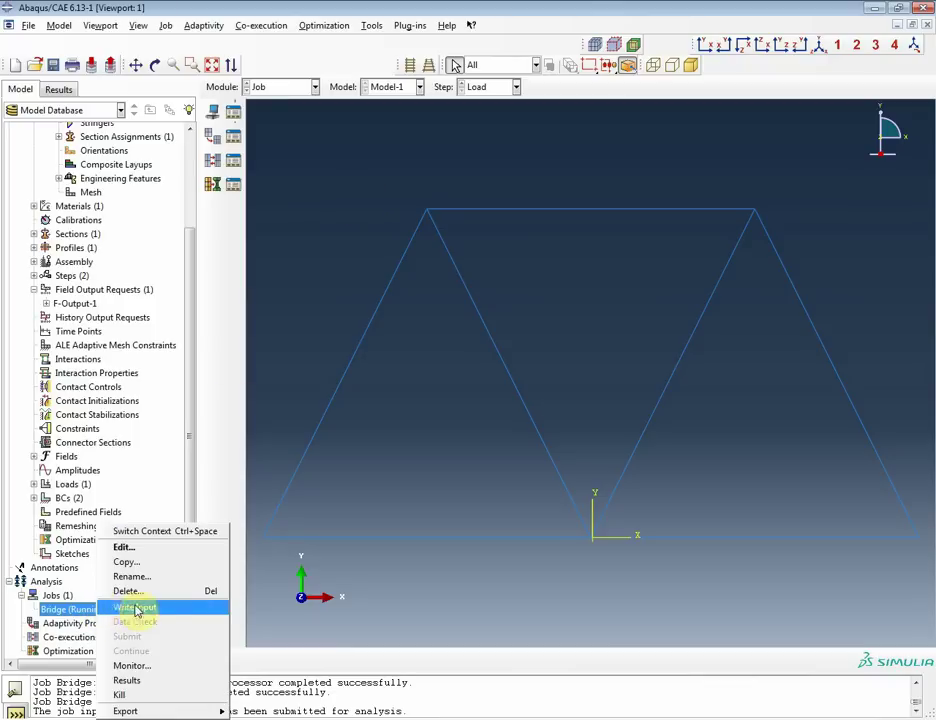
{"action": "left_click", "coordinate": [150, 665]}
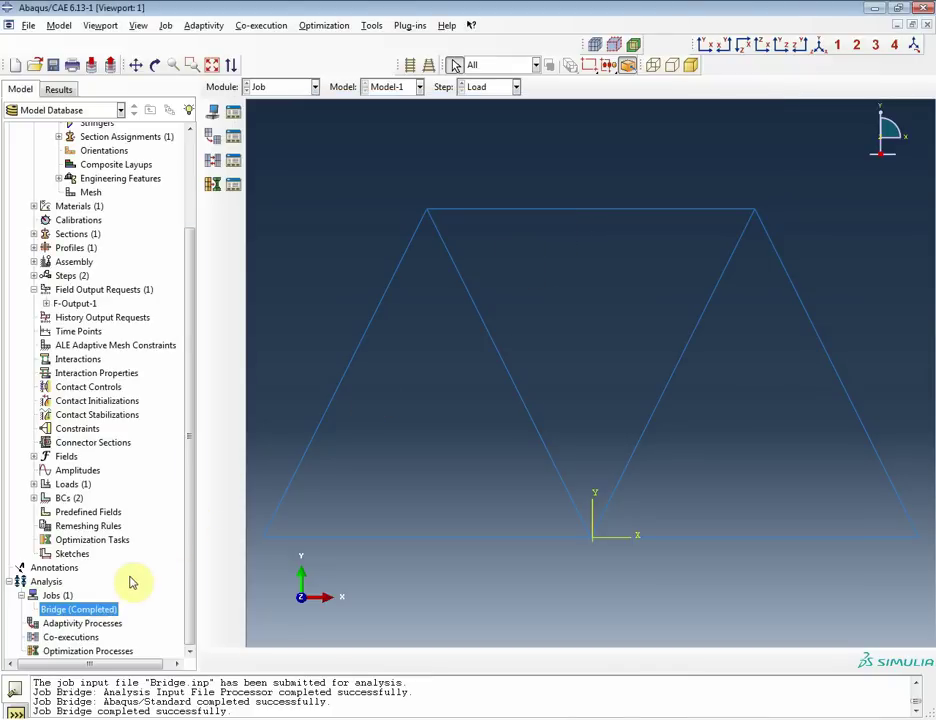
Load the completed Bridge job's results and plot the stress contours followed by the undeformed shape
{"action": "right_click", "coordinate": [101, 617]}
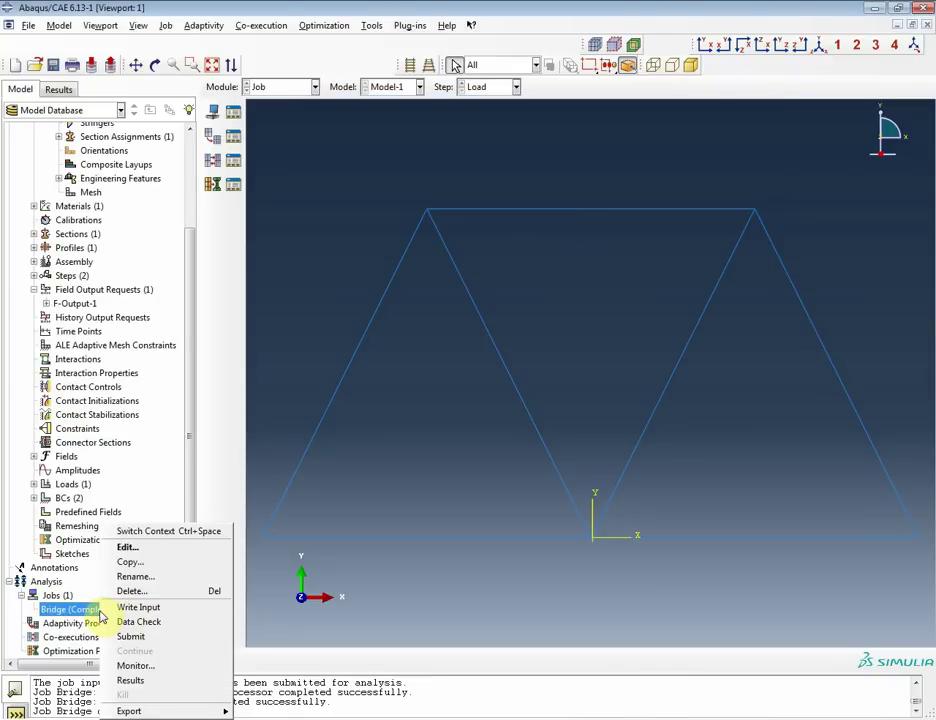
{"action": "left_click", "coordinate": [73, 616]}
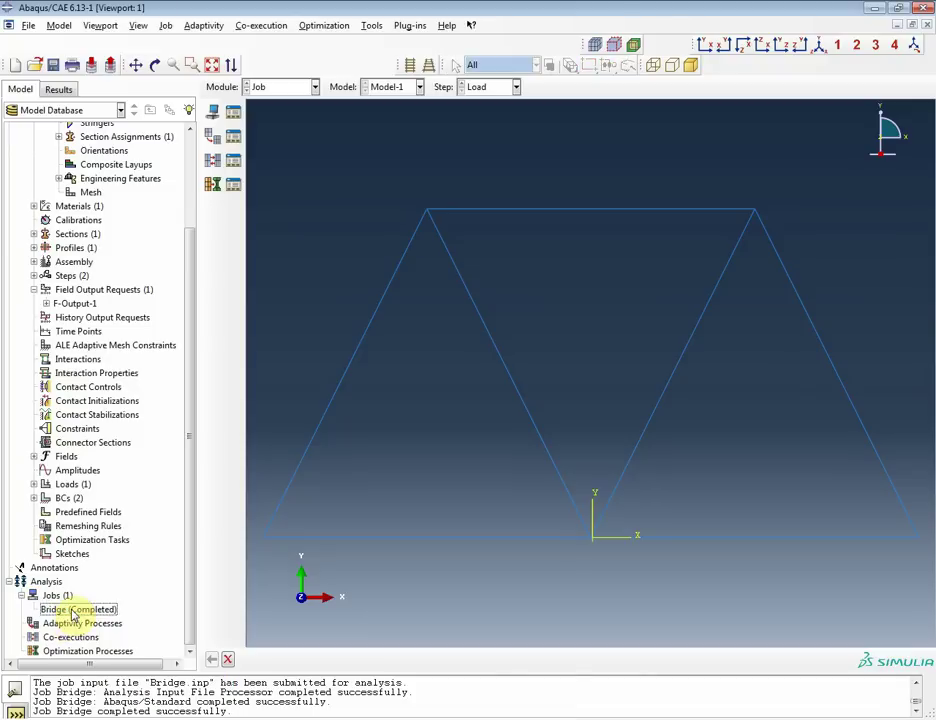
{"action": "right_click", "coordinate": [73, 609]}
{"action": "left_click", "coordinate": [98, 680]}
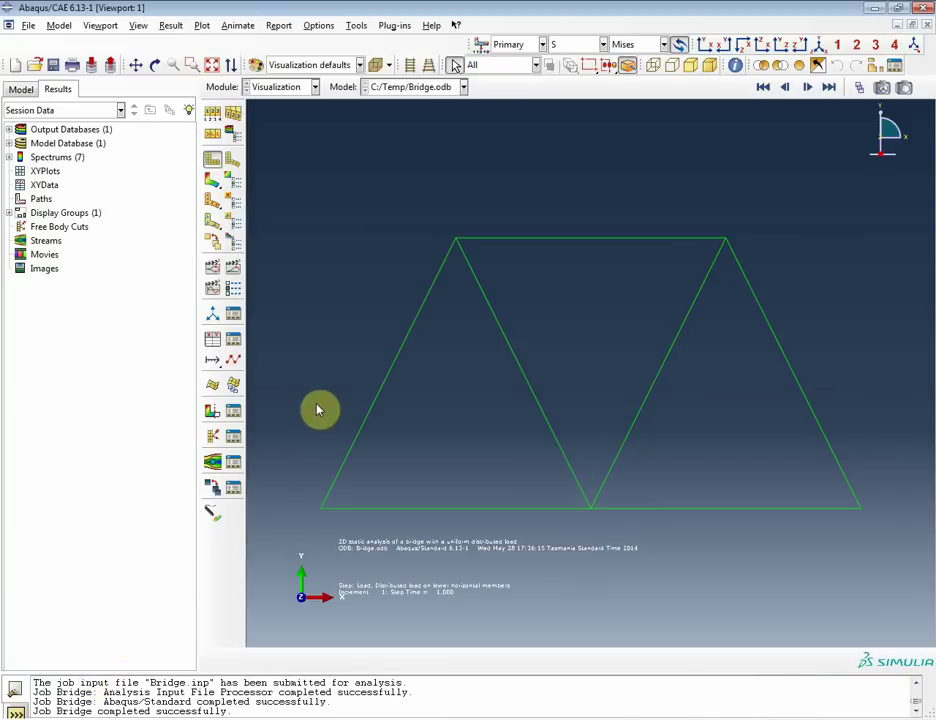
{"action": "left_click", "coordinate": [217, 183]}
{"action": "left_click", "coordinate": [213, 159]}
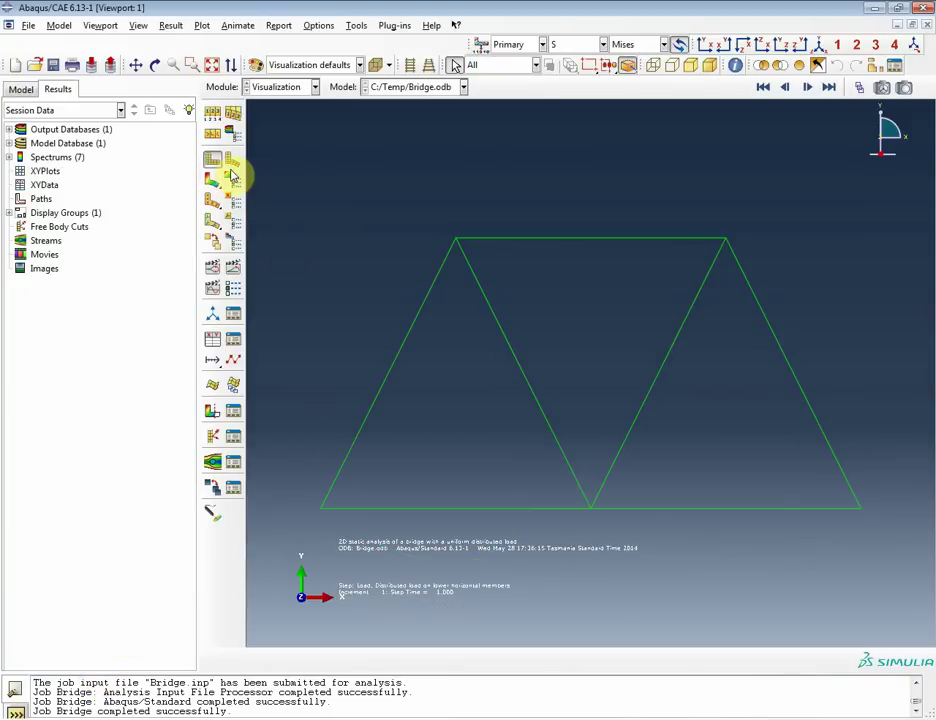
Set the viewport annotation font to size 12 for the triad, legend, title block and state block
{"action": "left_click", "coordinate": [176, 26]}
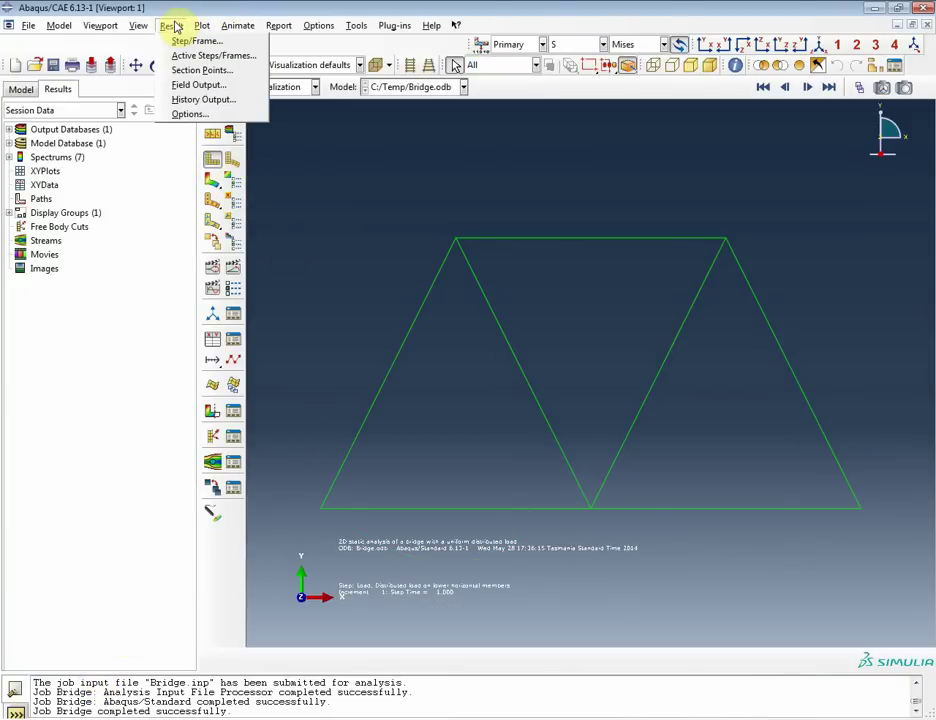
{"action": "mouse_move", "coordinate": [100, 25]}
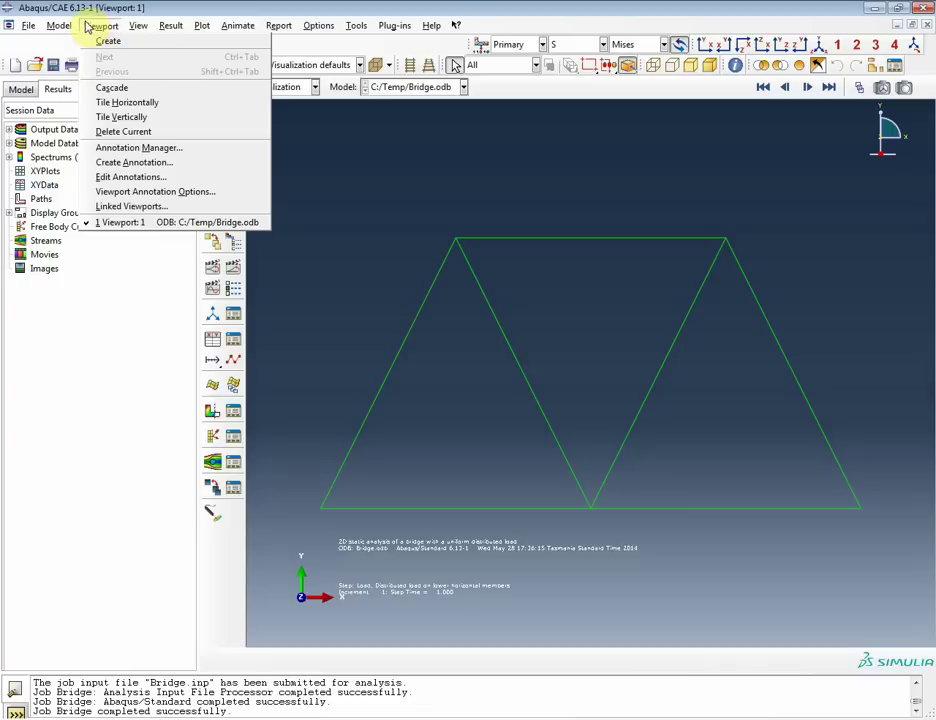
{"action": "left_click", "coordinate": [120, 193]}
{"action": "left_click", "coordinate": [110, 148]}
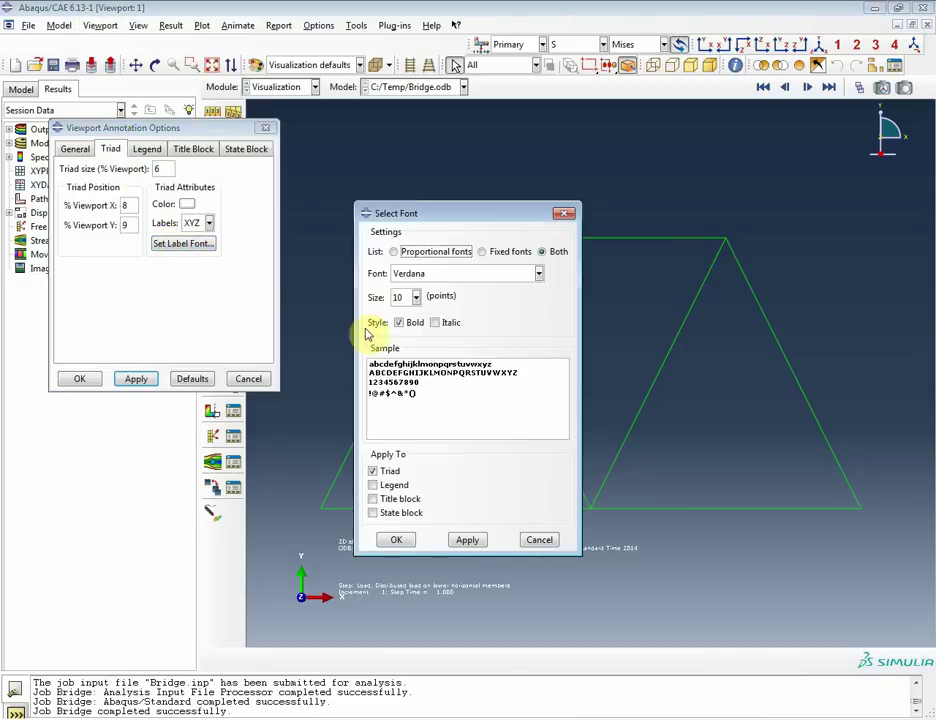
{"action": "left_click", "coordinate": [415, 297]}
{"action": "left_click", "coordinate": [398, 343]}
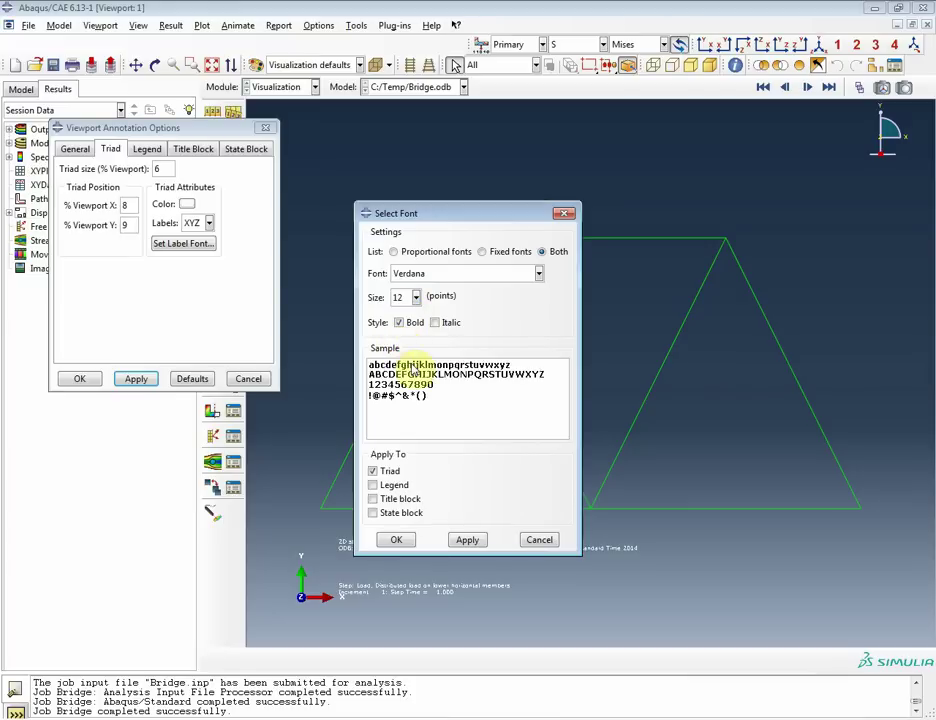
{"action": "left_click", "coordinate": [376, 484]}
{"action": "left_click", "coordinate": [376, 498]}
{"action": "left_click", "coordinate": [384, 513]}
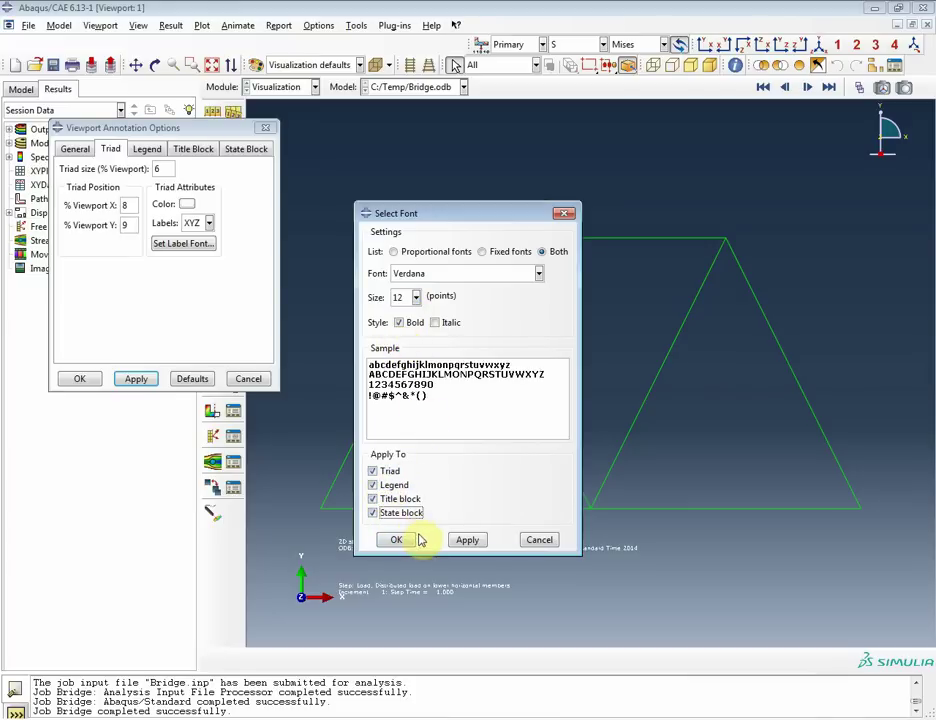
{"action": "left_click", "coordinate": [467, 540]}
{"action": "left_click", "coordinate": [396, 540]}
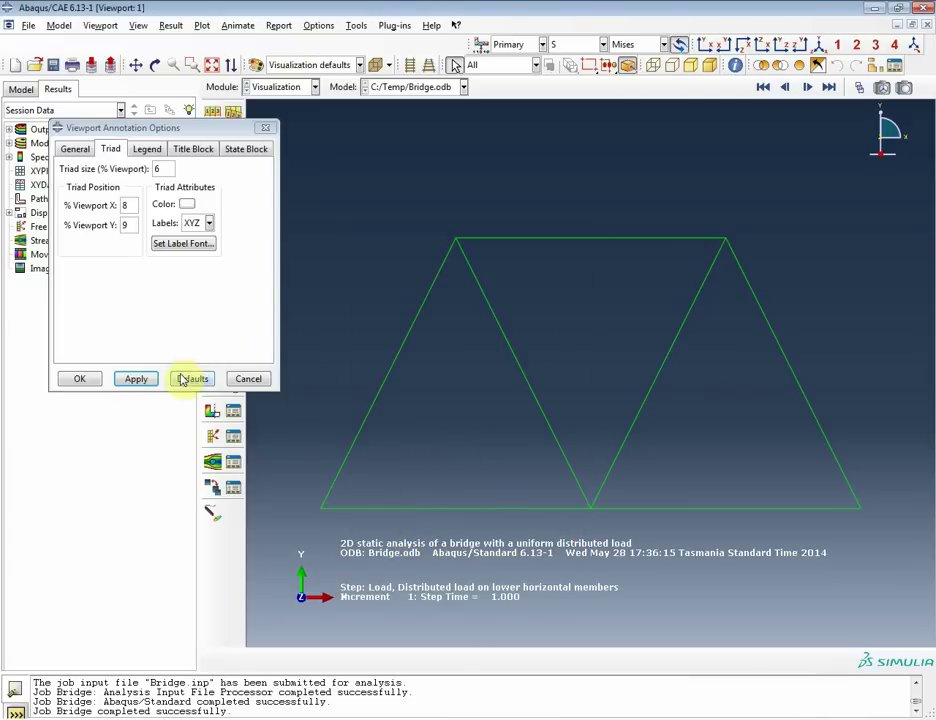
{"action": "left_click", "coordinate": [79, 378]}
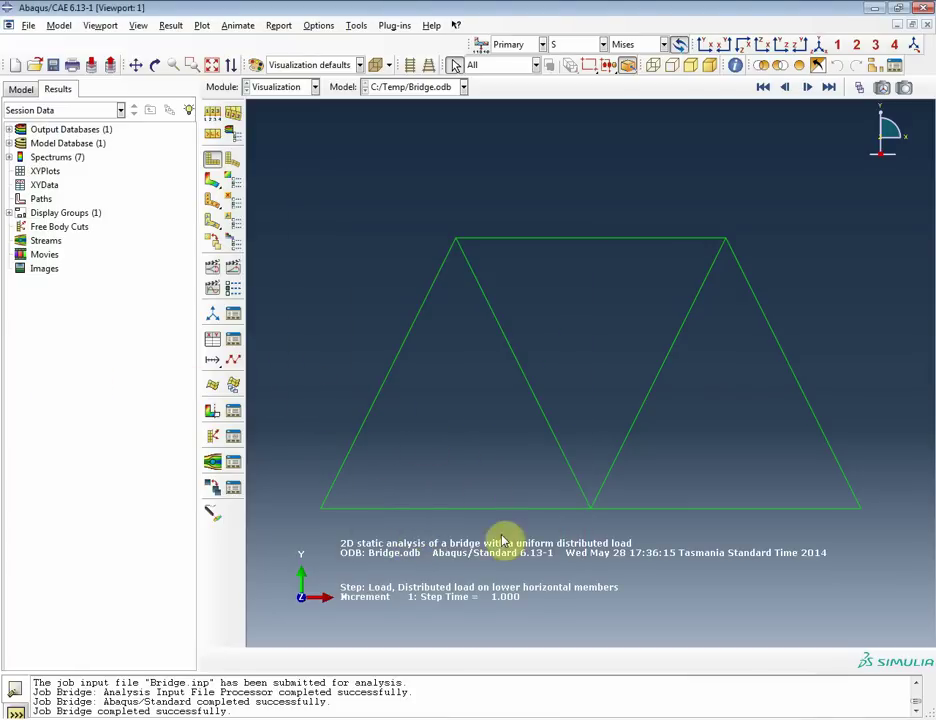
Plot the Mises stress contours on the deformed shape with a uniform deformation scale factor of 1
{"action": "left_click", "coordinate": [213, 182]}
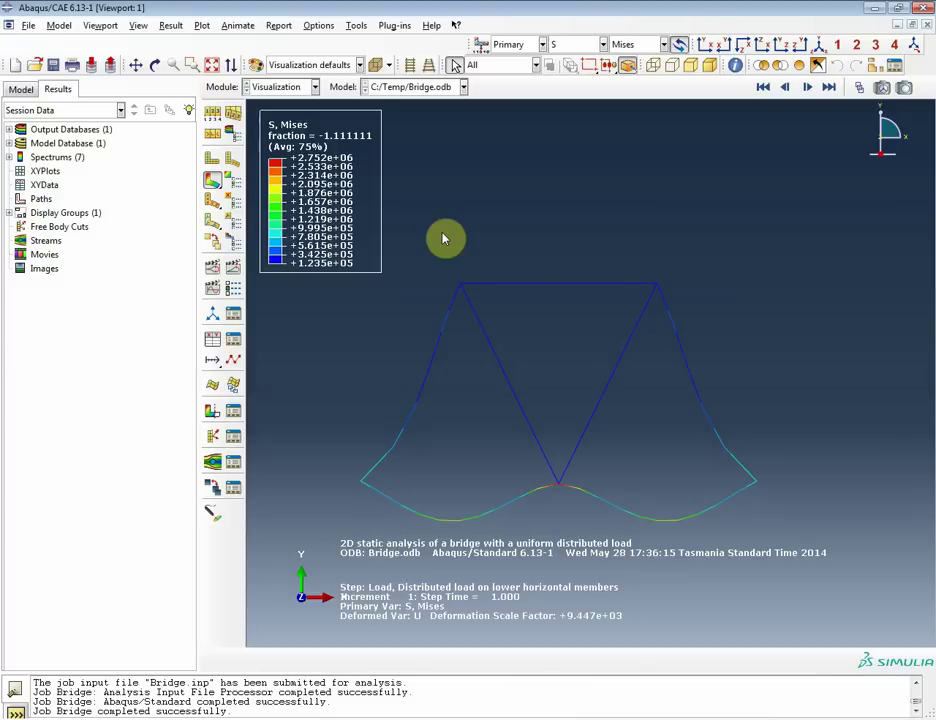
{"action": "left_click", "coordinate": [232, 114]}
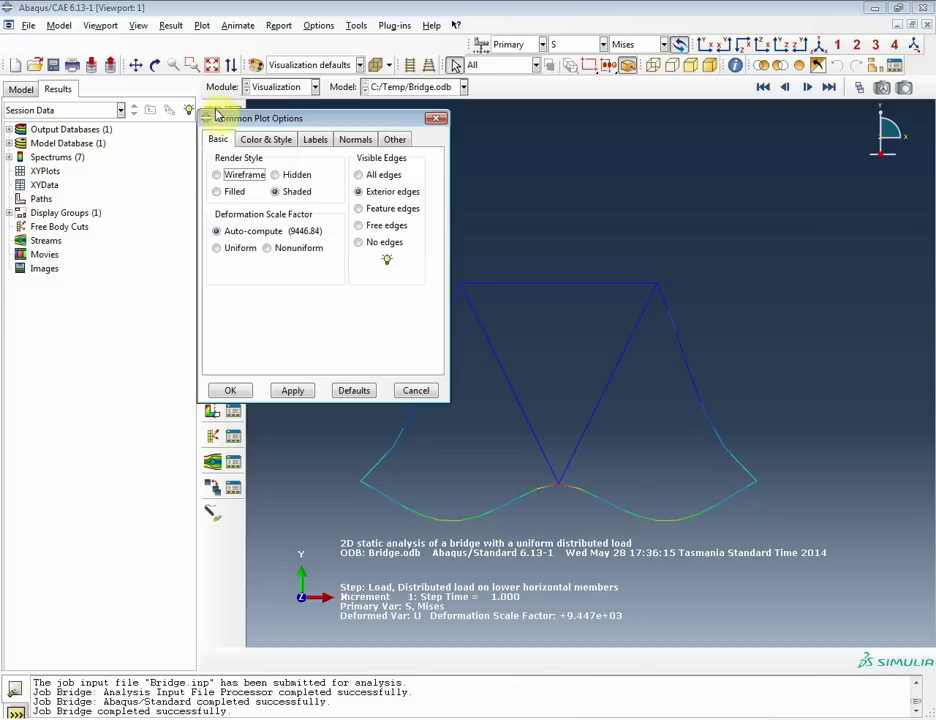
{"action": "left_click", "coordinate": [245, 249]}
{"action": "left_click_drag", "start_coordinate": [262, 268], "coordinate": [230, 270]}
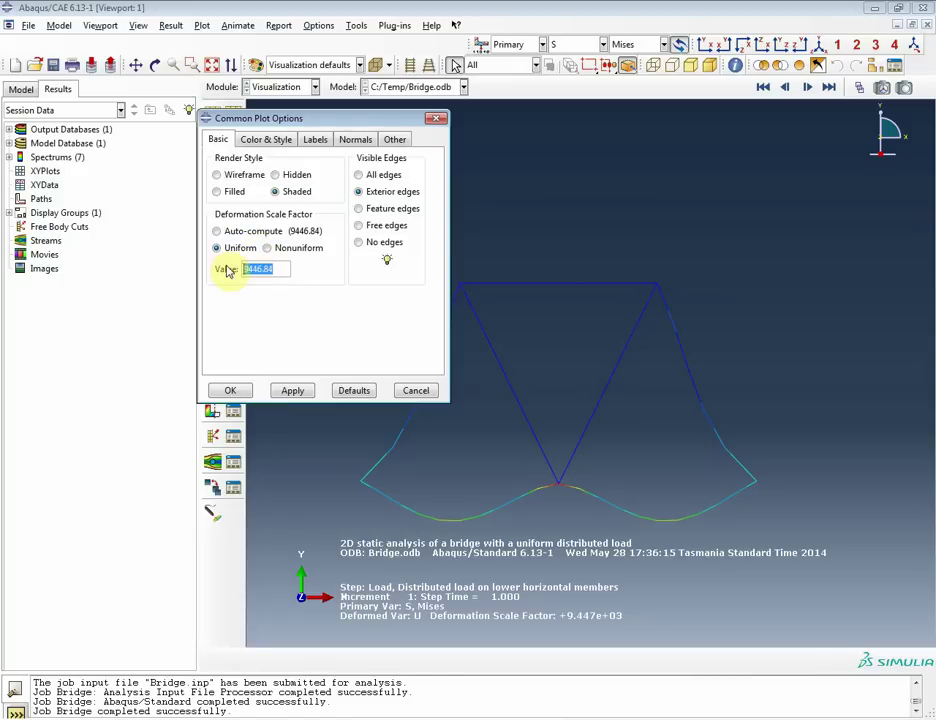
{"action": "type", "text": "14"}
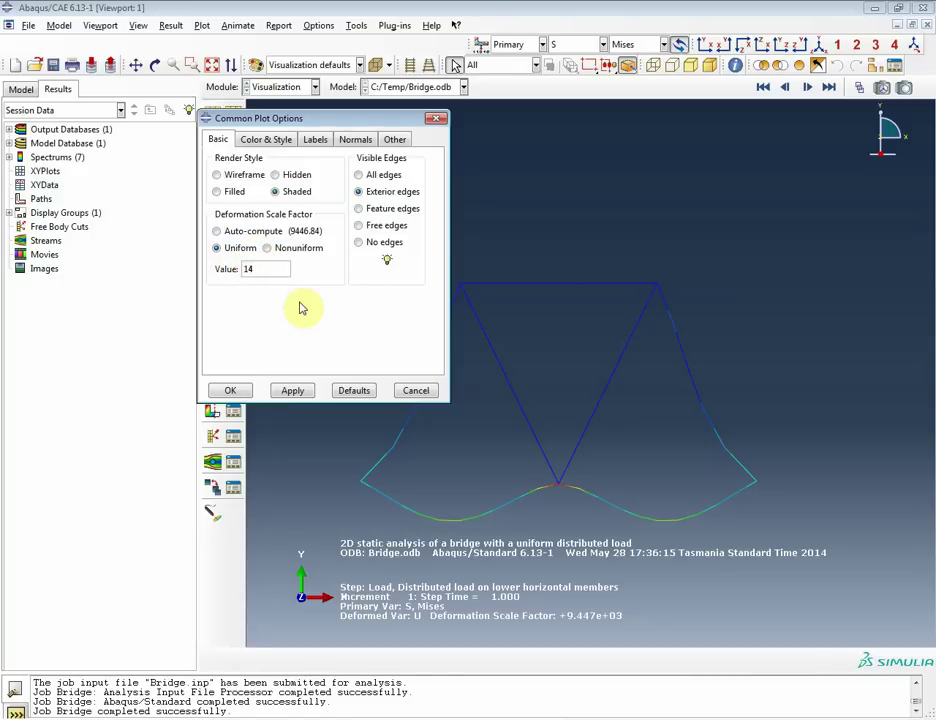
{"action": "left_click", "coordinate": [293, 391]}
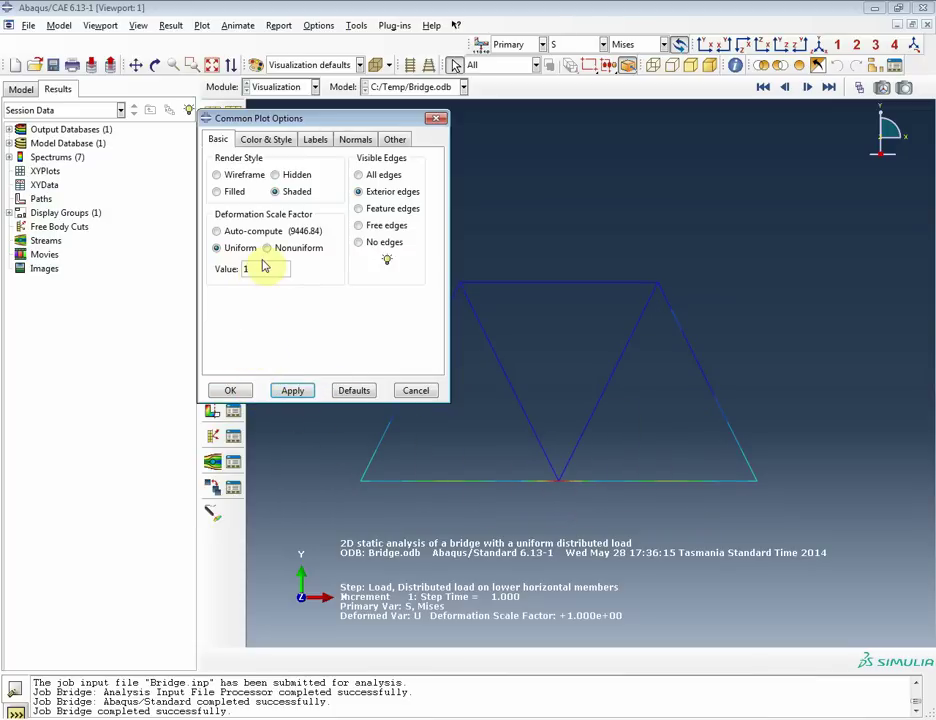
Return the deformation scale factor to the auto-computed value
{"action": "left_click", "coordinate": [218, 231]}
{"action": "left_click", "coordinate": [288, 391]}
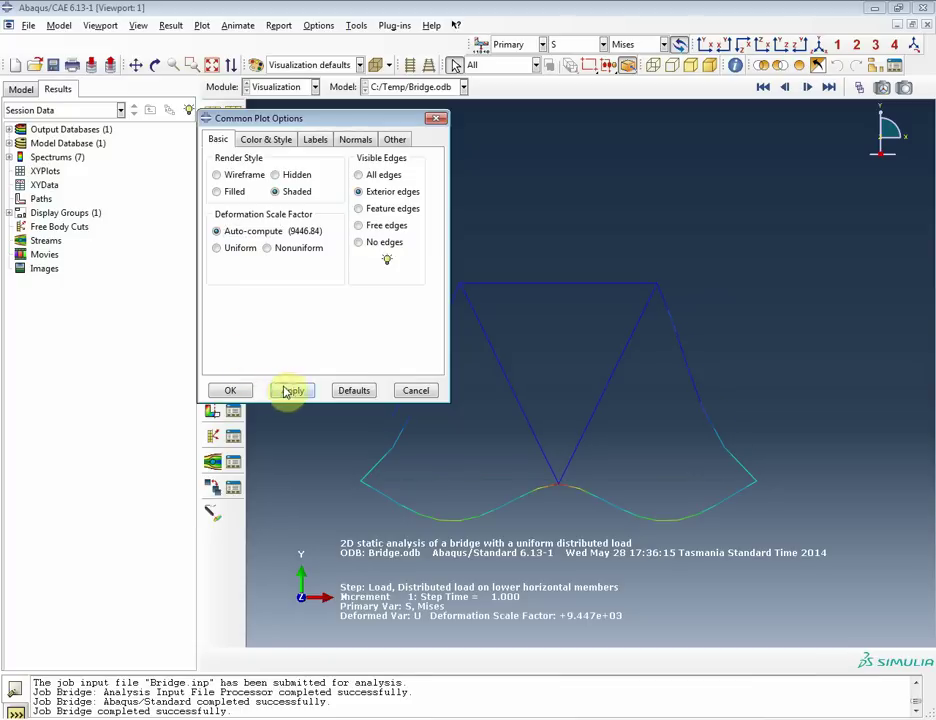
{"action": "left_click", "coordinate": [242, 390]}
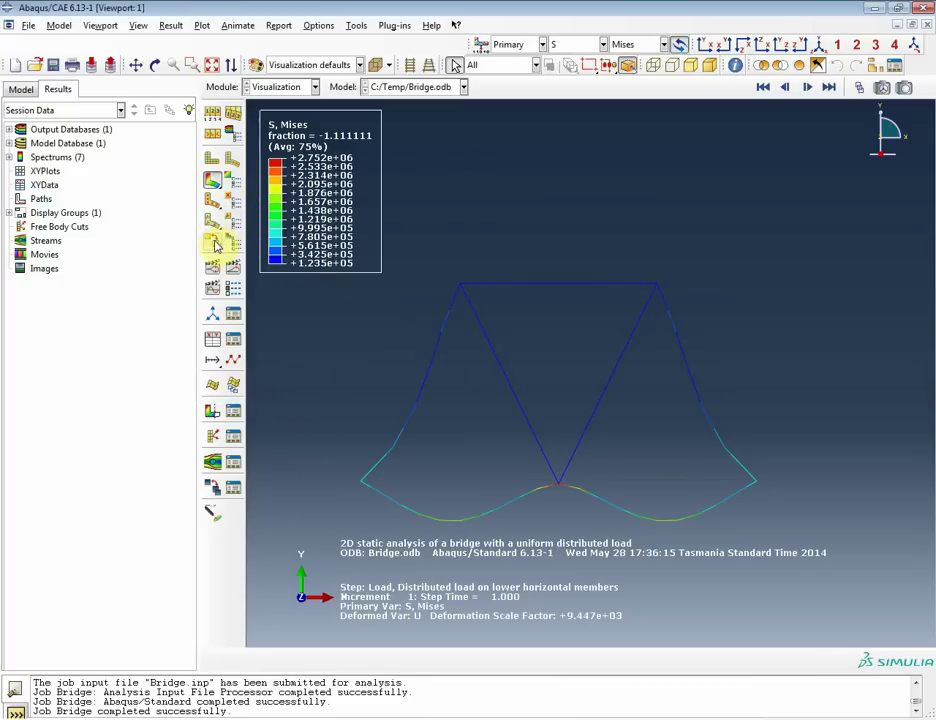
Superimpose the undeformed shape on the deformed contour plot, inspect the truss's upper-left joint up close, and fit the whole model again
{"action": "left_click", "coordinate": [214, 162]}
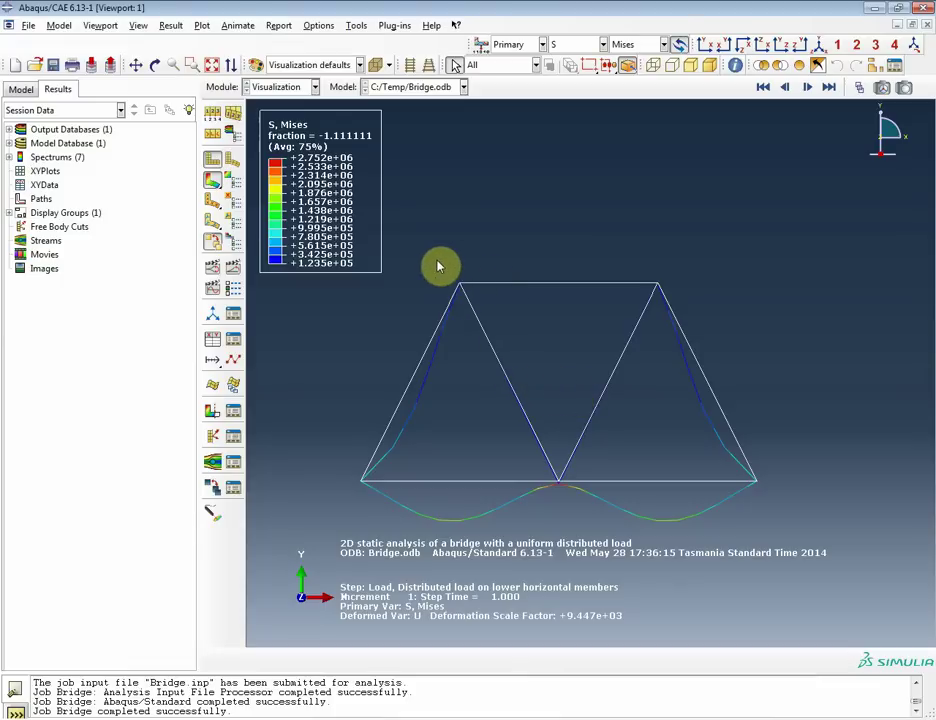
{"action": "right_click", "coordinate": [470, 297]}
{"action": "left_click", "coordinate": [505, 304]}
{"action": "left_click_drag", "start_coordinate": [453, 286], "coordinate": [457, 290]}
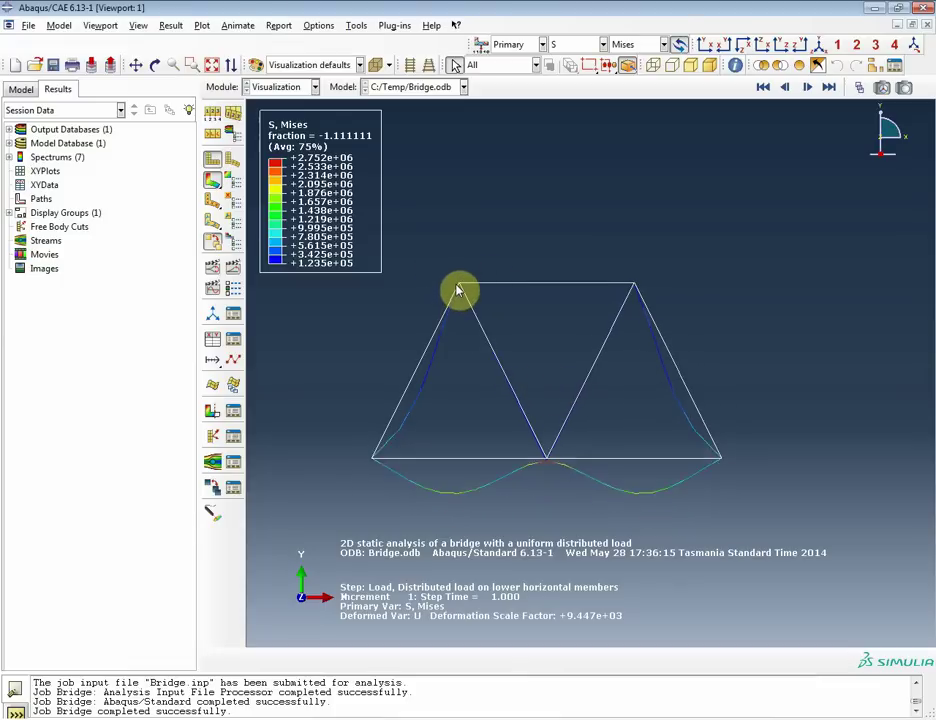
{"action": "scroll", "coordinate": [457, 290], "scroll_direction": "up", "scroll_amount": 5}
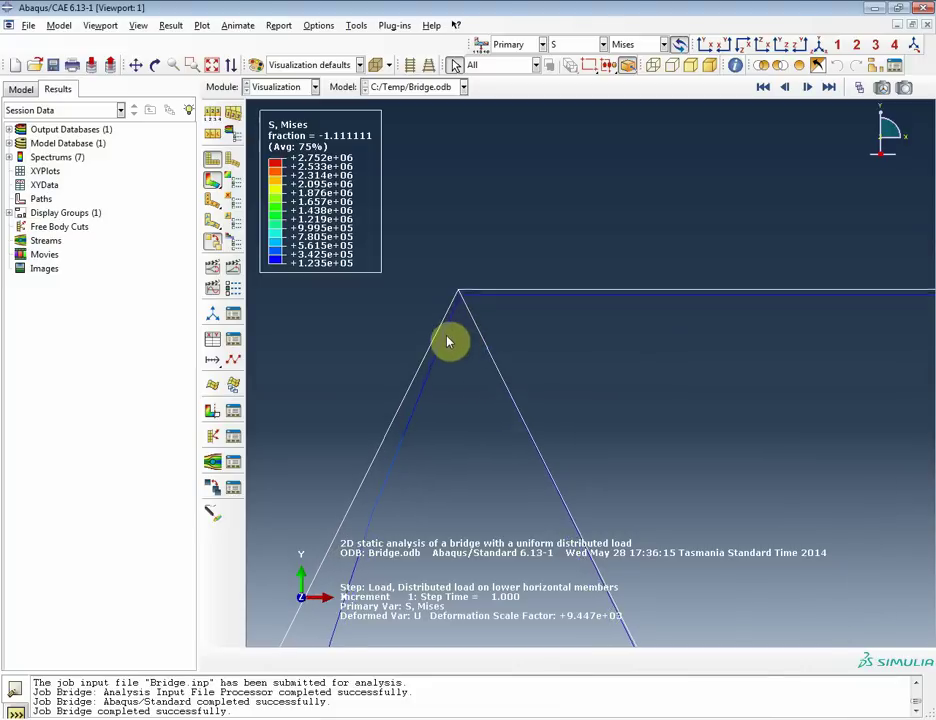
{"action": "scroll", "coordinate": [450, 335], "scroll_direction": "up", "scroll_amount": 5}
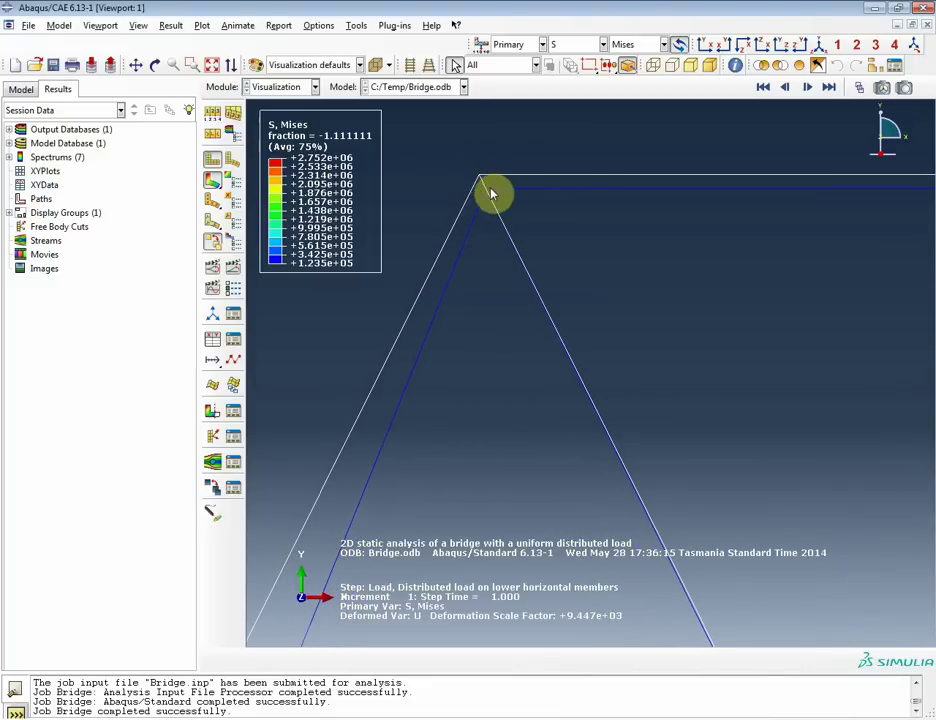
{"action": "left_click", "coordinate": [212, 65]}
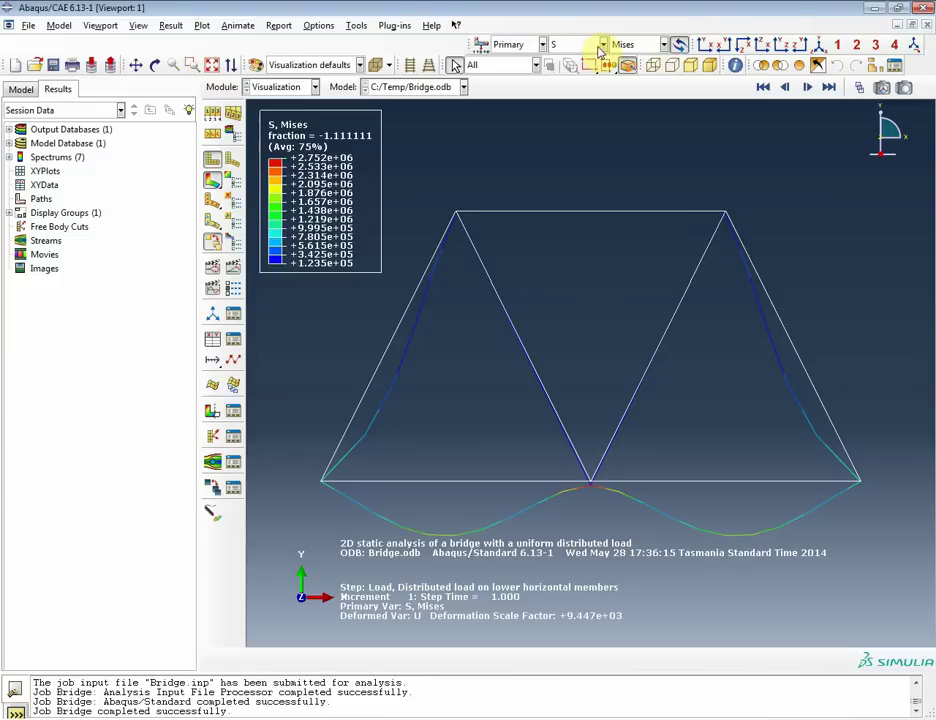
Switch the contoured variable to displacement U, Magnitude, and remove the superimposed undeformed shape
{"action": "left_click", "coordinate": [648, 47]}
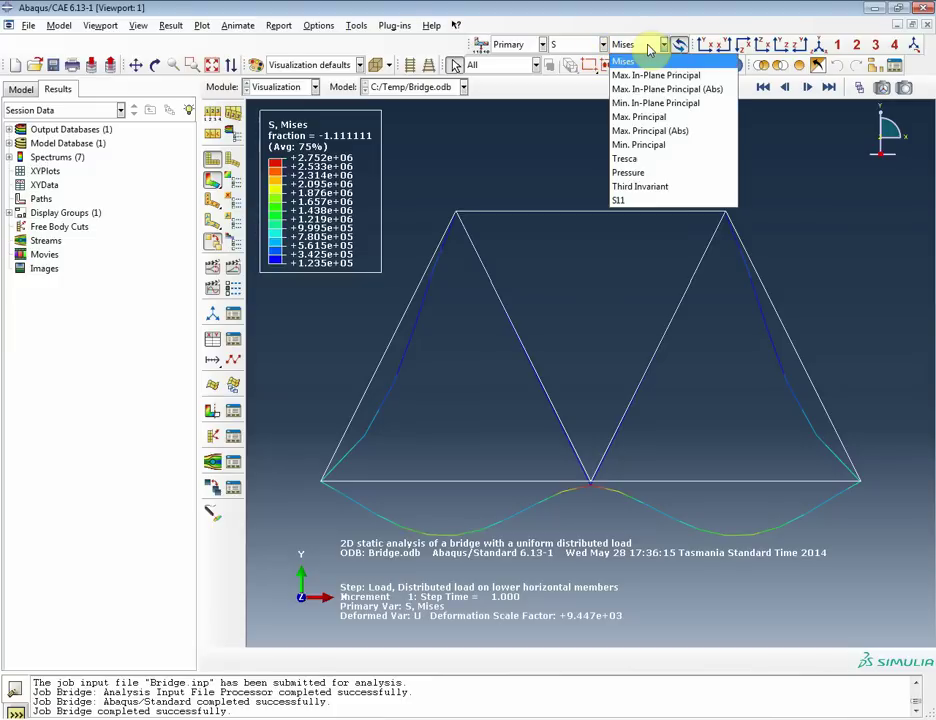
{"action": "left_click", "coordinate": [648, 47]}
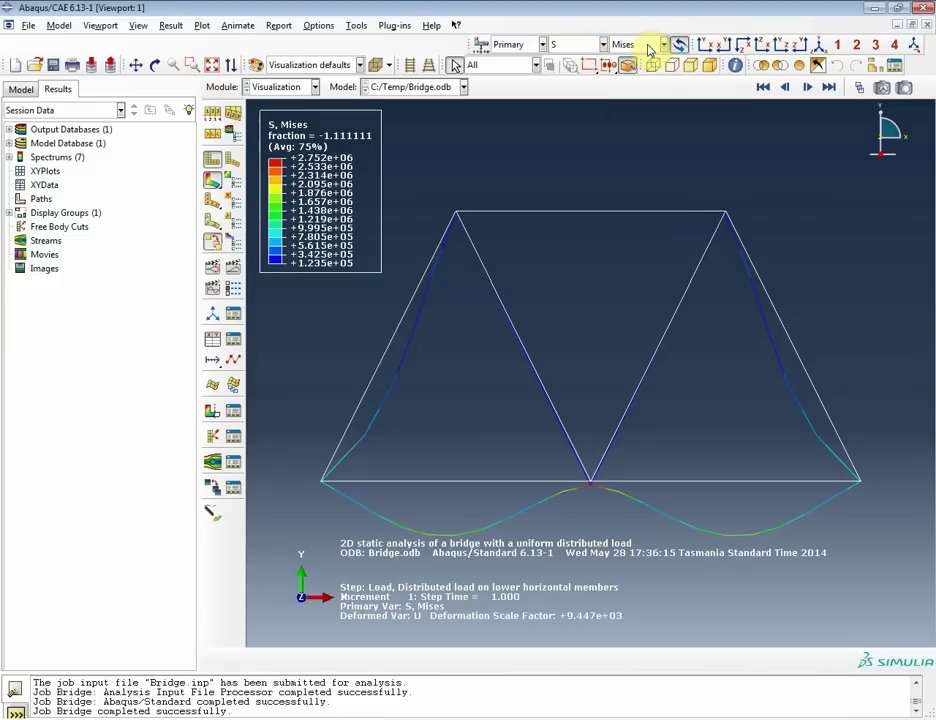
{"action": "left_click", "coordinate": [601, 44]}
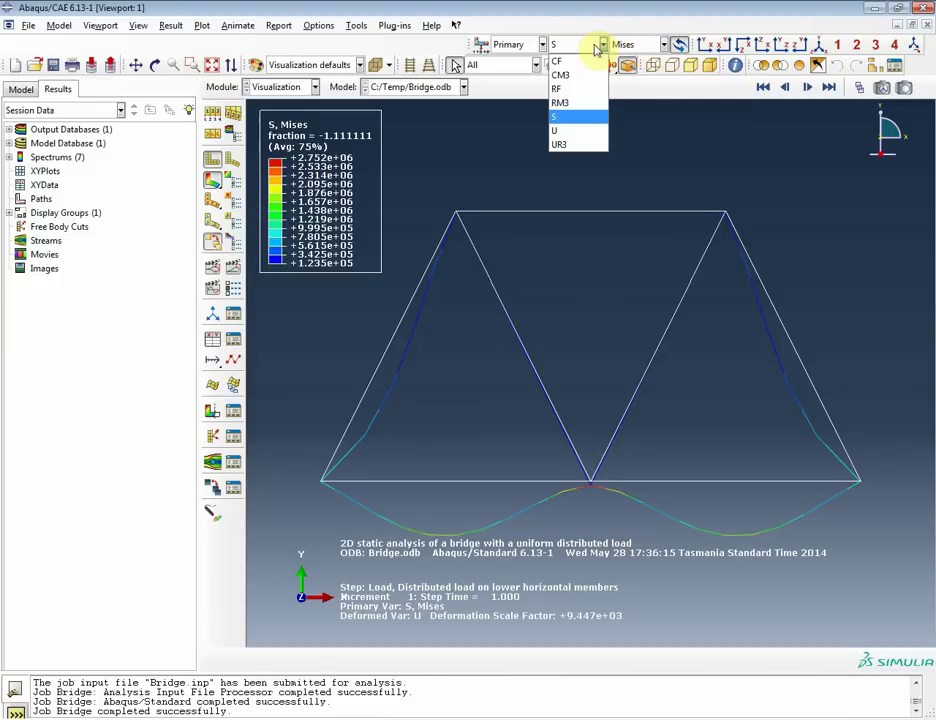
{"action": "left_click", "coordinate": [582, 131]}
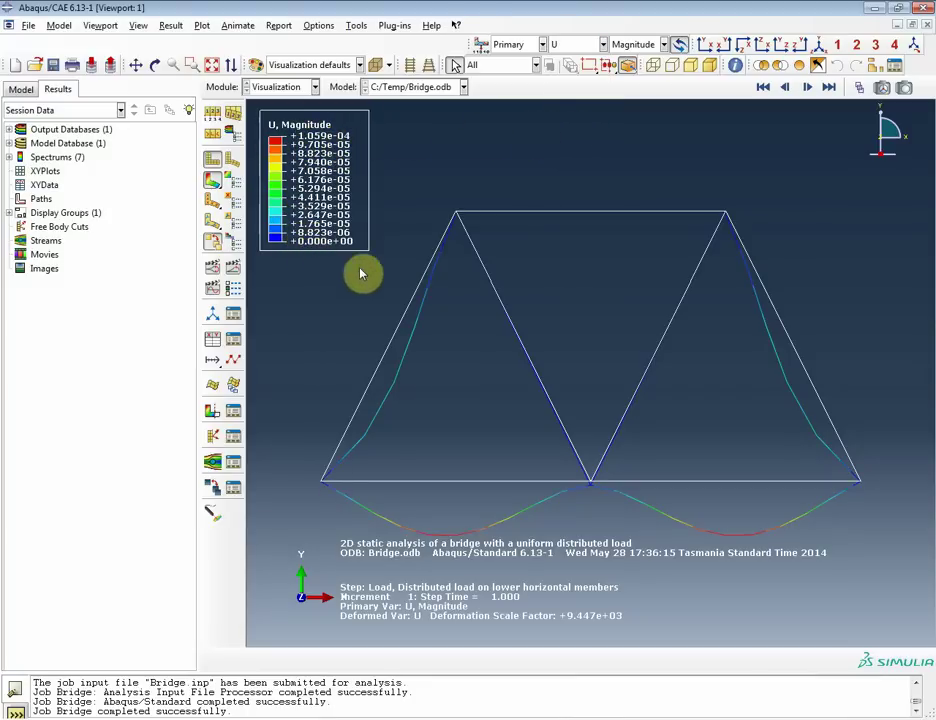
{"action": "left_click", "coordinate": [213, 160]}
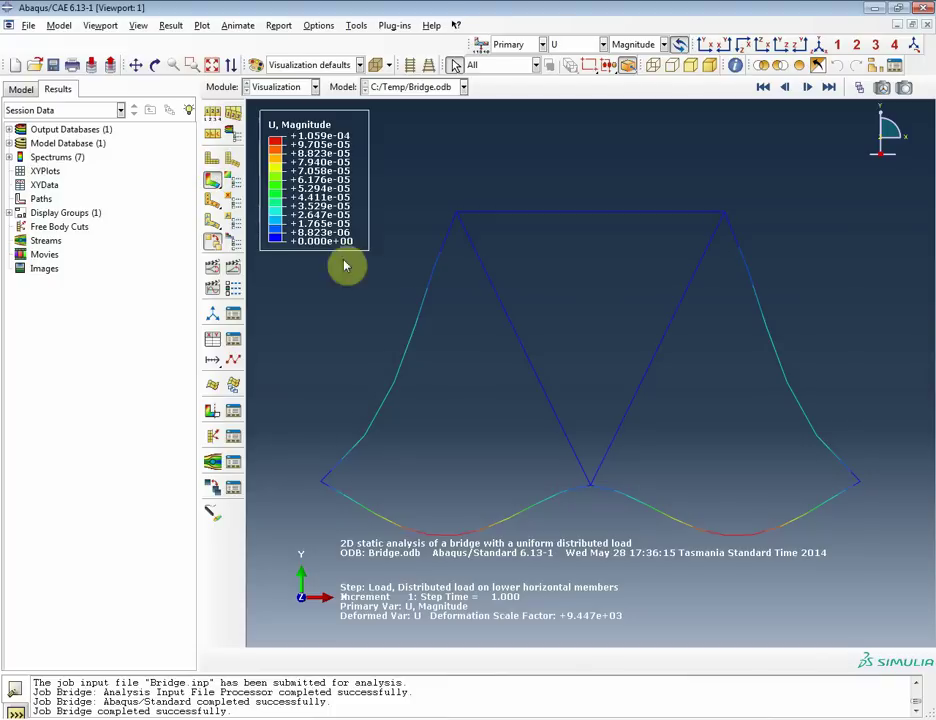